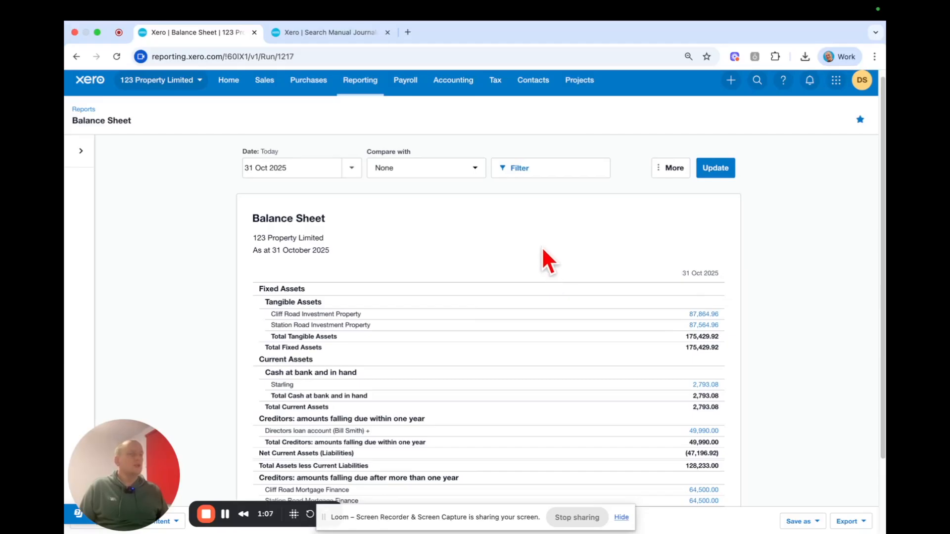
# - Start a new manual journal dated 31 Dec 2025
pyautogui.click(349, 35)
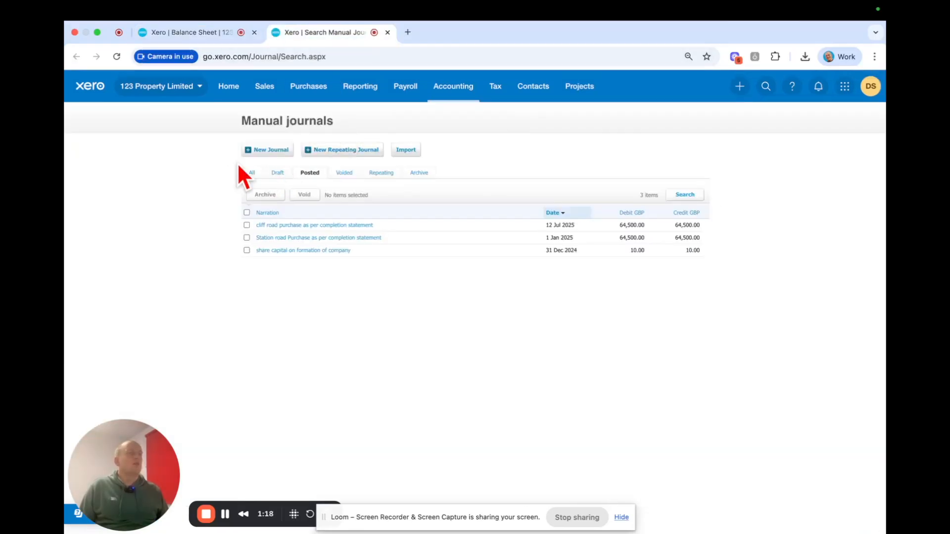
pyautogui.click(267, 151)
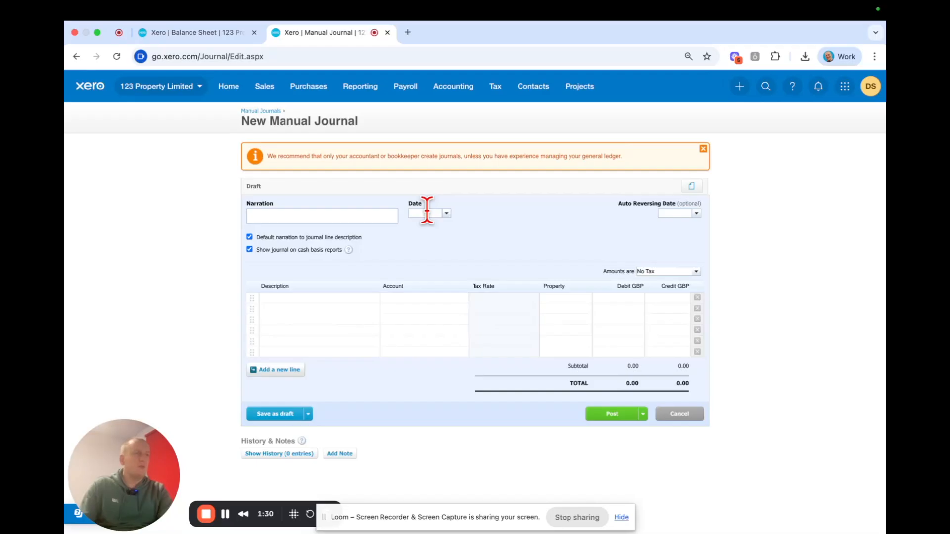
pyautogui.write('31 d')
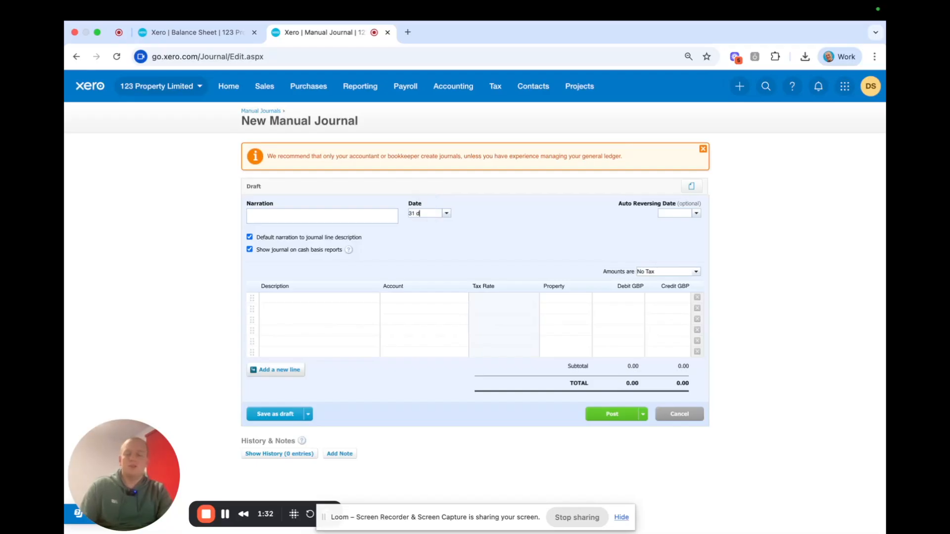
pyautogui.write('ec 25')
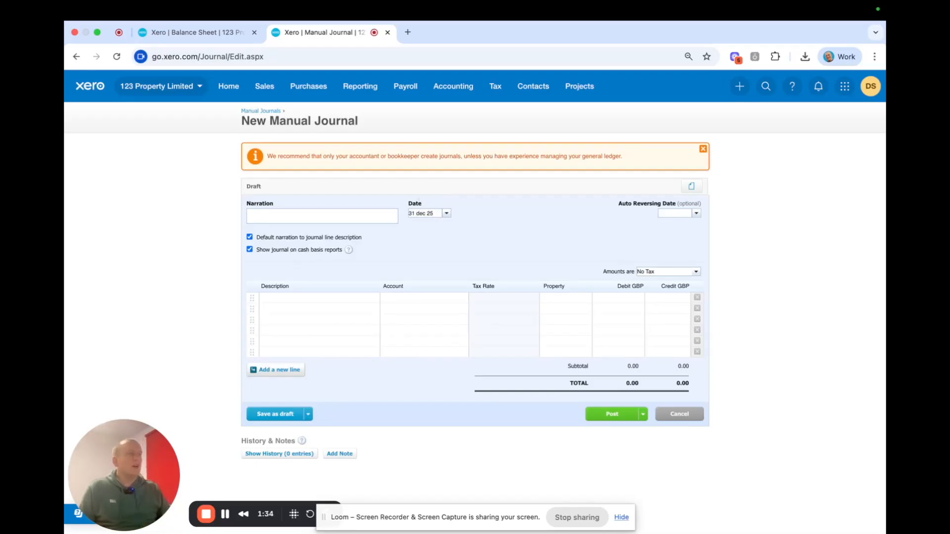
pyautogui.click(488, 248)
# - Enter the narration "cliff road property revaluation" and use it as the description of the first two journal lines
pyautogui.click(339, 210)
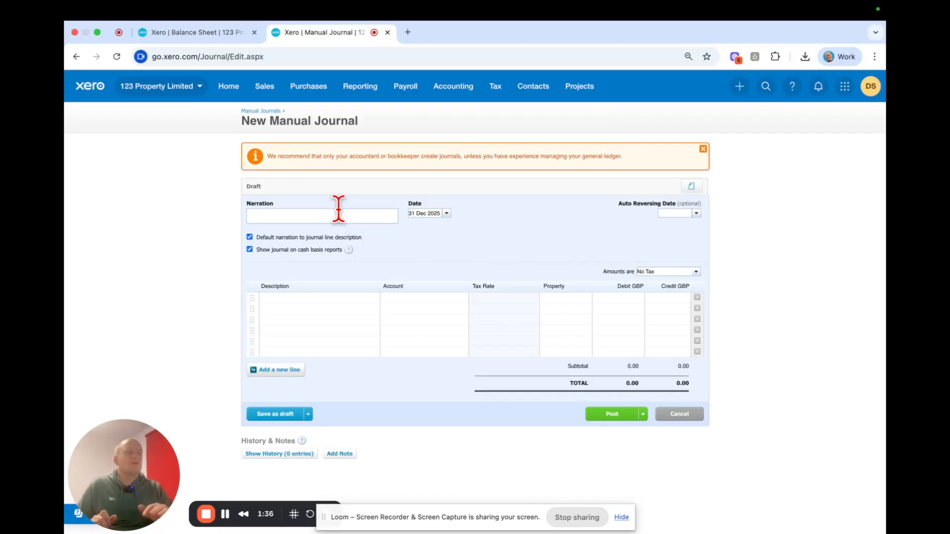
pyautogui.write('c')
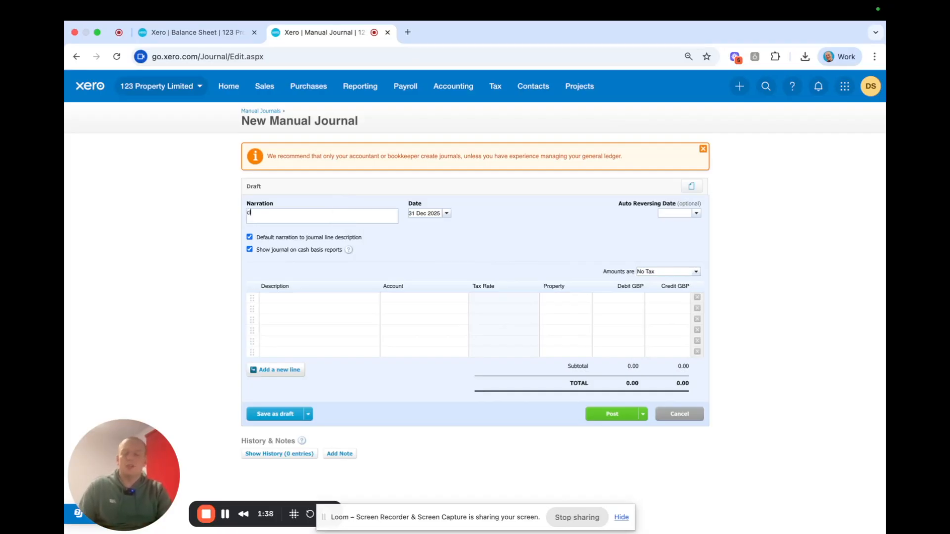
pyautogui.write('liff road')
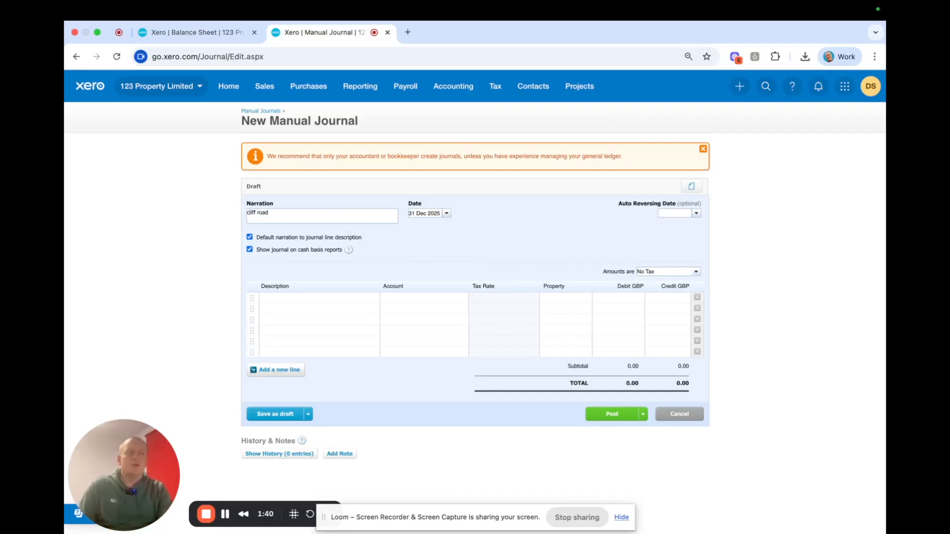
pyautogui.write(' propert')
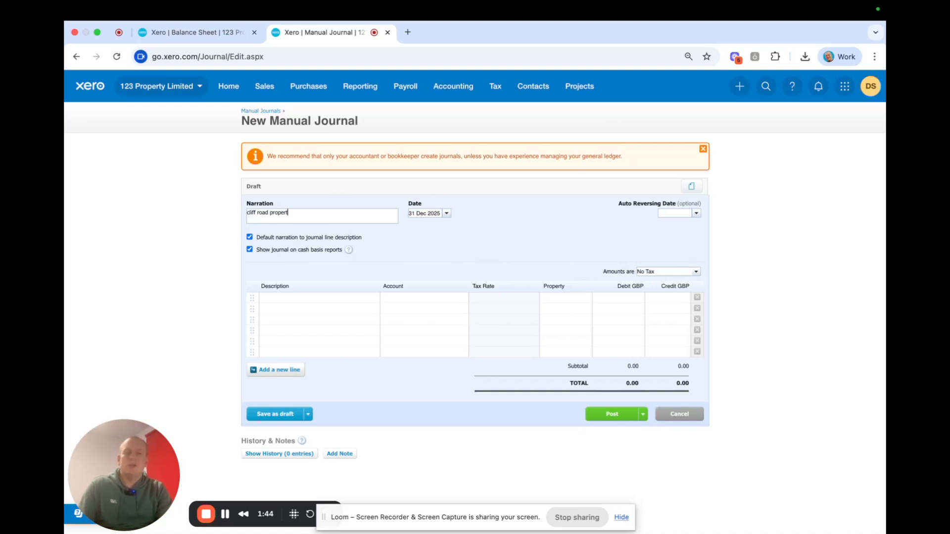
pyautogui.write('y revaluation')
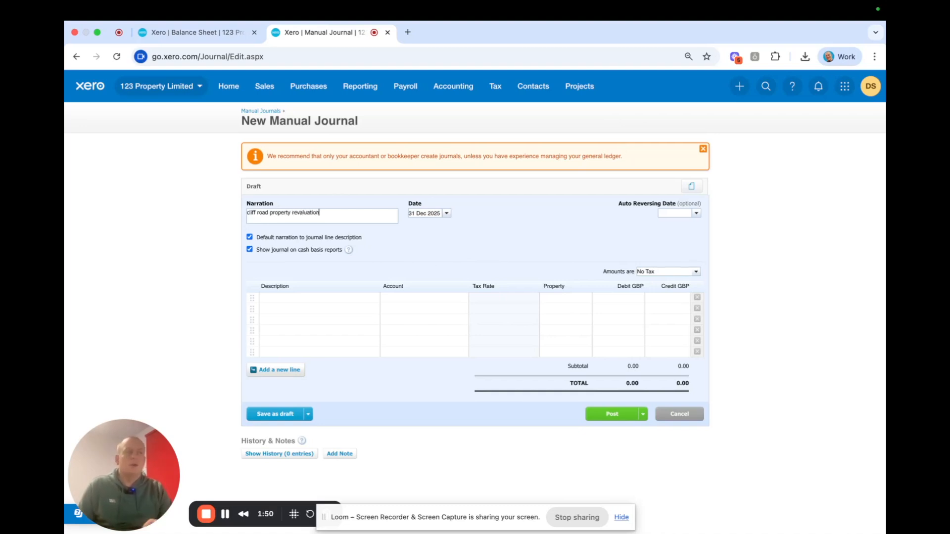
pyautogui.click(328, 297)
pyautogui.click(313, 309)
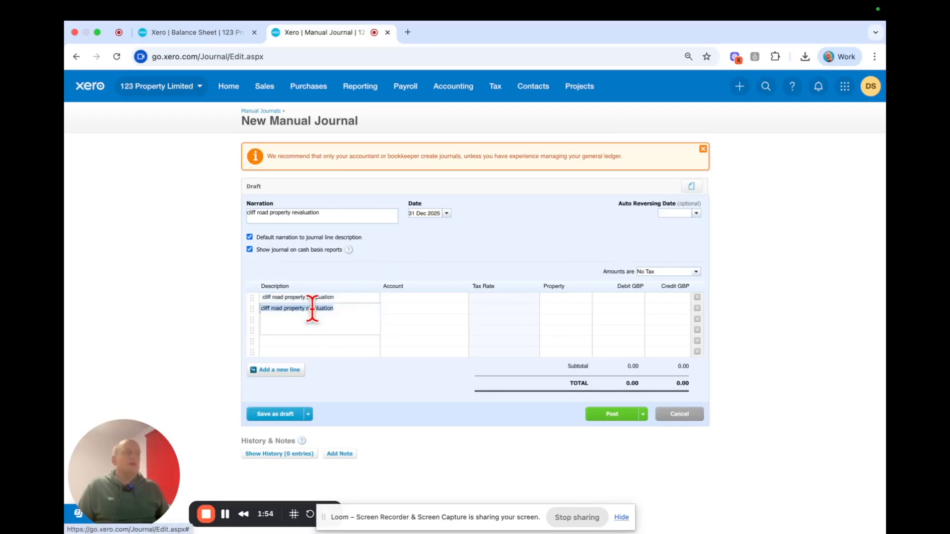
# - Assign account 702 - Cliff Road Investment Property to the first journal line and 365 - Revaluation of property to the second
pyautogui.click(401, 305)
pyautogui.click(402, 297)
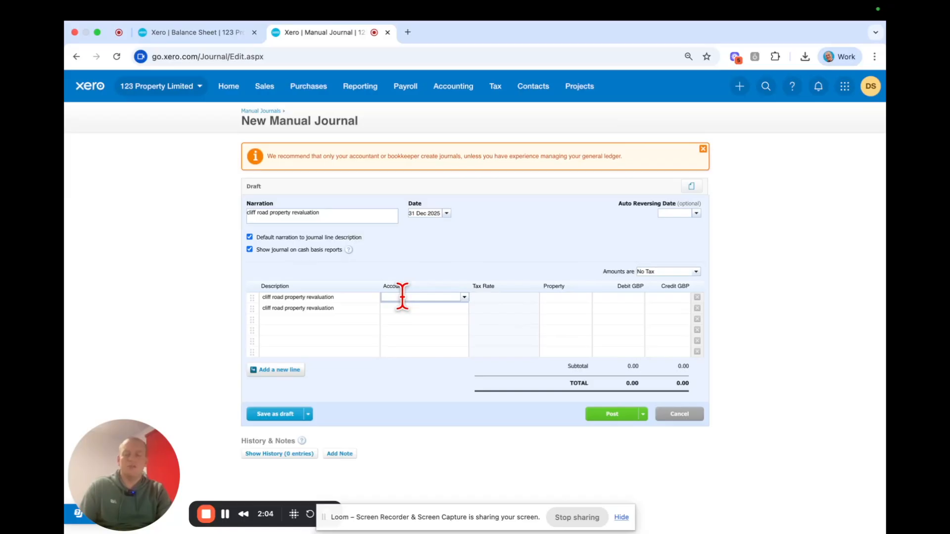
pyautogui.write('cliff')
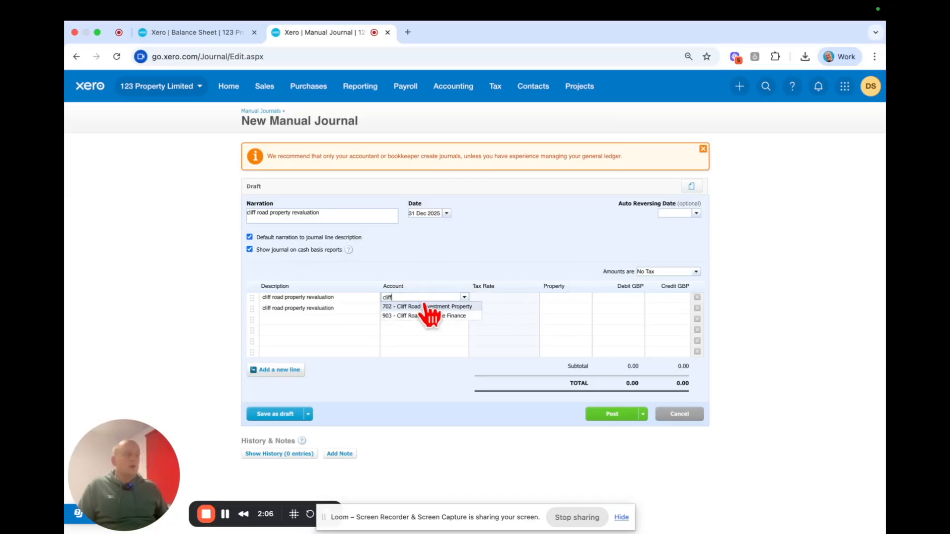
pyautogui.click(420, 307)
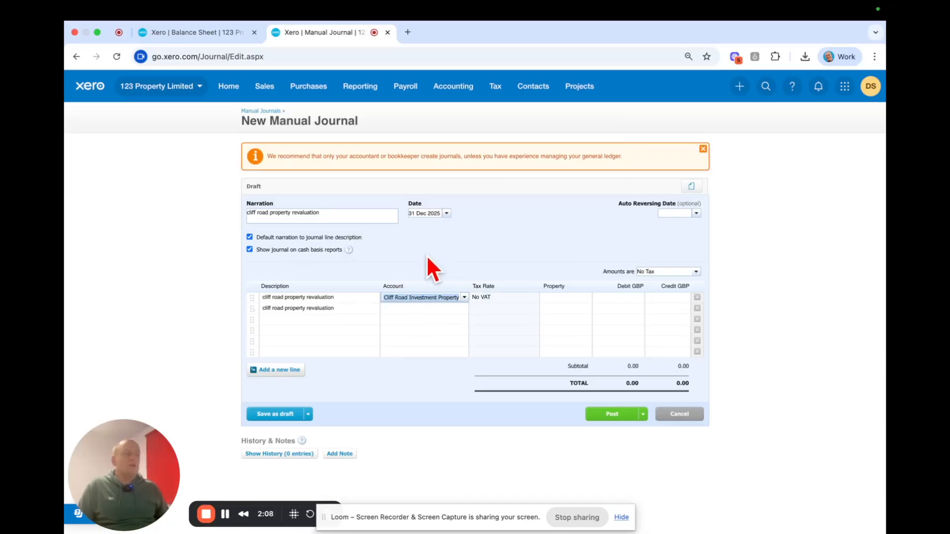
pyautogui.click(411, 308)
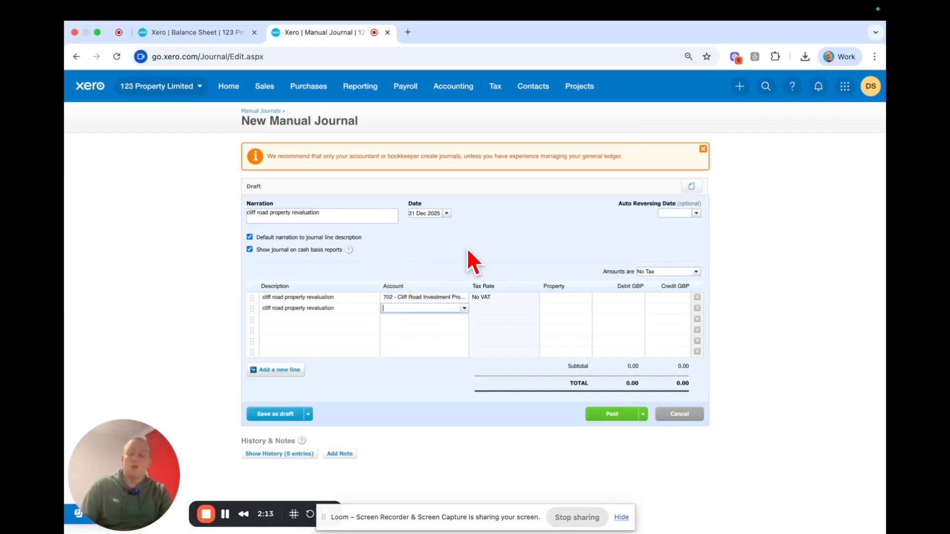
pyautogui.write('rev')
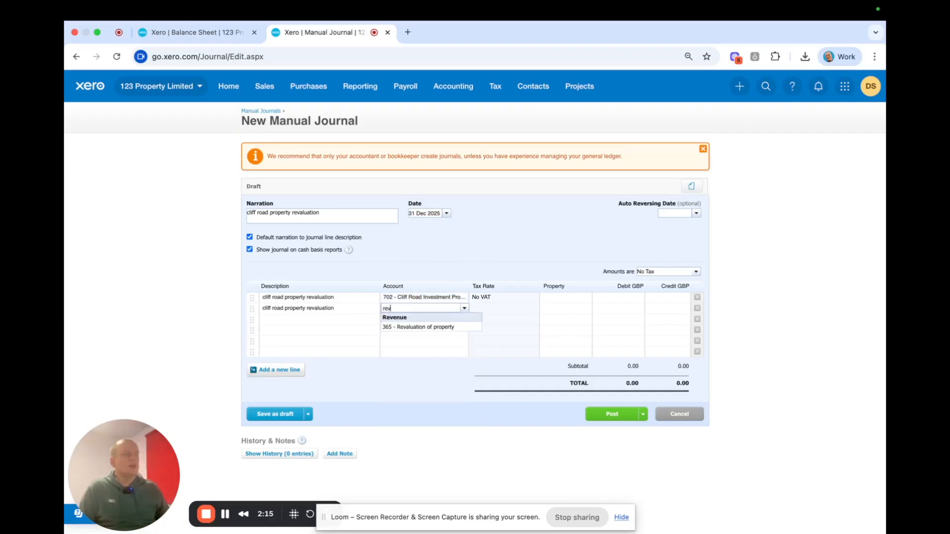
pyautogui.click(417, 328)
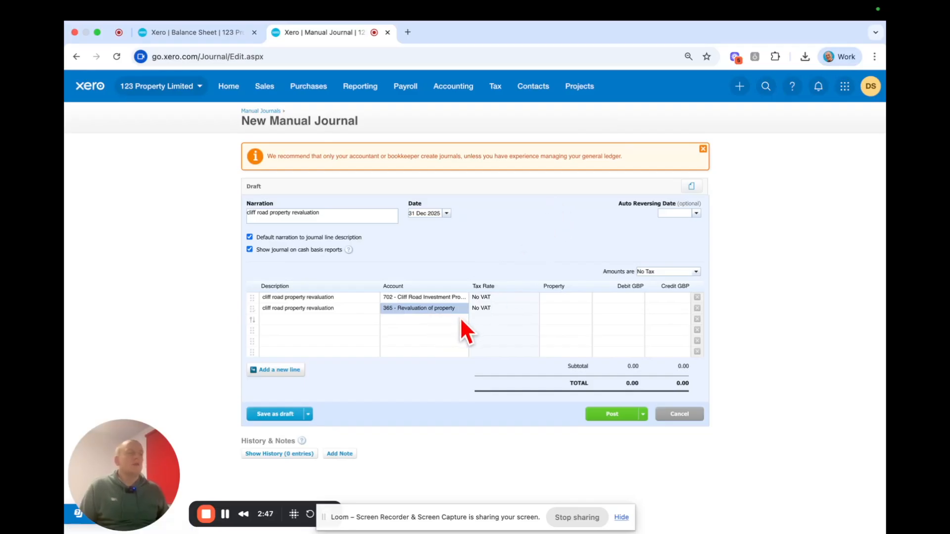
# - Set the Property tracking option to Cliff Road on both journal lines
pyautogui.click(562, 297)
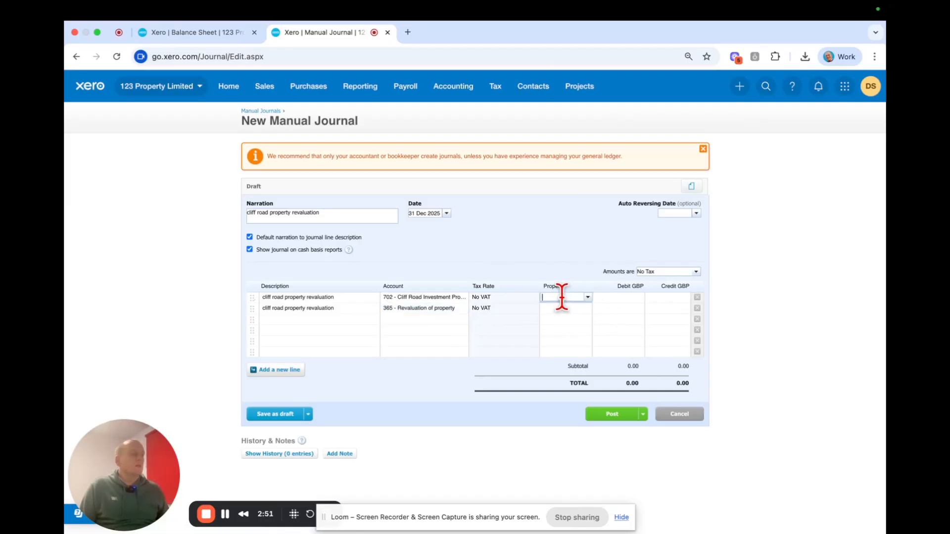
pyautogui.click(588, 297)
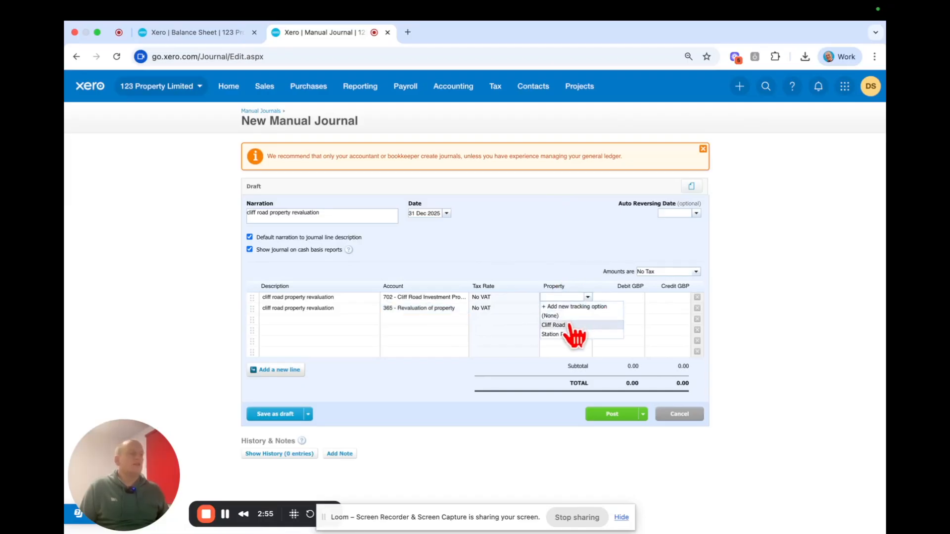
pyautogui.click(569, 325)
pyautogui.click(588, 308)
pyautogui.click(569, 336)
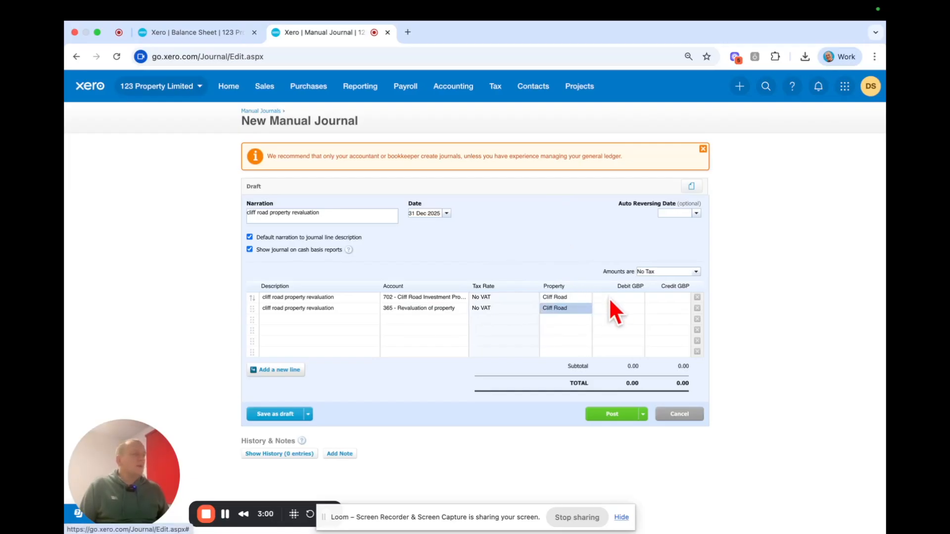
# - Enter a debit of 12135.04 on the Cliff Road Investment Property line
pyautogui.click(628, 297)
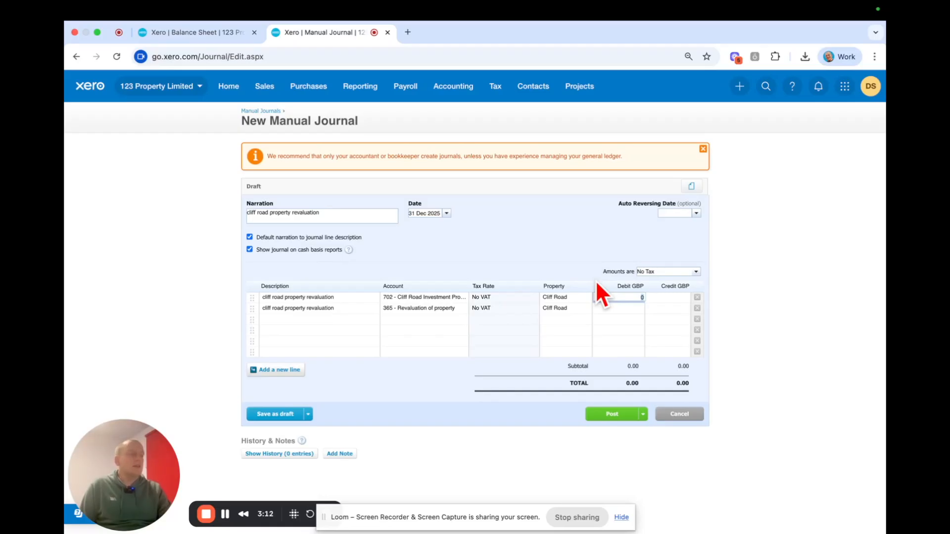
pyautogui.write('1213')
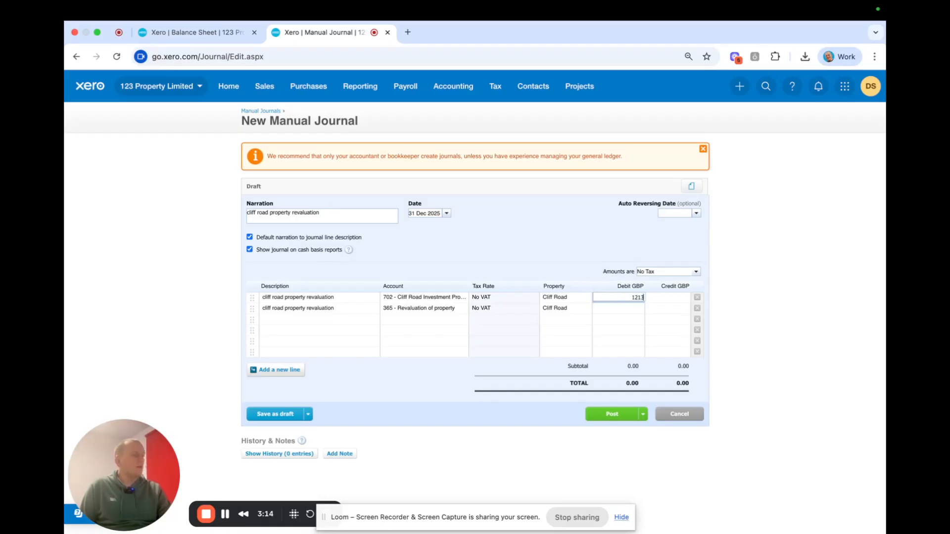
pyautogui.write('5')
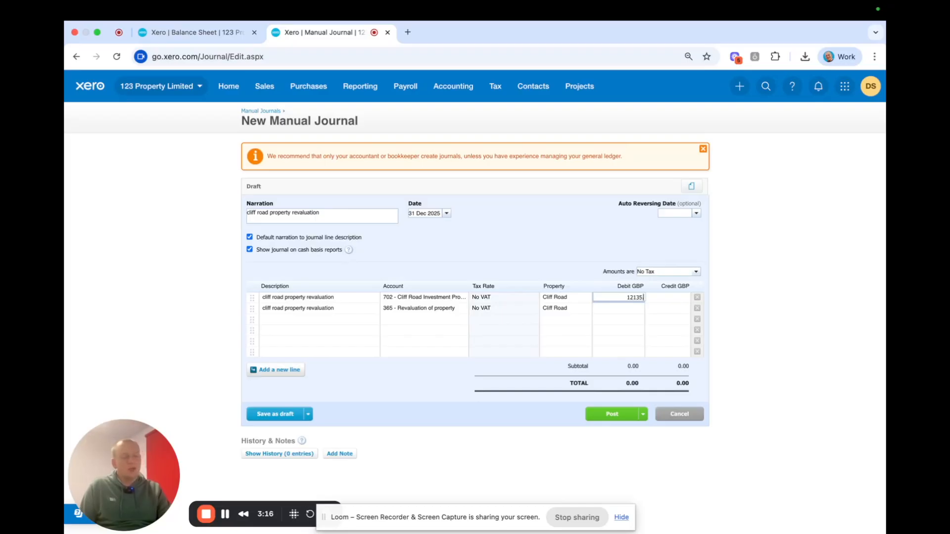
pyautogui.write('.04')
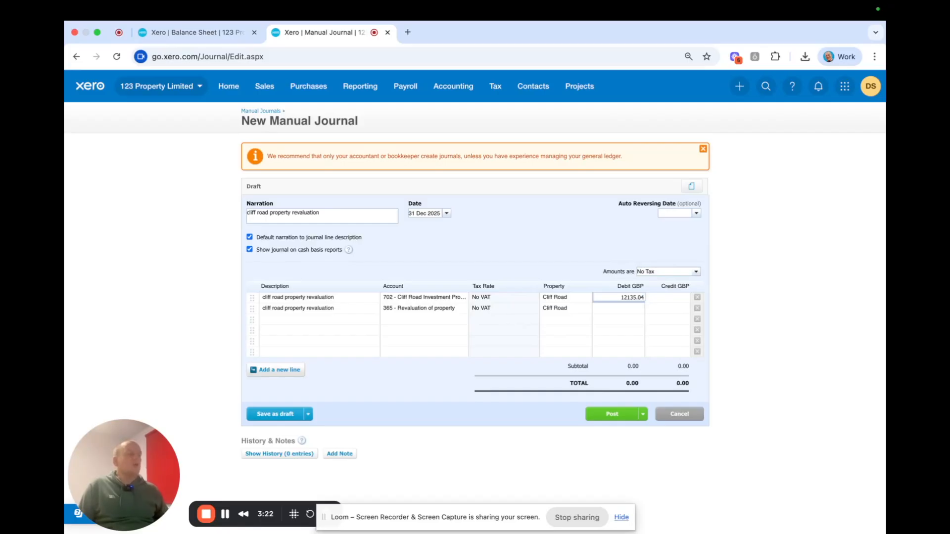
pyautogui.click(572, 242)
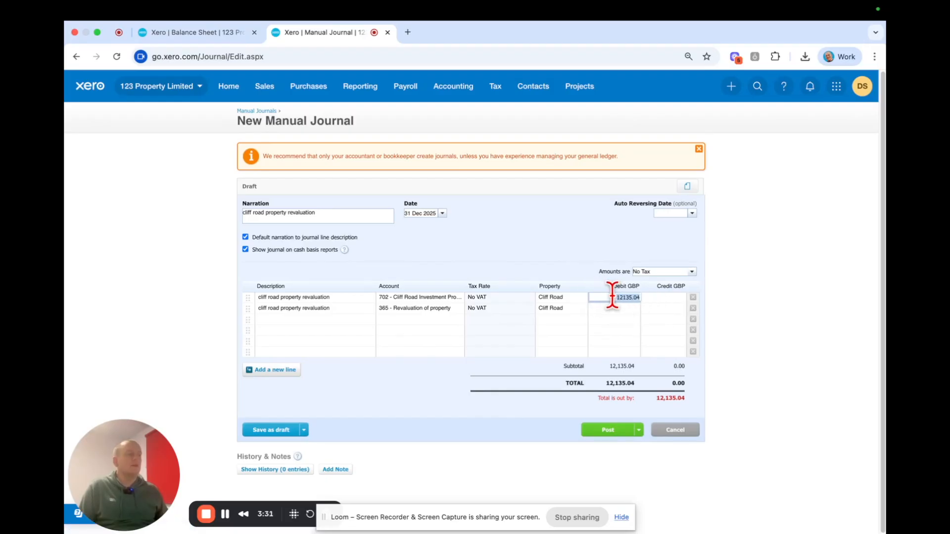
# - Enter a matching credit of 12135.04 on the Revaluation of property line and post the journal
pyautogui.click(658, 308)
pyautogui.write('12135.04')
pyautogui.click(544, 235)
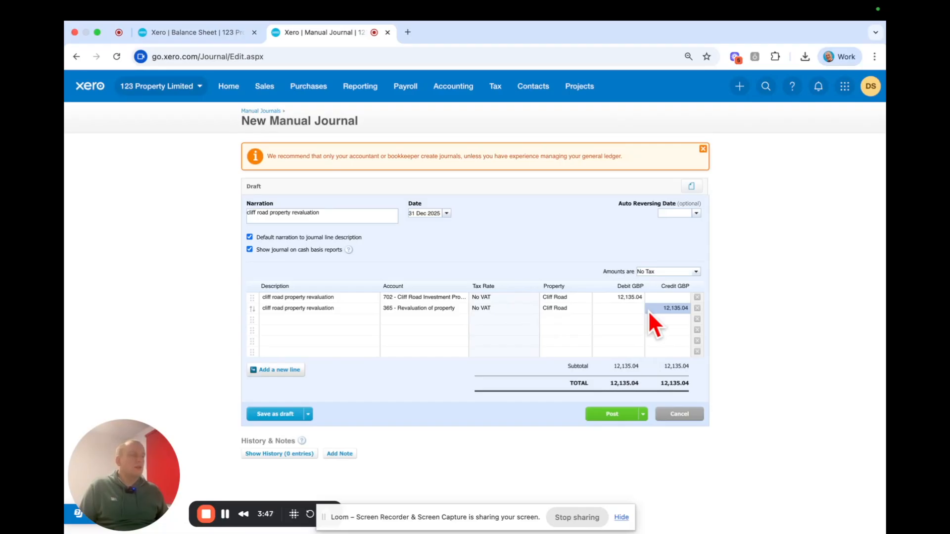
pyautogui.click(606, 420)
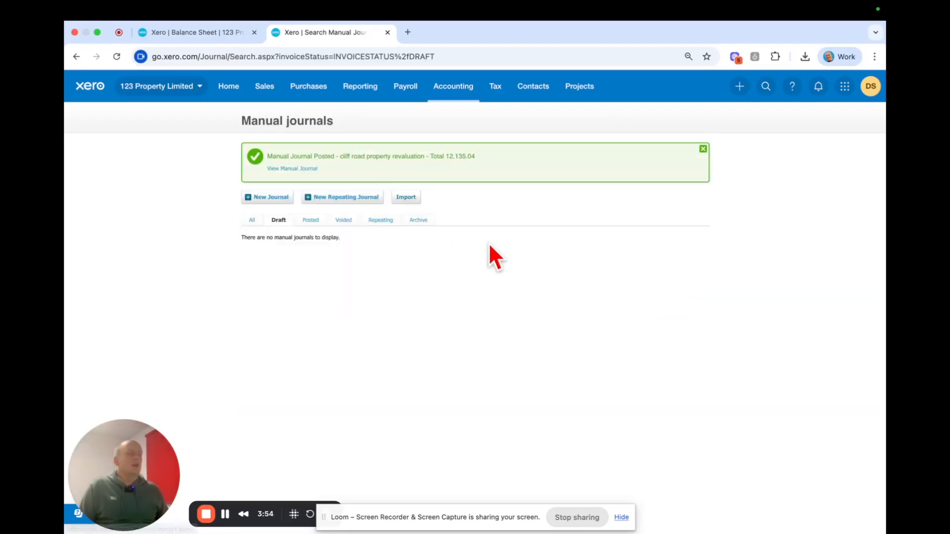
# - Update the Balance Sheet report to 31 Dec 2025 and review its assets, creditors and reserves
pyautogui.click(215, 37)
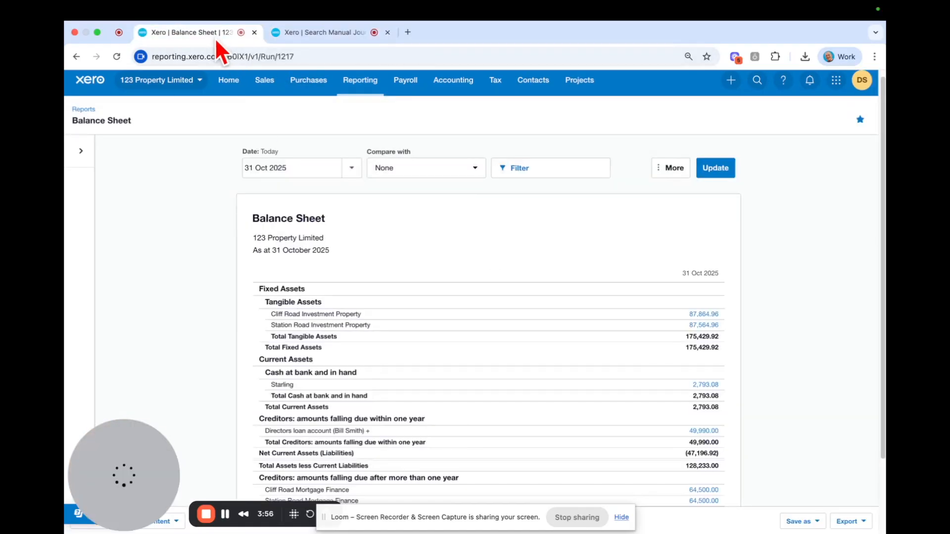
pyautogui.click(305, 169)
pyautogui.click(309, 195)
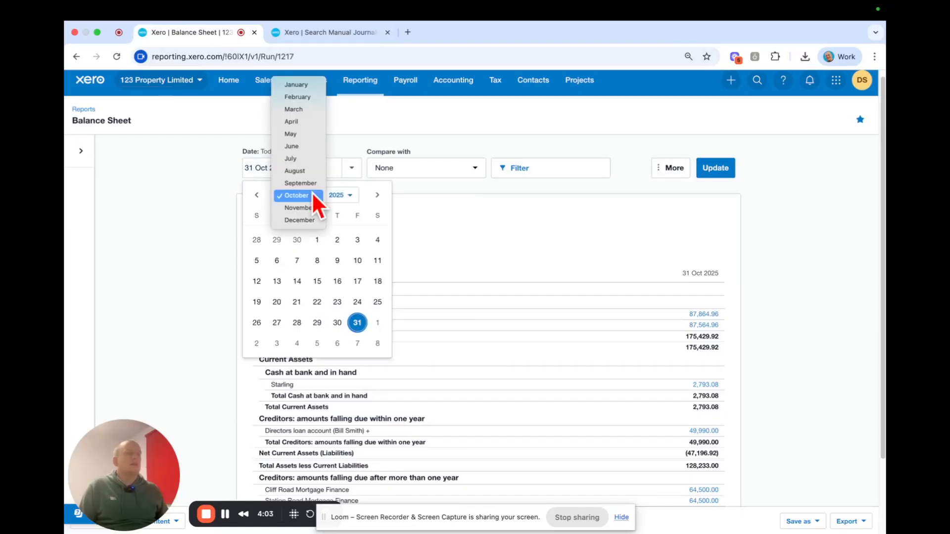
pyautogui.click(300, 220)
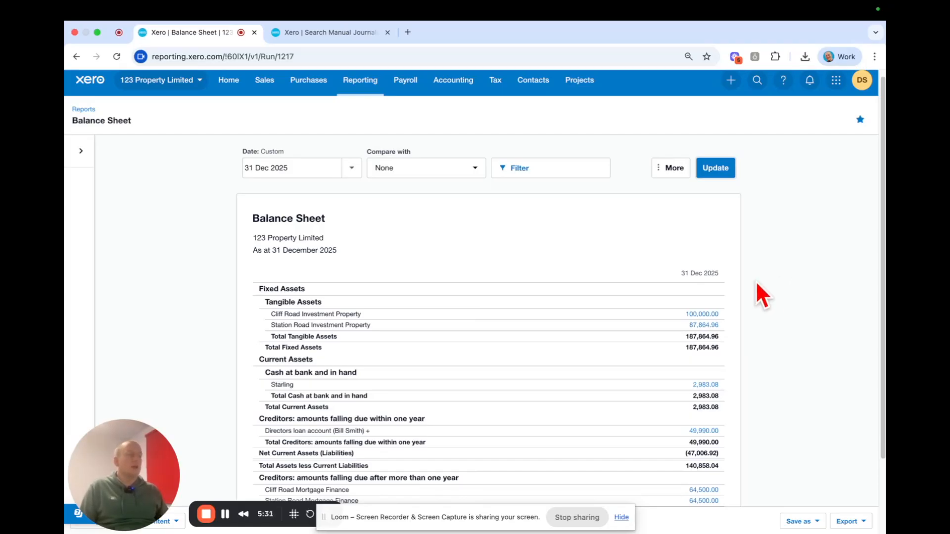
pyautogui.scroll(-2, 772, 283)
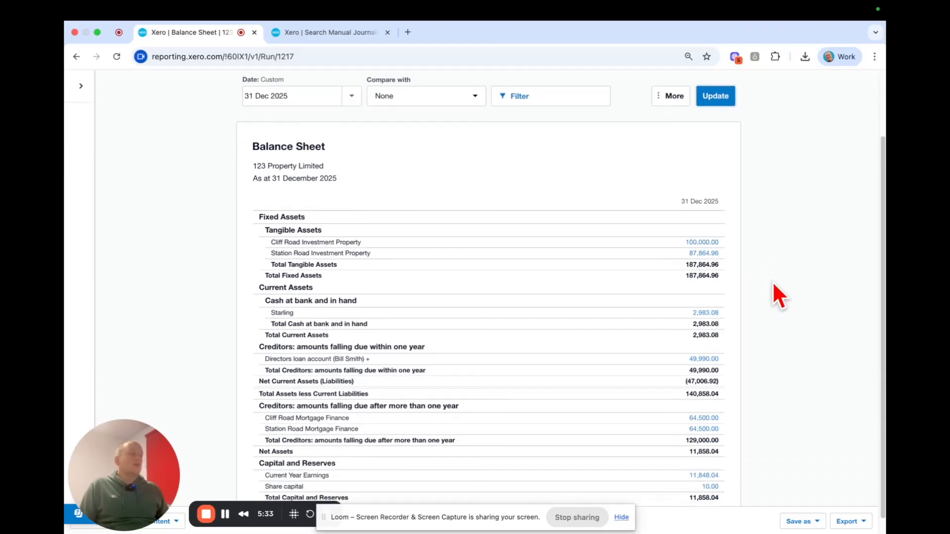
pyautogui.scroll(2, 773, 284)
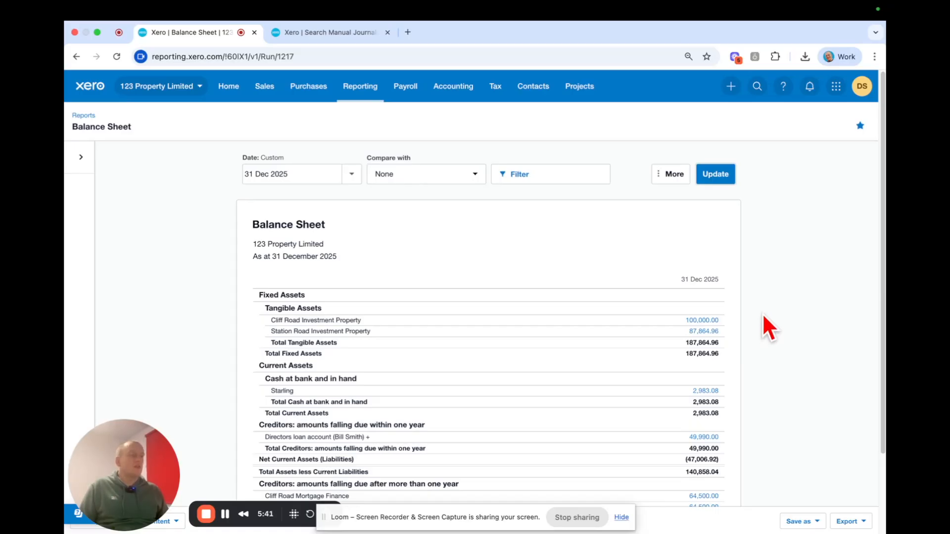
# - Open the Profit and Loss report in a separate browser tab to check the property revaluation, and return to the Balance Sheet
pyautogui.click(362, 88)
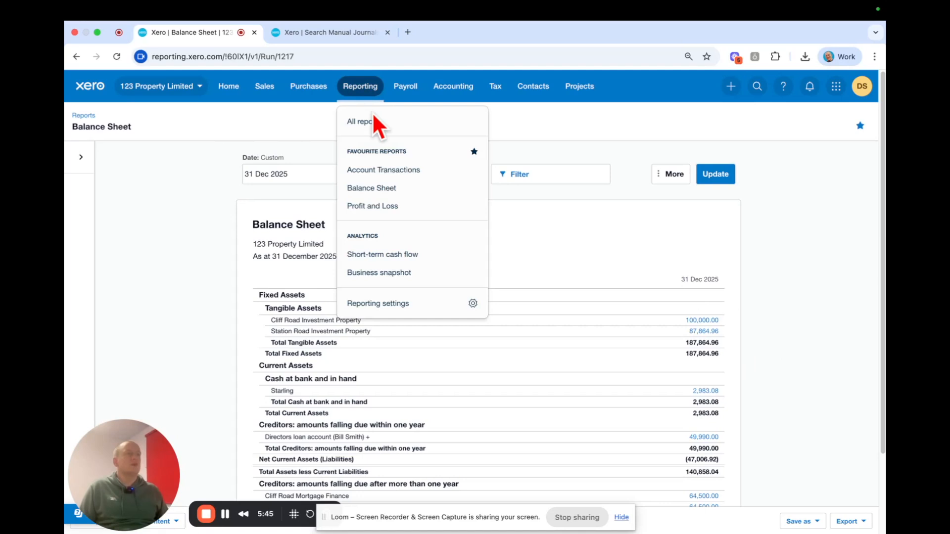
pyautogui.rightClick(400, 203)
pyautogui.click(432, 206)
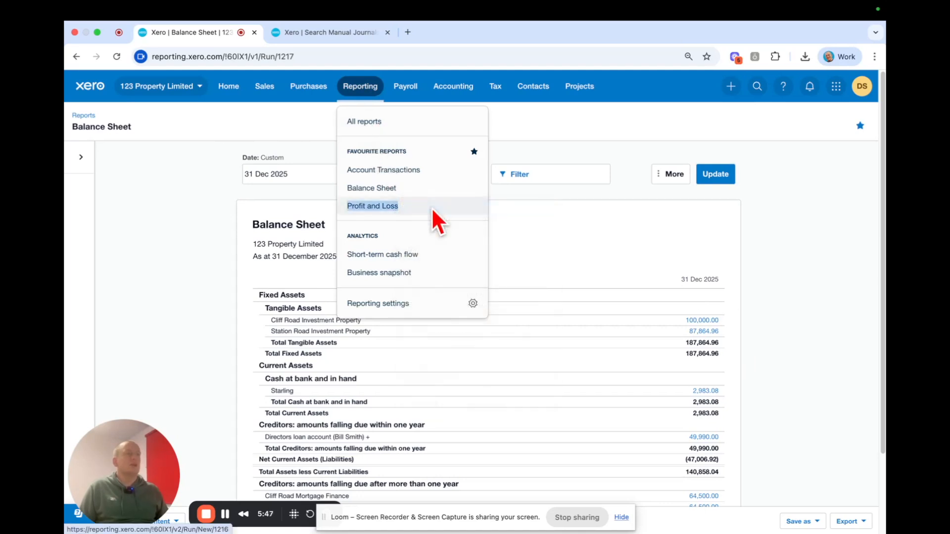
pyautogui.click(451, 32)
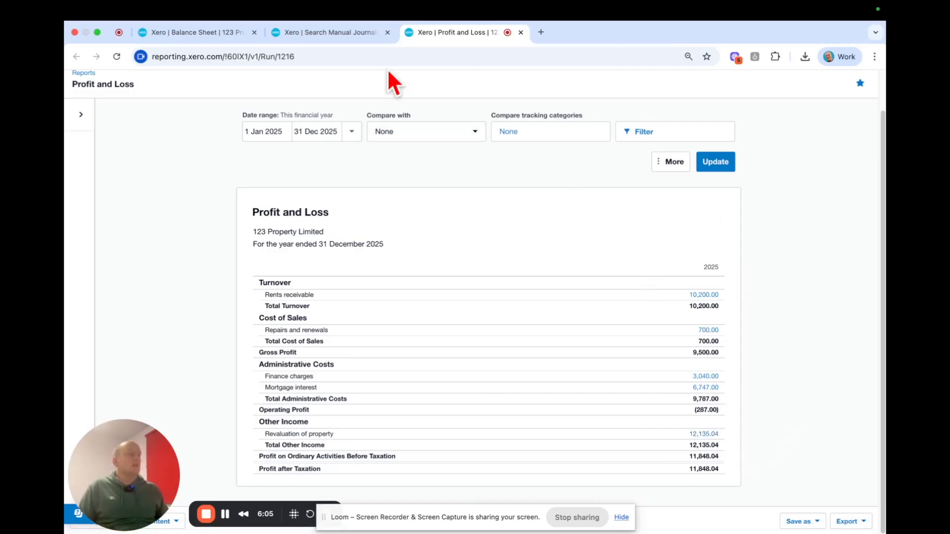
pyautogui.click(328, 34)
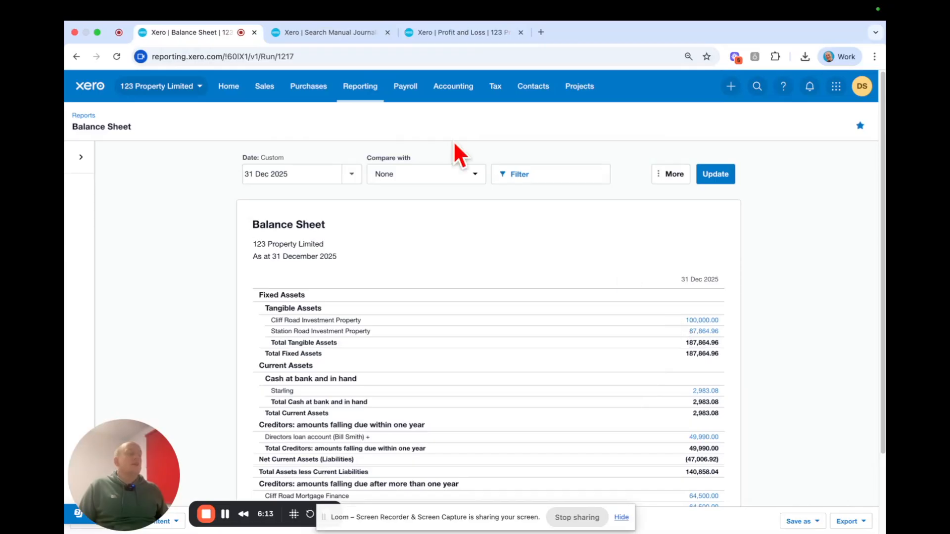
# - Check the property revaluation in the Profit and Loss report, and return to the Balance Sheet to review its figures
pyautogui.click(453, 29)
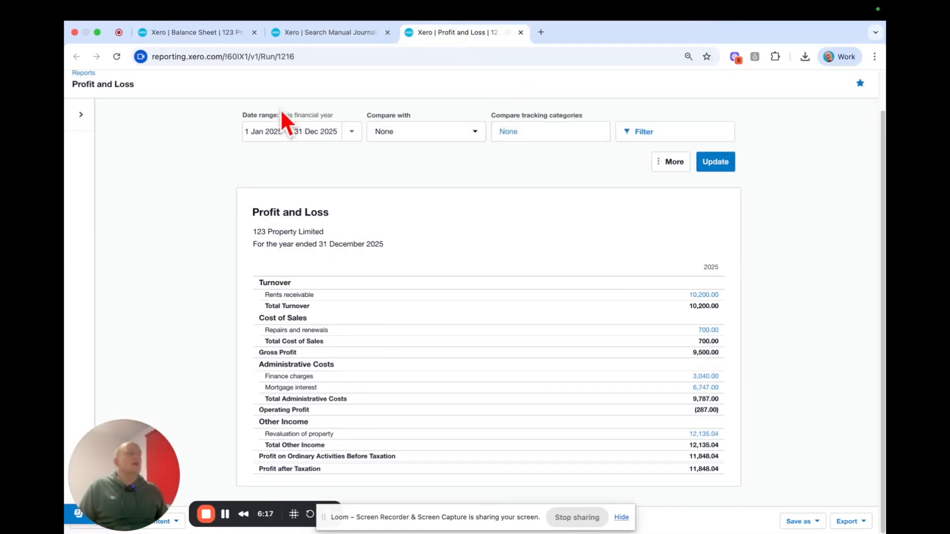
pyautogui.click(177, 31)
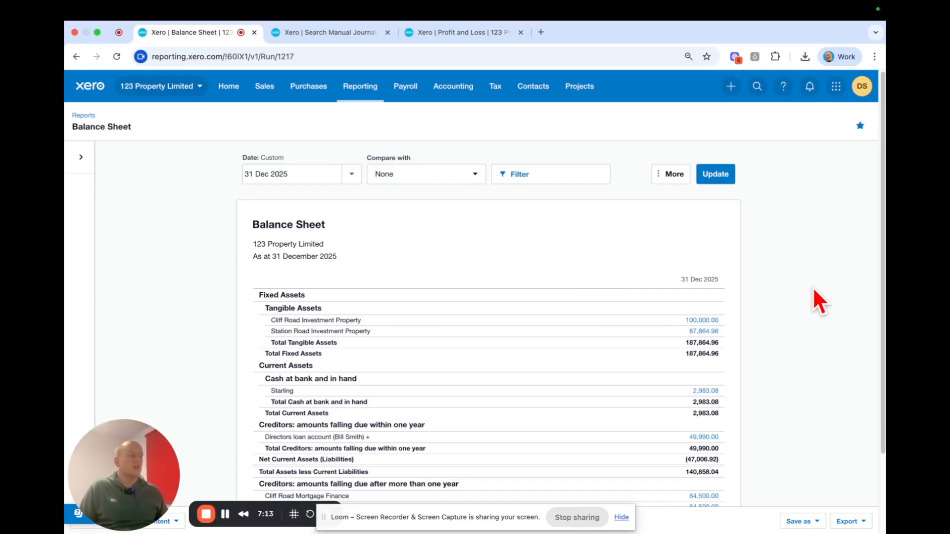
pyautogui.scroll(-1, 813, 288)
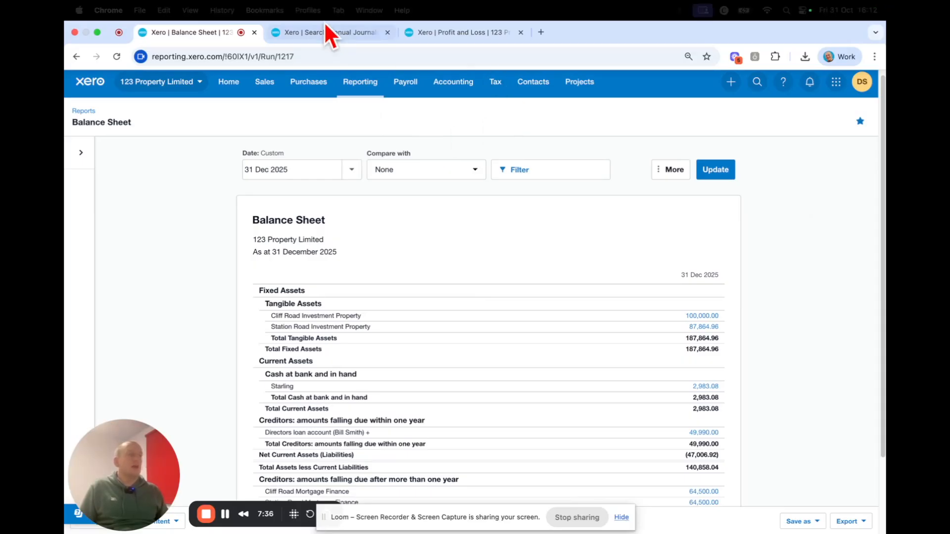
# - Create a new manual journal with the narration "Deferred Taxation of cliff road investment property"
pyautogui.click(343, 34)
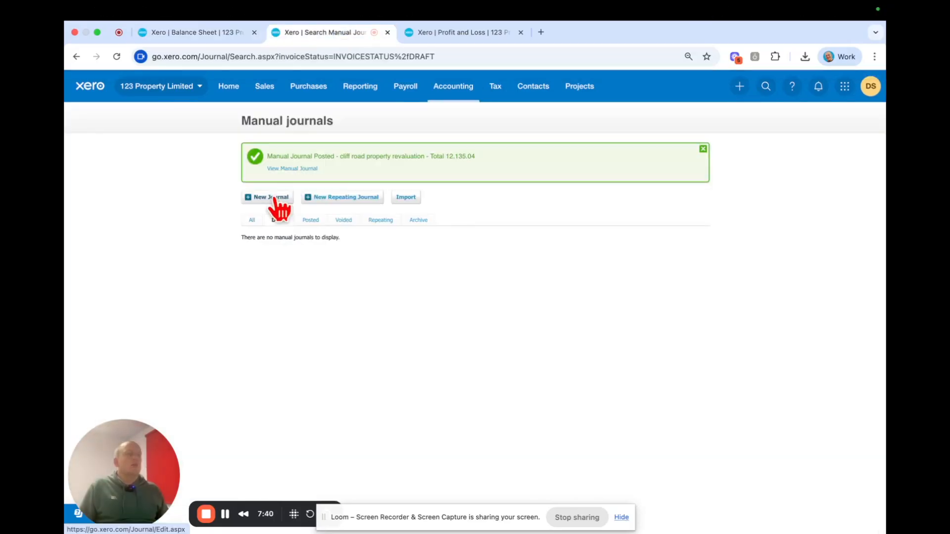
pyautogui.click(275, 198)
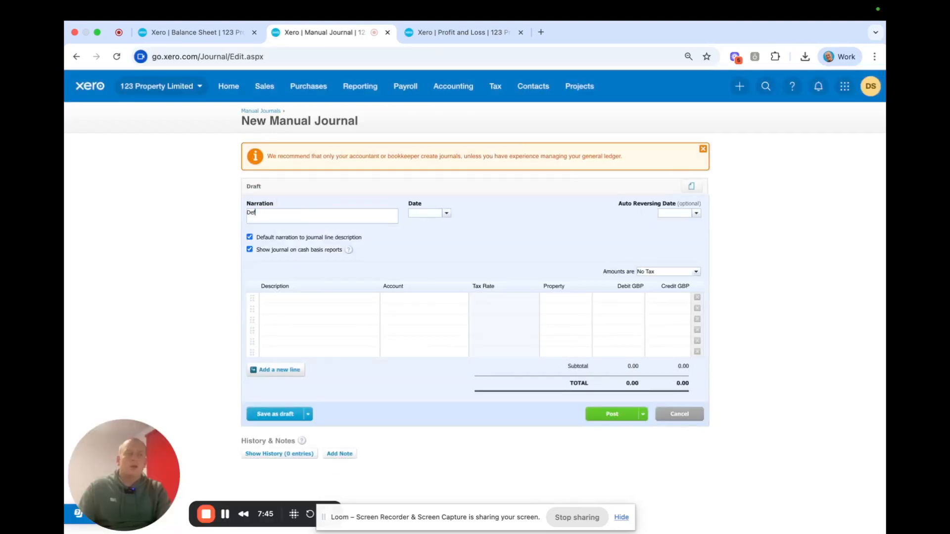
pyautogui.write('ferred Taxation of cliff ro')
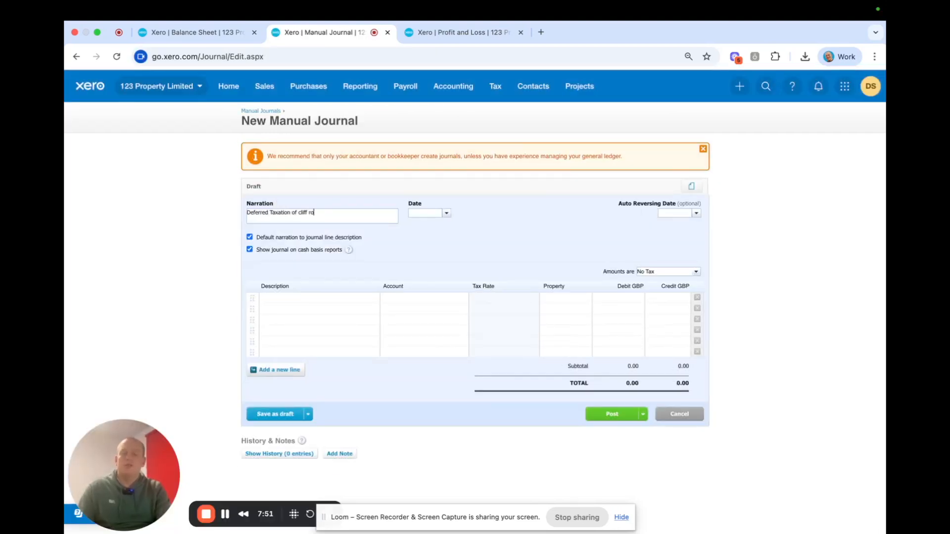
pyautogui.write('ad invest')
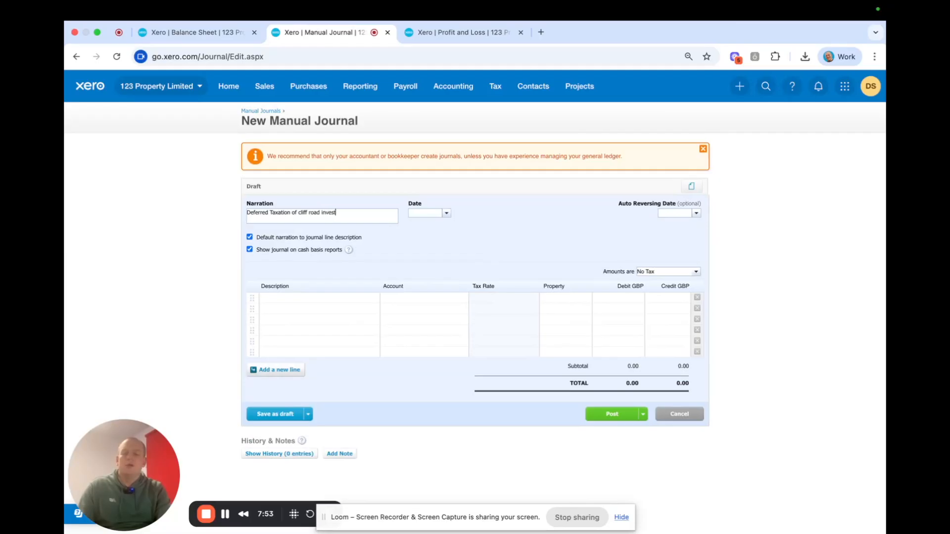
pyautogui.write('ment property')
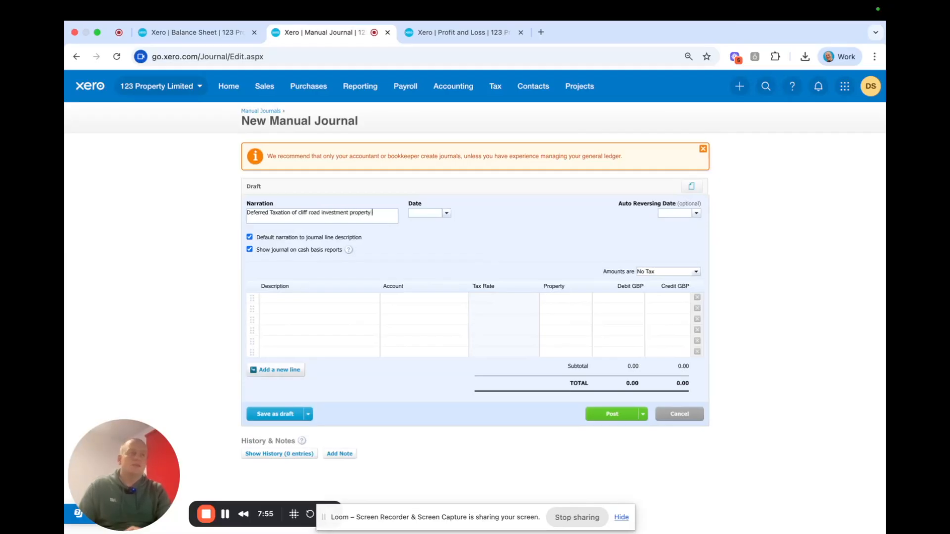
# - Set the deferred tax journal's date to 31 Dec 2025
pyautogui.click(446, 213)
pyautogui.click(422, 227)
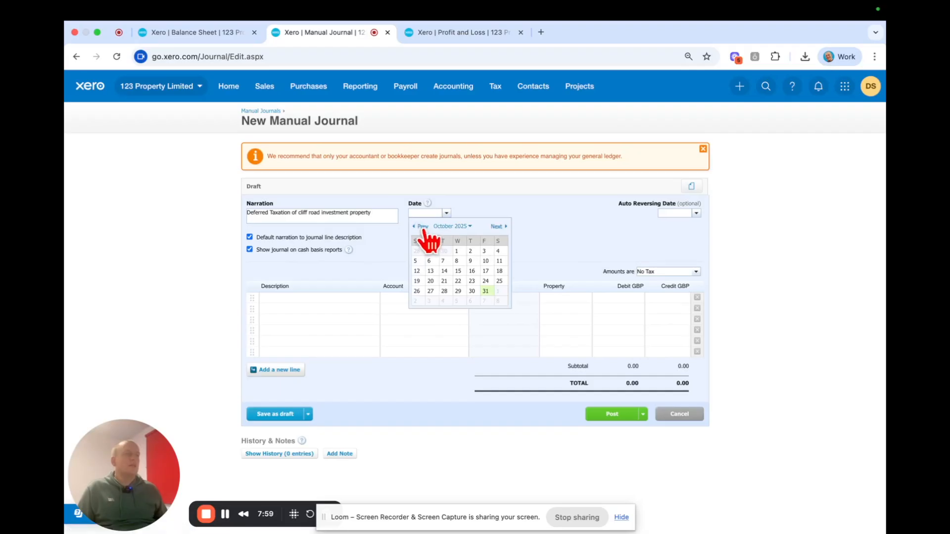
pyautogui.click(422, 227)
pyautogui.click(422, 227)
pyautogui.click(496, 227)
pyautogui.click(496, 227)
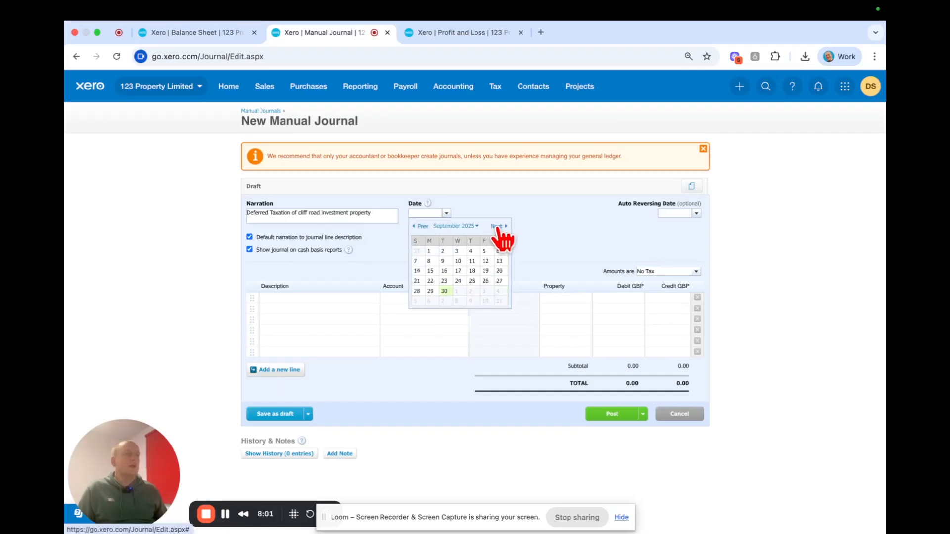
pyautogui.click(496, 226)
pyautogui.click(496, 226)
pyautogui.click(496, 227)
pyautogui.click(458, 291)
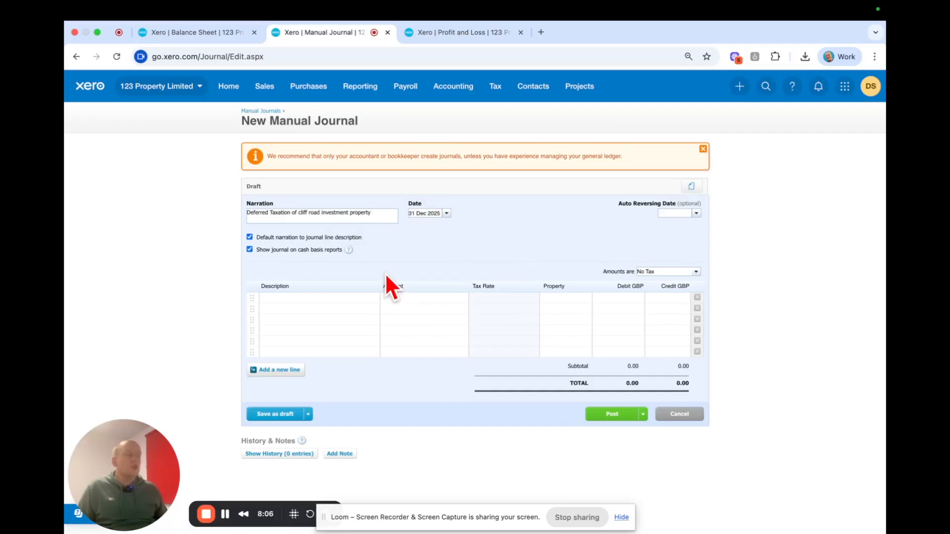
# - Fill two journal lines with the default description, assigning account 926 - Deferred Tax (P&L) to the first and 925 - Deferred Tax to the second
pyautogui.click(355, 296)
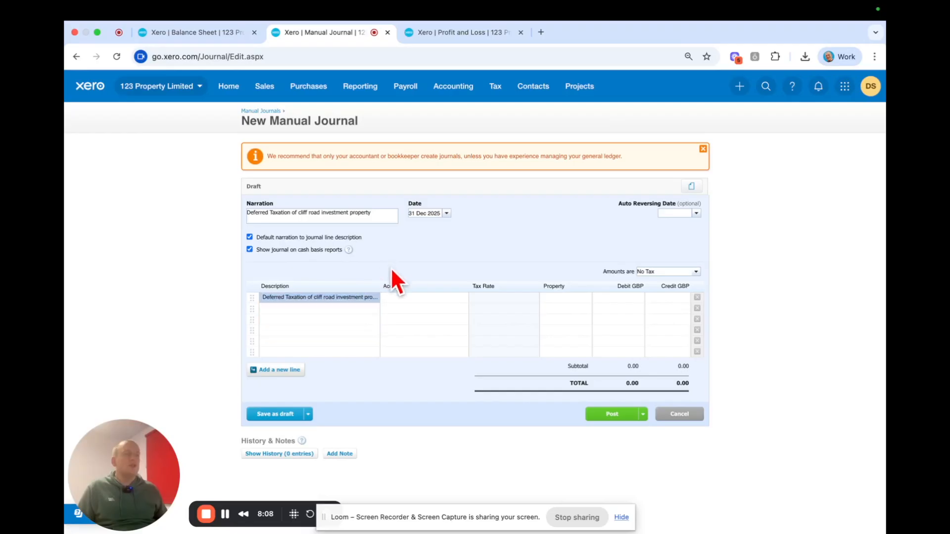
pyautogui.click(340, 308)
pyautogui.click(402, 298)
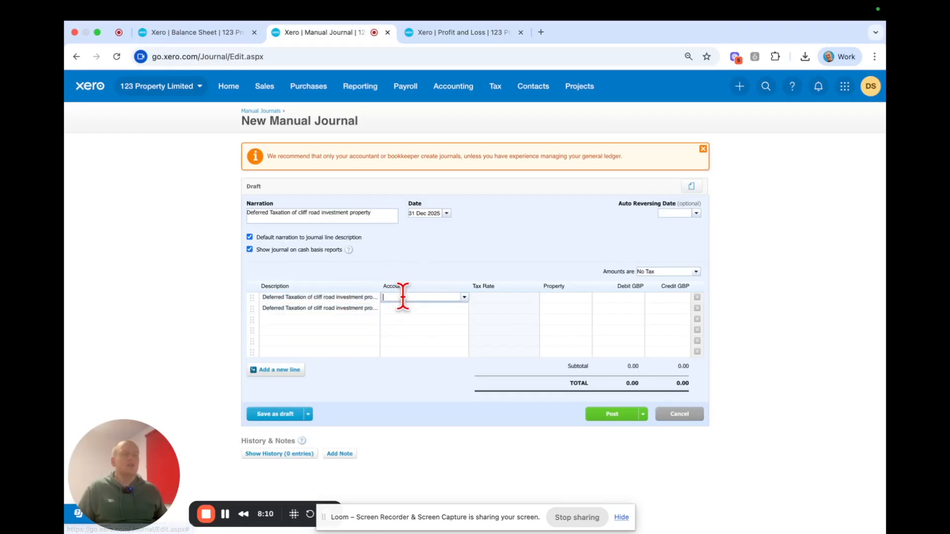
pyautogui.write('def')
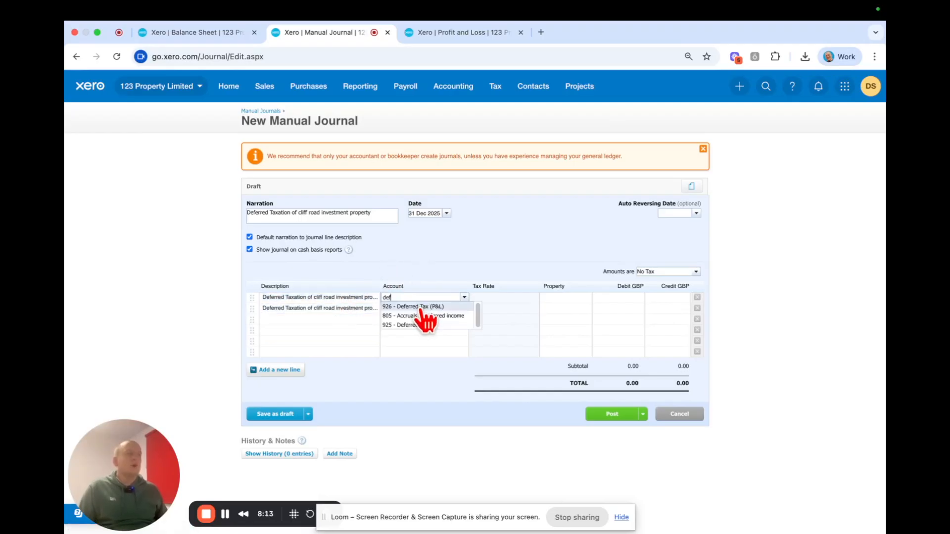
pyautogui.click(420, 307)
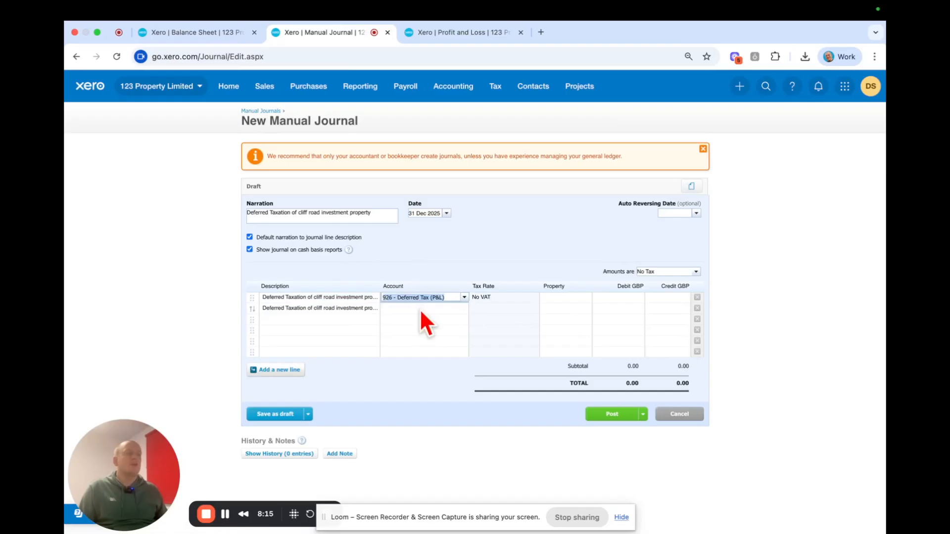
pyautogui.click(414, 309)
pyautogui.write('def')
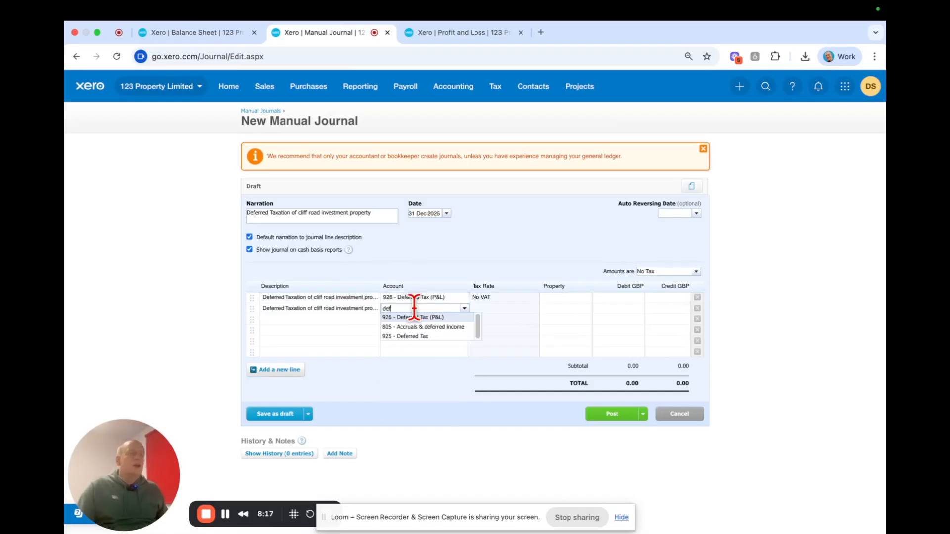
pyautogui.click(414, 336)
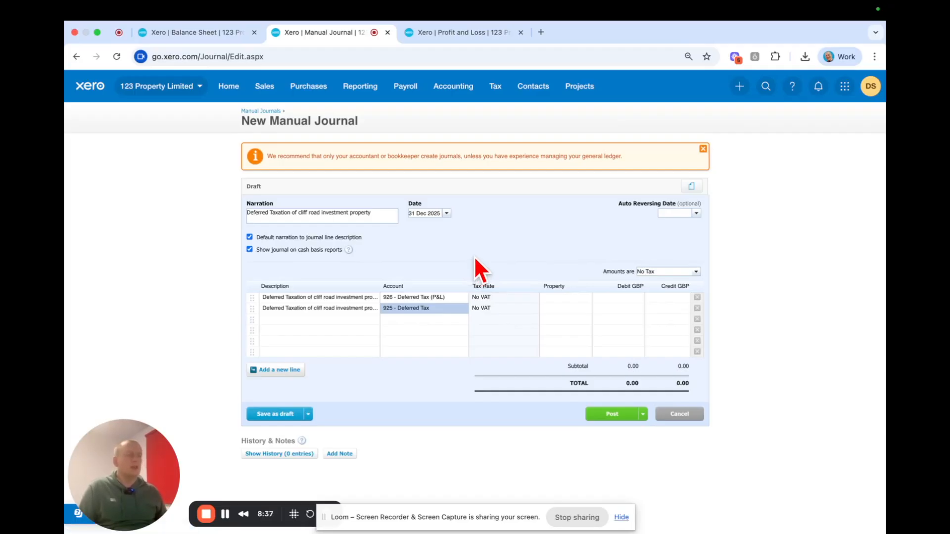
# - Assign the Cliff Road property to both deferred tax journal lines
pyautogui.click(555, 297)
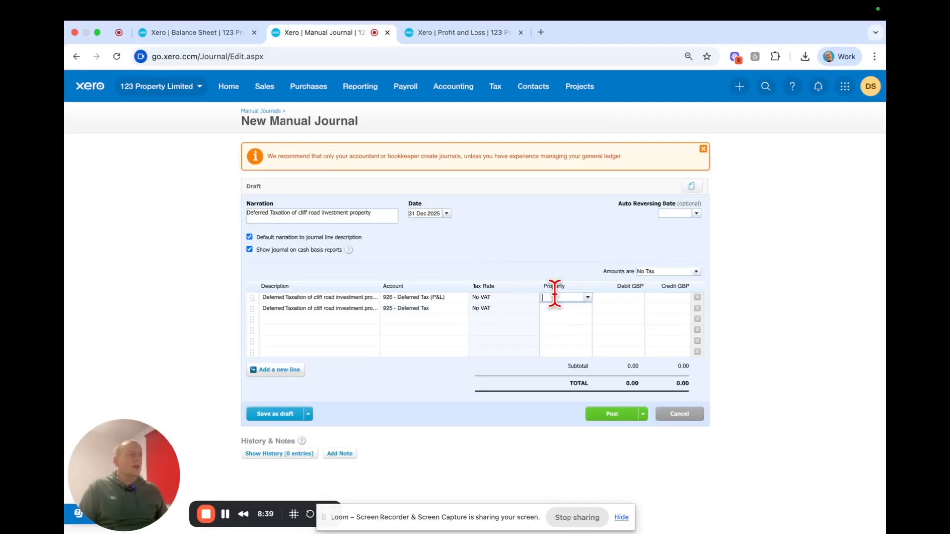
pyautogui.write('cliff Road')
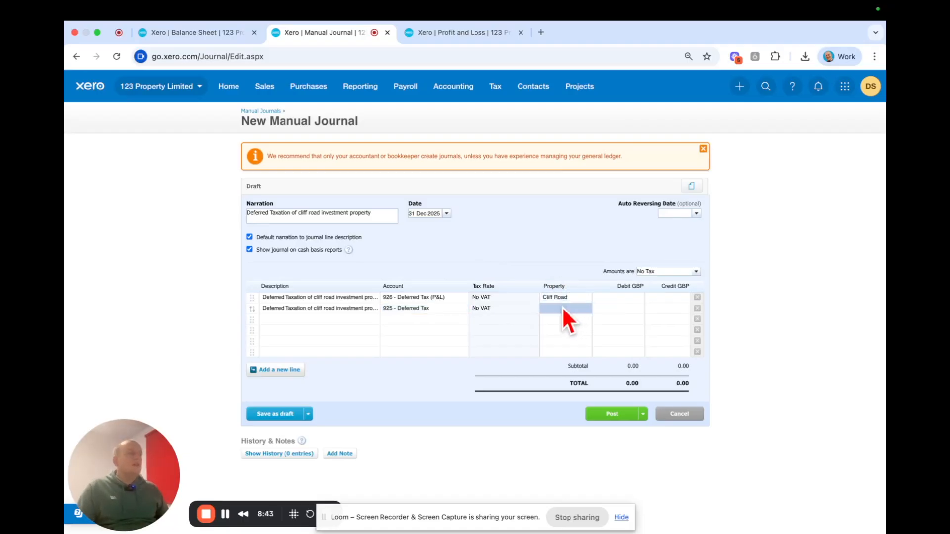
pyautogui.click(563, 309)
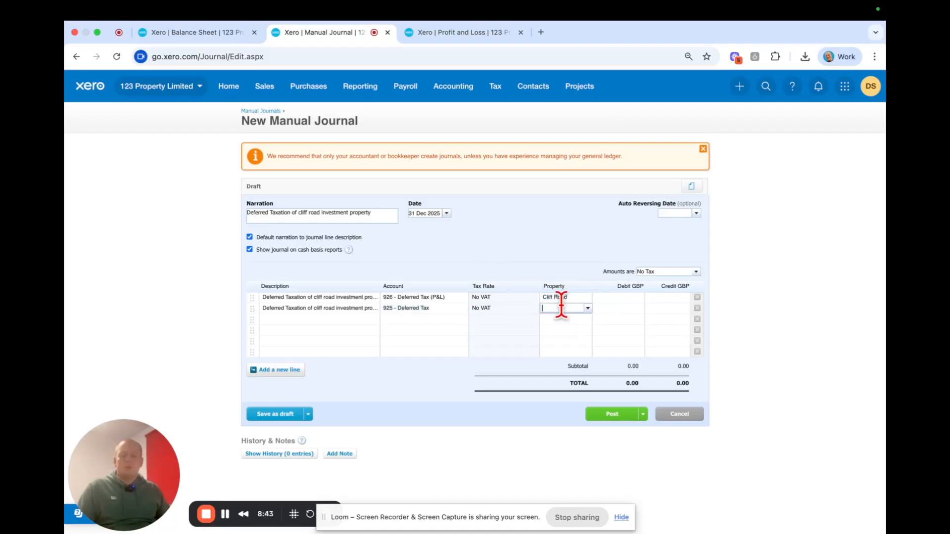
pyautogui.write('cliff')
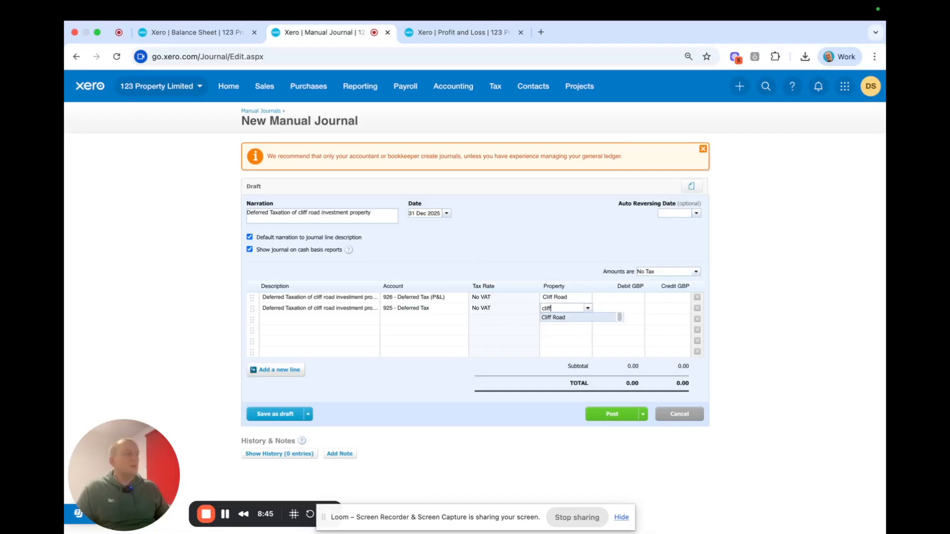
pyautogui.click(553, 317)
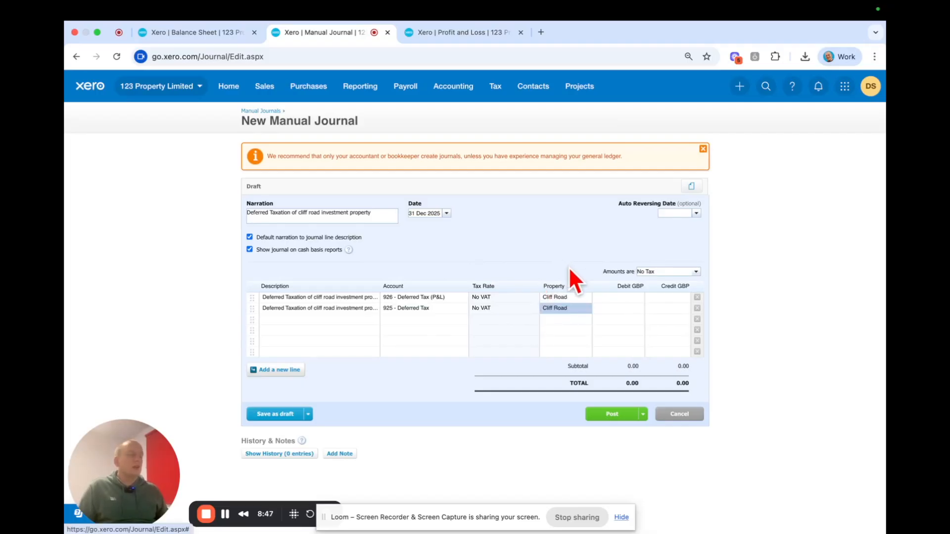
# - Enter a 2500 debit on the Deferred Tax (P&L) line and a 2500 credit on the Deferred Tax line, and post the journal
pyautogui.click(601, 297)
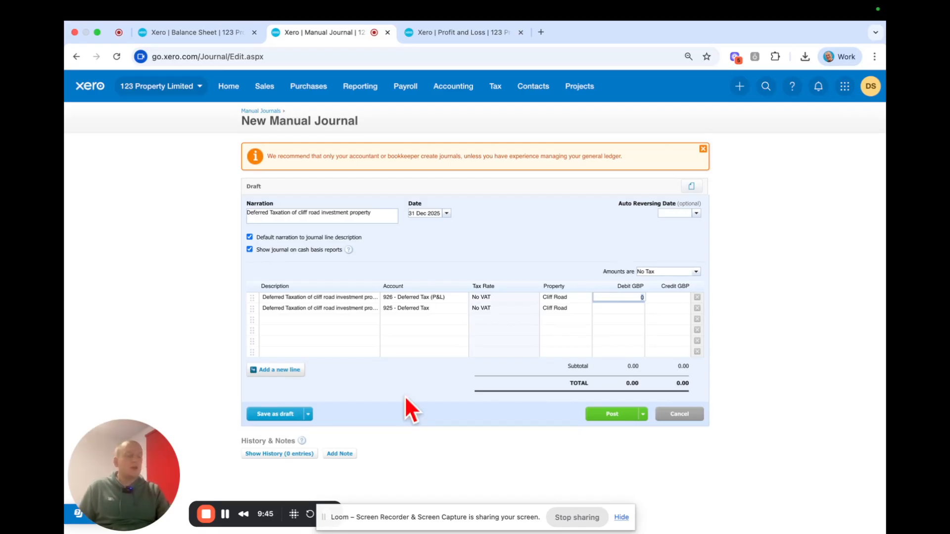
pyautogui.write('2500')
pyautogui.click(663, 308)
pyautogui.write('2500')
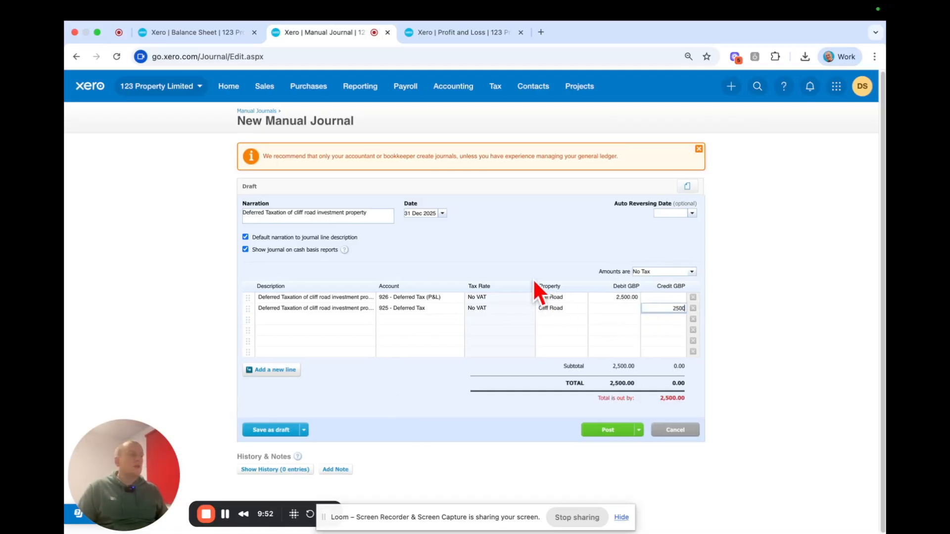
pyautogui.press('Tab')
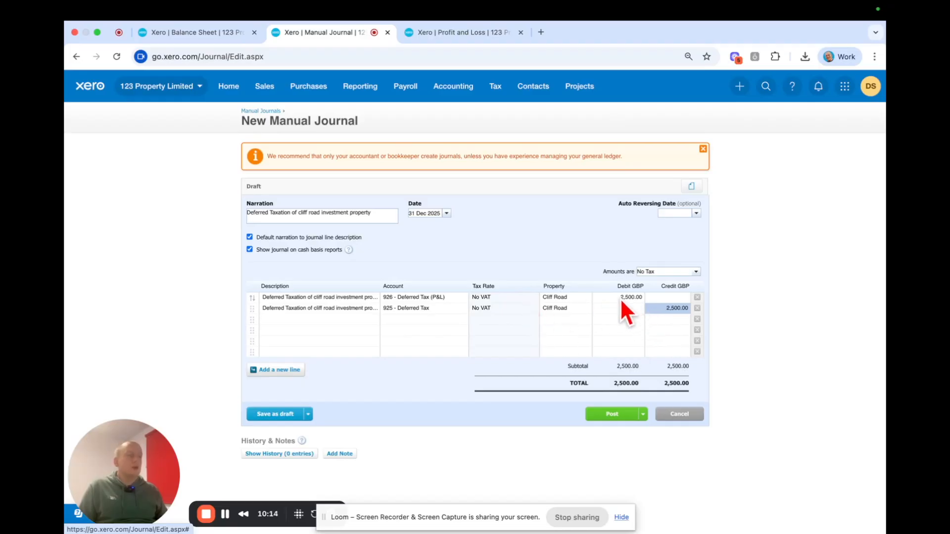
pyautogui.click(613, 416)
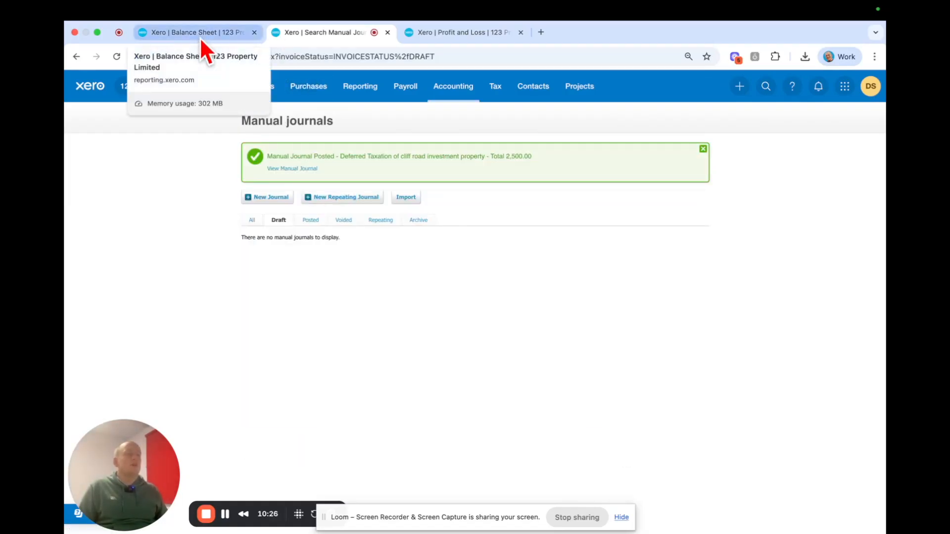
# - Reload the Profit and Loss report to check the deferred tax charge, and review the Balance Sheet from assets to reserves
pyautogui.click(469, 31)
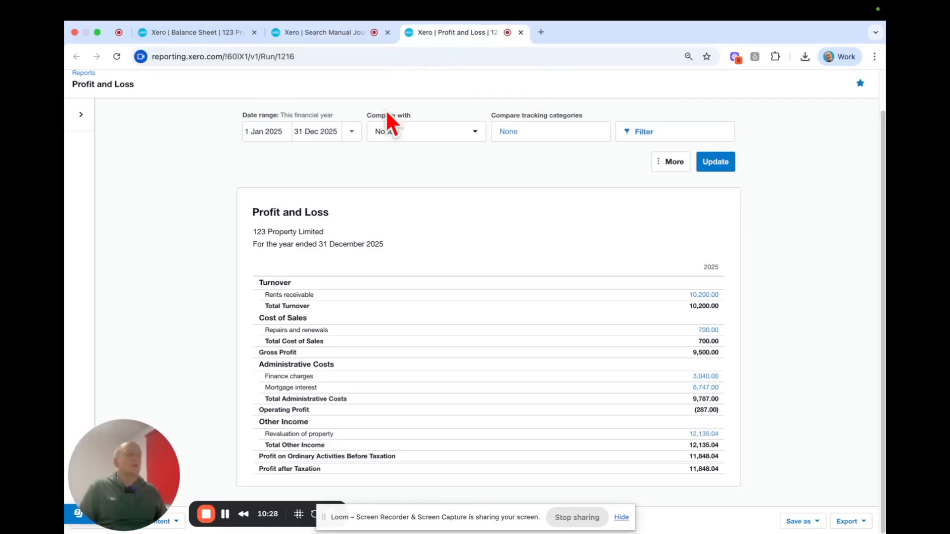
pyautogui.click(117, 57)
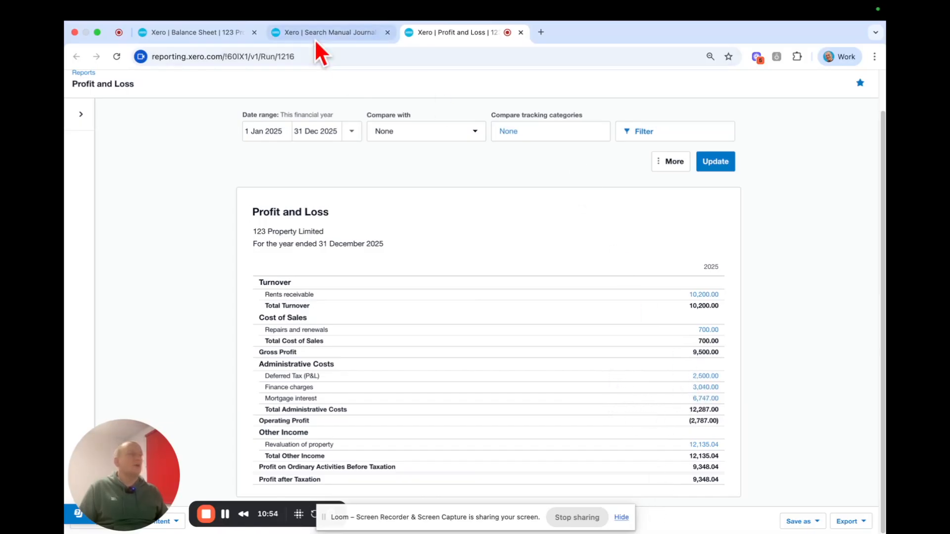
pyautogui.click(176, 32)
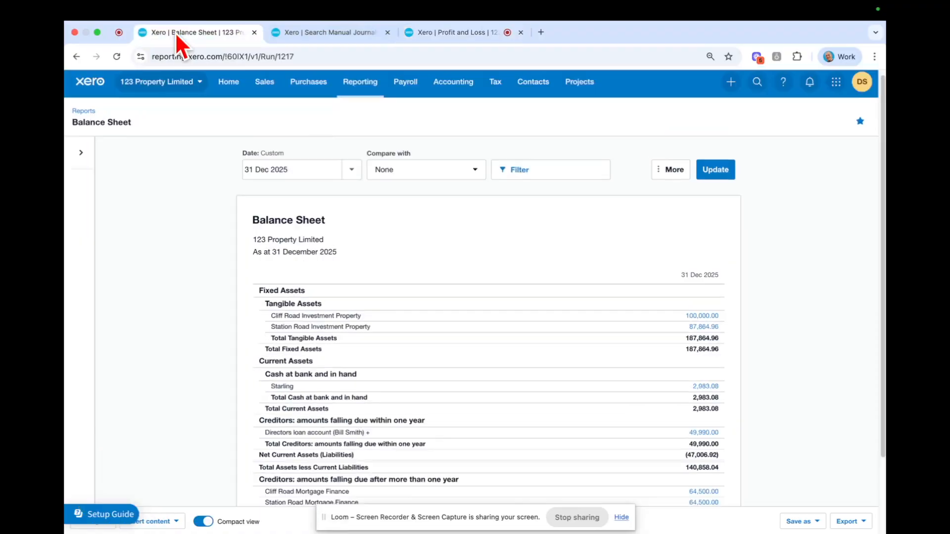
pyautogui.scroll(-2, 638, 351)
pyautogui.scroll(3, 245, 153)
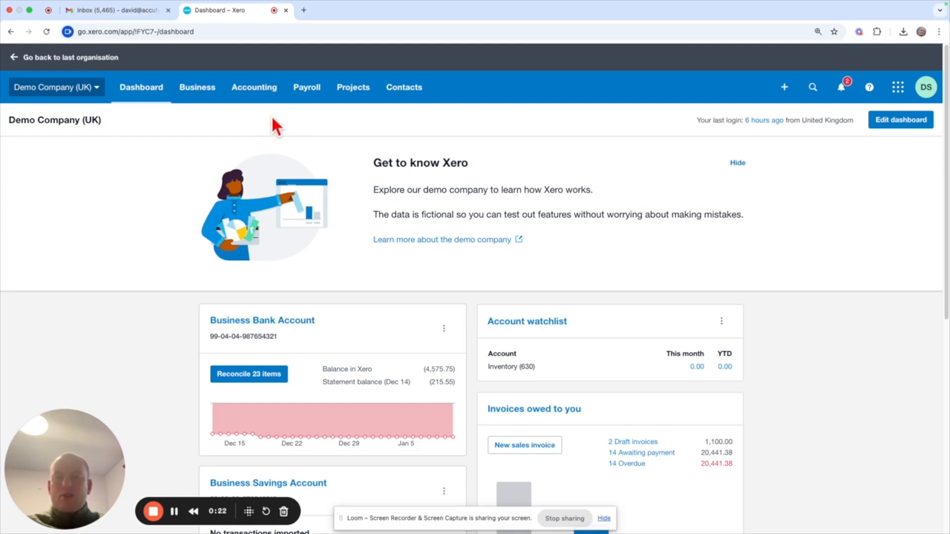
# - Open the chart of accounts and list only the equity accounts
pyautogui.click(254, 92)
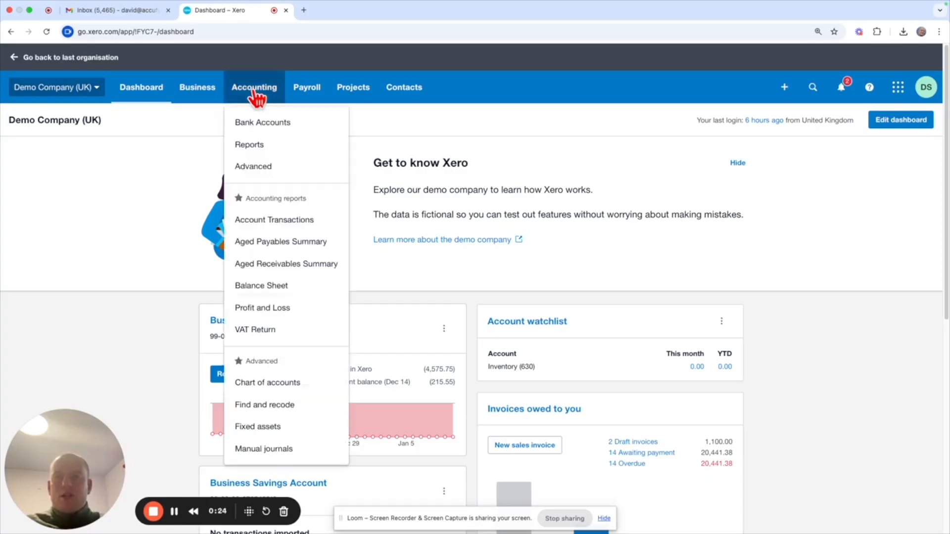
pyautogui.click(295, 386)
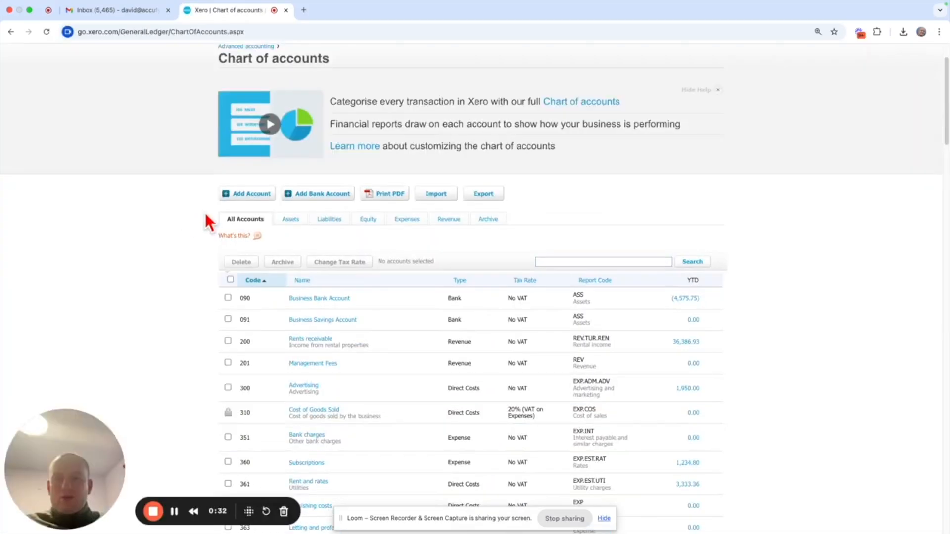
pyautogui.click(372, 223)
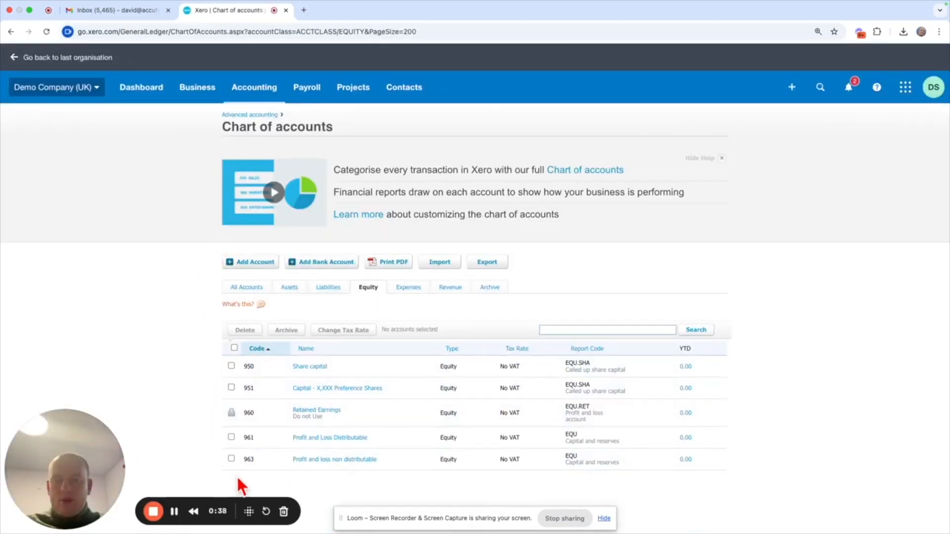
# - Add a new account with code 965, type Equity and the name Dividends Paid, and save it
pyautogui.click(255, 264)
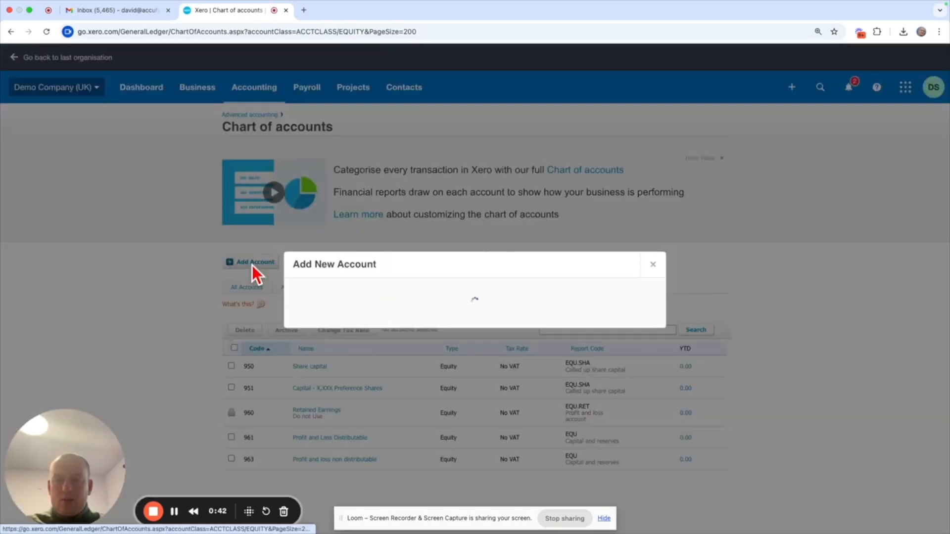
pyautogui.click(324, 229)
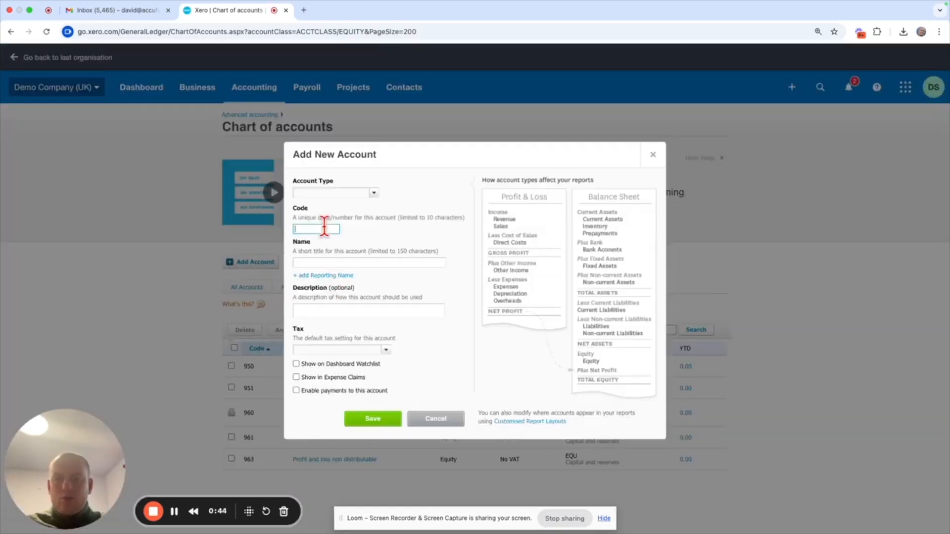
pyautogui.write('965')
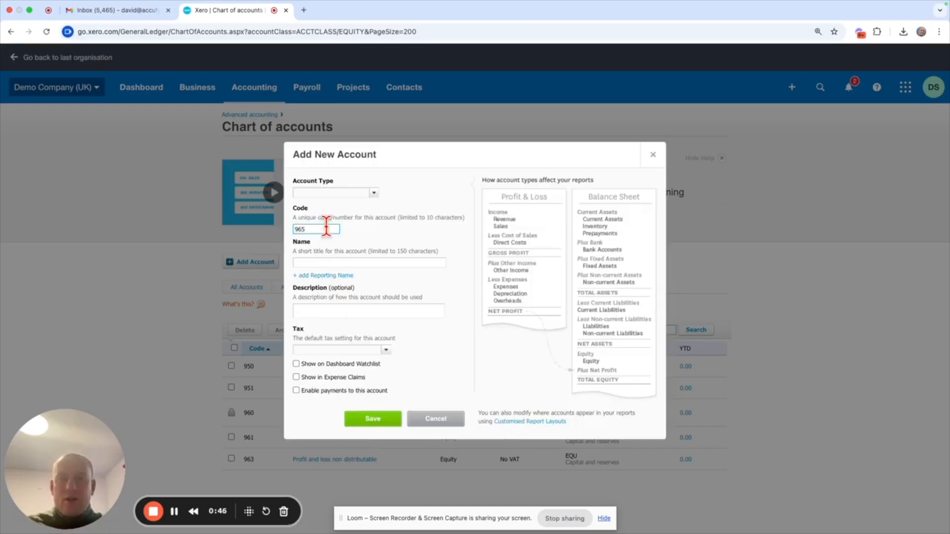
pyautogui.click(334, 193)
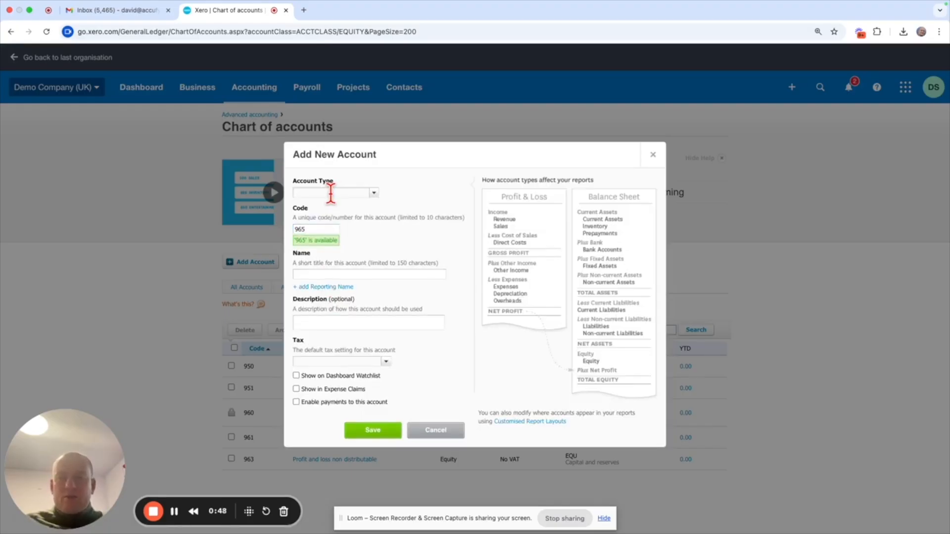
pyautogui.write('equi')
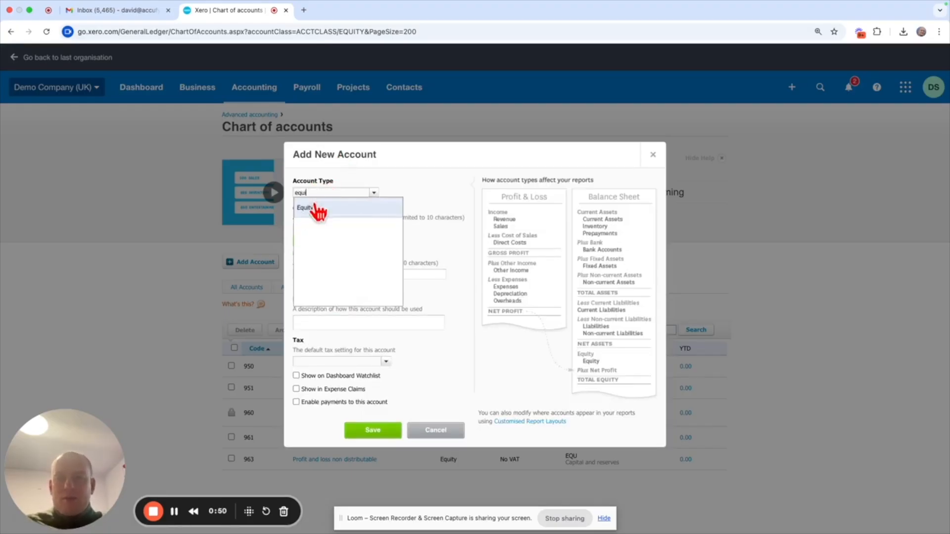
pyautogui.click(315, 207)
pyautogui.click(327, 273)
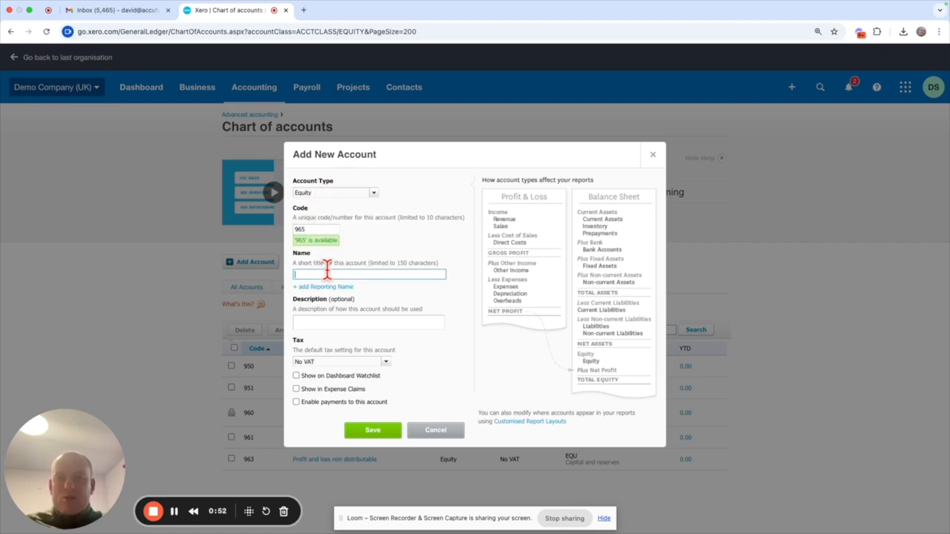
pyautogui.write('Dividends Paid')
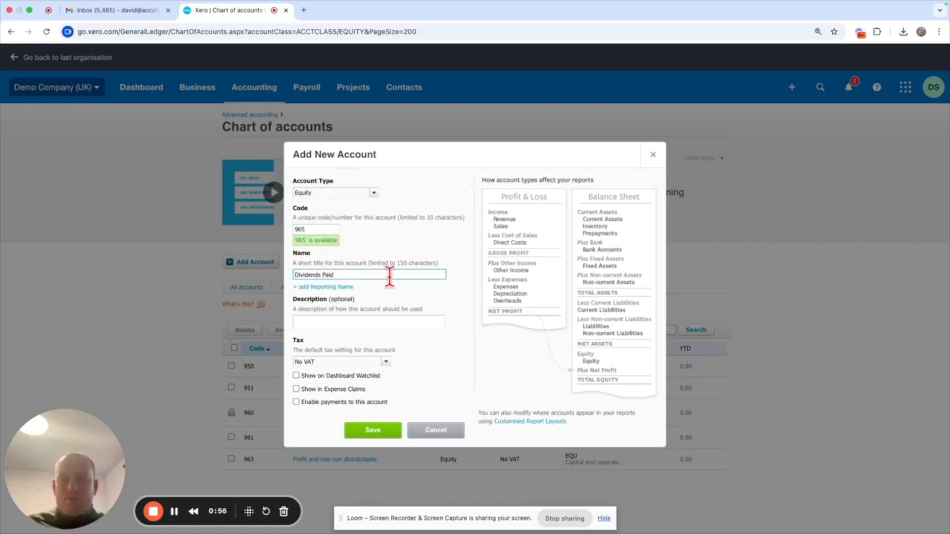
pyautogui.click(458, 256)
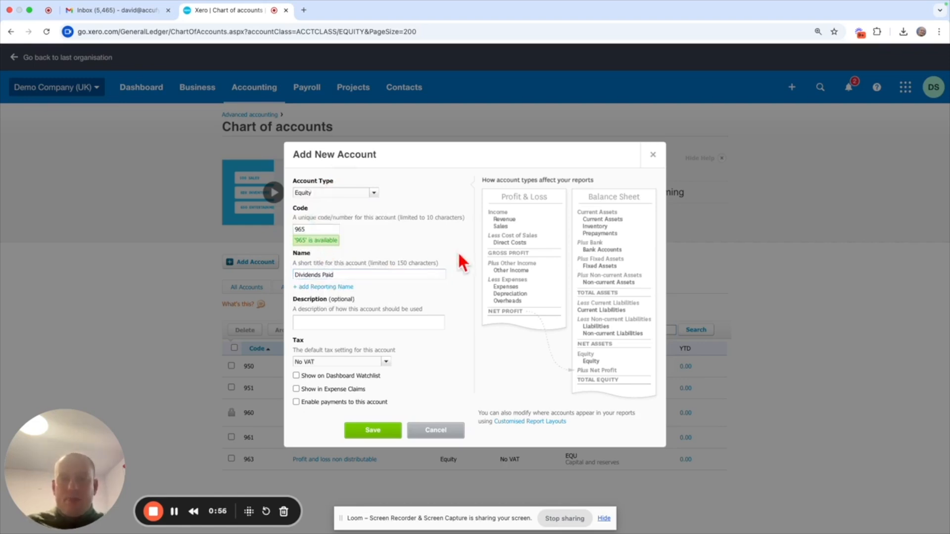
pyautogui.click(370, 432)
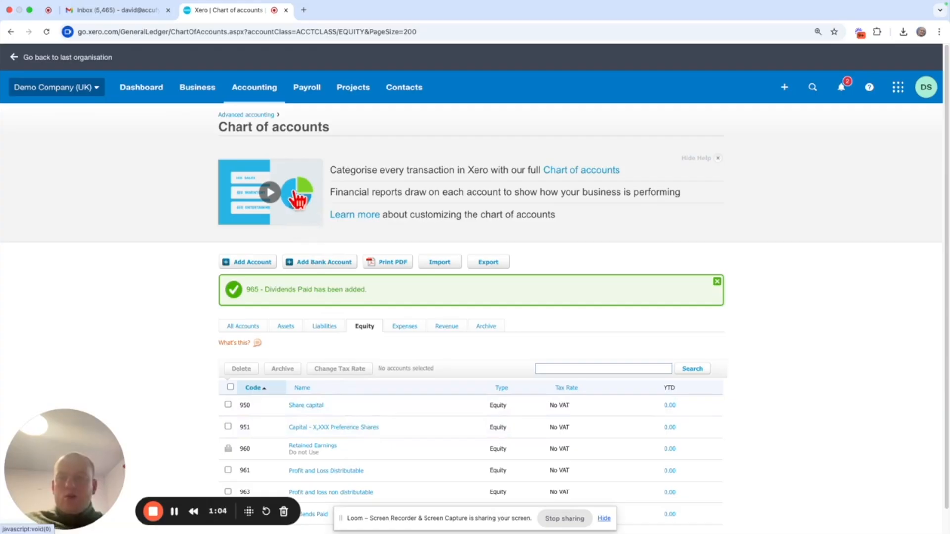
# - Create a manual journal narrated 2025 Accounts Final Dividend, dated 1 Jun 2026, and fill two lines with the default description
pyautogui.click(266, 102)
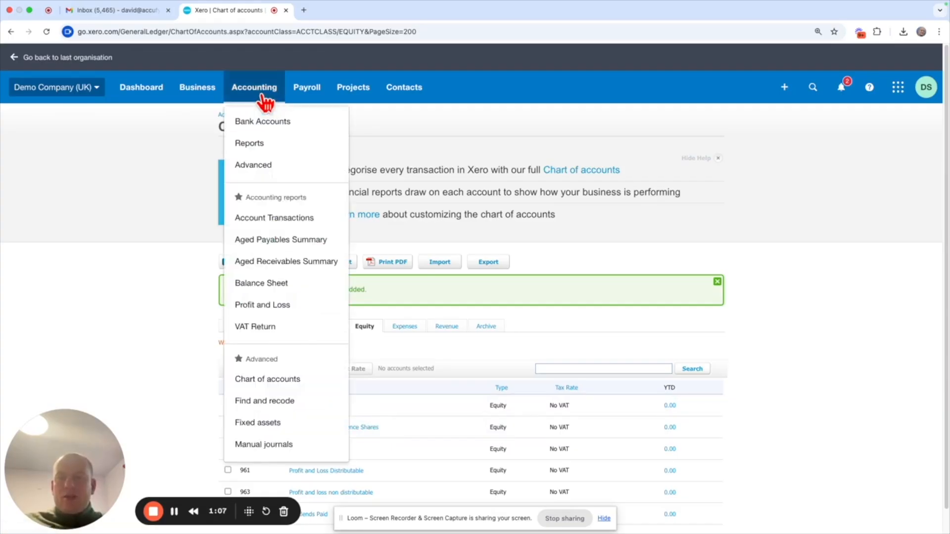
pyautogui.click(297, 445)
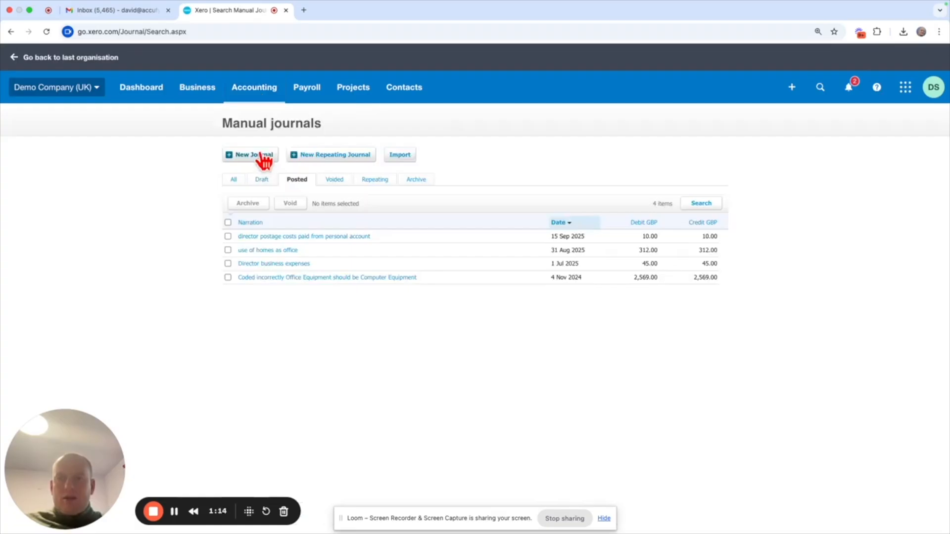
pyautogui.click(262, 161)
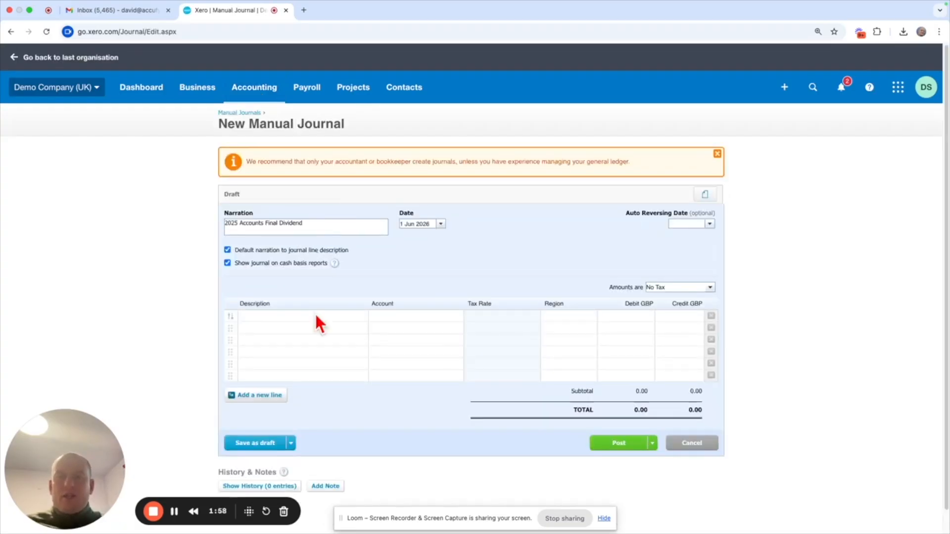
pyautogui.click(315, 313)
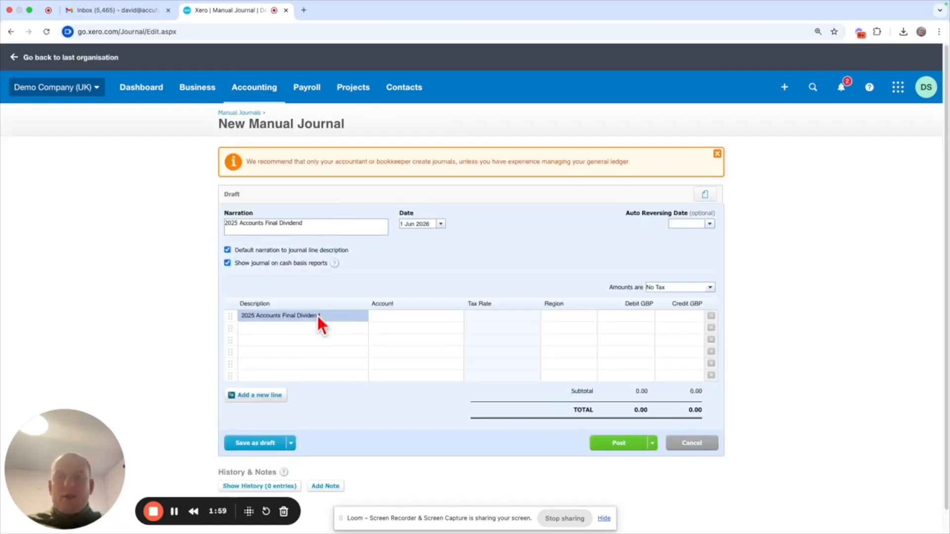
pyautogui.click(309, 326)
pyautogui.click(356, 279)
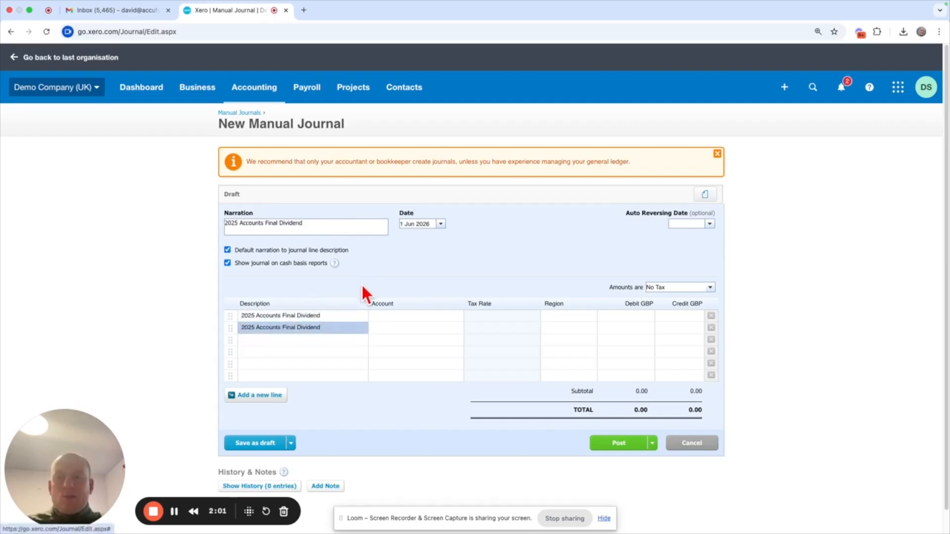
# - Assign account 965 - Dividends Paid to the first journal line and 896 - Directors loan account + to the second
pyautogui.click(390, 316)
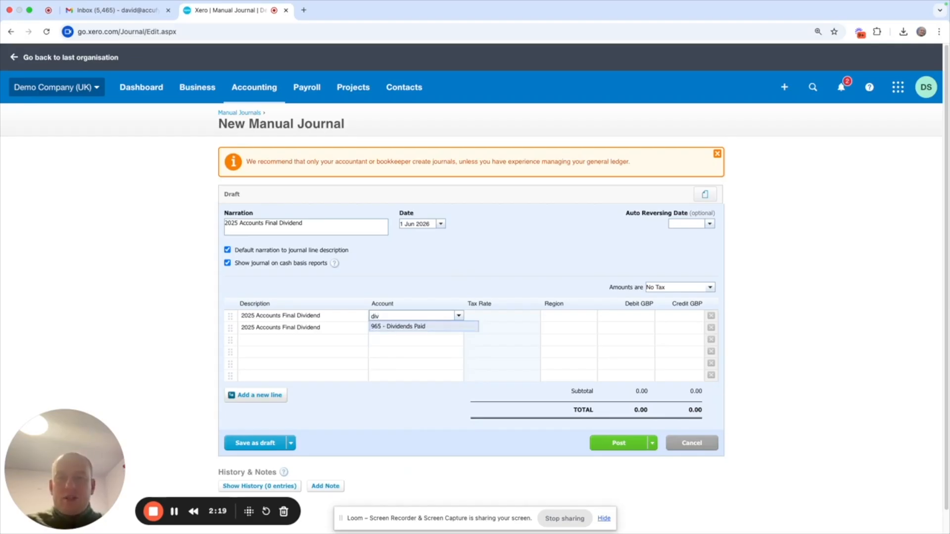
pyautogui.click(417, 326)
pyautogui.click(404, 329)
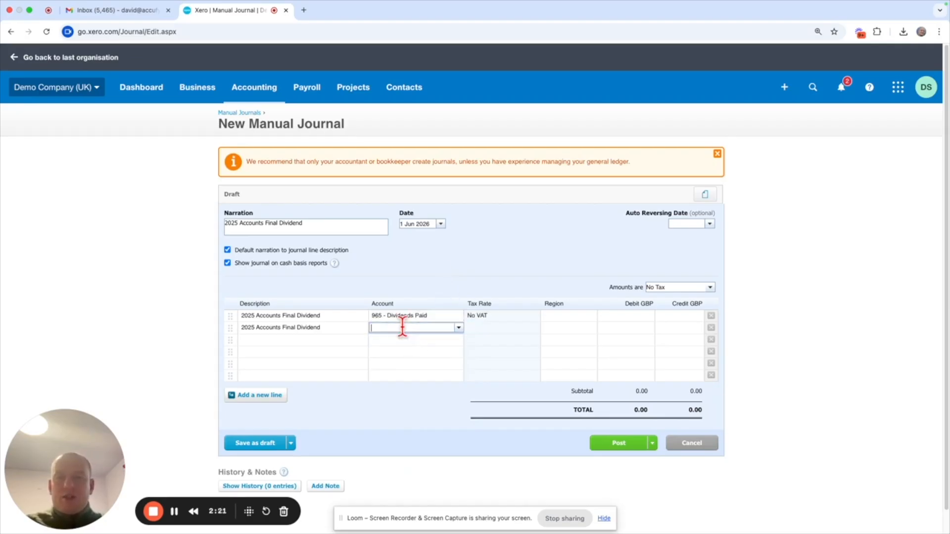
pyautogui.write('dir')
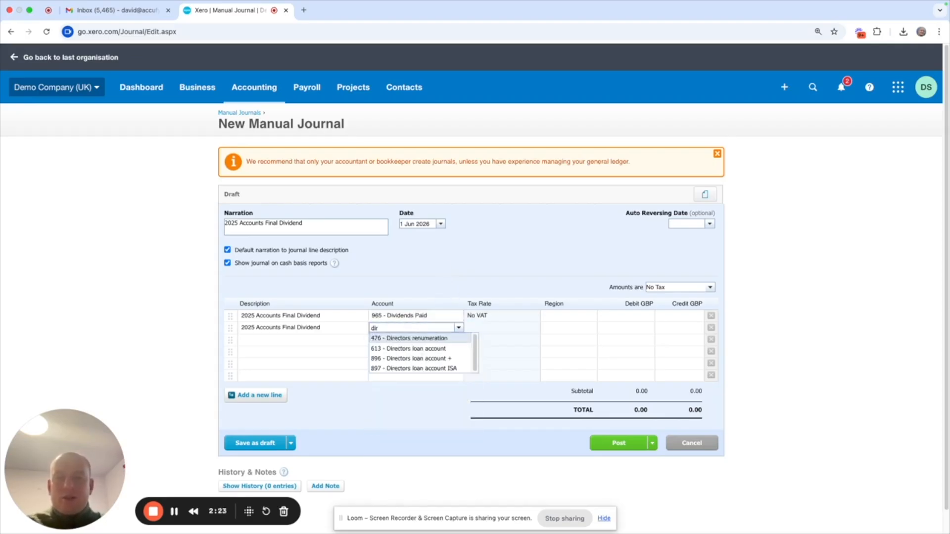
pyautogui.click(405, 358)
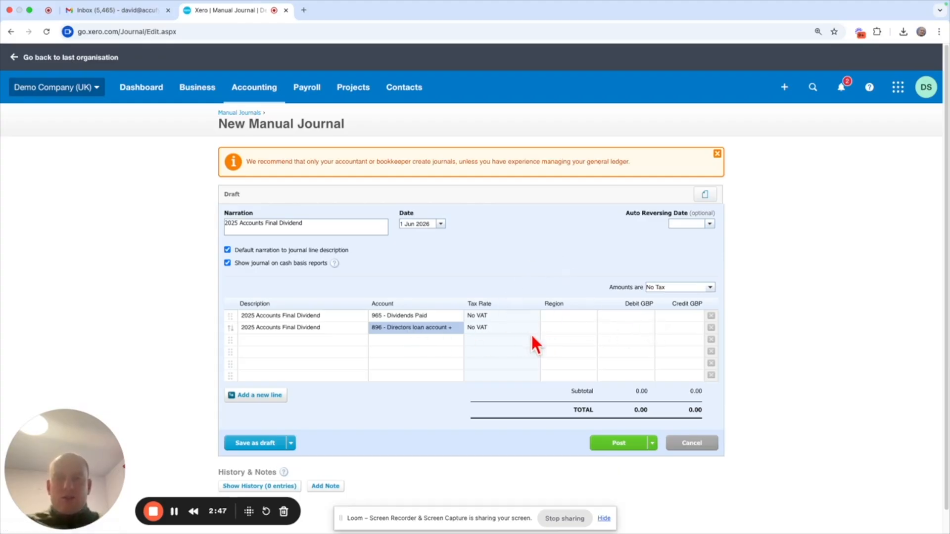
# - Enter a 500 credit on the directors loan line and a 500 debit on the Dividends Paid line, and post the journal
pyautogui.click(671, 326)
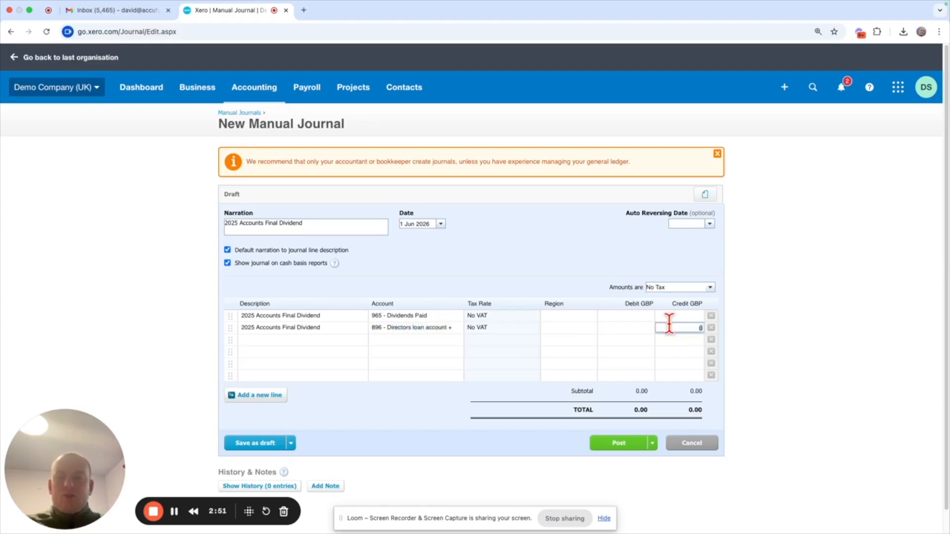
pyautogui.write('500')
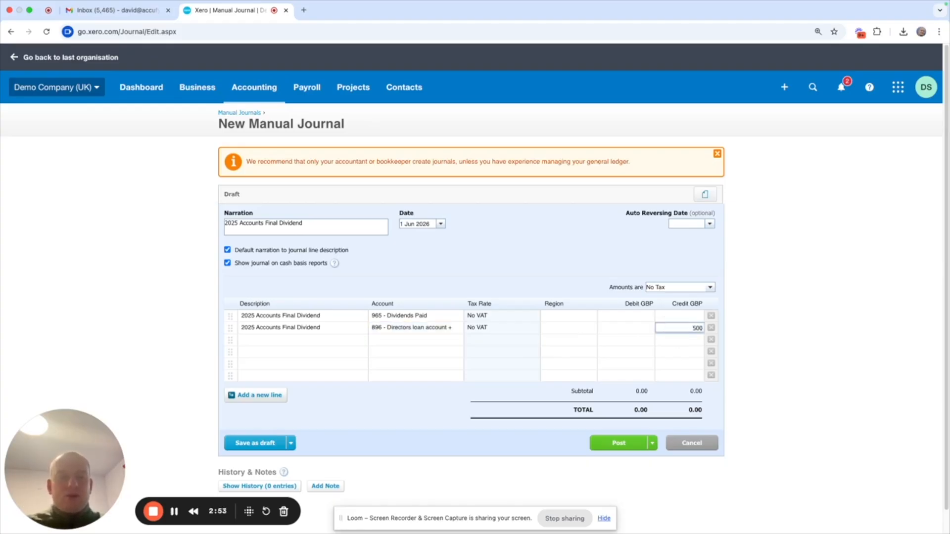
pyautogui.click(627, 316)
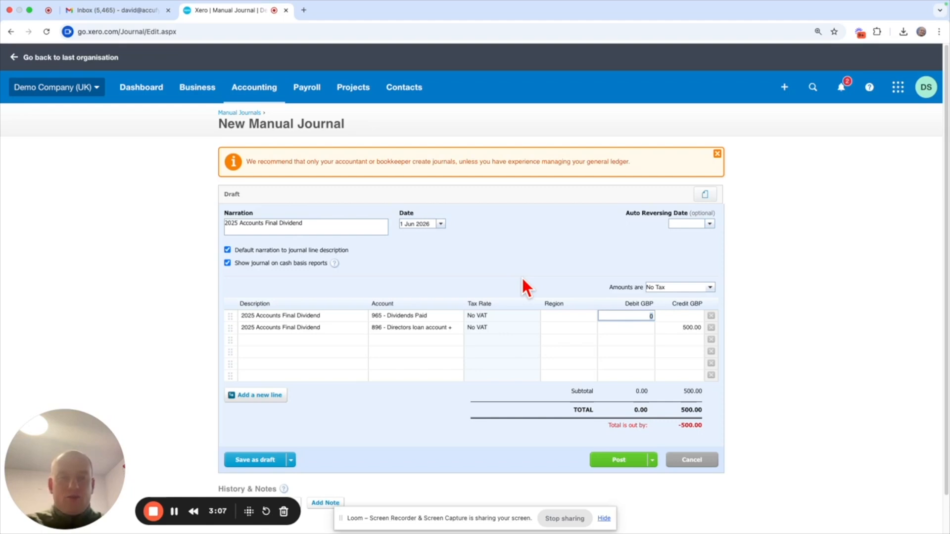
pyautogui.write('500')
pyautogui.click(524, 241)
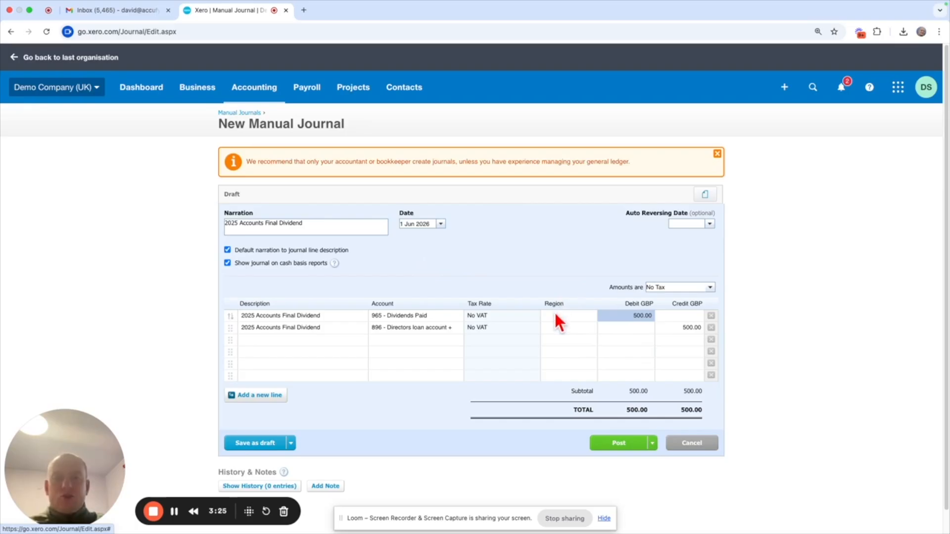
pyautogui.click(613, 451)
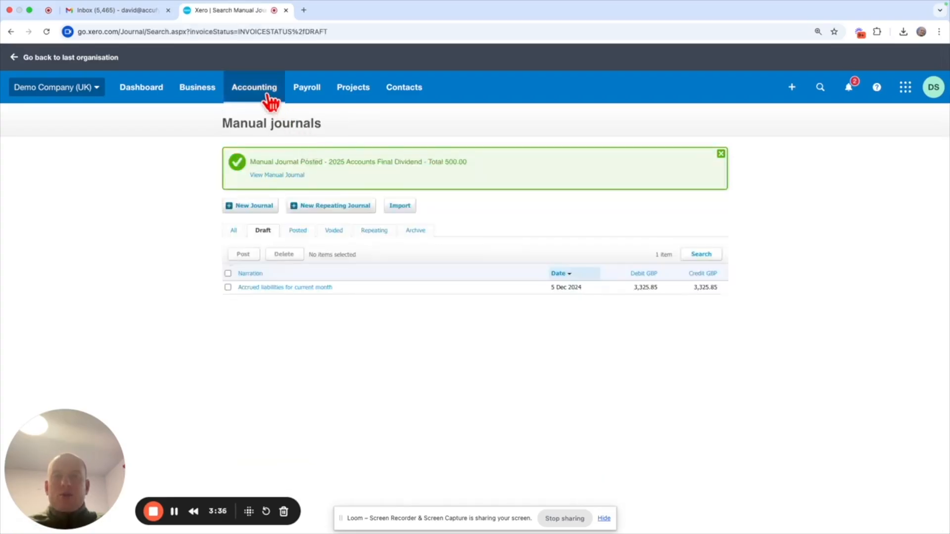
# - Run the Balance Sheet as at 1 June 2026 and as at 1 April 2027, and review it down to Capital and Reserves
pyautogui.click(267, 99)
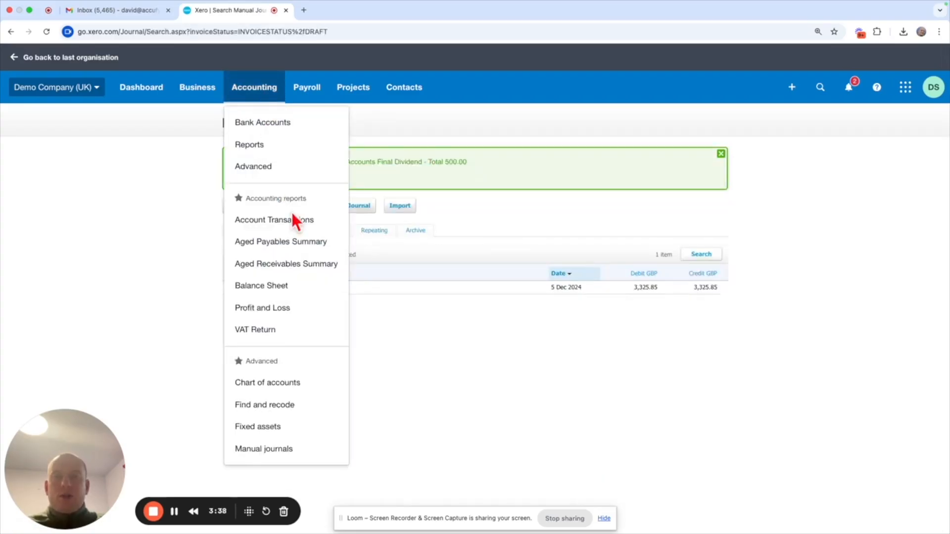
pyautogui.click(305, 290)
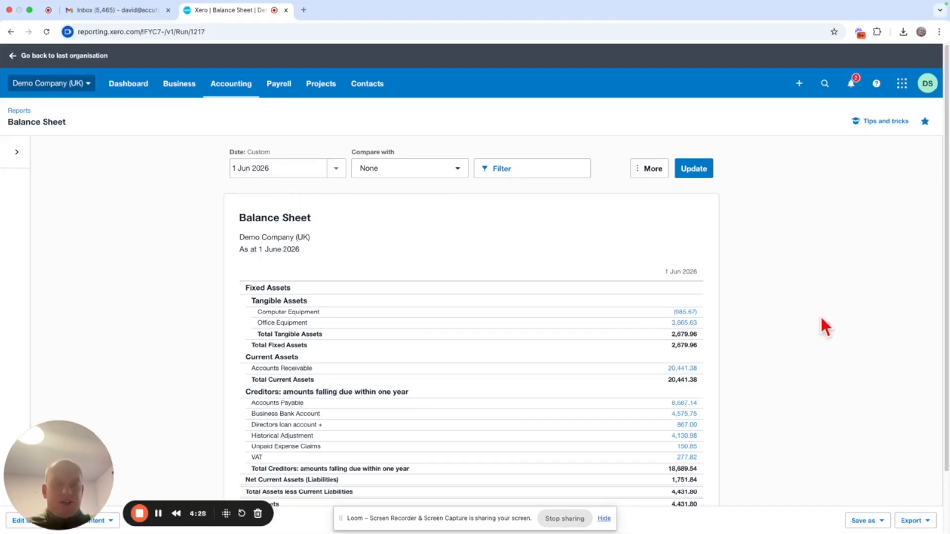
pyautogui.scroll(-2, 849, 363)
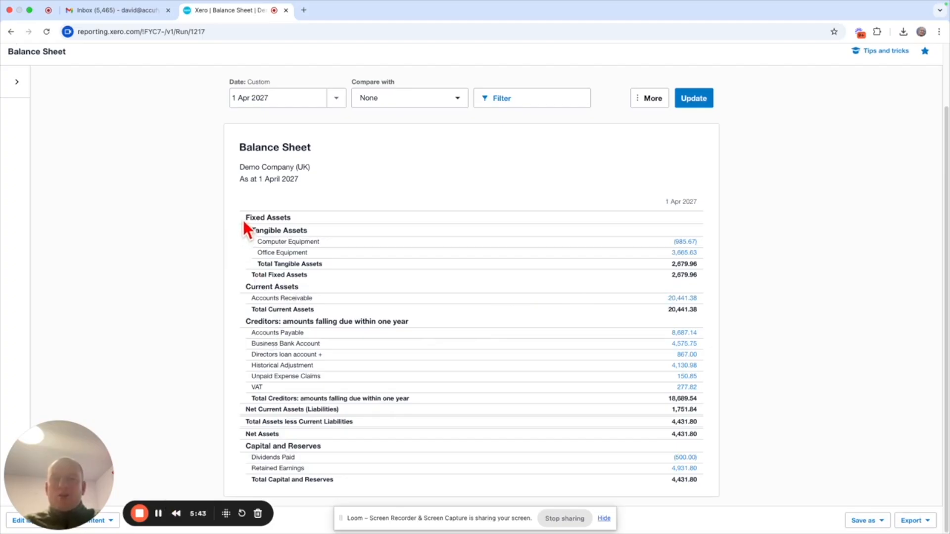
pyautogui.scroll(2, 242, 221)
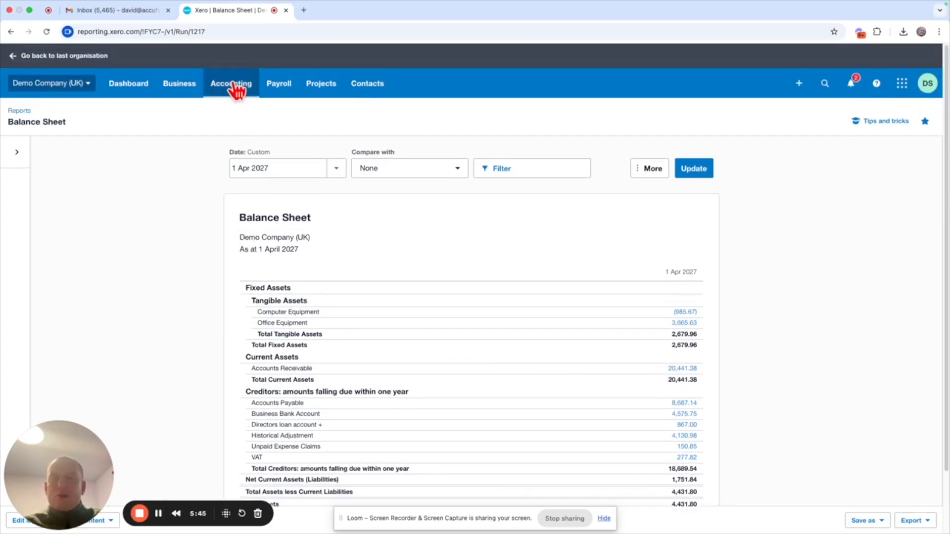
# - Create a manual journal with the narration dividend journal, dated 1 Apr 2027
pyautogui.click(237, 88)
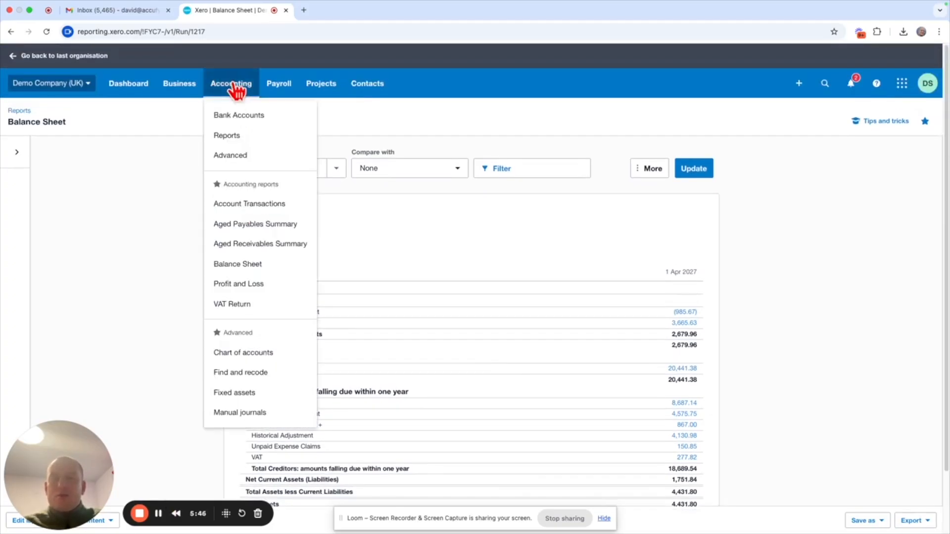
pyautogui.click(262, 416)
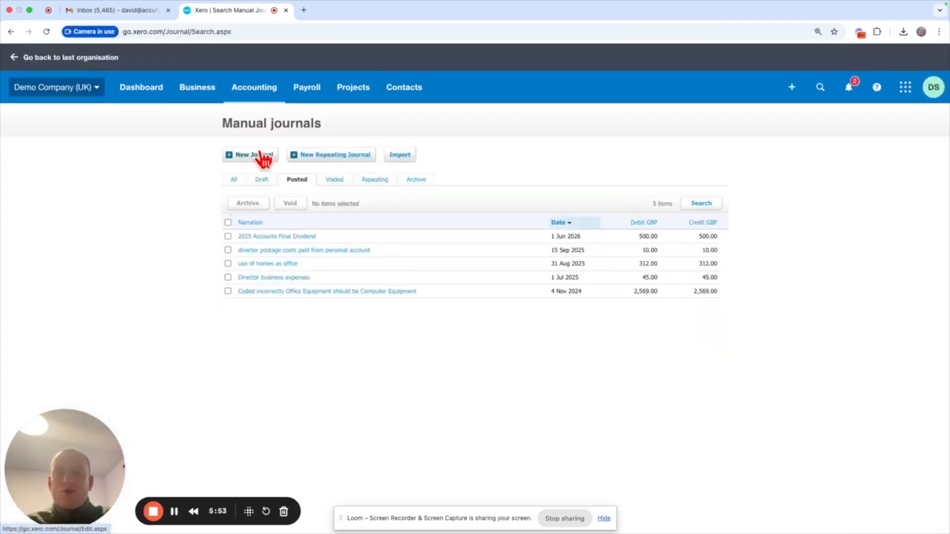
pyautogui.click(262, 156)
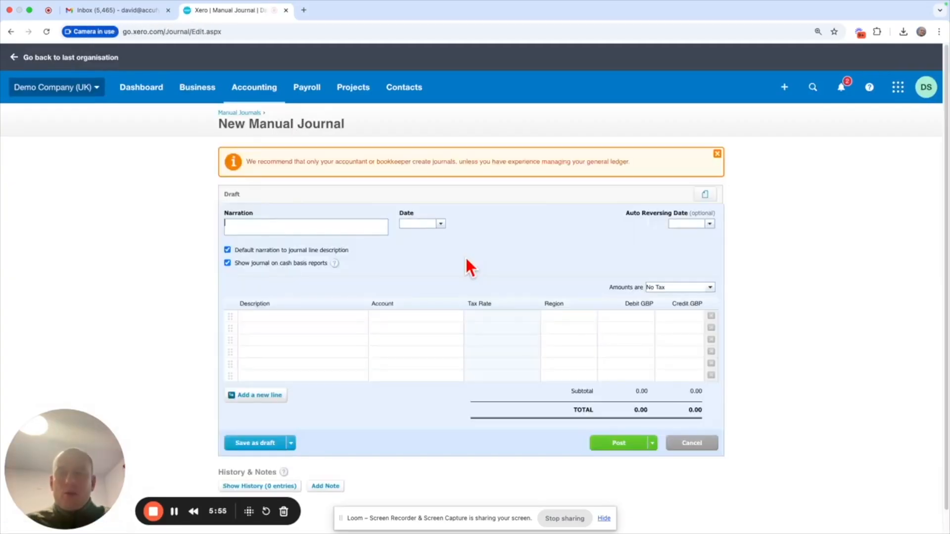
pyautogui.write('divid')
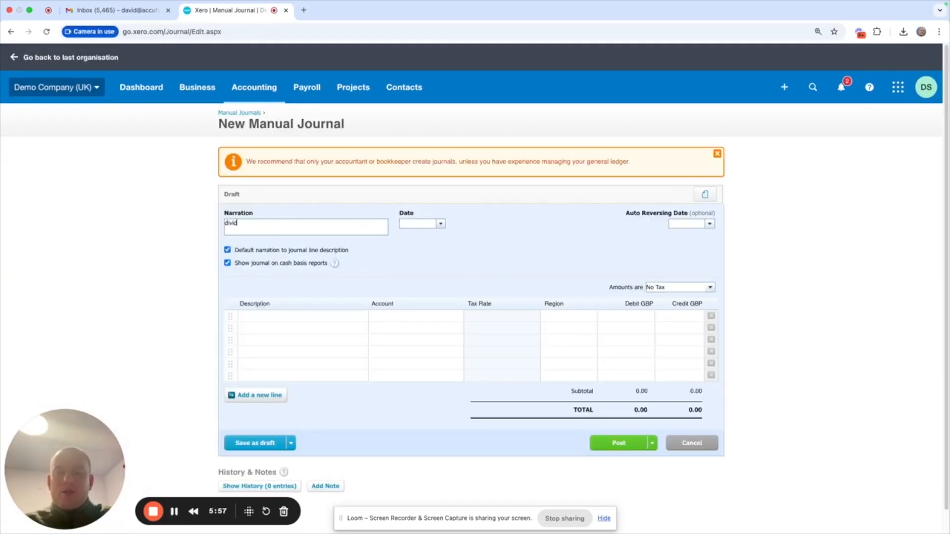
pyautogui.write('end journal')
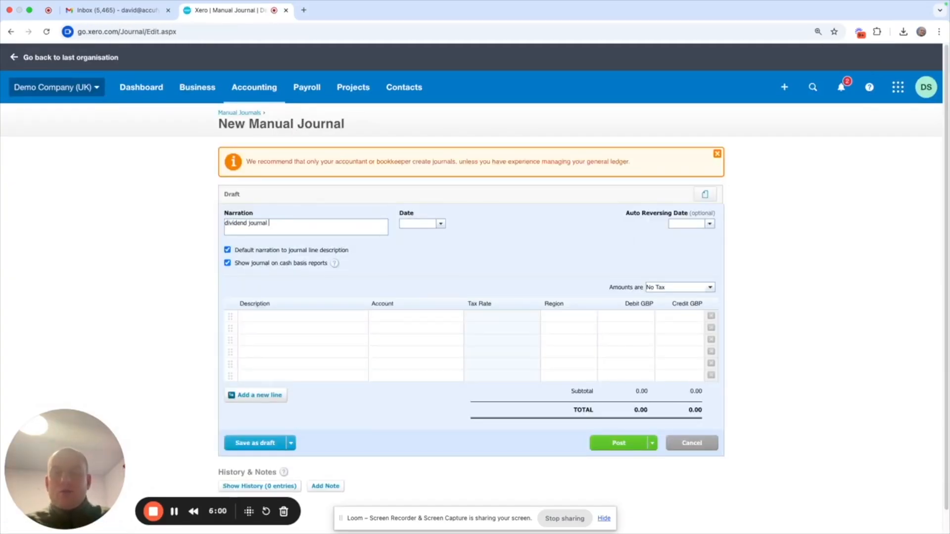
pyautogui.click(407, 223)
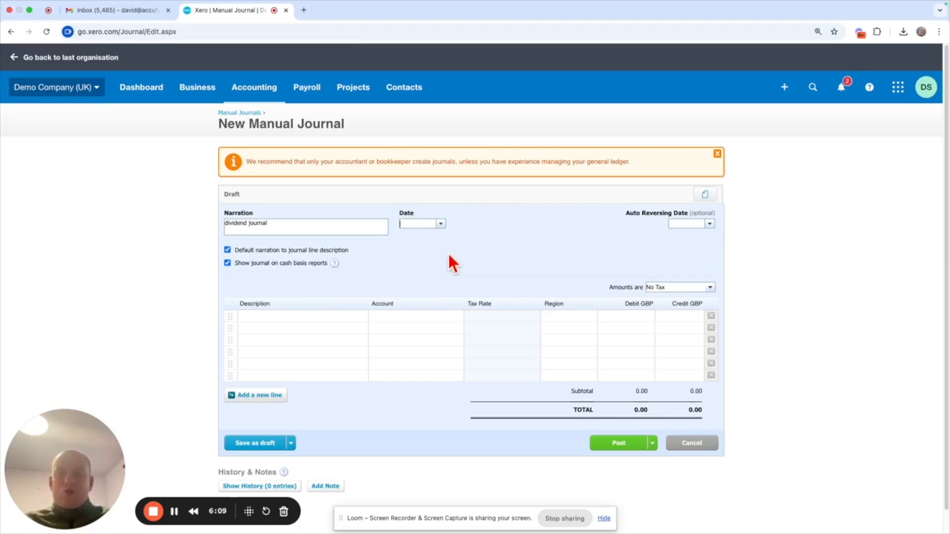
pyautogui.write('1 a')
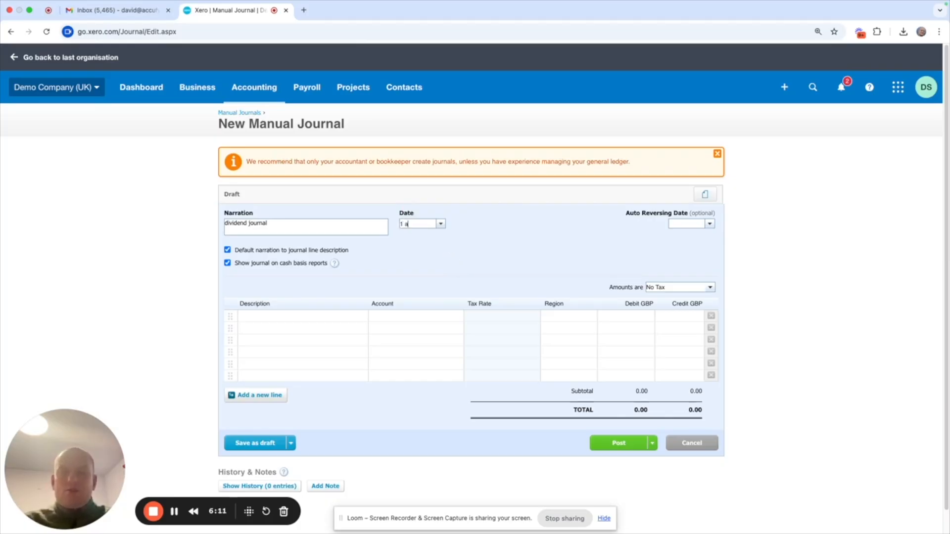
pyautogui.write('pr 2027')
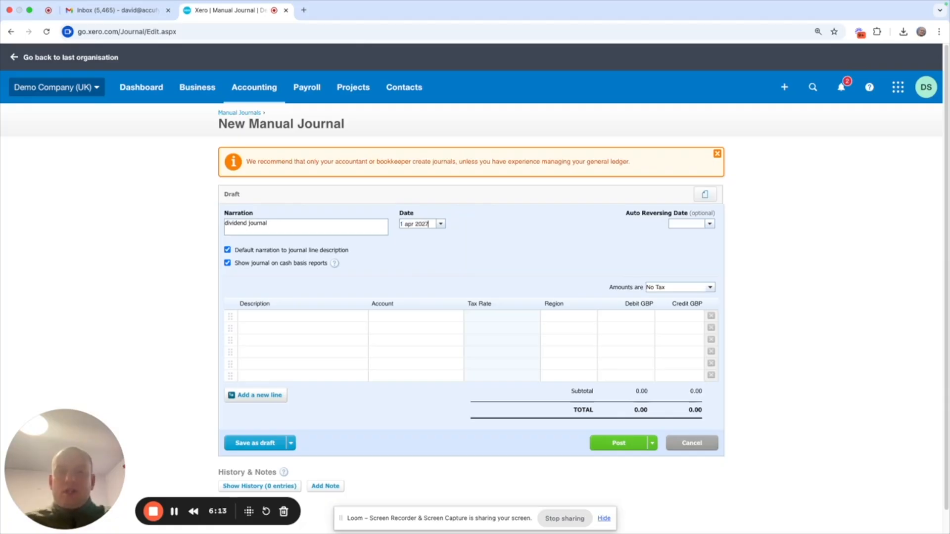
pyautogui.click(424, 287)
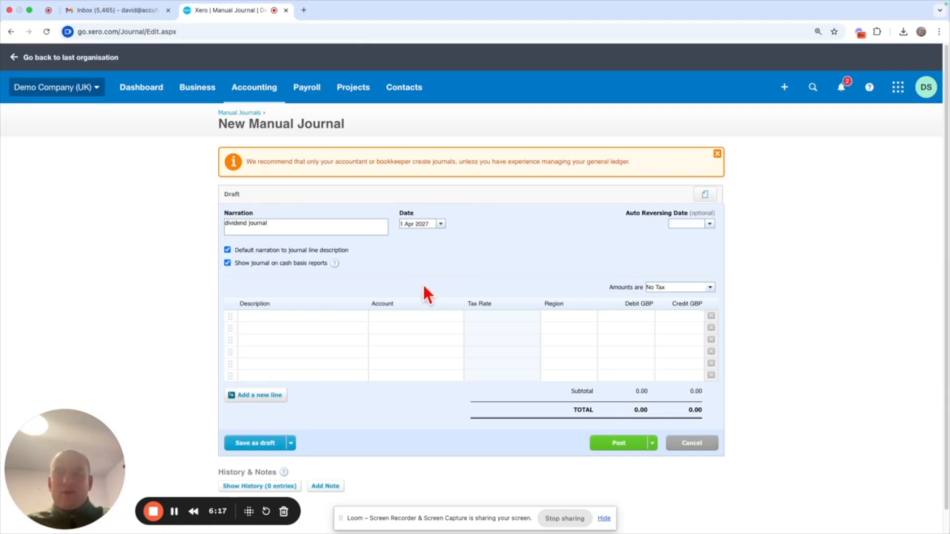
# - Fill two journal lines with the default description, assigning account 965 - Dividends Paid to the first and 960 - Retained Earnings to the second
pyautogui.click(304, 316)
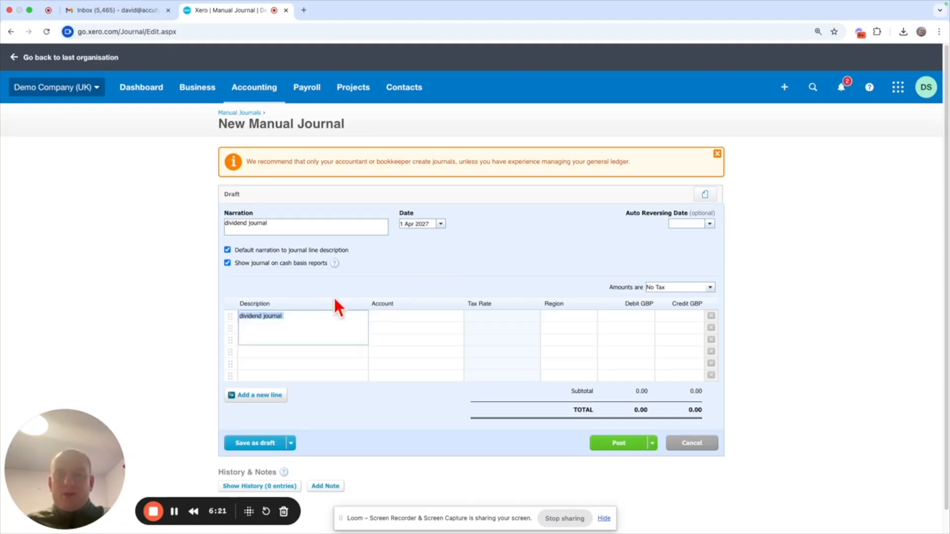
pyautogui.click(294, 327)
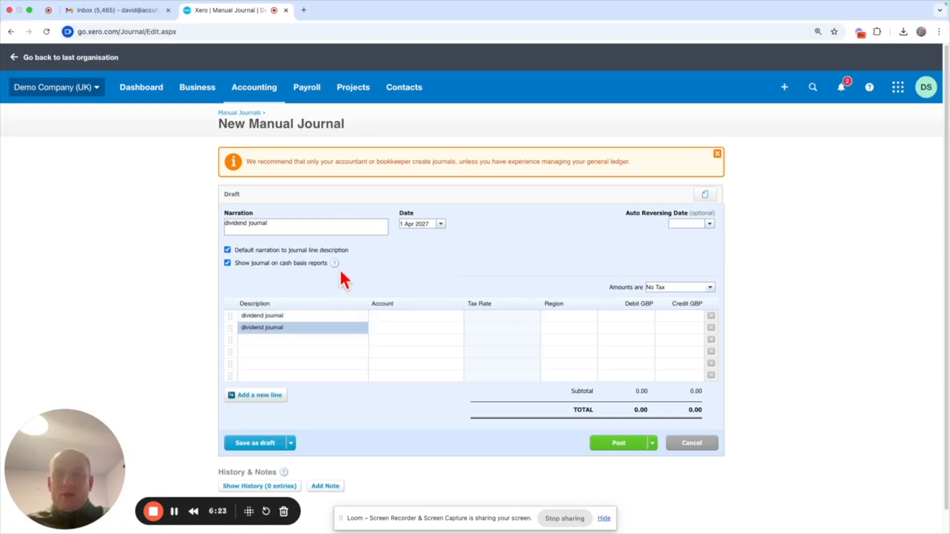
pyautogui.click(396, 315)
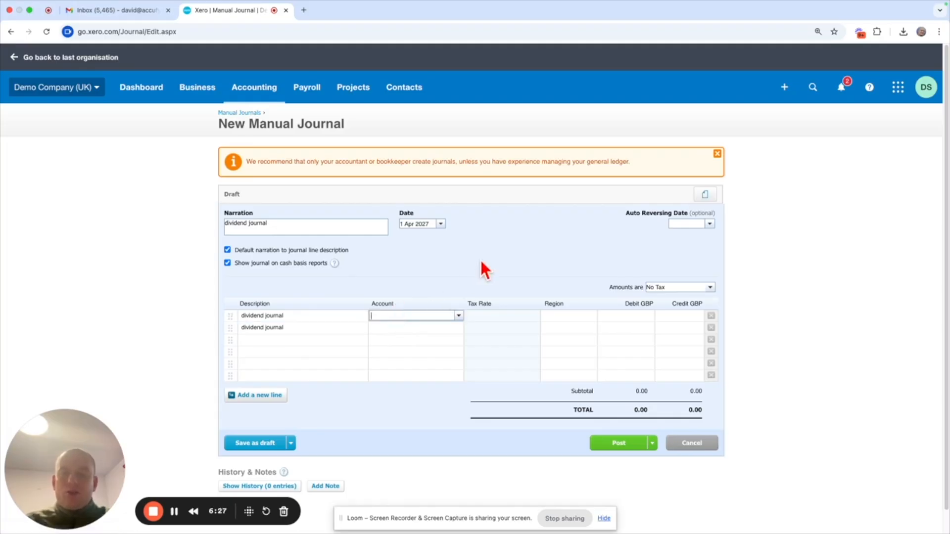
pyautogui.write('div')
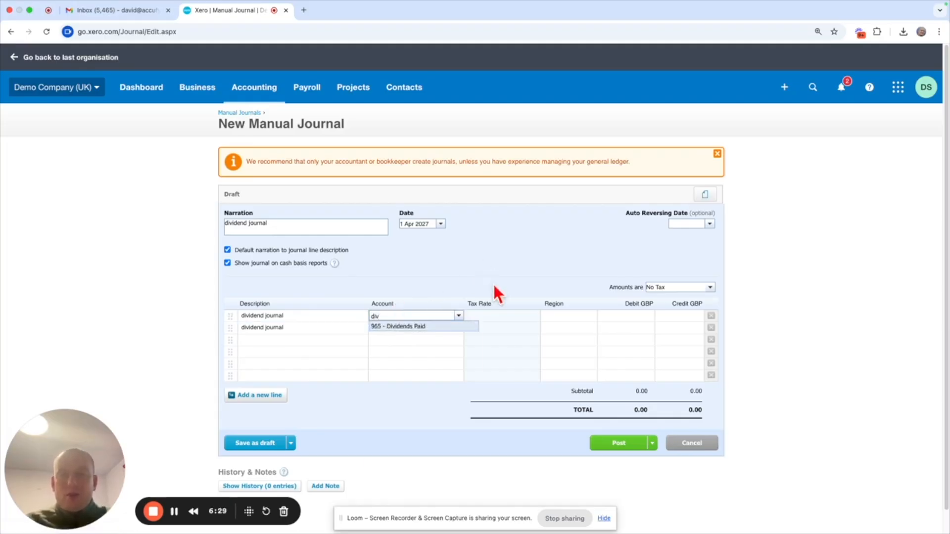
pyautogui.click(413, 324)
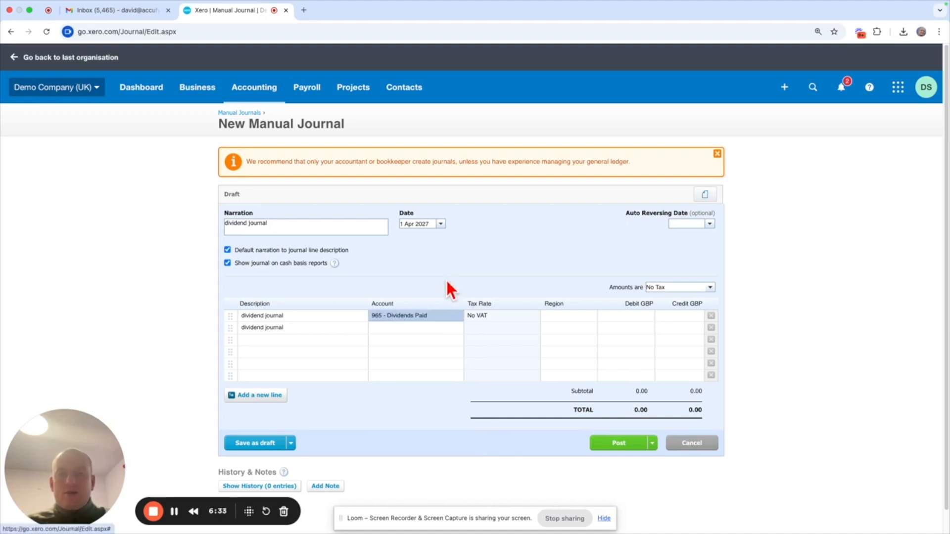
pyautogui.click(416, 327)
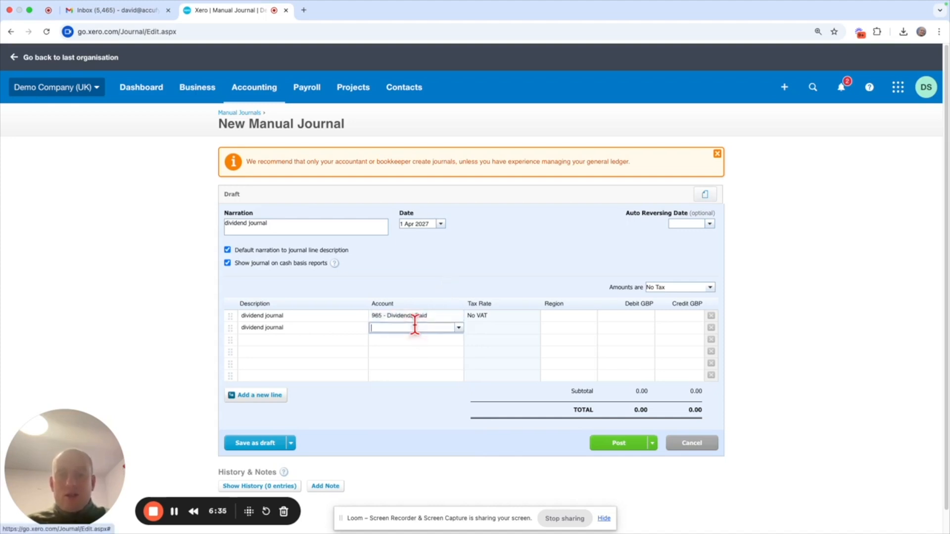
pyautogui.write('retain')
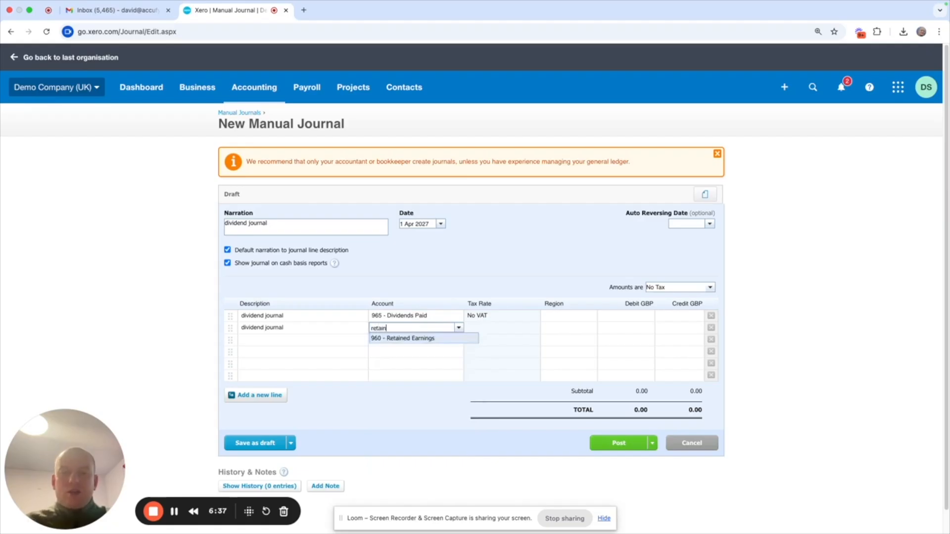
pyautogui.click(415, 339)
pyautogui.click(534, 257)
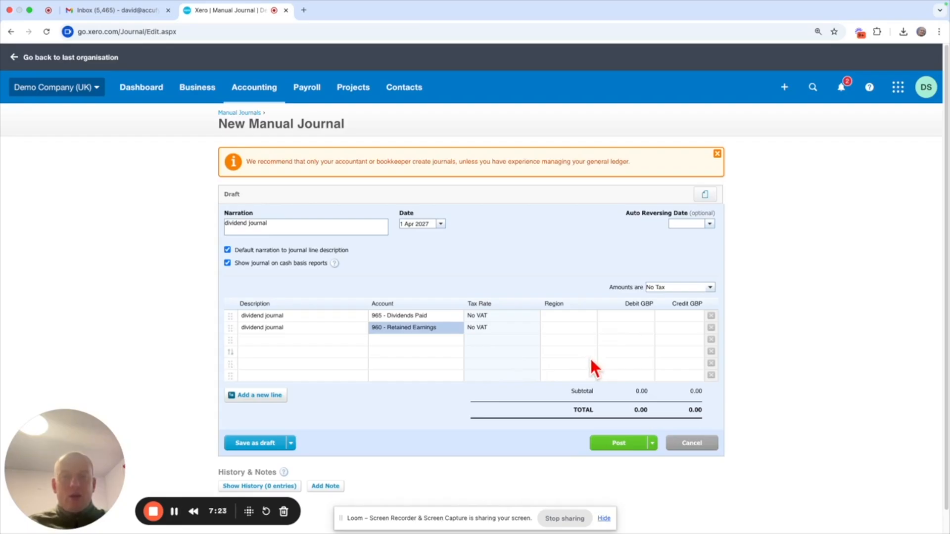
# - Enter a 500 credit on the Dividends Paid line and a 500 debit on the Retained Earnings line, and post the journal
pyautogui.click(686, 315)
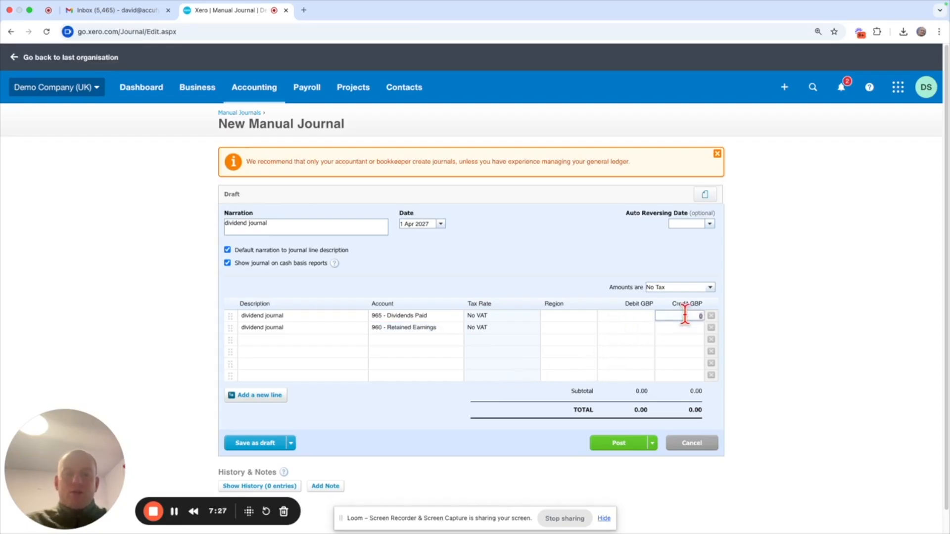
pyautogui.write('500')
pyautogui.click(660, 269)
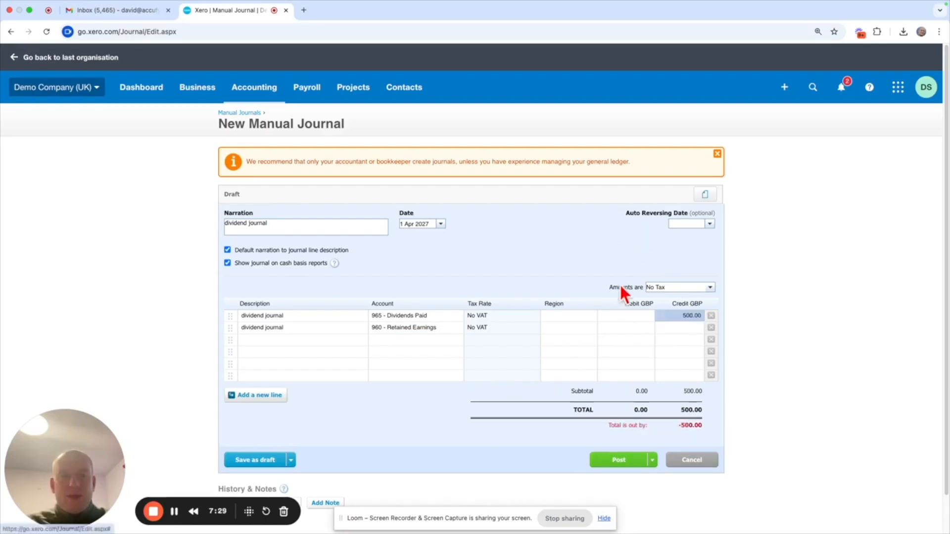
pyautogui.click(612, 327)
pyautogui.write('0')
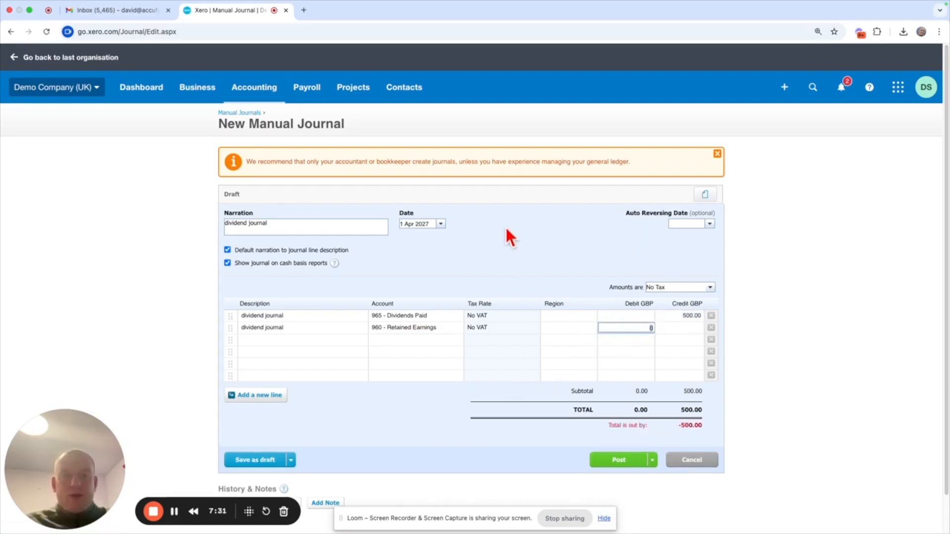
pyautogui.write('500')
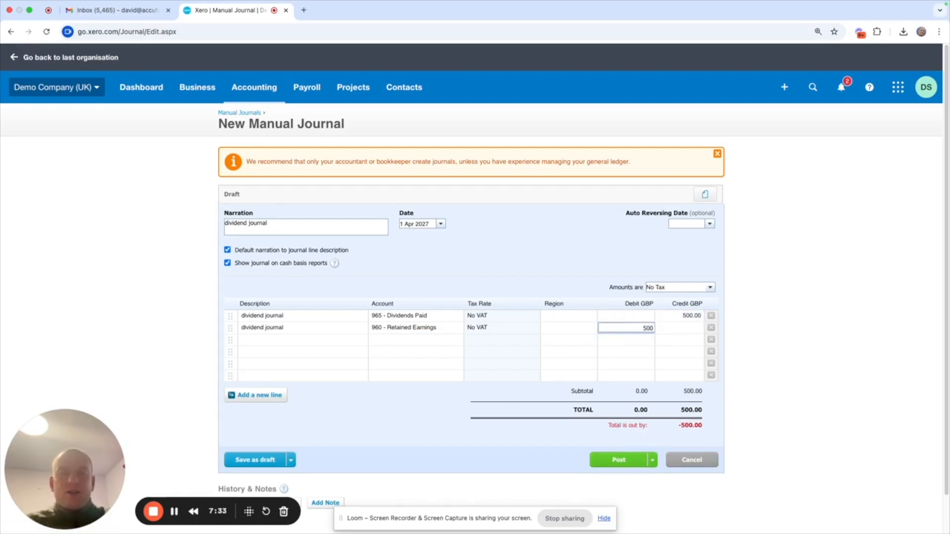
pyautogui.click(550, 245)
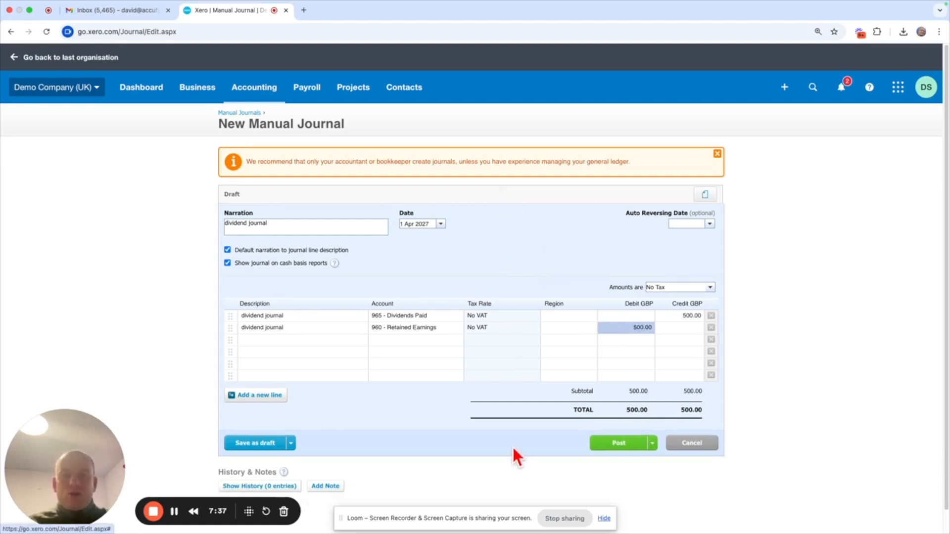
pyautogui.click(629, 444)
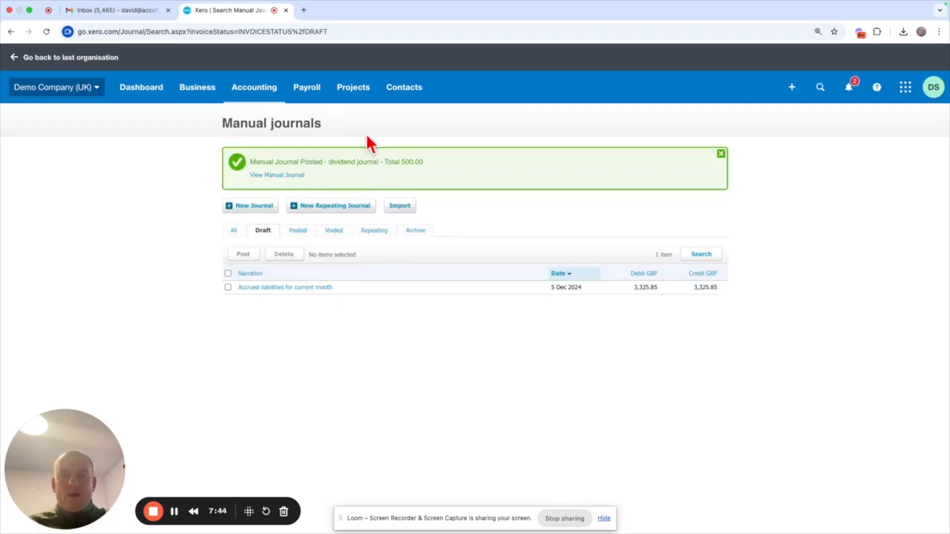
# - Run the Balance Sheet as at 31 March 2027 and as at 1 April 2027, comparing Dividends Paid and Retained Earnings
pyautogui.click(255, 99)
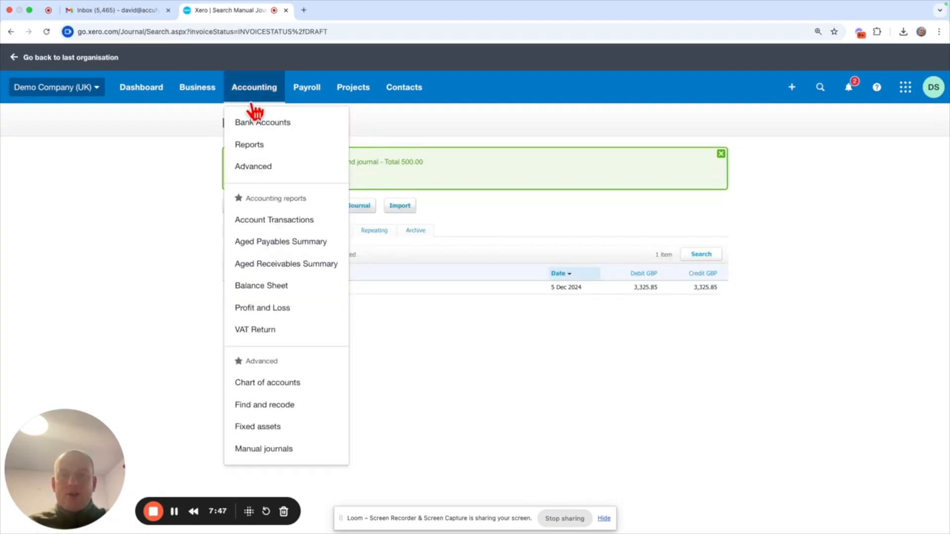
pyautogui.click(302, 291)
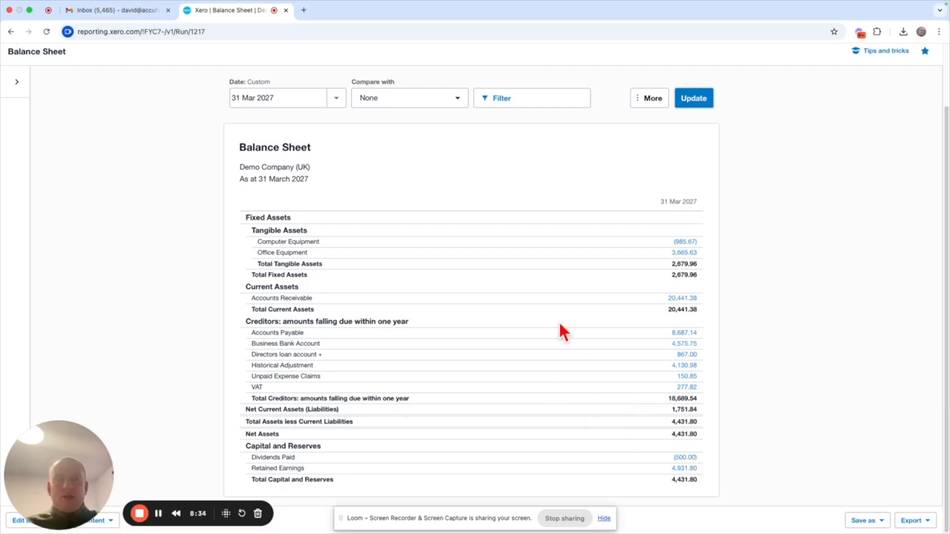
pyautogui.click(337, 99)
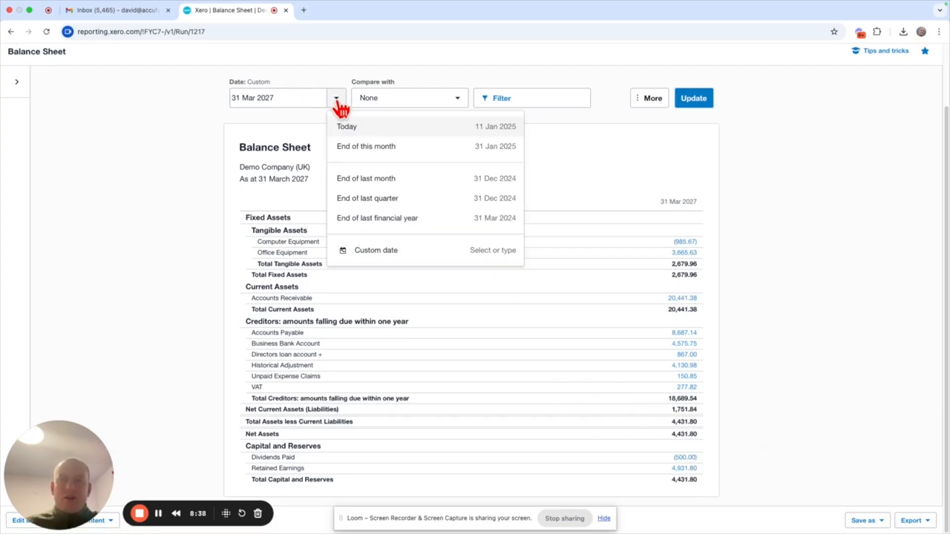
pyautogui.click(322, 98)
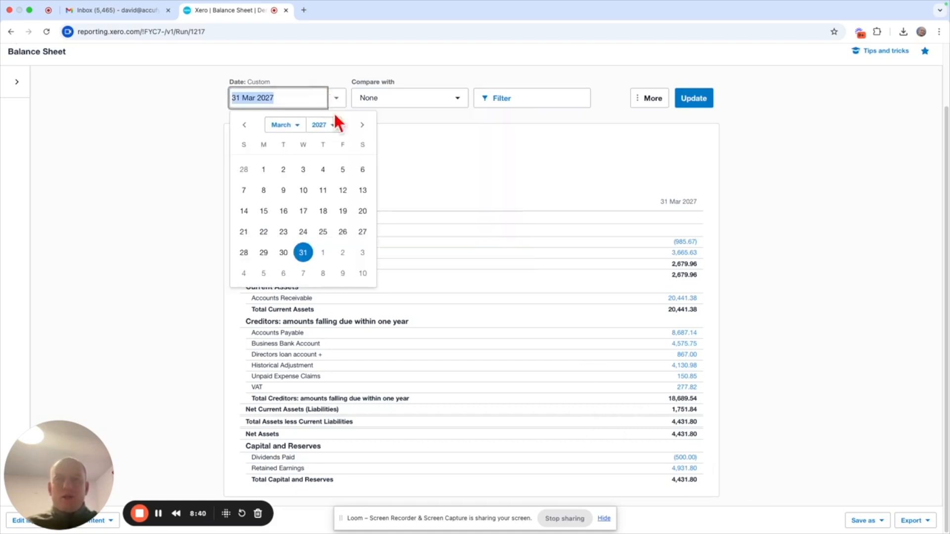
pyautogui.click(361, 127)
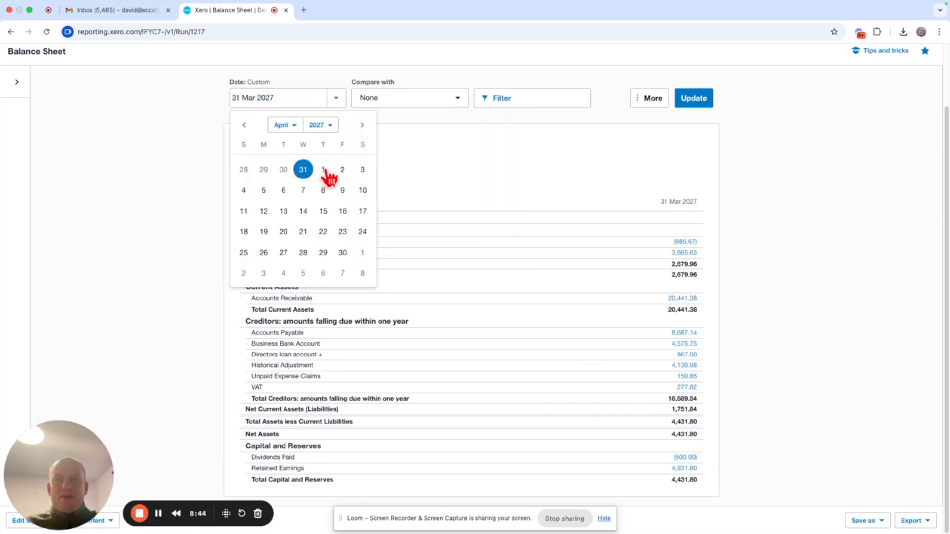
pyautogui.click(323, 171)
pyautogui.click(700, 102)
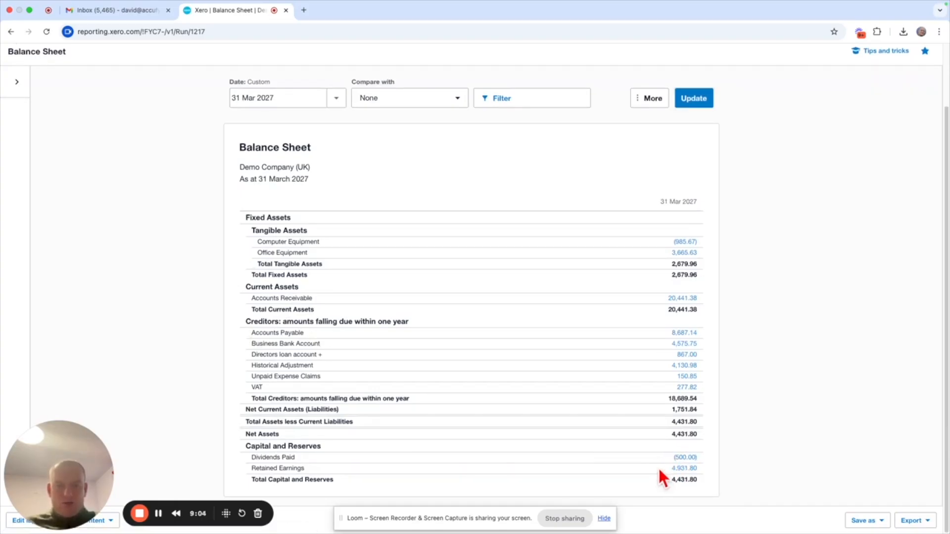
pyautogui.click(338, 101)
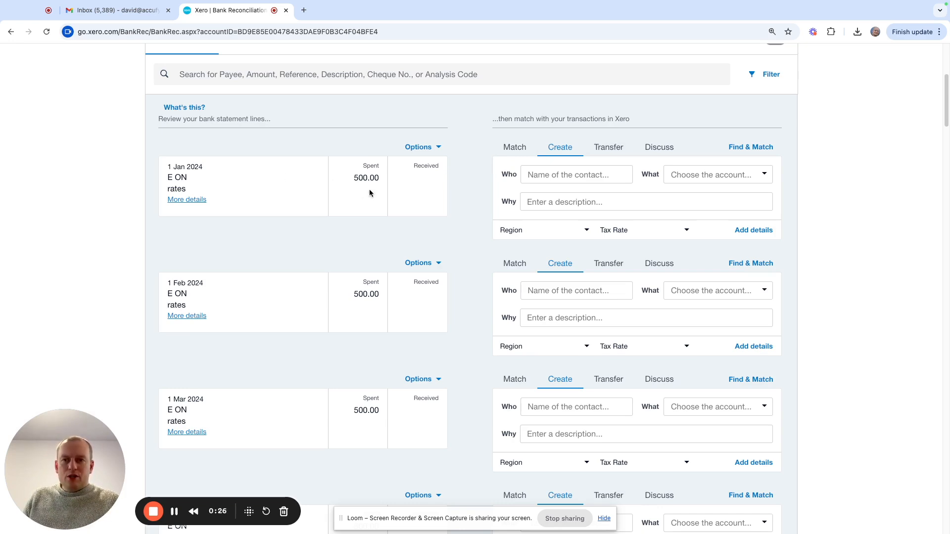
# - Code the 1 Jan 2024 rates payment to a new contact E ON and account 200 - Rent Receivable
pyautogui.scroll(-8, 369, 189)
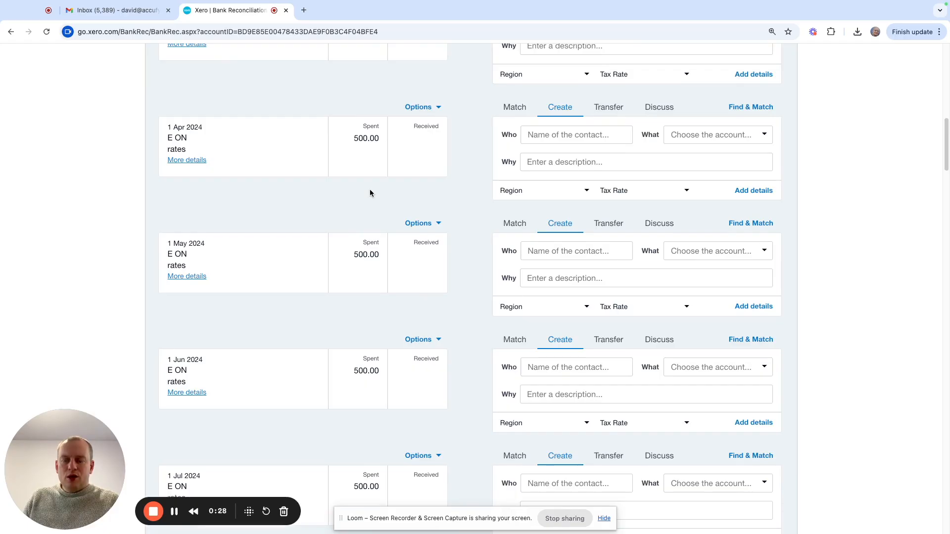
pyautogui.scroll(6, 381, 220)
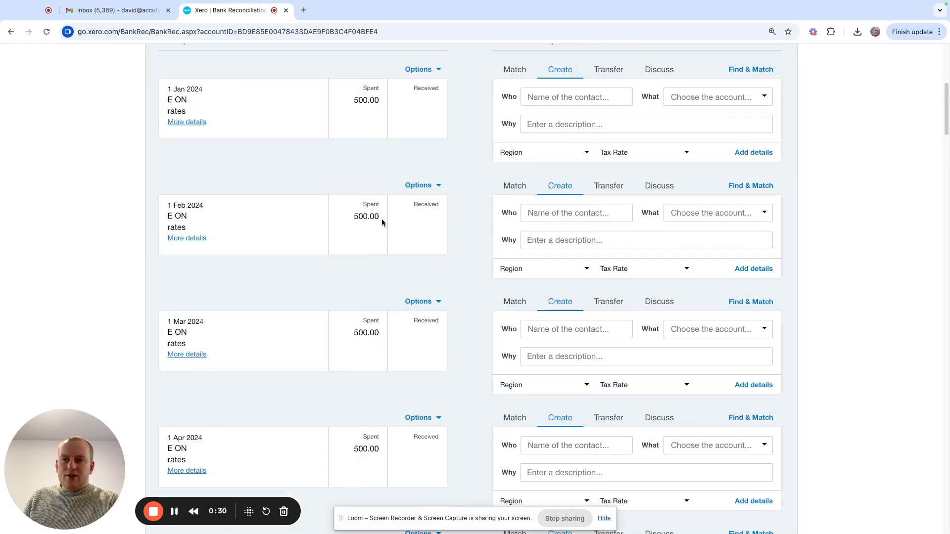
pyautogui.scroll(1, 382, 218)
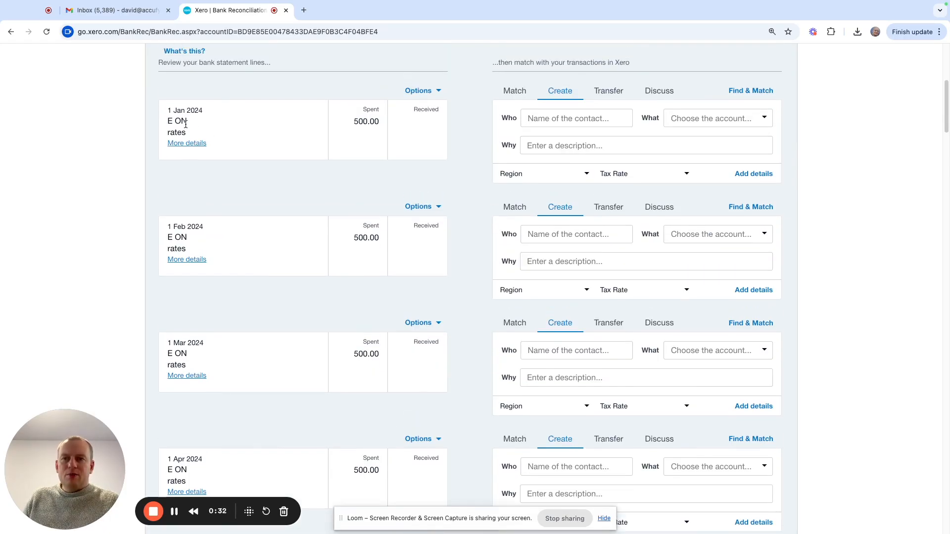
pyautogui.scroll(1, 184, 136)
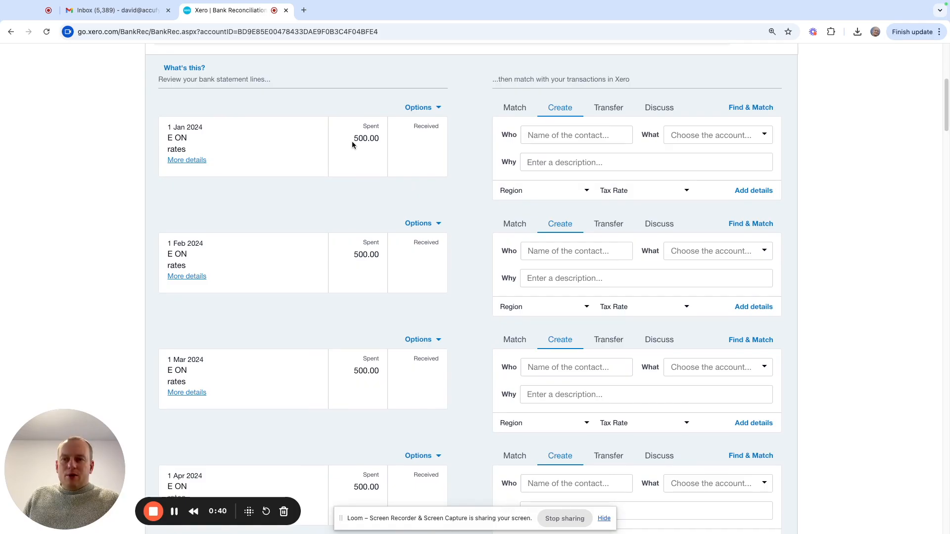
pyautogui.click(543, 139)
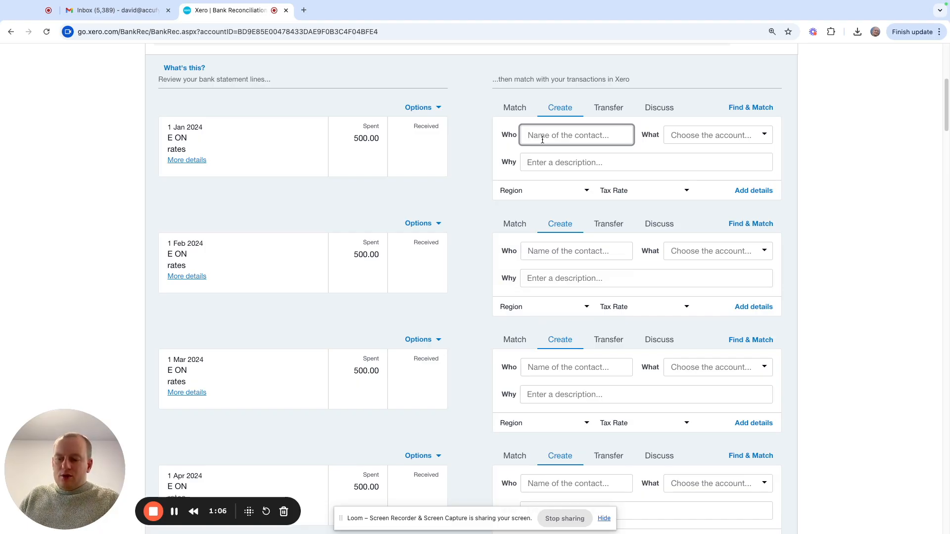
pyautogui.write('E ON')
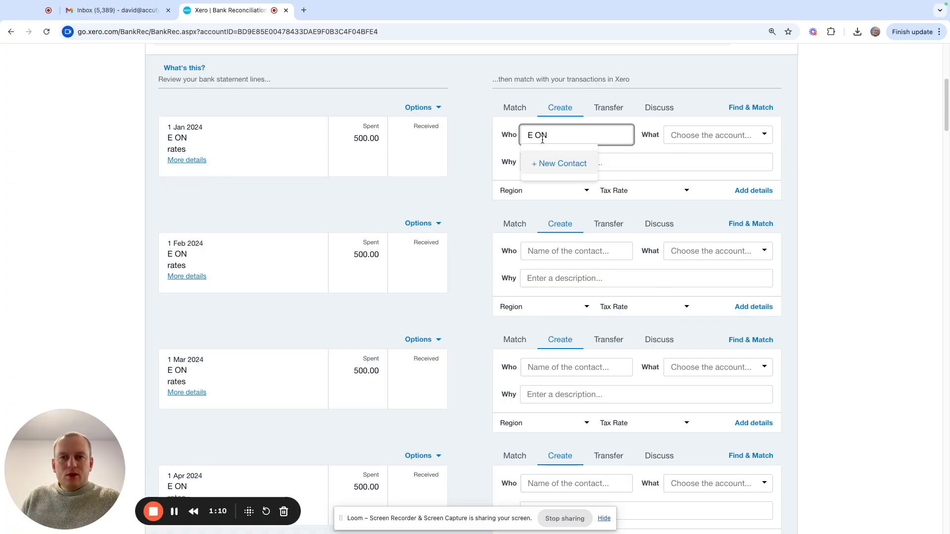
pyautogui.click(559, 164)
pyautogui.click(689, 136)
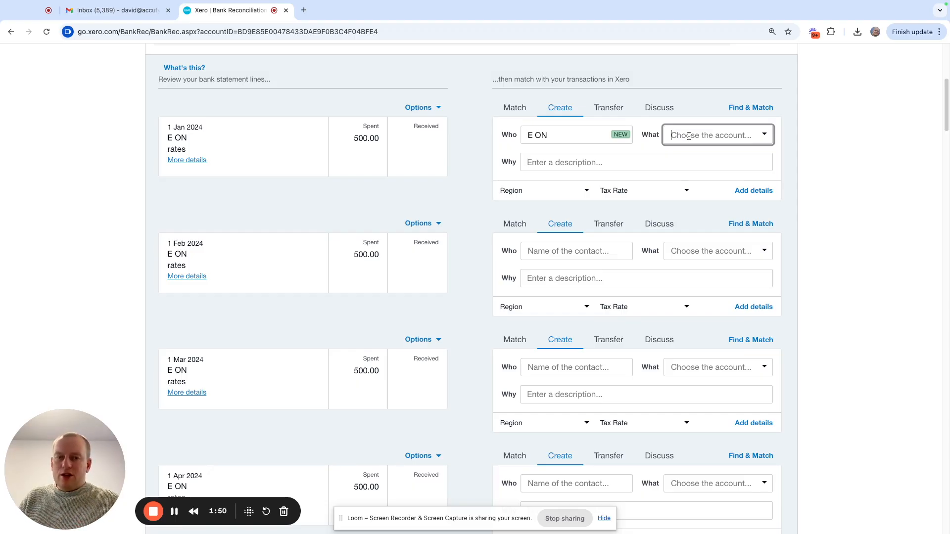
pyautogui.write('rent')
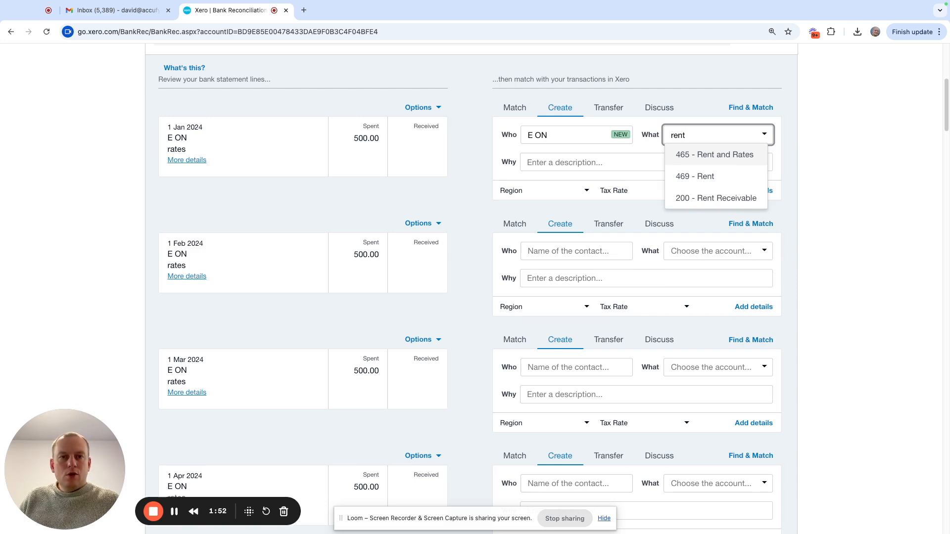
pyautogui.click(704, 198)
# - Describe the 1 Jan 2024 E ON payment as Utility bill and reconcile it
pyautogui.click(580, 163)
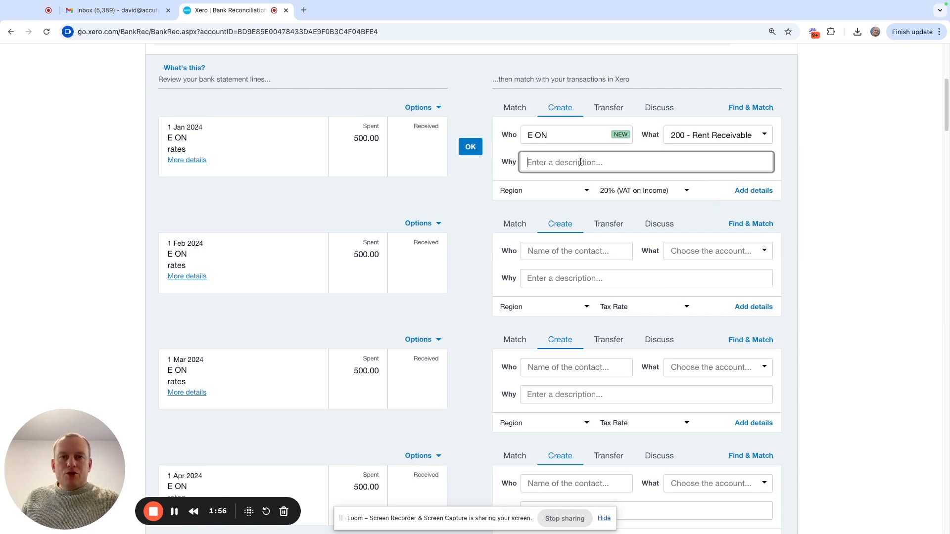
pyautogui.write('Util')
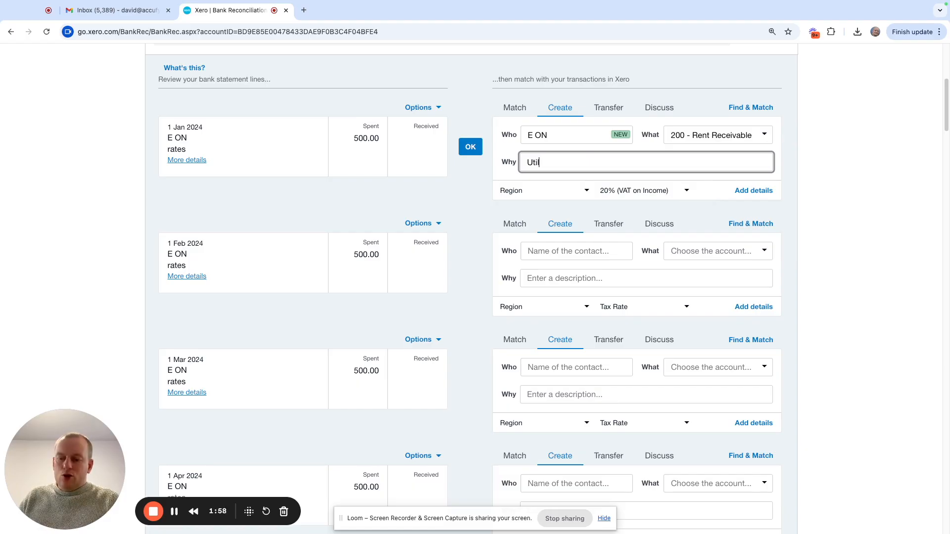
pyautogui.write('ity bill')
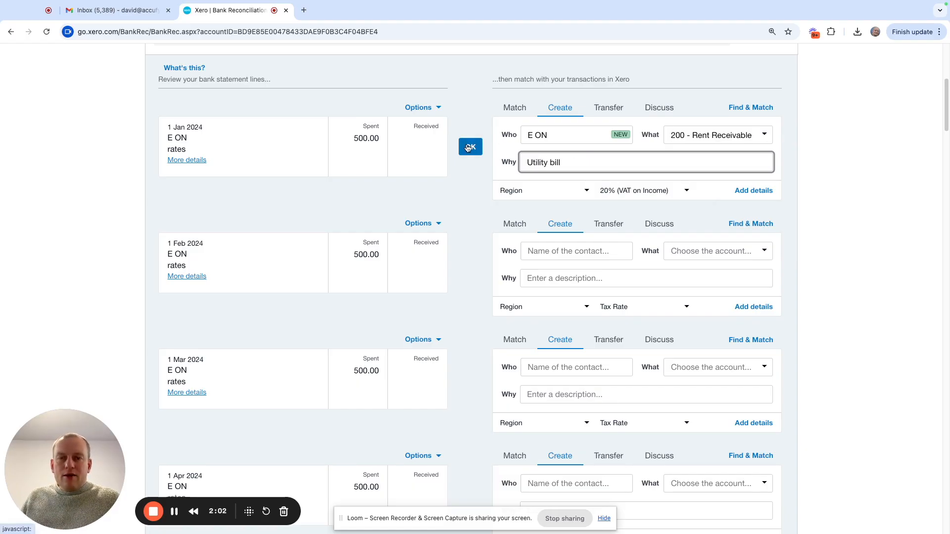
pyautogui.click(468, 148)
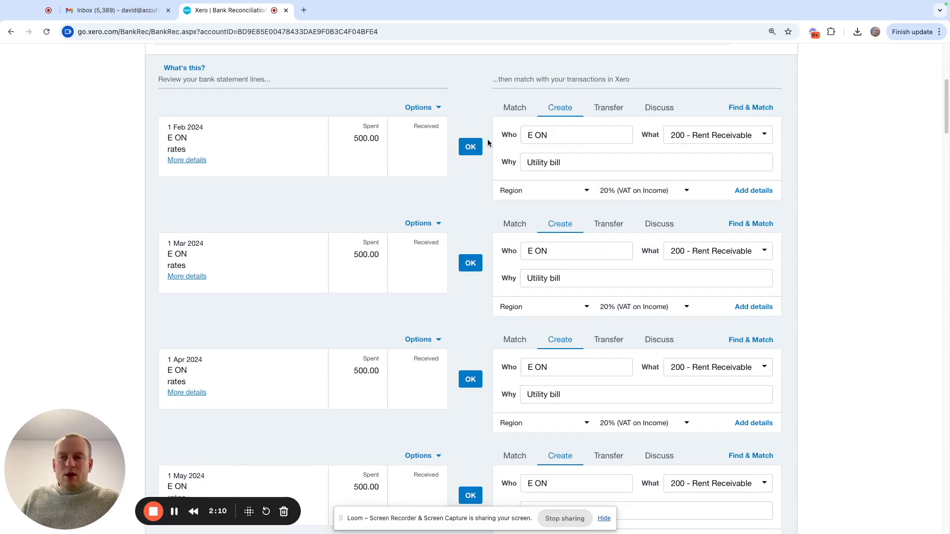
# - Reconcile the monthly E ON payments from 1 Feb to 1 Nov 2024 using the suggested Rent Receivable coding
pyautogui.scroll(-3, 488, 143)
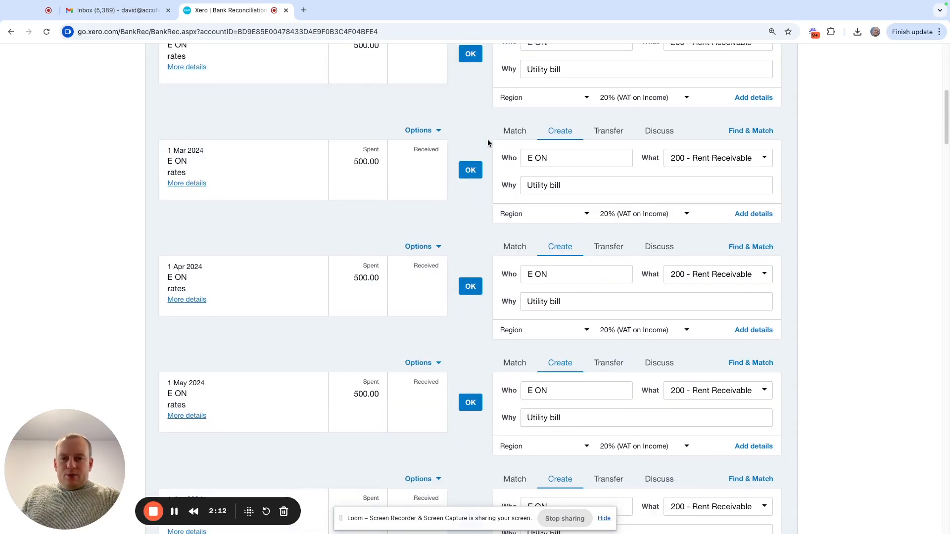
pyautogui.scroll(-10, 487, 143)
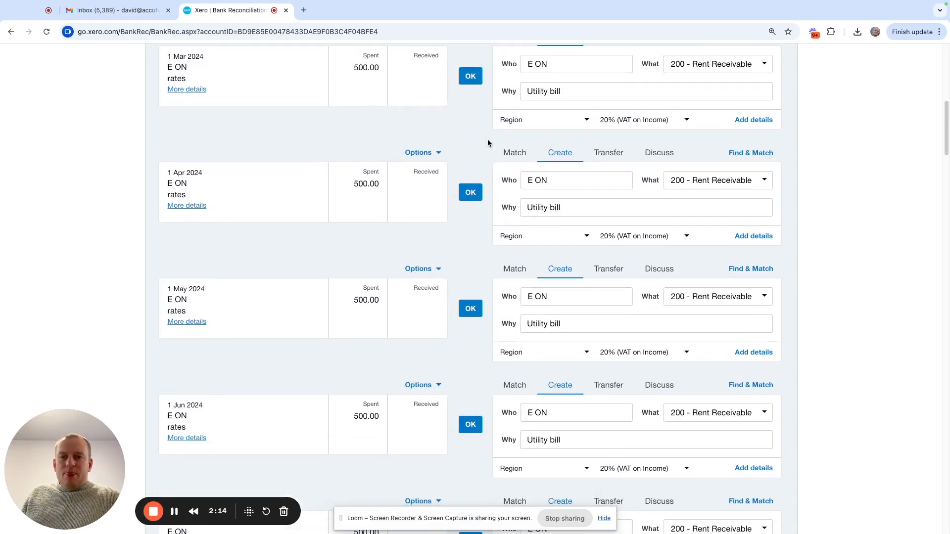
pyautogui.scroll(13, 488, 141)
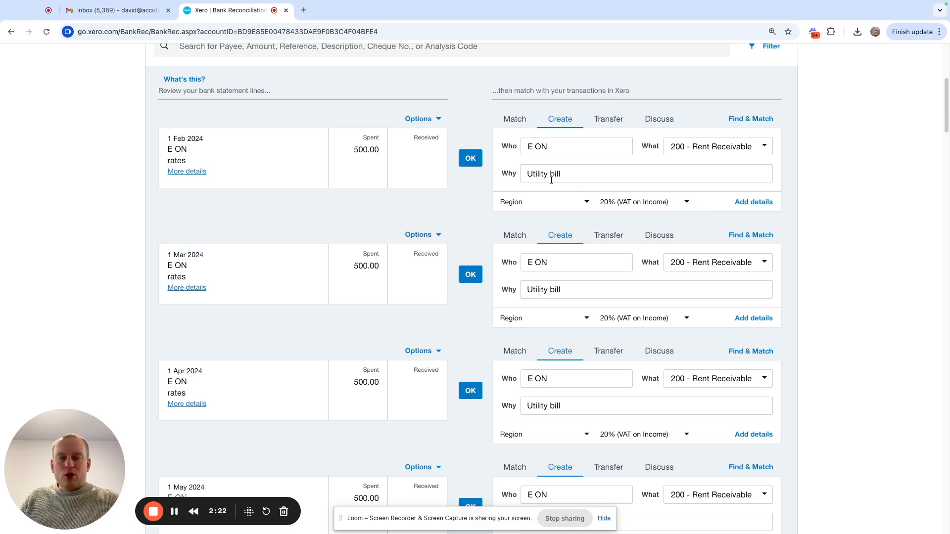
pyautogui.click(471, 159)
pyautogui.click(471, 159)
pyautogui.click(471, 159)
pyautogui.click(470, 159)
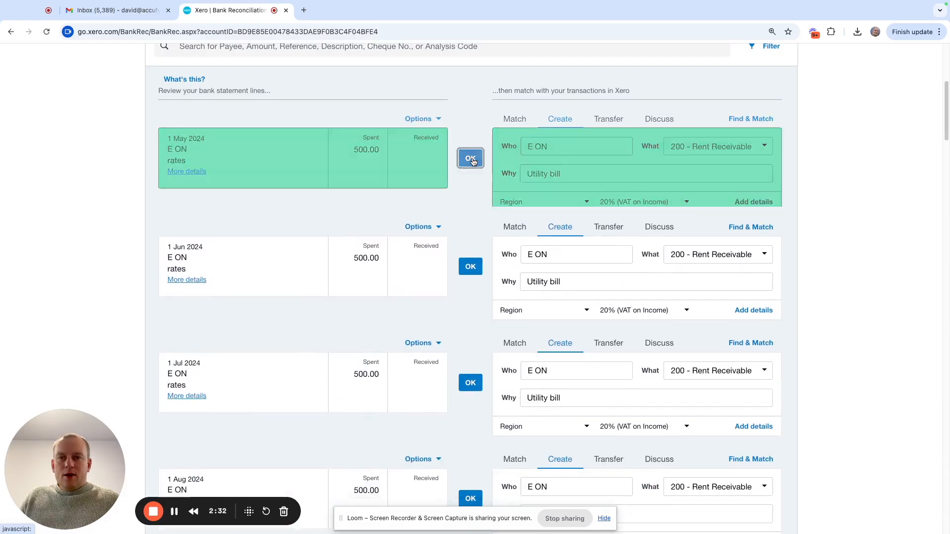
pyautogui.click(470, 159)
pyautogui.click(470, 159)
pyautogui.click(471, 159)
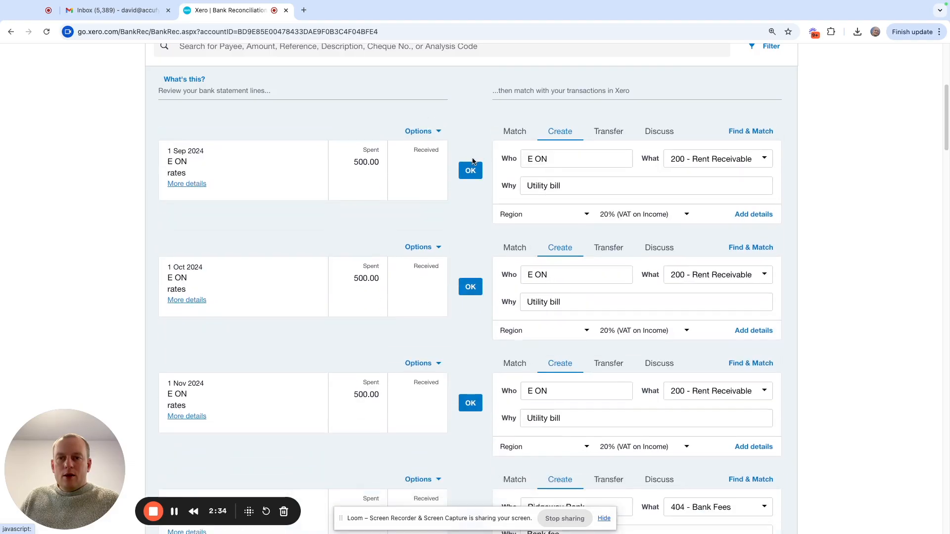
pyautogui.click(470, 159)
pyautogui.click(470, 159)
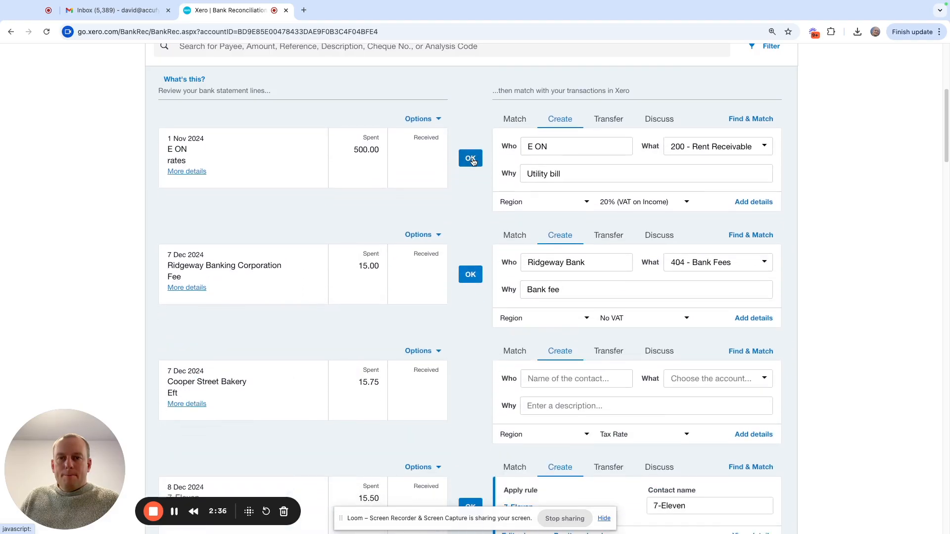
pyautogui.click(471, 158)
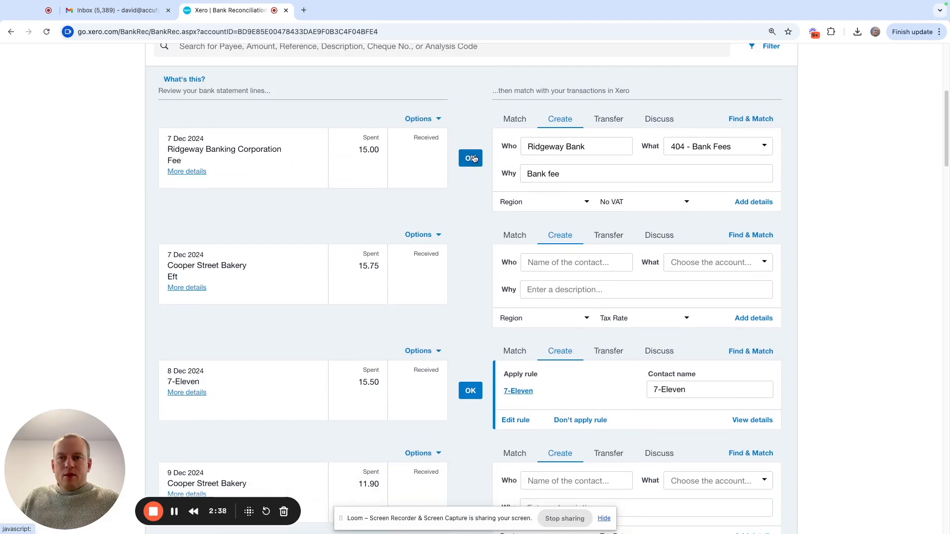
# - Open the Profit and Loss report for this financial year and examine its date range and Rent Receivable figure
pyautogui.scroll(4, 476, 154)
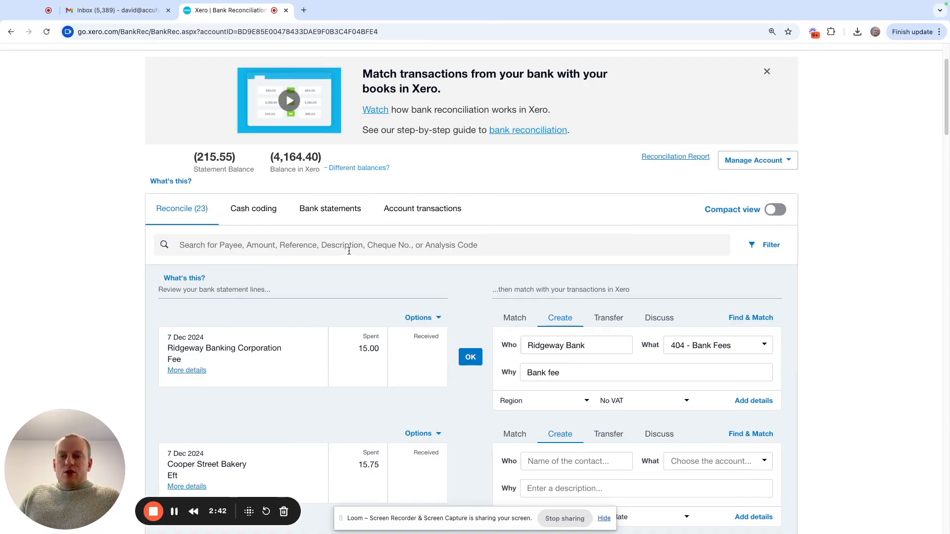
pyautogui.scroll(2, 263, 369)
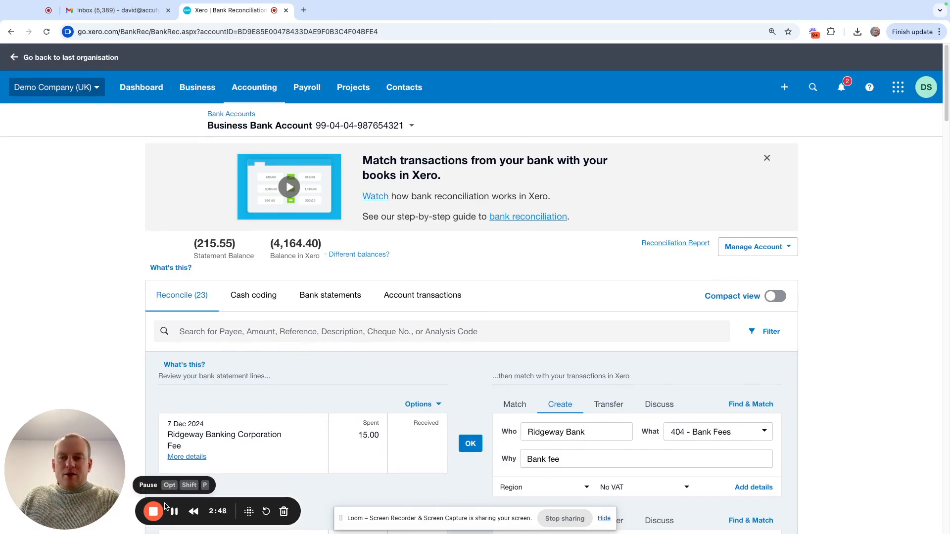
pyautogui.click(254, 87)
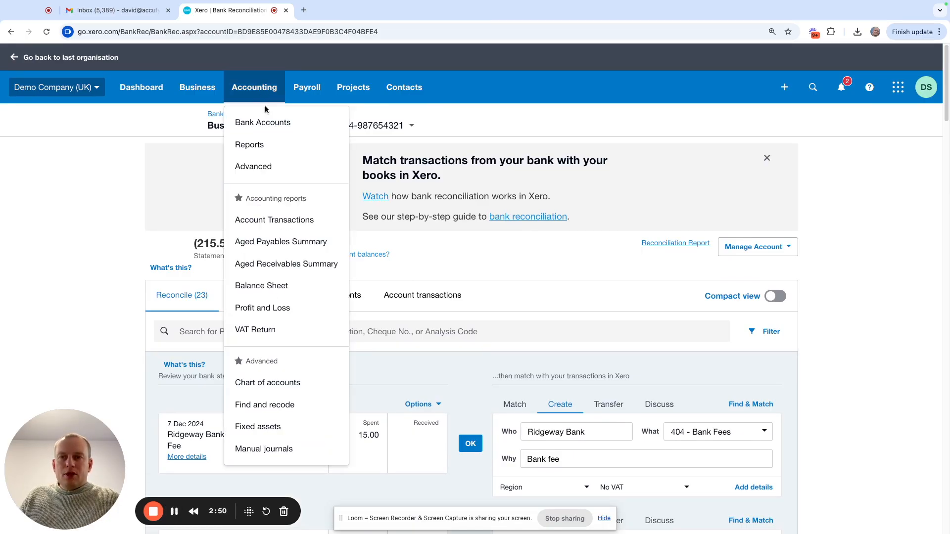
pyautogui.click(289, 307)
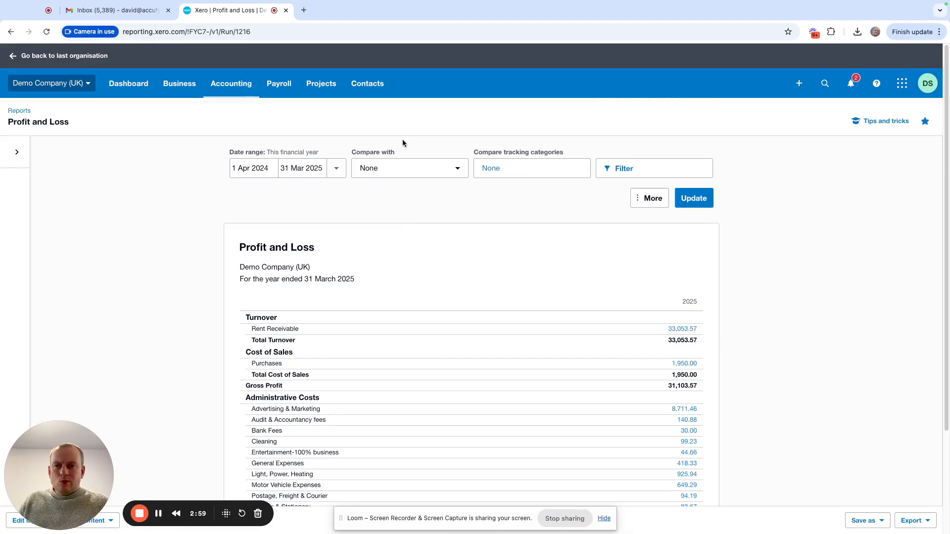
pyautogui.click(336, 170)
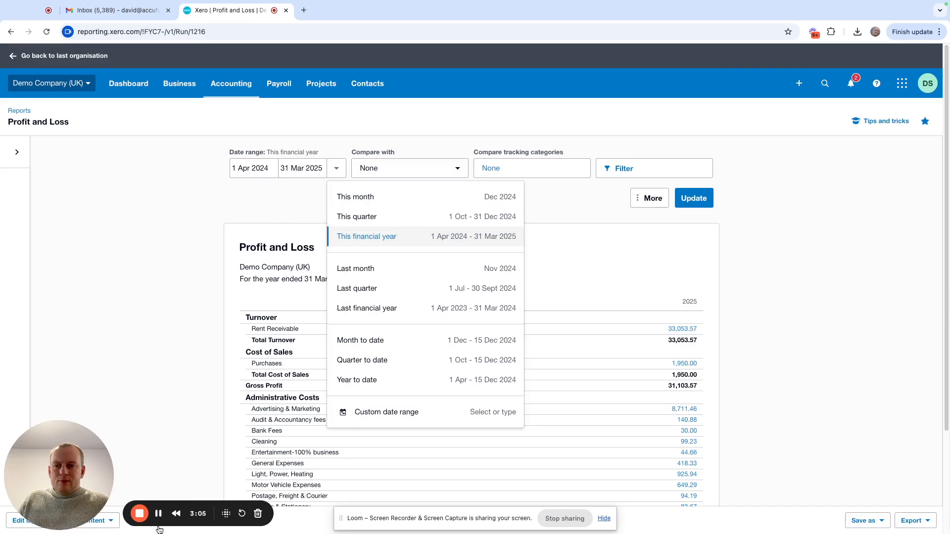
pyautogui.click(578, 384)
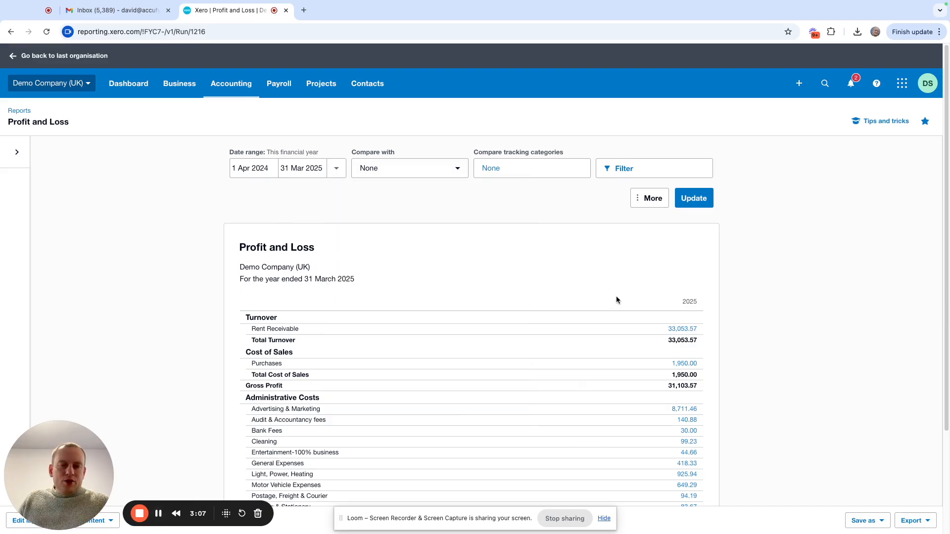
pyautogui.scroll(-1, 617, 298)
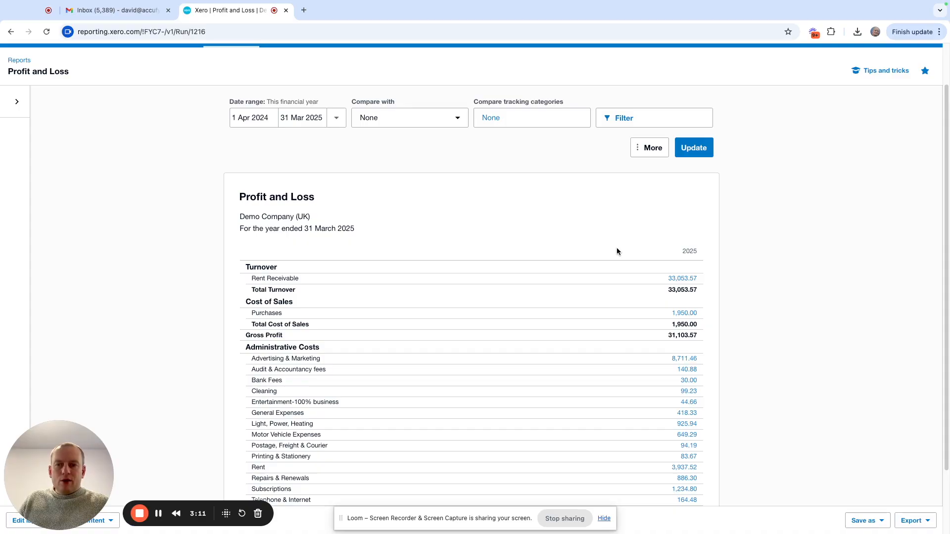
# - View the transactions behind Rent Receivable and open the 1 Apr 2024 E ON utility bill in a new tab
pyautogui.click(685, 280)
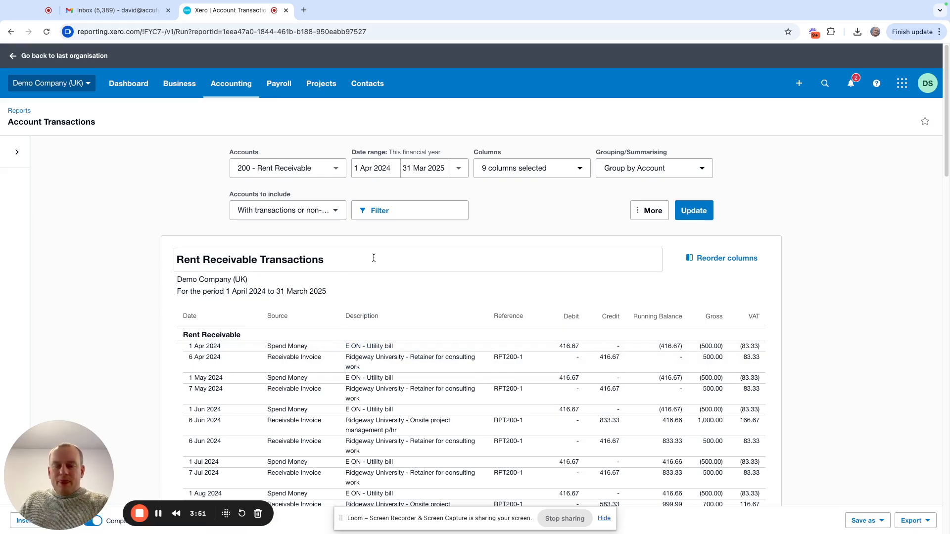
pyautogui.rightClick(375, 349)
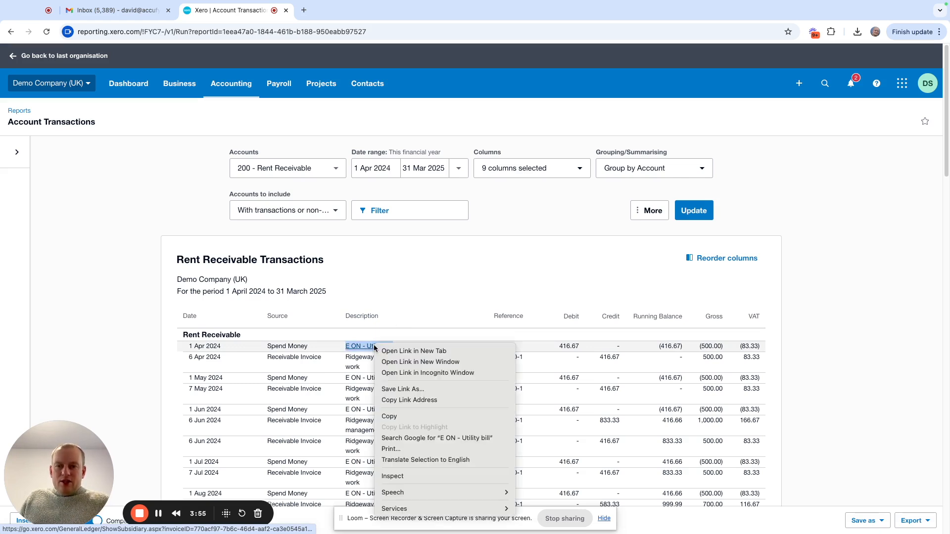
pyautogui.click(401, 351)
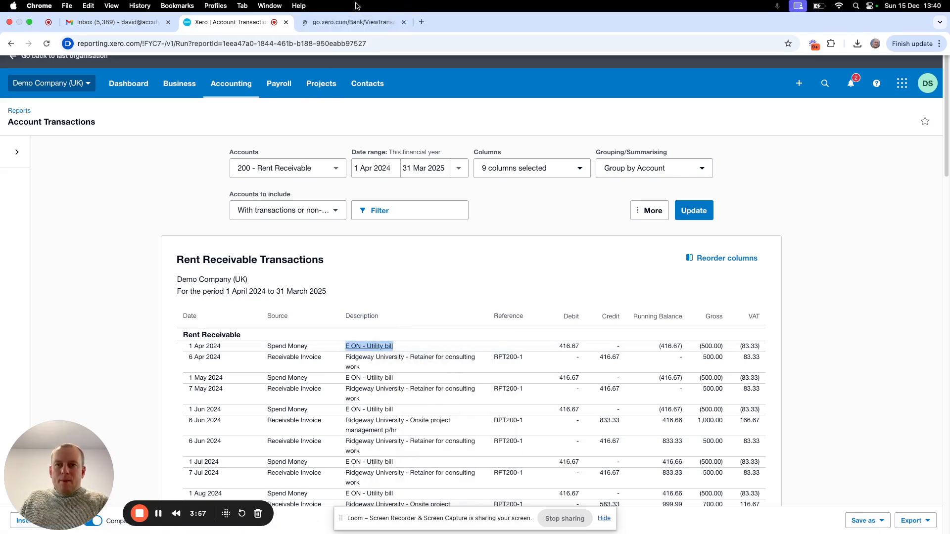
pyautogui.click(348, 28)
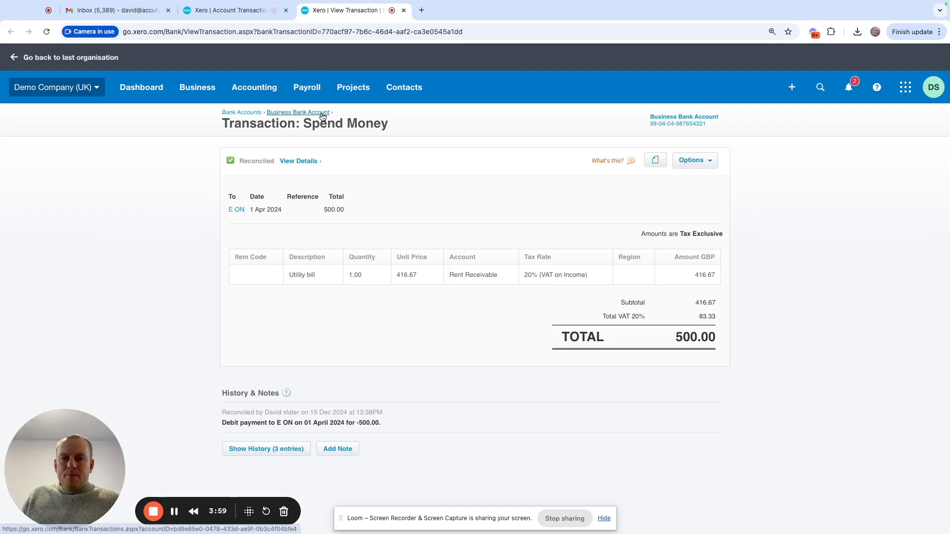
# - Open the 1 Apr 2024 E ON transaction for editing and examine its account coding
pyautogui.click(711, 159)
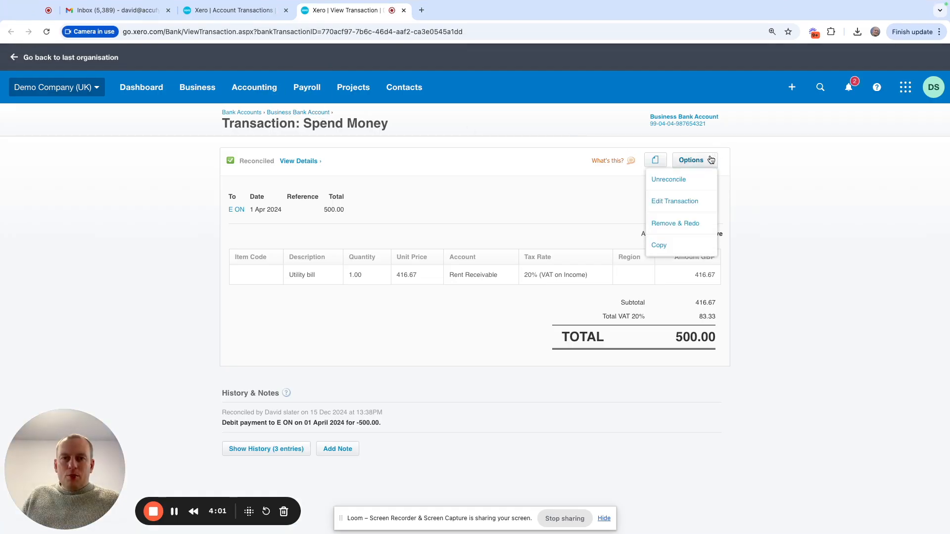
pyautogui.click(700, 201)
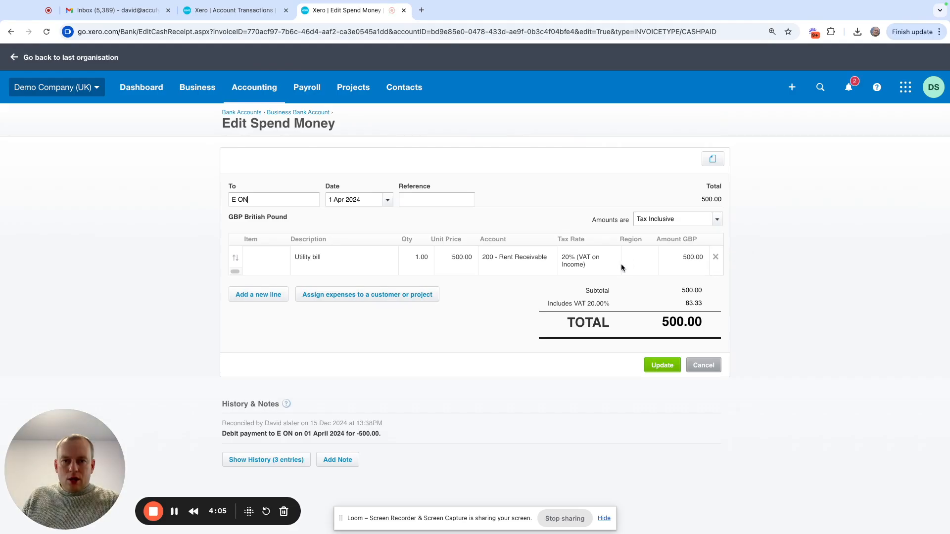
pyautogui.click(521, 262)
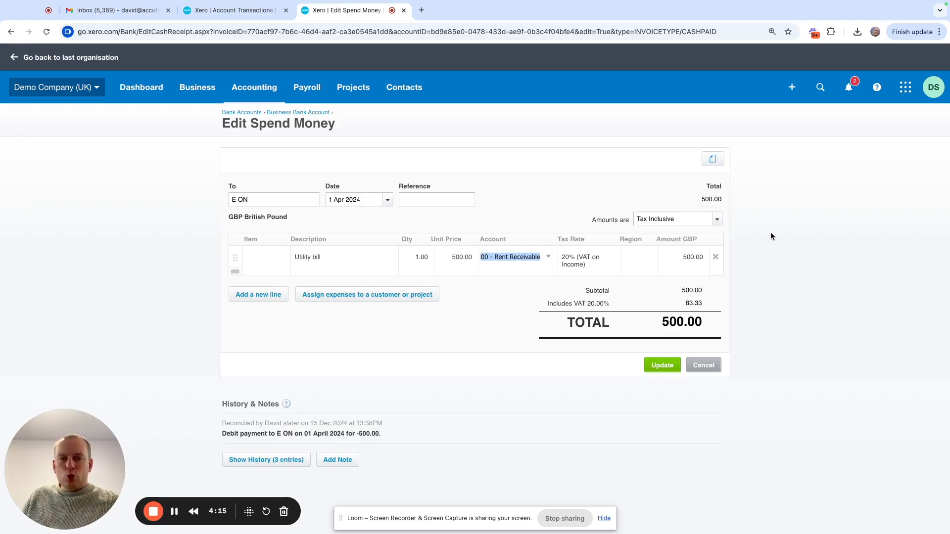
pyautogui.click(791, 224)
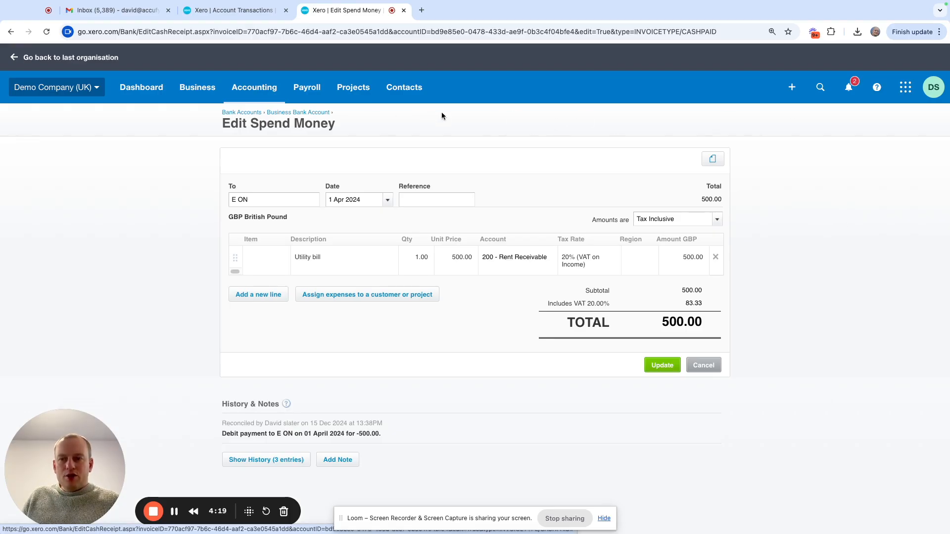
# - Start a Find and recode search for transaction lines whose account is 200 - Rent Receivable
pyautogui.click(255, 87)
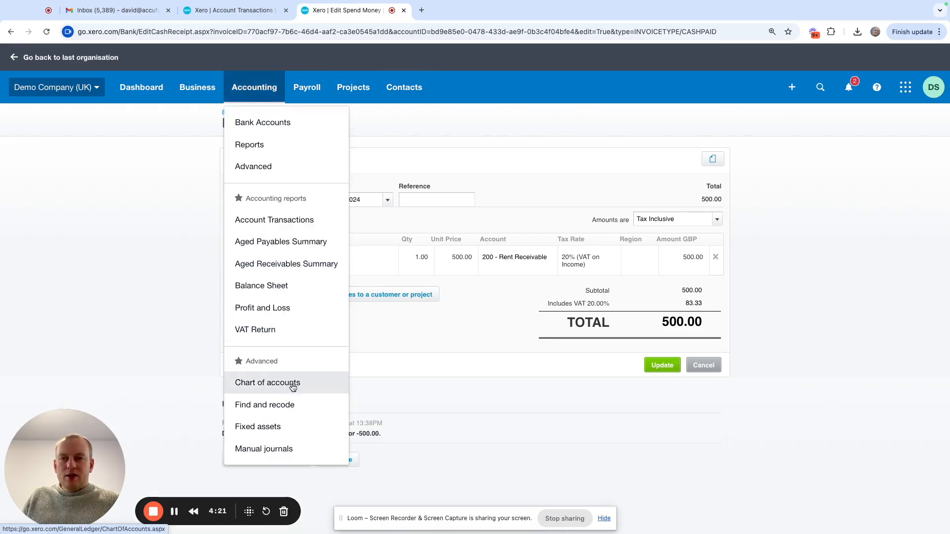
pyautogui.click(303, 412)
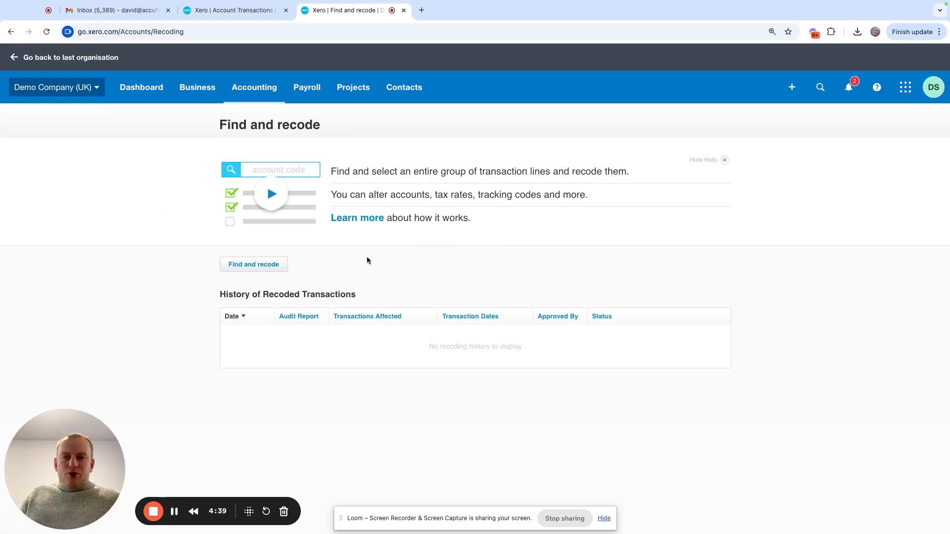
pyautogui.click(255, 267)
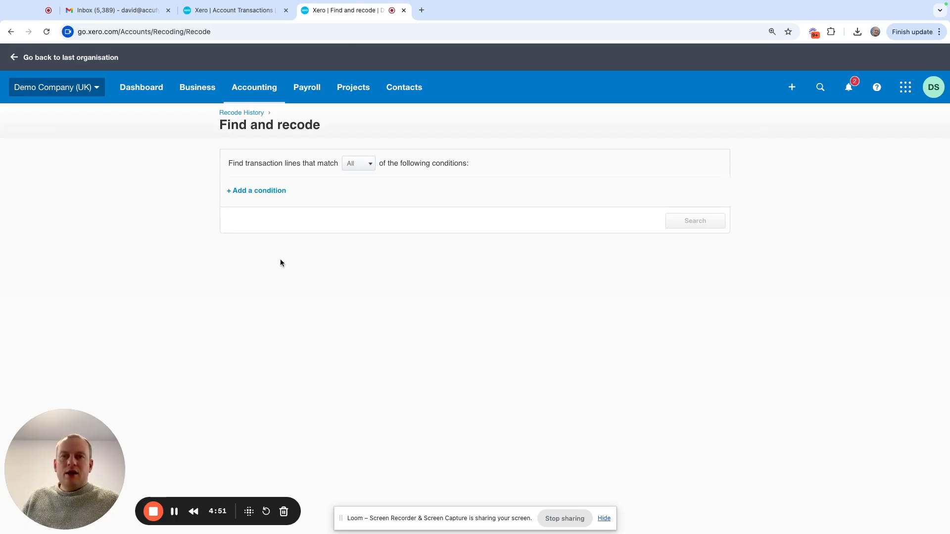
pyautogui.click(268, 197)
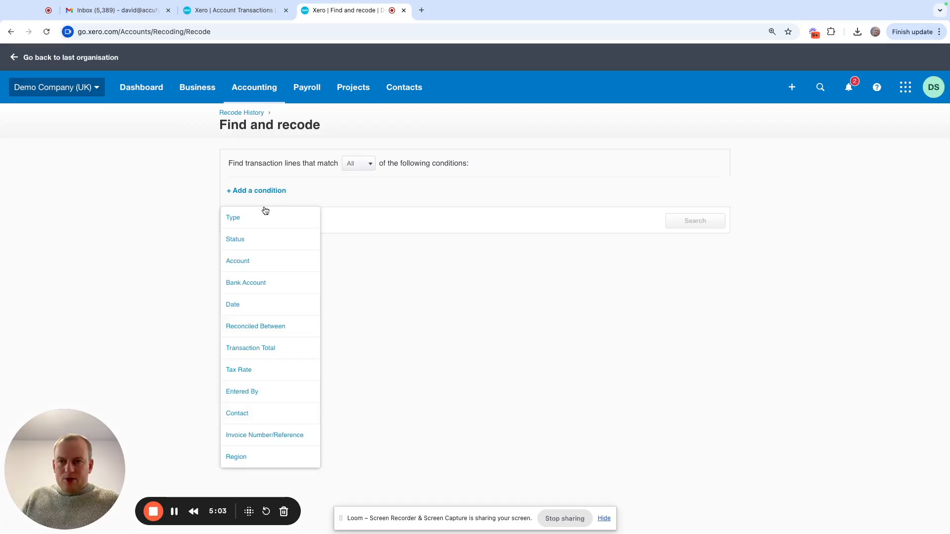
pyautogui.click(276, 261)
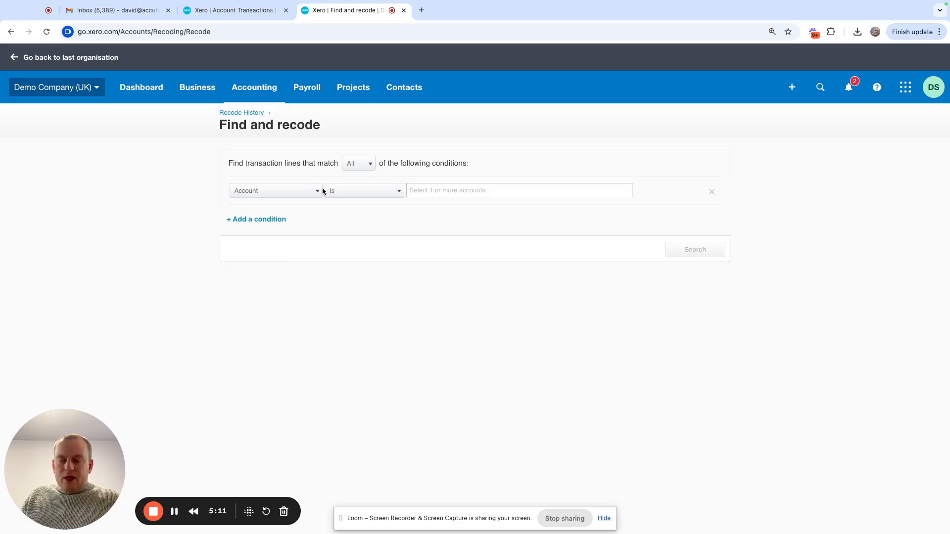
pyautogui.click(439, 190)
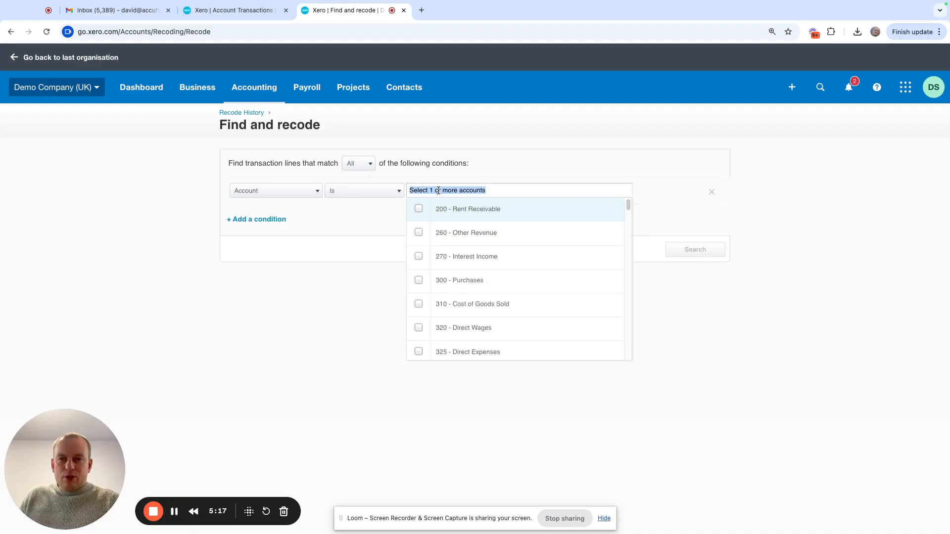
pyautogui.write('ren')
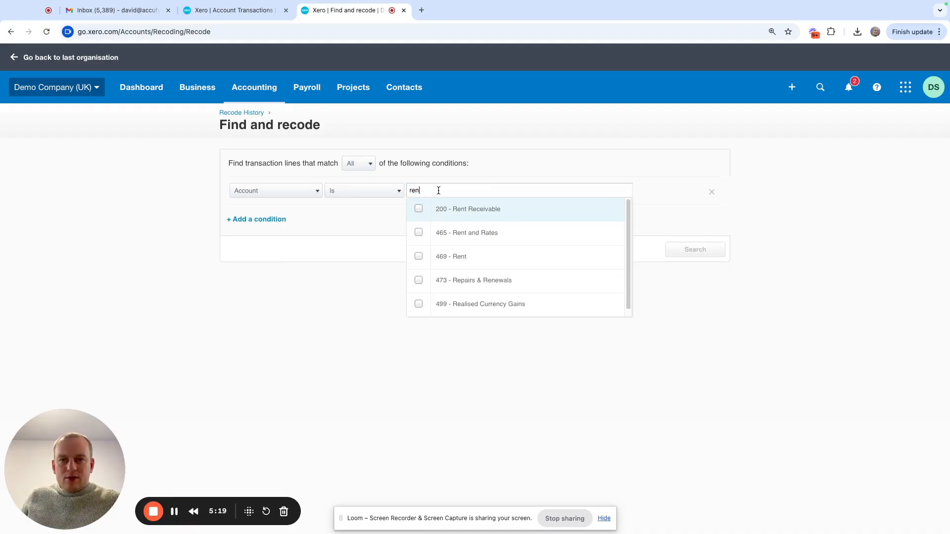
pyautogui.click(419, 209)
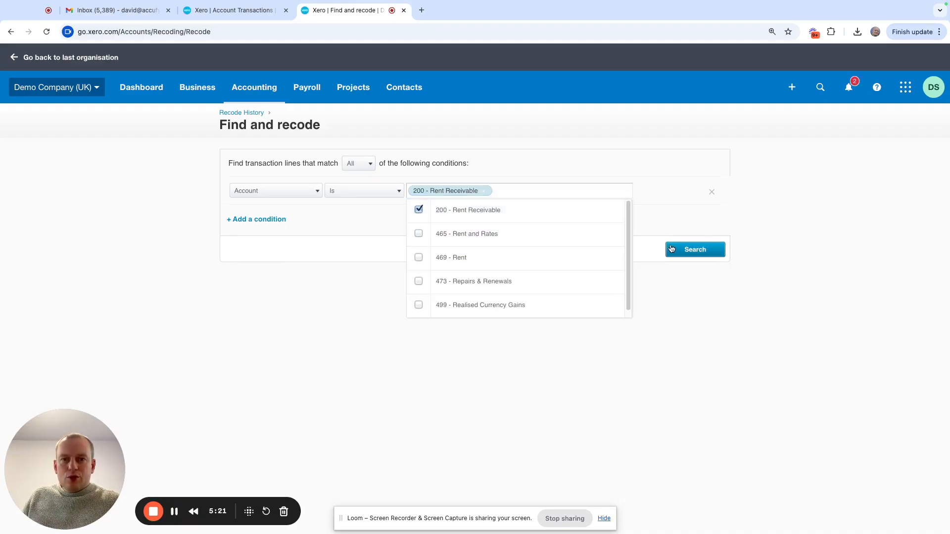
pyautogui.click(696, 251)
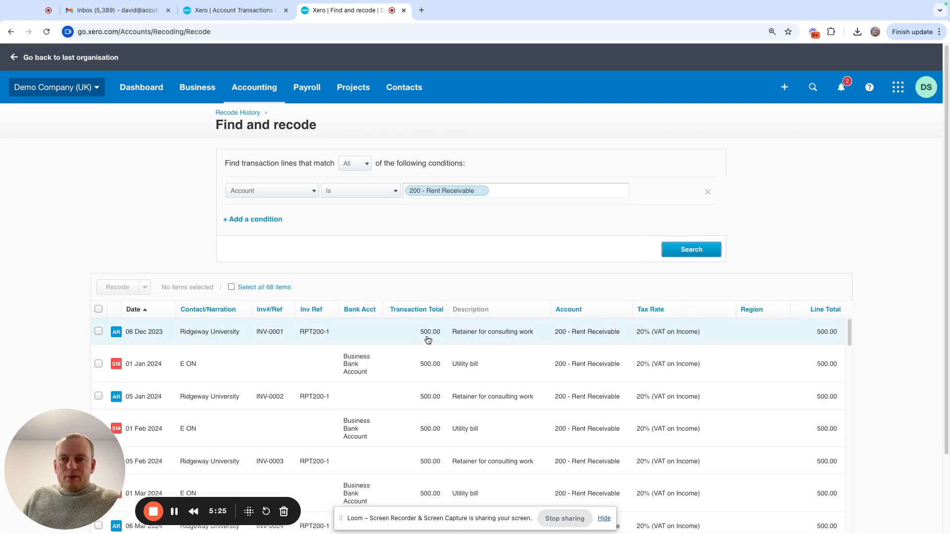
# - Narrow the recode search with a second condition that the contact is E ON, and run it again
pyautogui.scroll(-2, 424, 334)
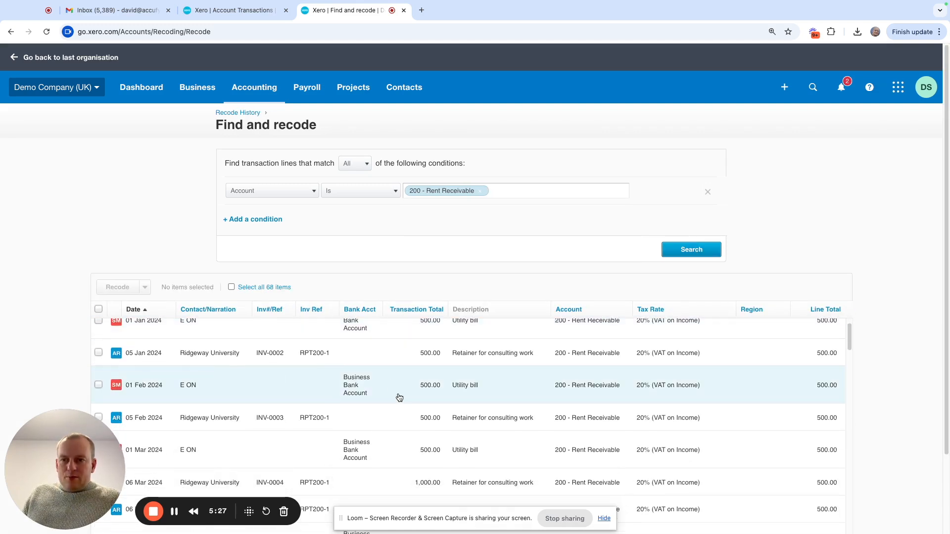
pyautogui.scroll(-3, 431, 377)
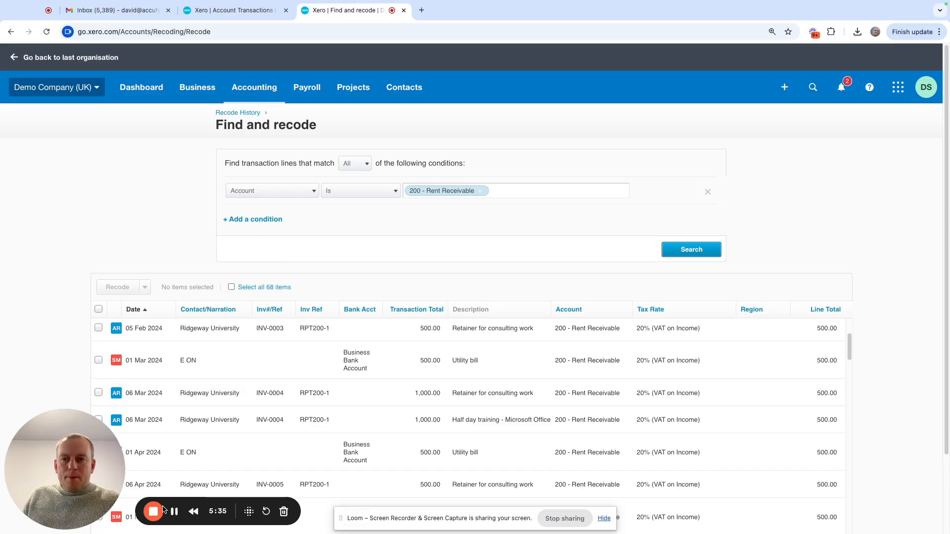
pyautogui.scroll(-2, 254, 235)
pyautogui.click(251, 127)
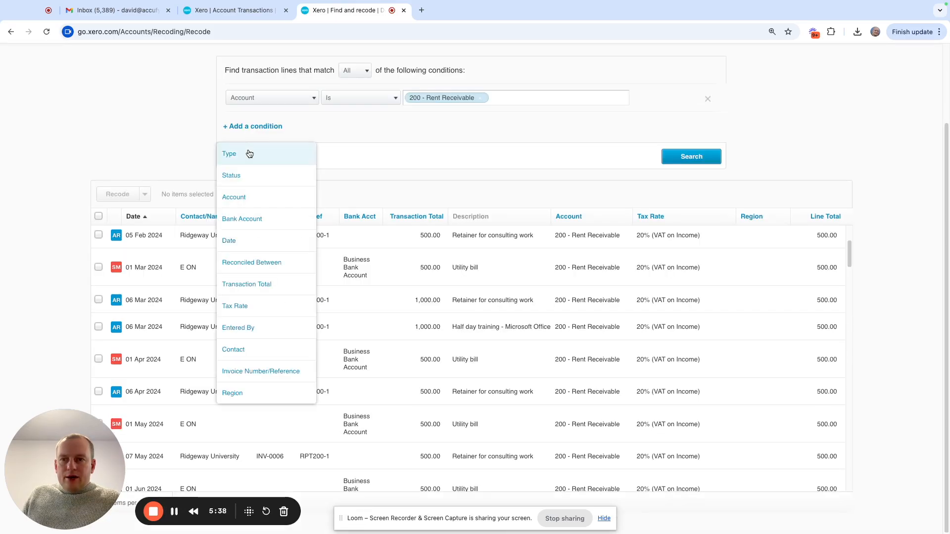
pyautogui.click(256, 350)
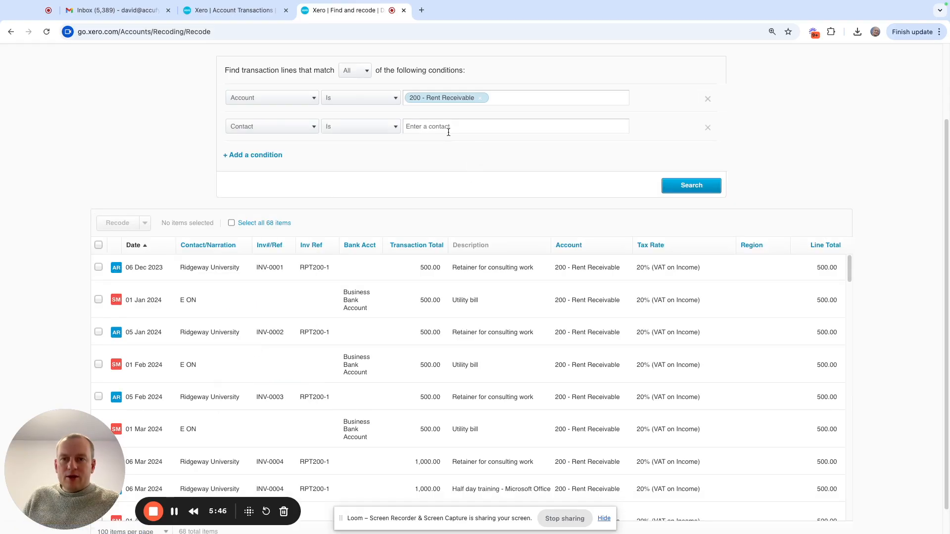
pyautogui.write('E')
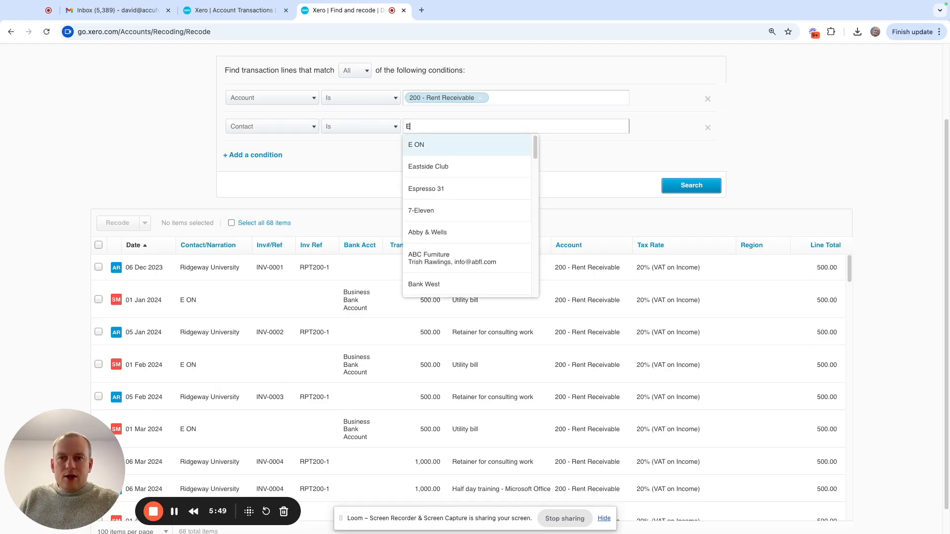
pyautogui.click(430, 145)
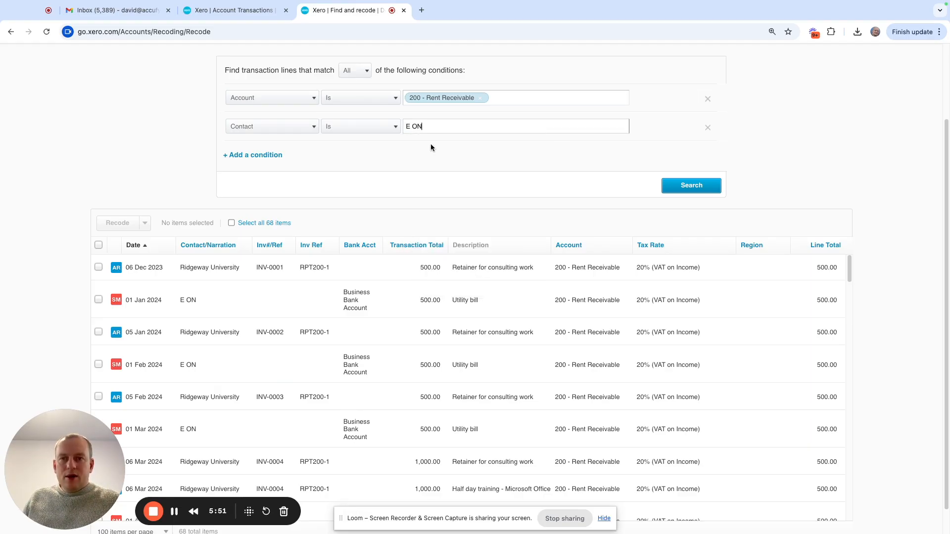
pyautogui.click(684, 186)
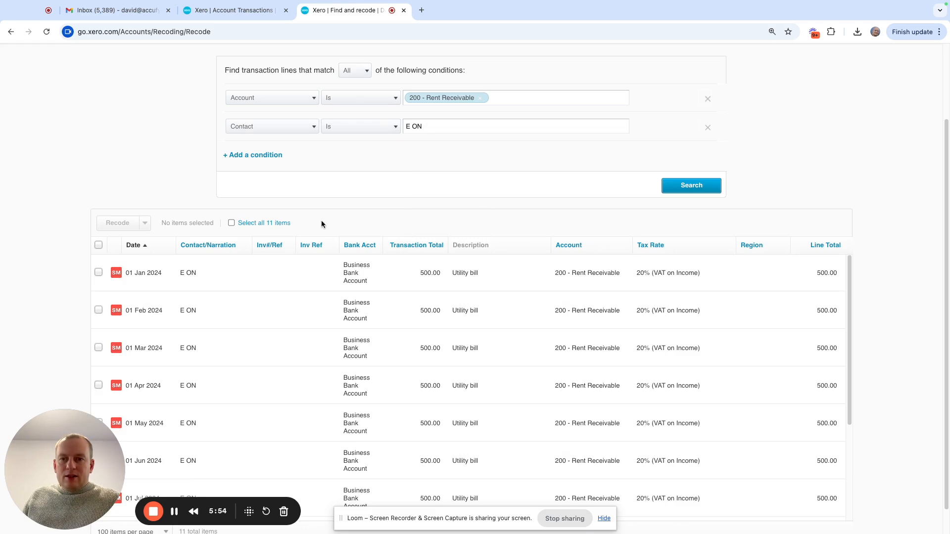
# - Examine the dates, account coding and tax rates of the E ON lines found
pyautogui.scroll(-3, 358, 286)
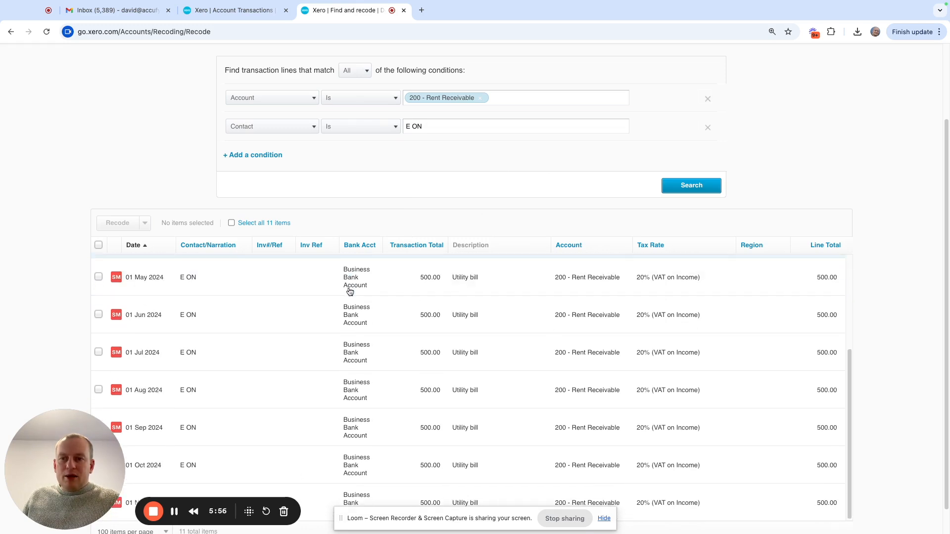
pyautogui.scroll(-1, 327, 324)
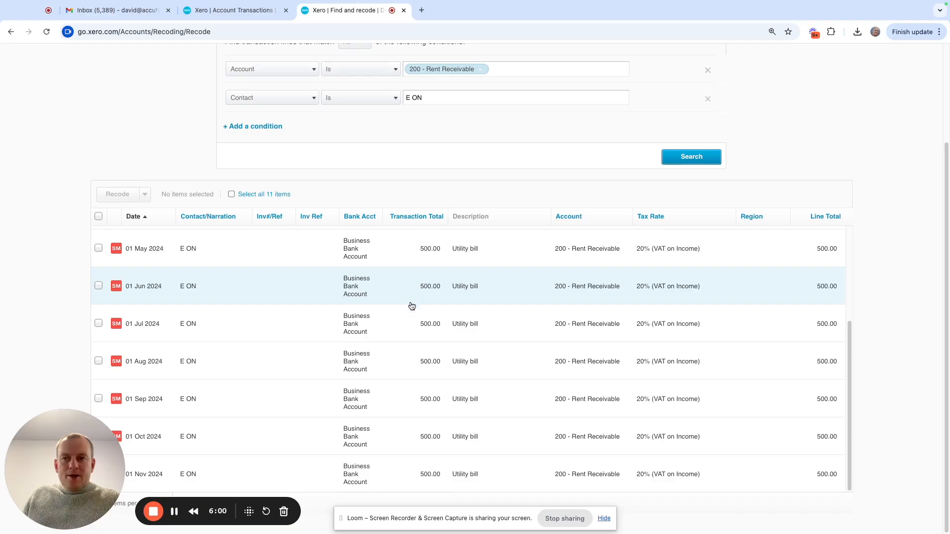
pyautogui.scroll(6, 403, 304)
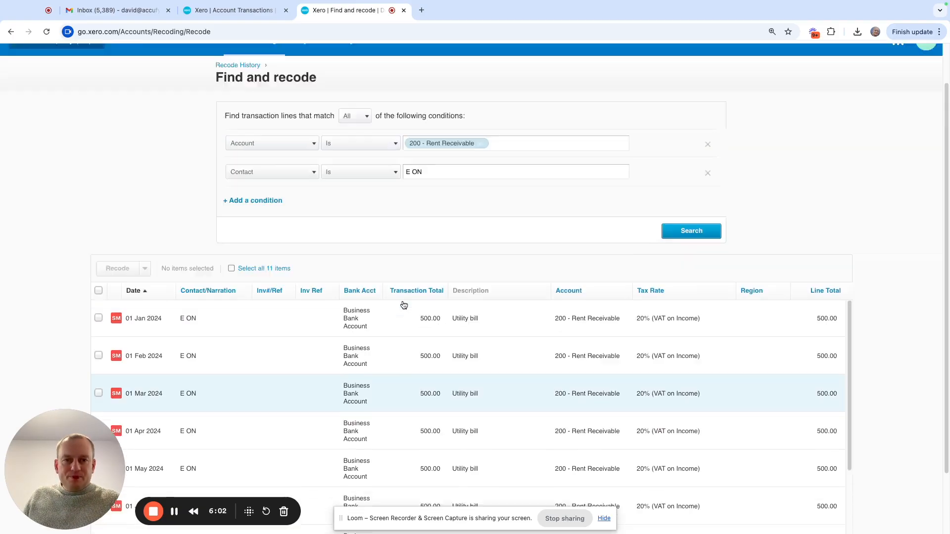
pyautogui.scroll(-3, 548, 321)
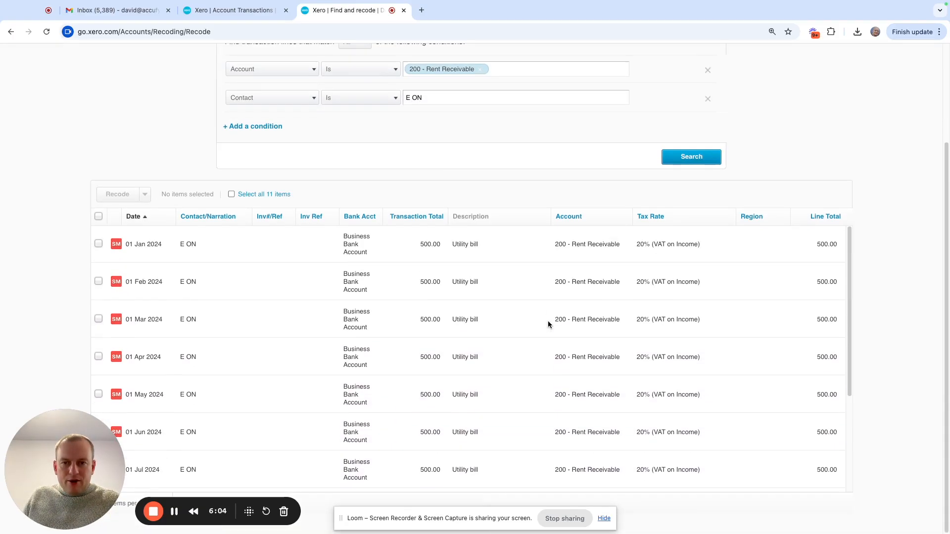
pyautogui.click(174, 512)
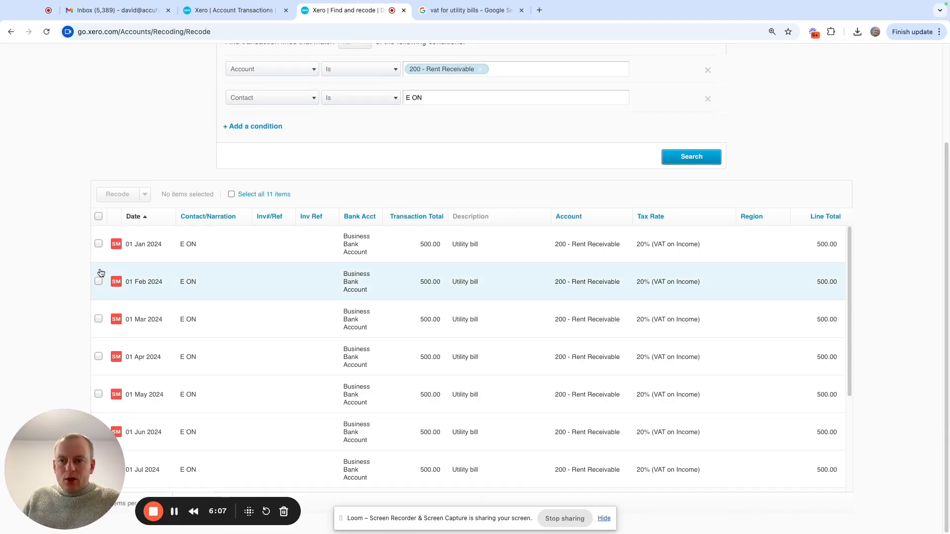
pyautogui.scroll(-3, 112, 257)
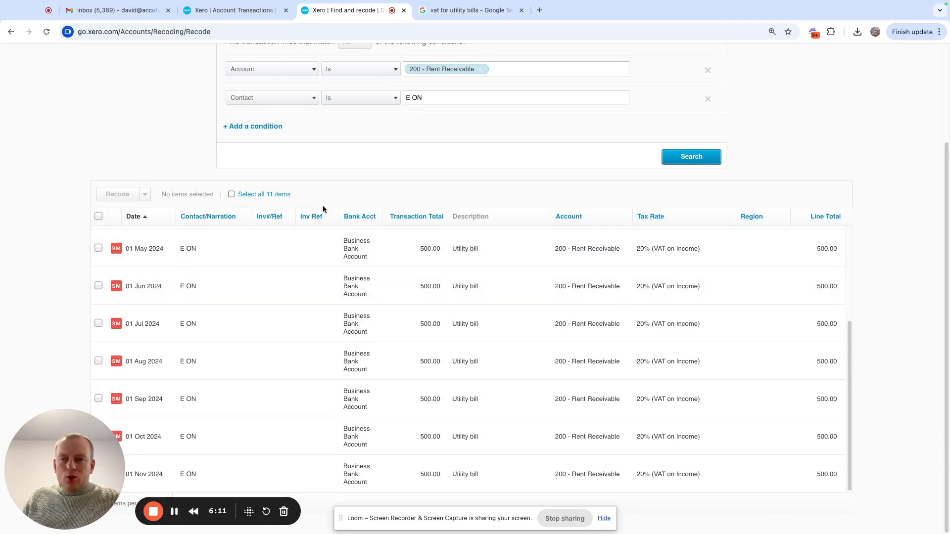
pyautogui.scroll(3, 90, 222)
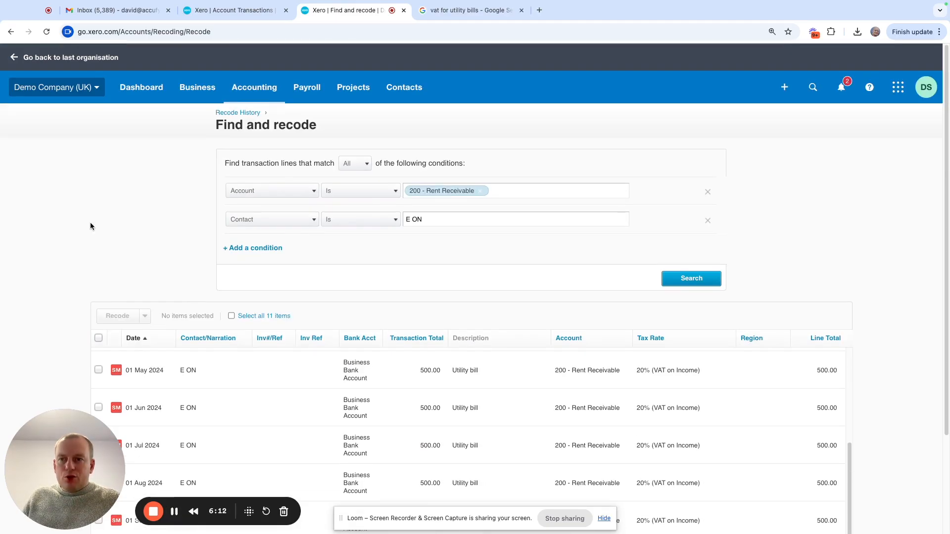
# - Recode all the E ON lines found to account 465 - Rent and Rates, leaving contact and tax rate unchanged, and review the summary
pyautogui.click(98, 338)
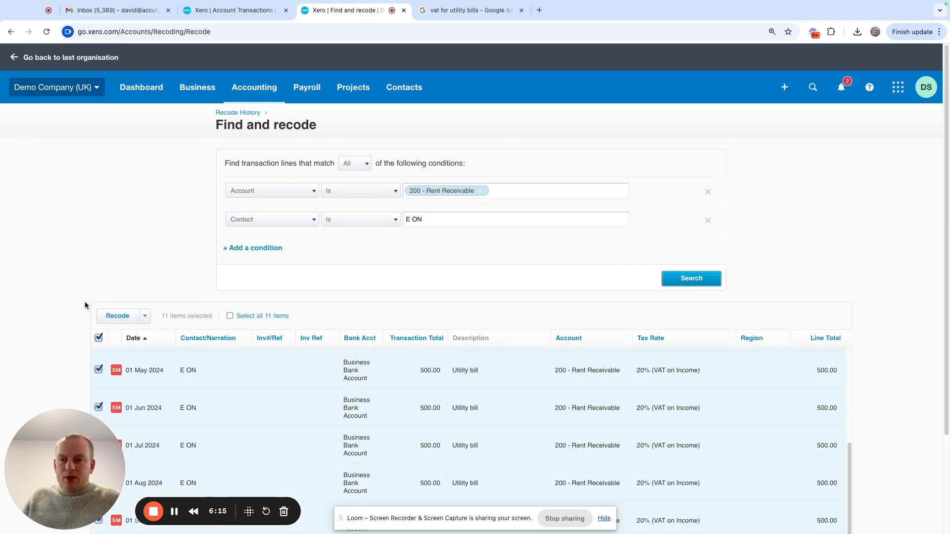
pyautogui.scroll(-3, 74, 227)
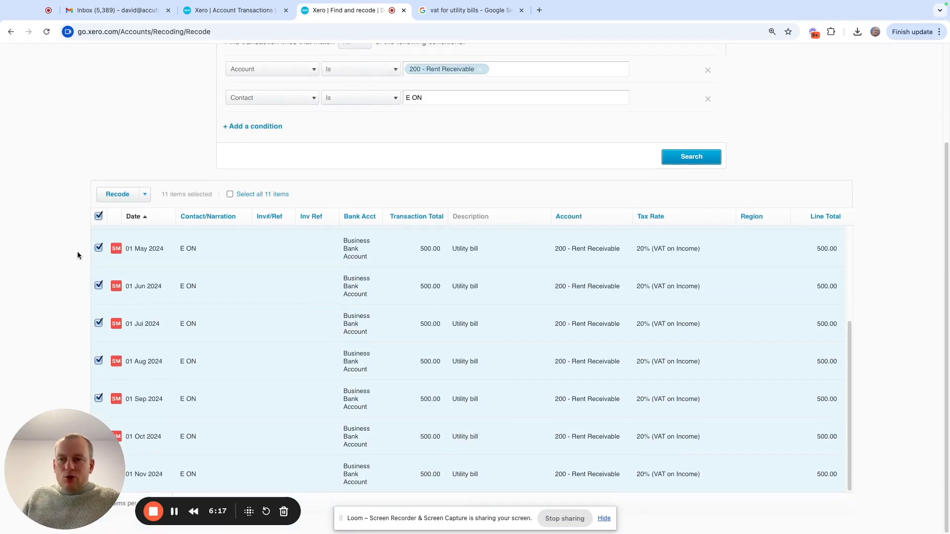
pyautogui.click(117, 195)
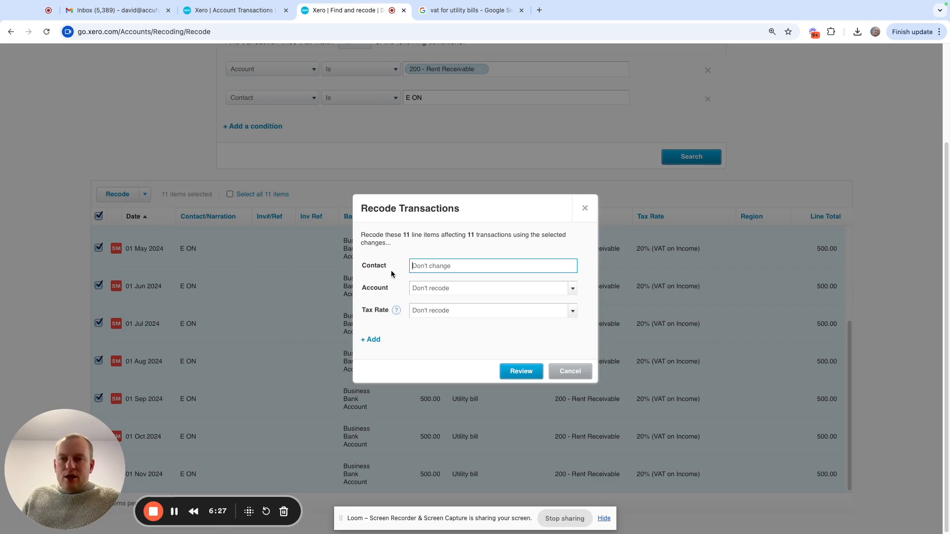
pyautogui.click(432, 287)
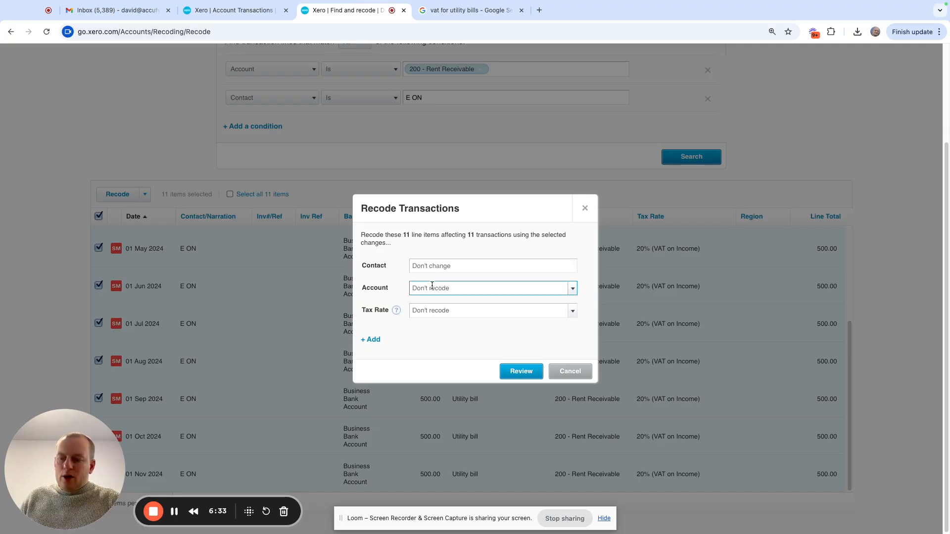
pyautogui.write('rent')
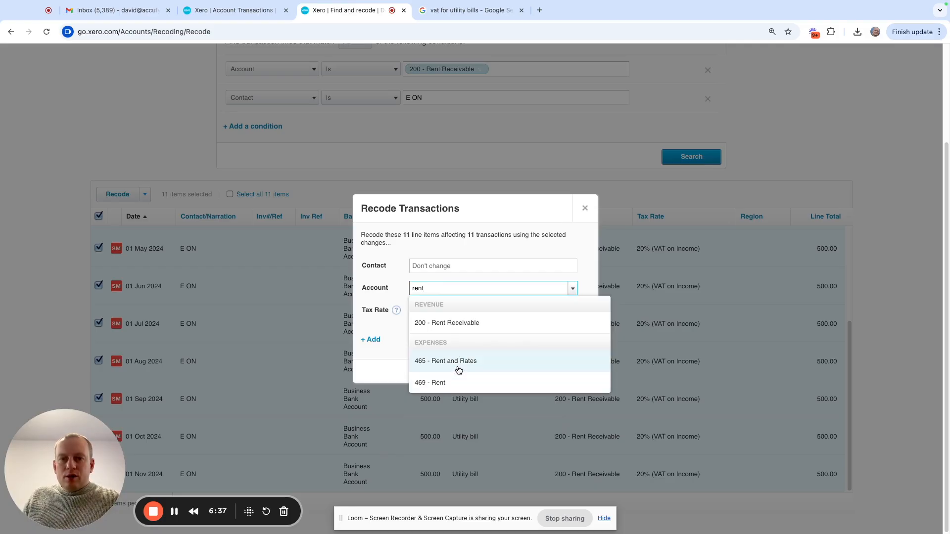
pyautogui.click(490, 364)
pyautogui.click(490, 309)
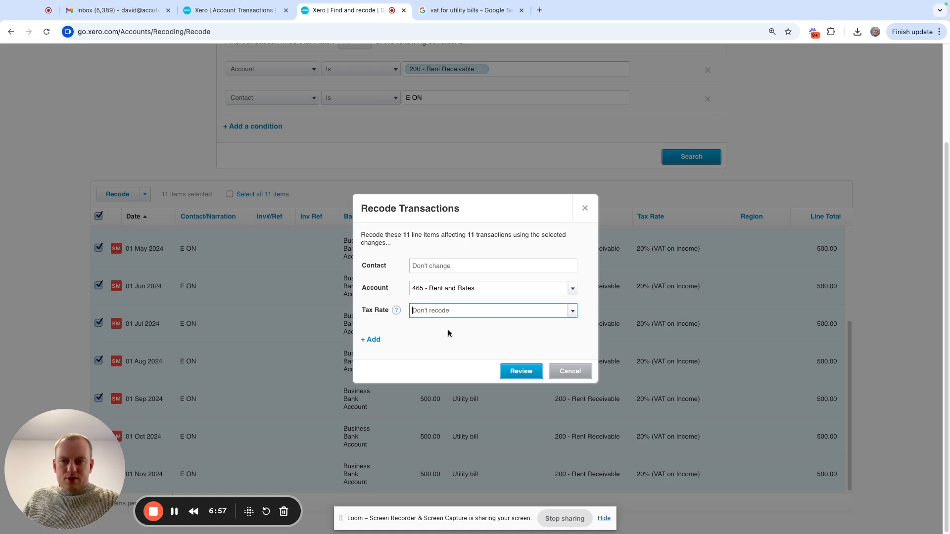
pyautogui.click(517, 376)
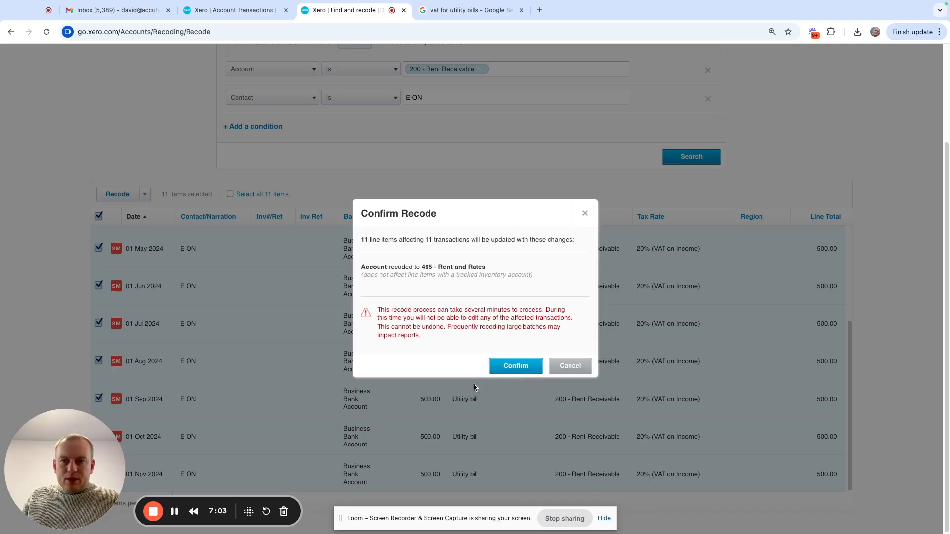
pyautogui.click(517, 366)
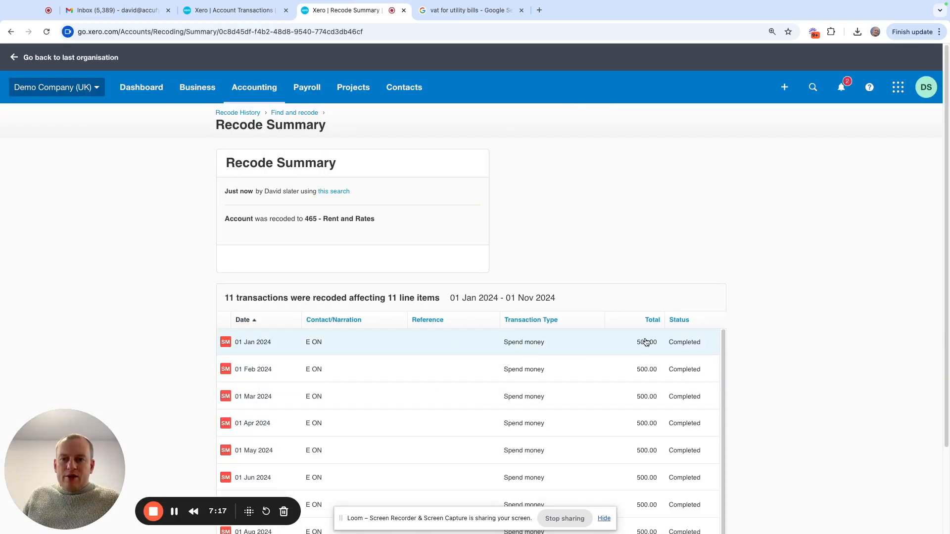
pyautogui.scroll(-2, 643, 342)
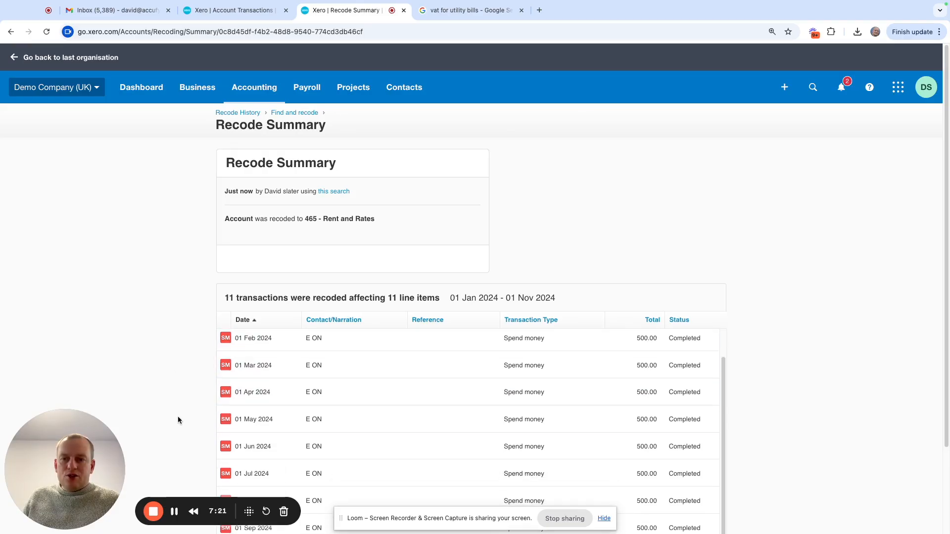
# - Open the Profit and Loss report for this financial year and view the transactions behind the Rent and Rates figure
pyautogui.click(251, 95)
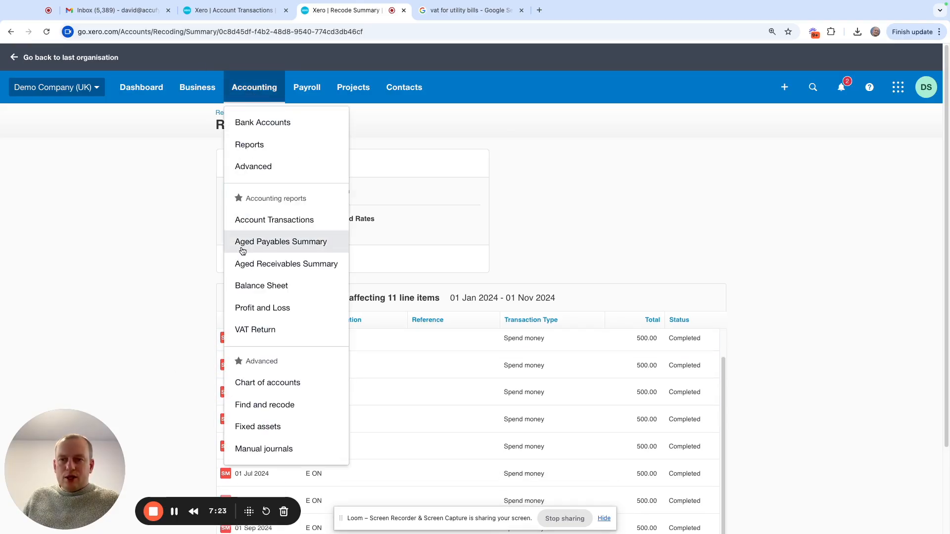
pyautogui.click(287, 309)
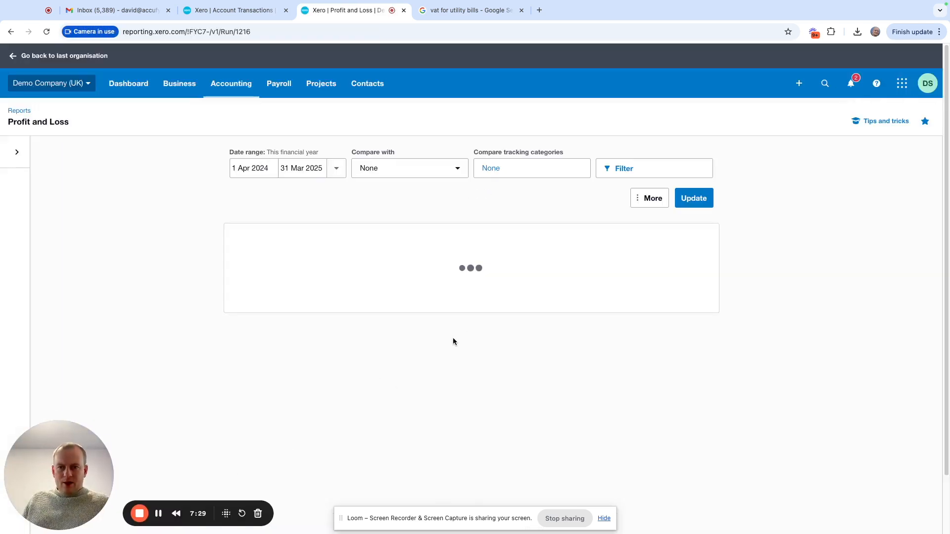
pyautogui.scroll(-2, 548, 331)
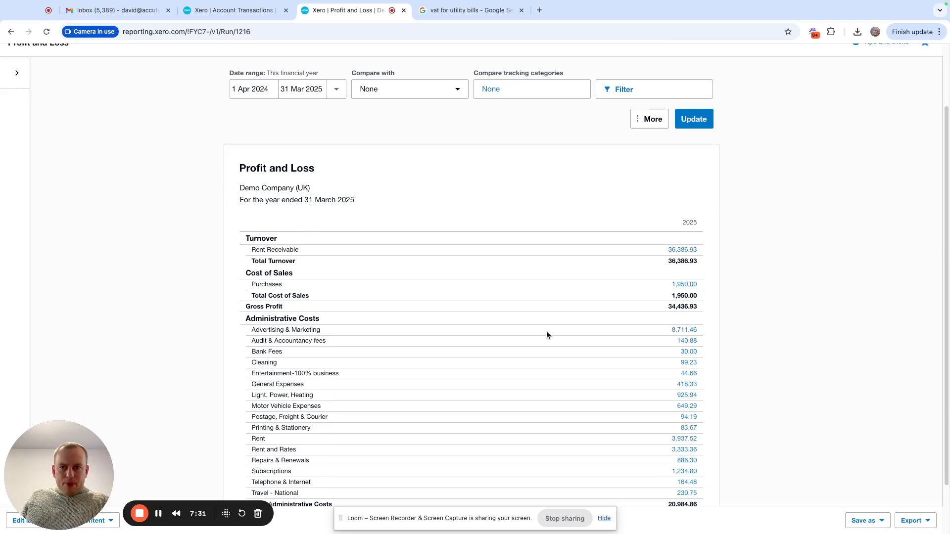
pyautogui.scroll(-1, 546, 335)
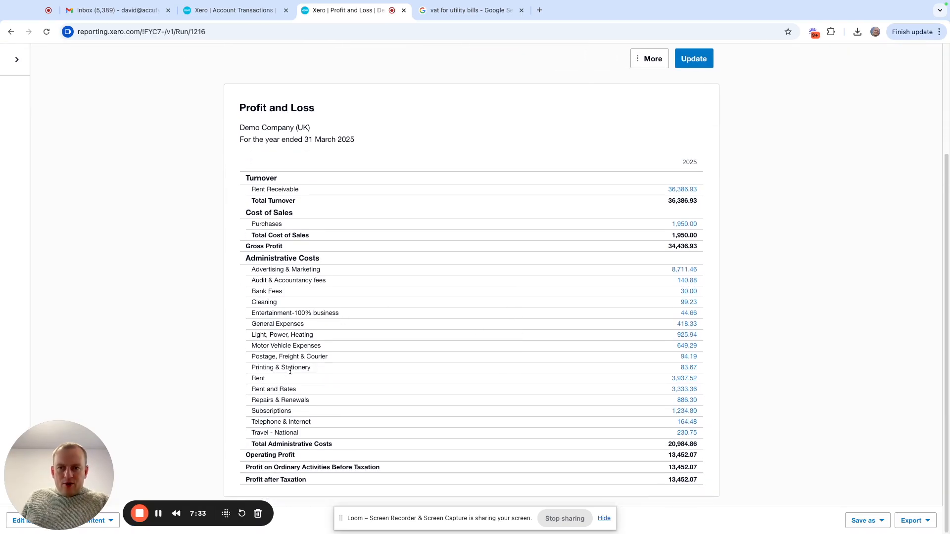
pyautogui.click(682, 393)
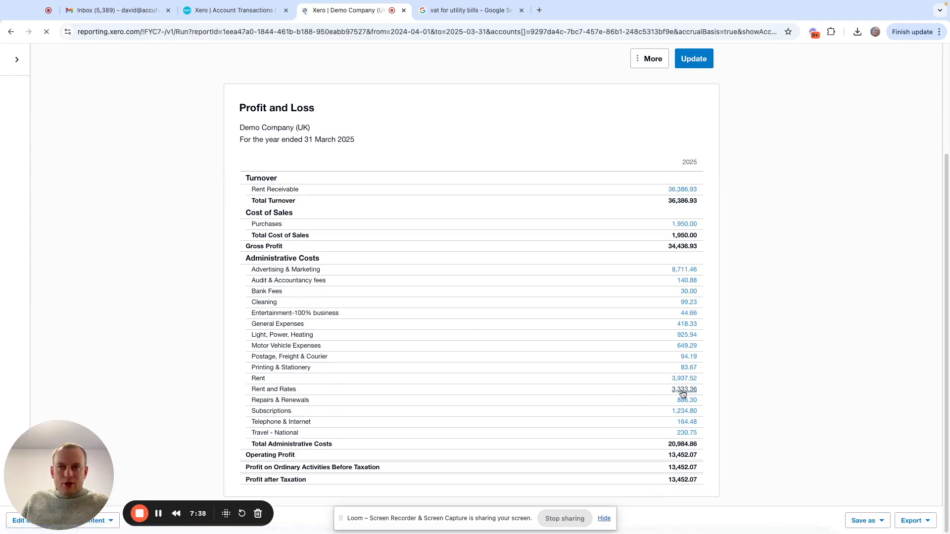
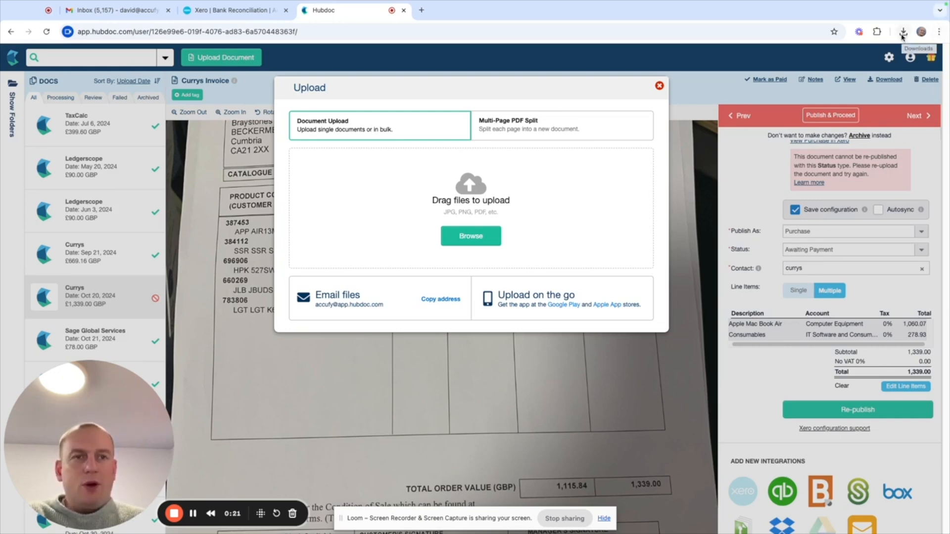
# - Upload the downloaded Currys_2024-10-20_1339.00.jpg file to Hubdoc as a single document and close the upload dialog
pyautogui.click(902, 34)
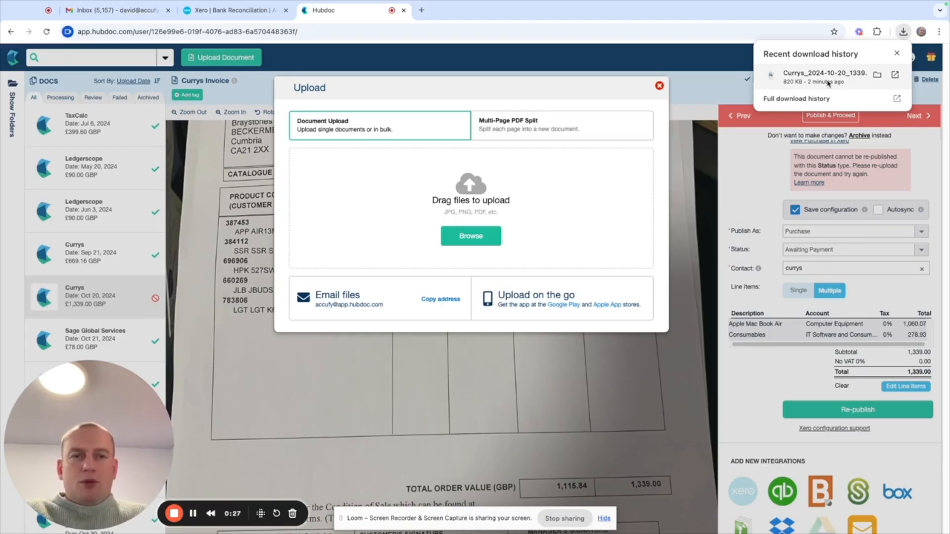
pyautogui.moveTo(828, 83); pyautogui.dragTo(468, 241)
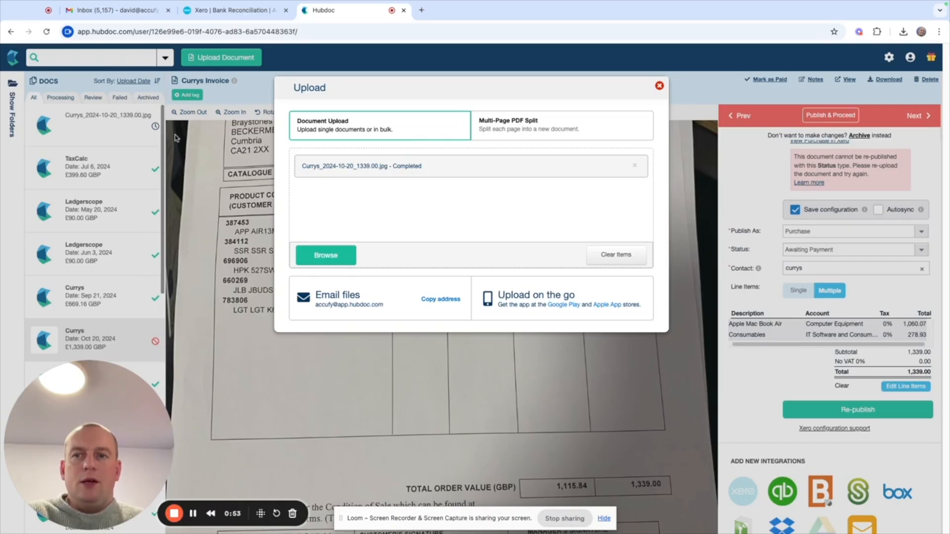
pyautogui.click(660, 86)
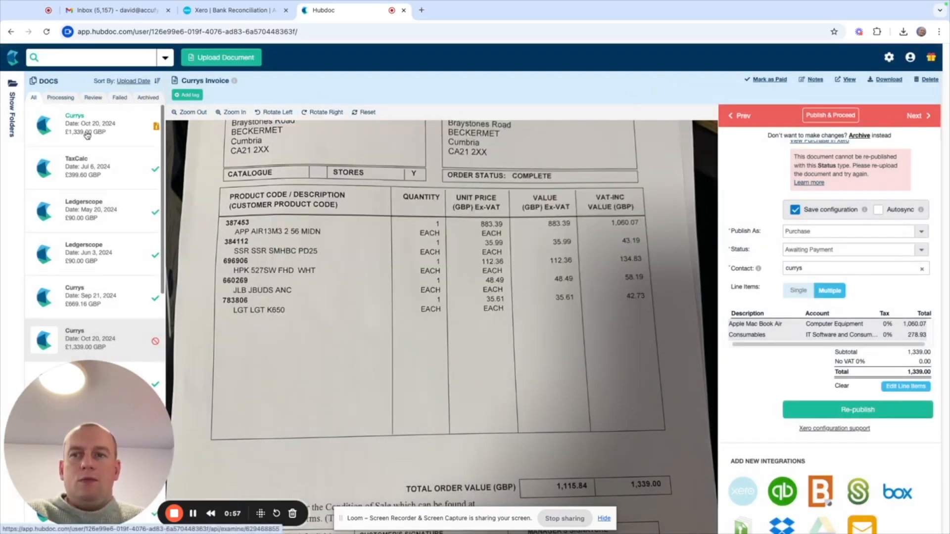
# - Open the newly uploaded Currys document, review its extracted details against the image, and set the document type to Receipt
pyautogui.click(87, 135)
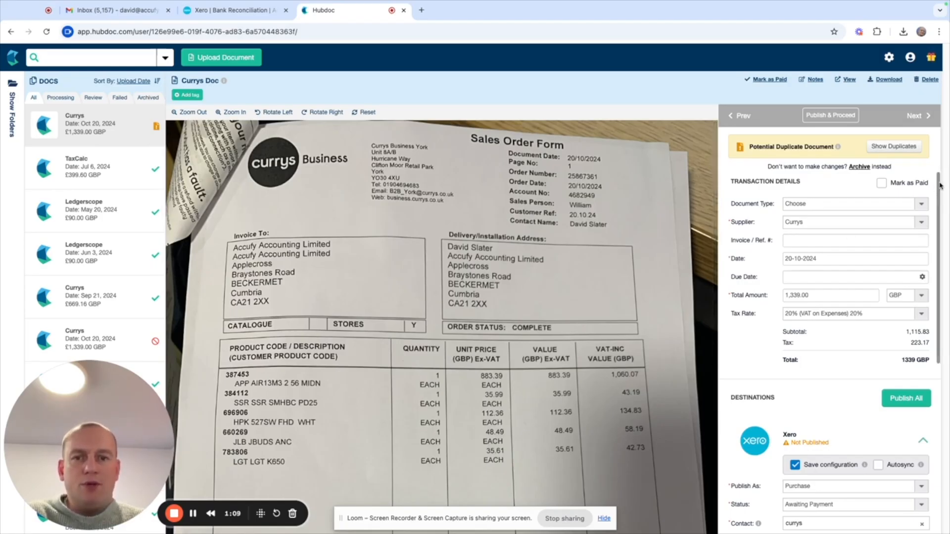
pyautogui.scroll(-3, 930, 185)
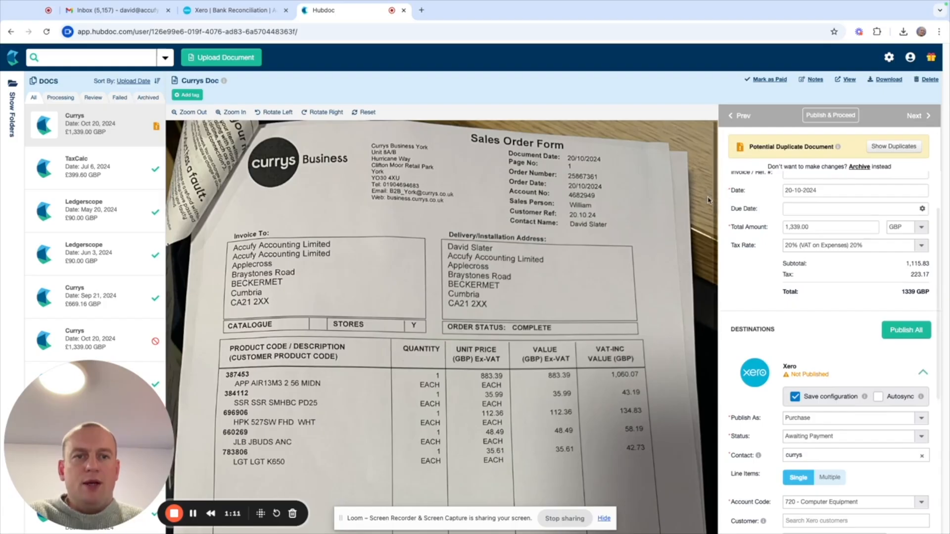
pyautogui.scroll(-5, 714, 197)
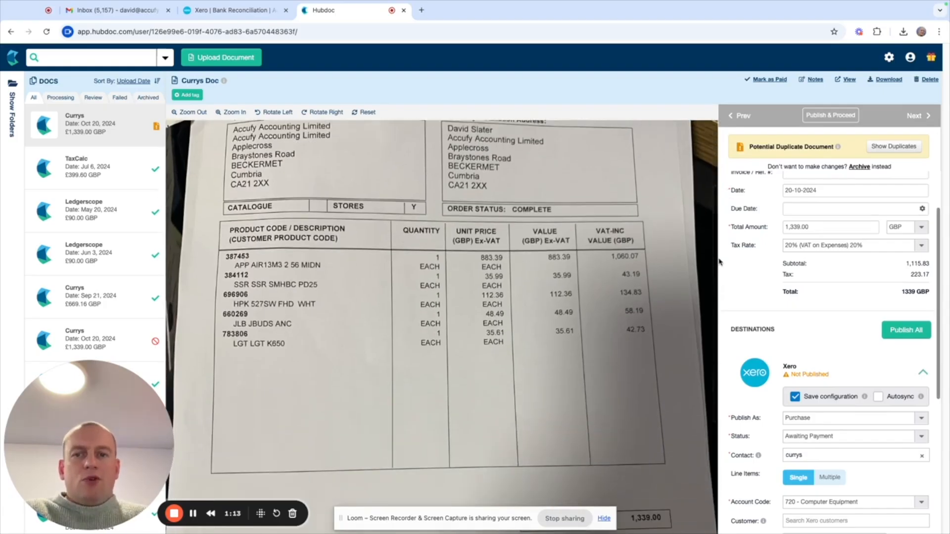
pyautogui.scroll(1, 720, 269)
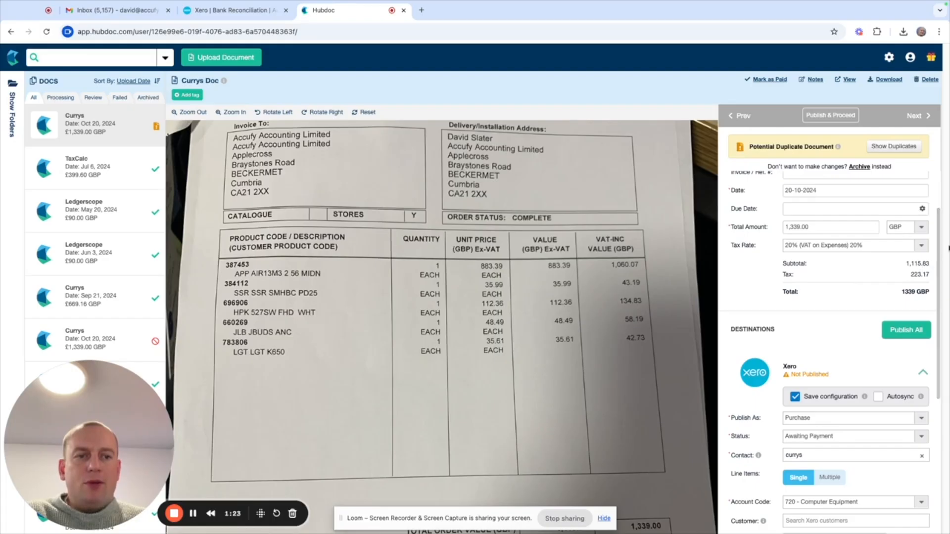
pyautogui.moveTo(938, 241); pyautogui.dragTo(923, 202)
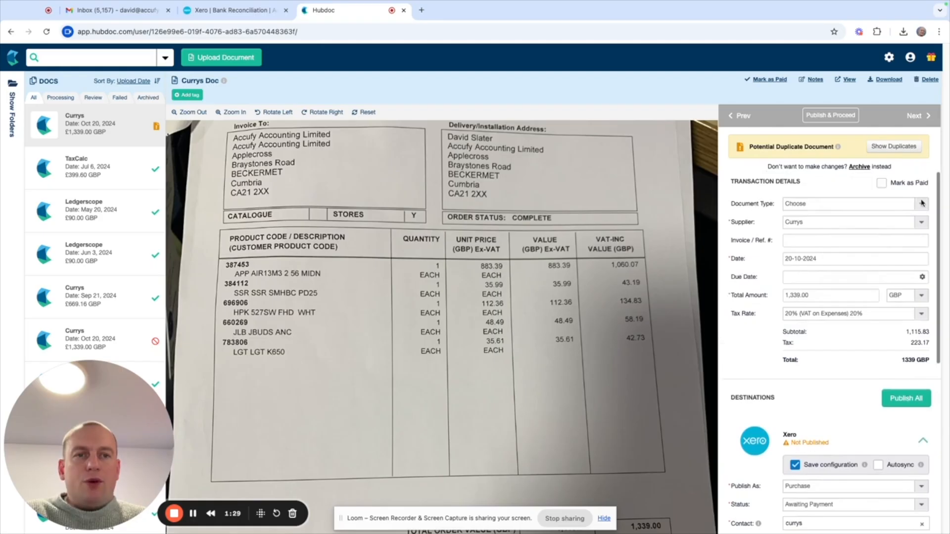
pyautogui.scroll(-1, 922, 203)
pyautogui.click(922, 192)
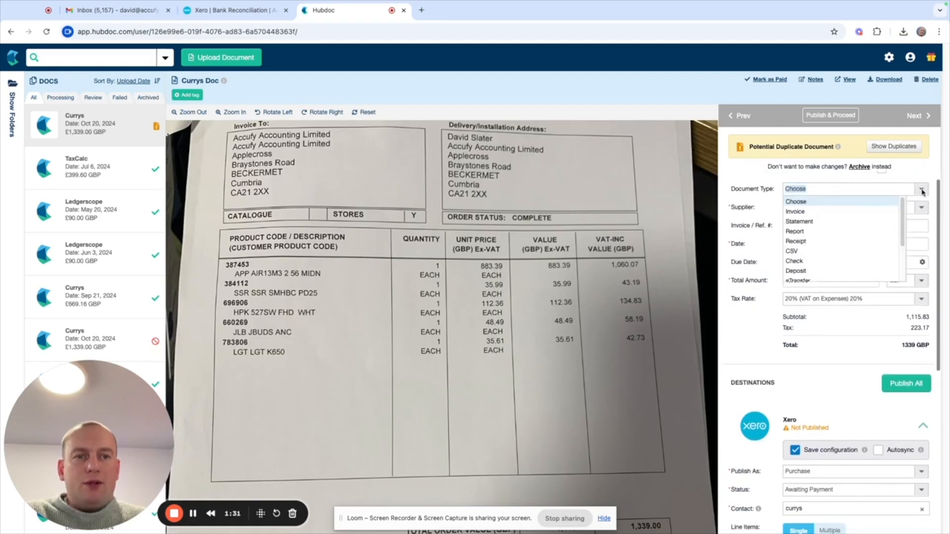
pyautogui.click(815, 241)
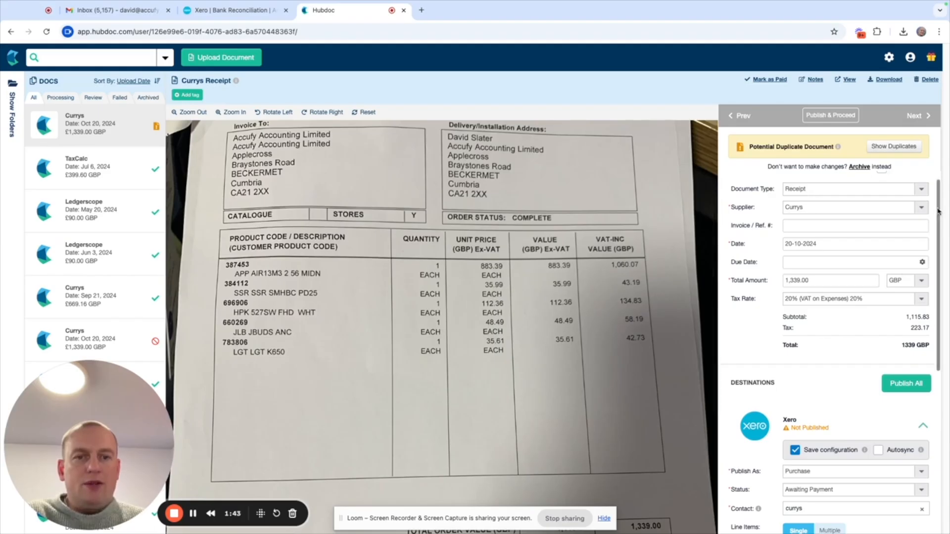
# - Split the receipt into tax-exclusive lines at 20% VAT: Apple Laptop 883.39 to 720 - Computer Equipment and Consumables 232.45 to 463, and save
pyautogui.scroll(-3, 797, 285)
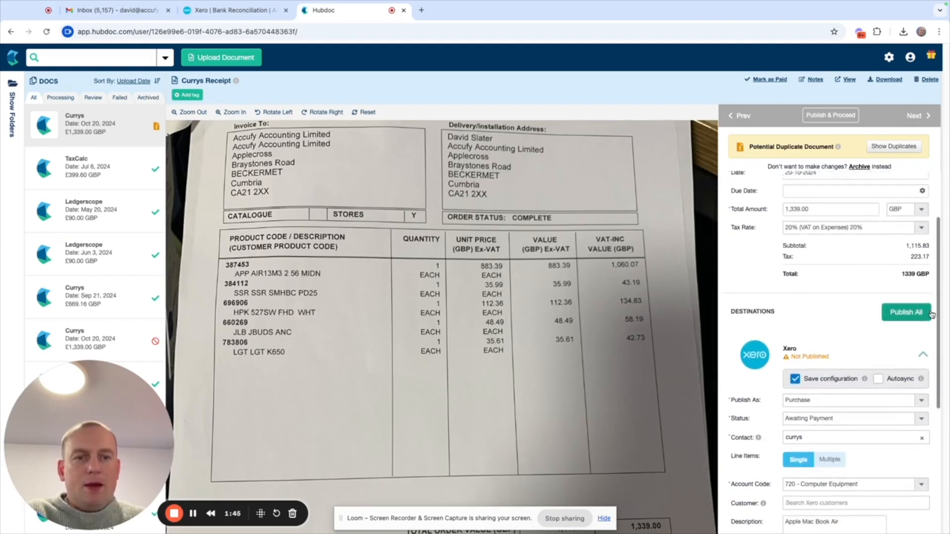
pyautogui.scroll(-3, 939, 288)
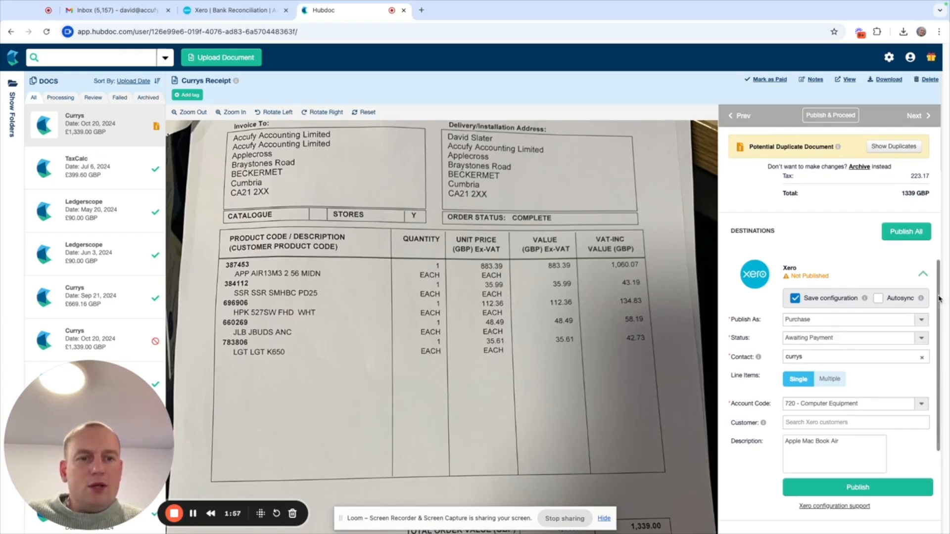
pyautogui.moveTo(939, 299); pyautogui.dragTo(937, 332)
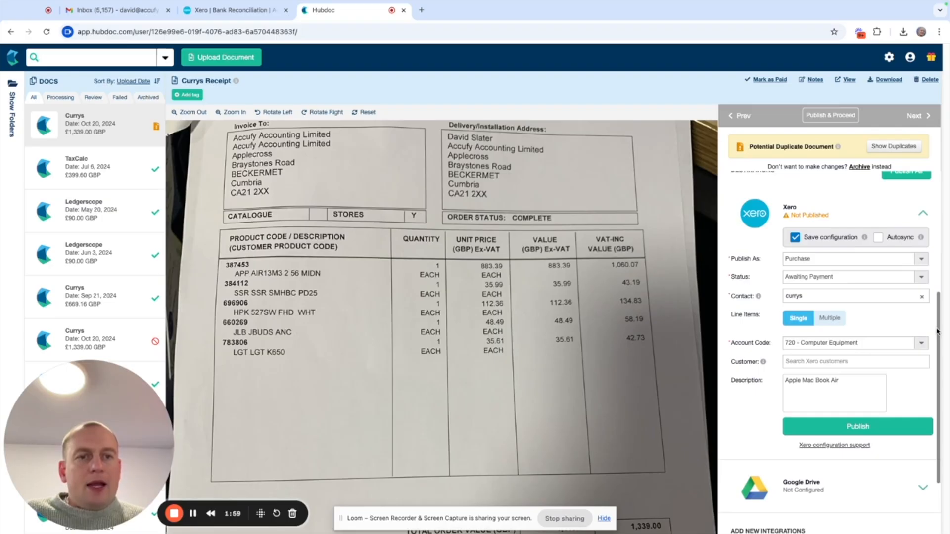
pyautogui.click(831, 320)
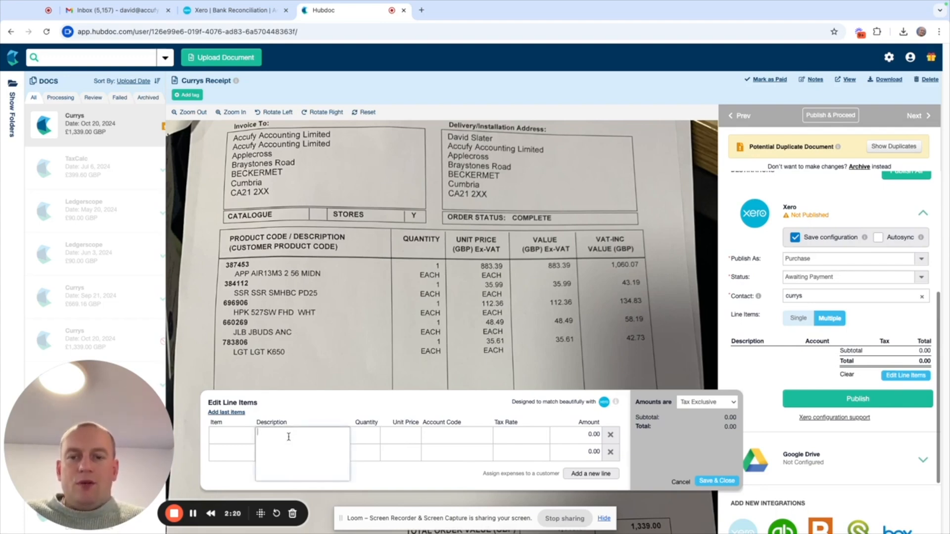
pyautogui.click(711, 481)
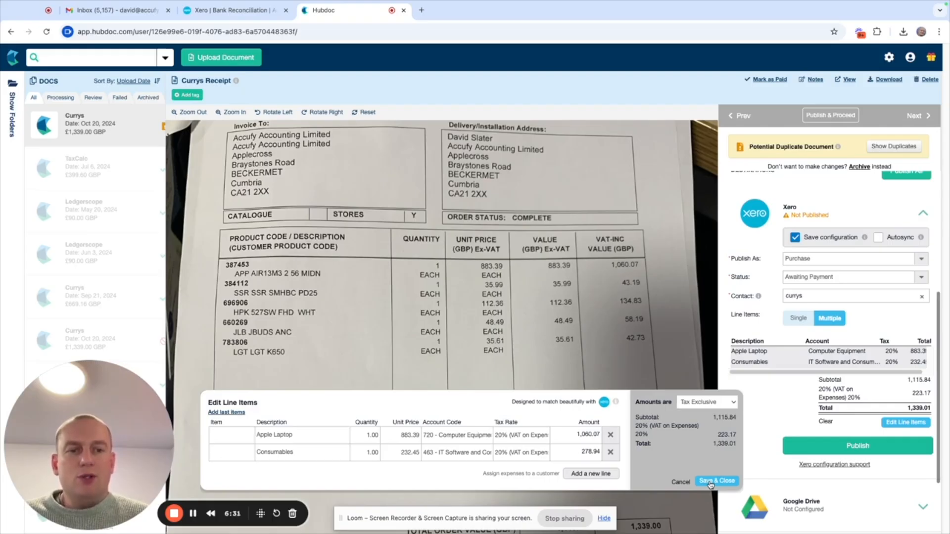
pyautogui.click(711, 483)
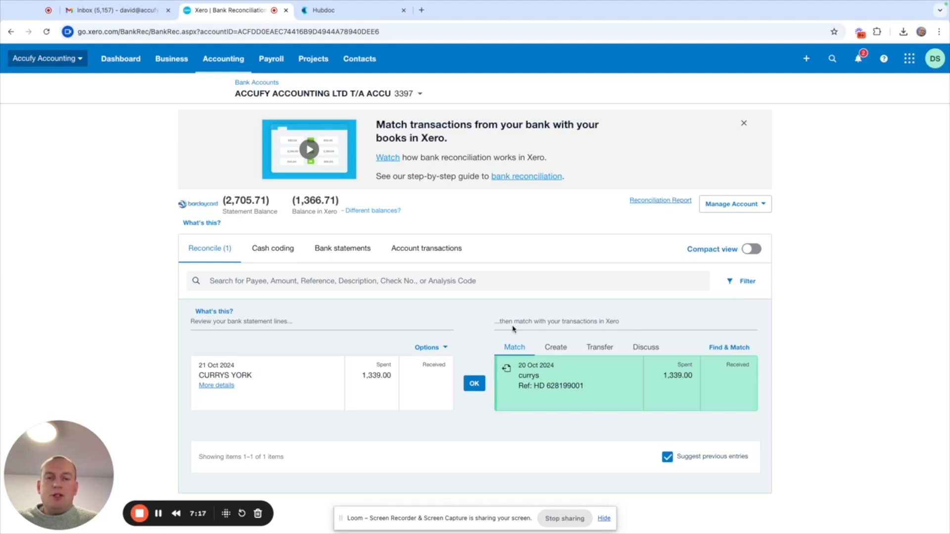
# - Switch to Xero and reconcile the 21 Oct 2024 CURRYS YORK payment of 1,339.00 with its suggested match
pyautogui.click(474, 384)
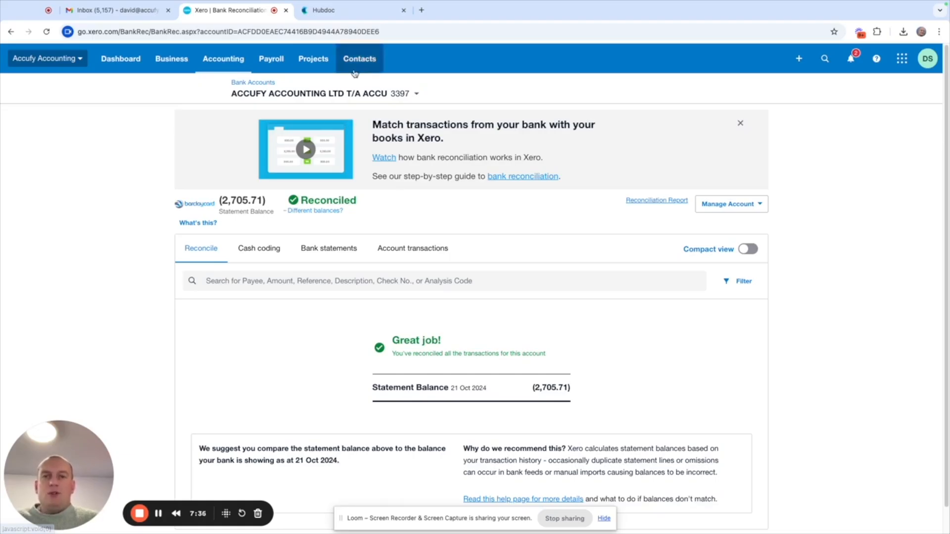
# - Open the draft fixed asset Apple Mac Book Air from the fixed asset register for editing
pyautogui.click(230, 61)
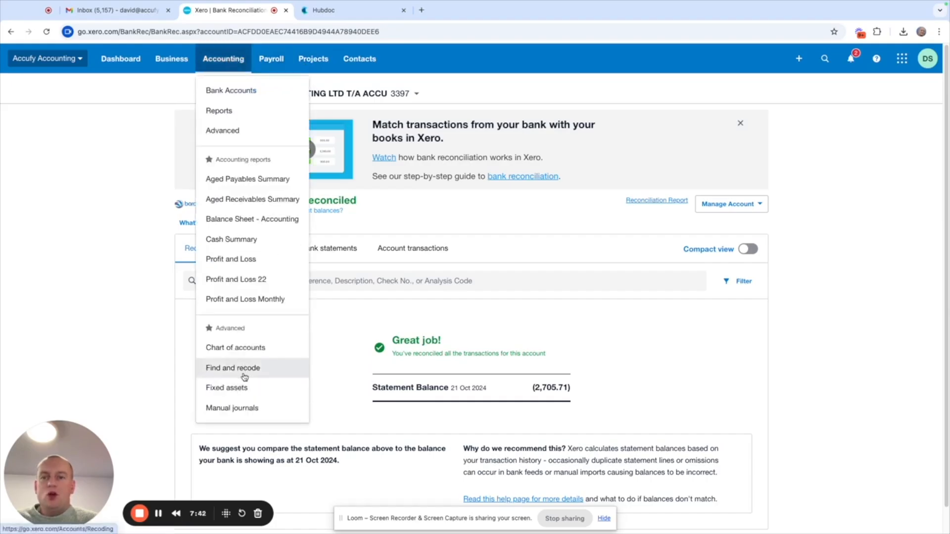
pyautogui.click(244, 390)
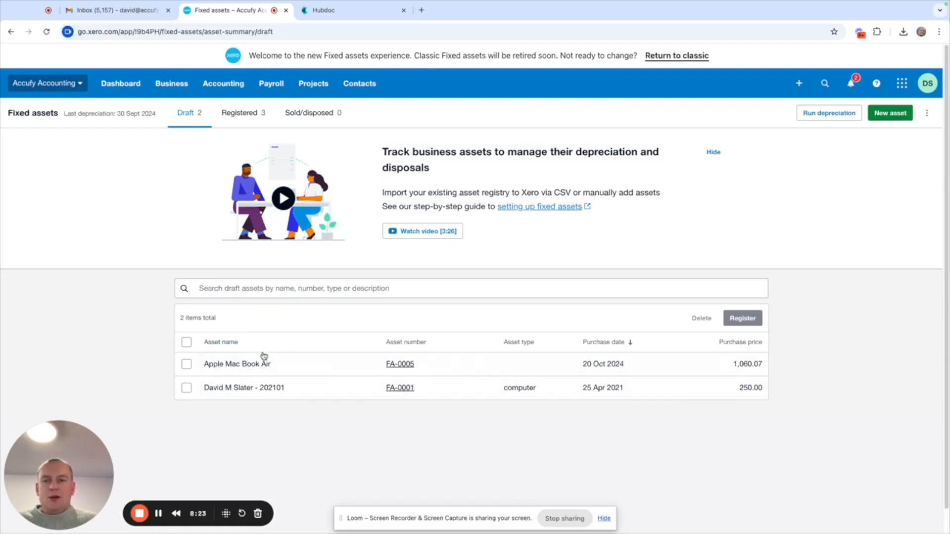
pyautogui.click(248, 365)
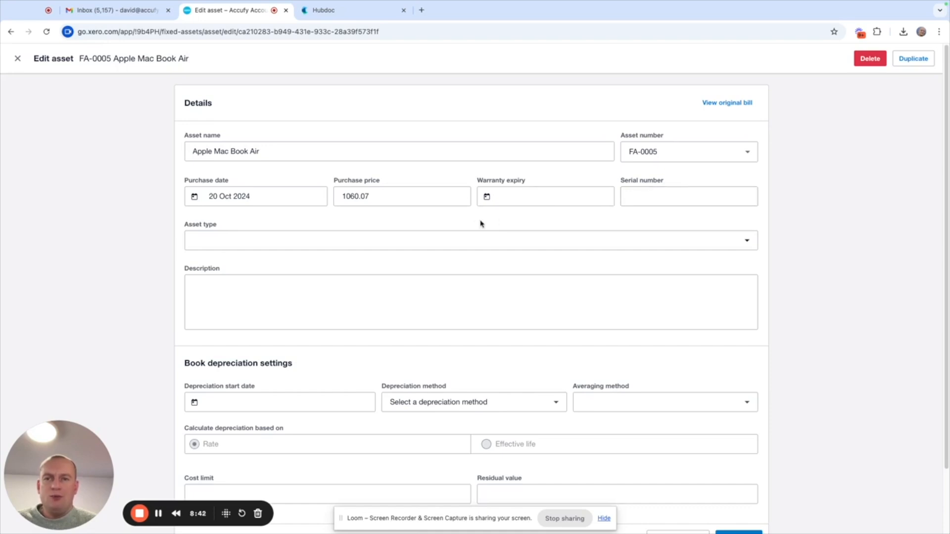
# - Start a new asset type for the Apple Mac Book Air and name it Computer Equipment New
pyautogui.click(424, 243)
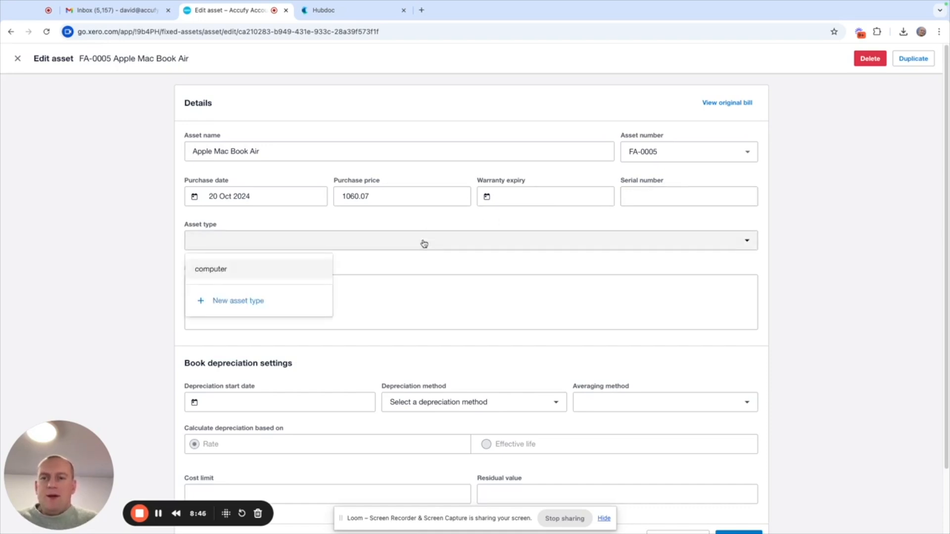
pyautogui.click(266, 303)
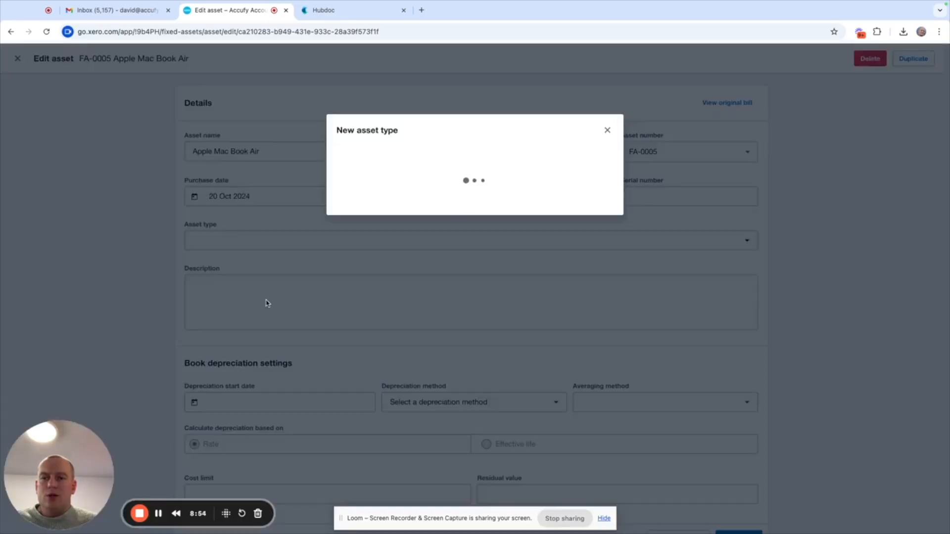
pyautogui.click(527, 160)
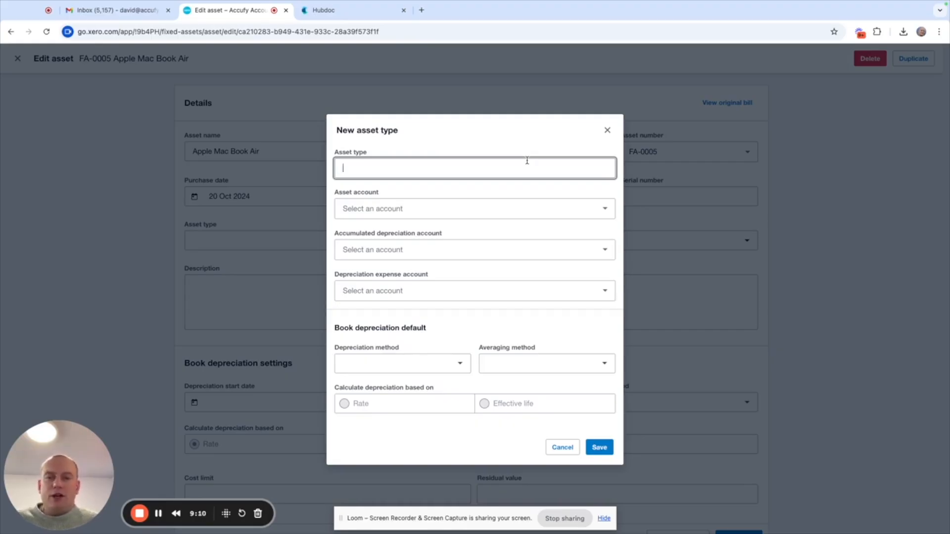
pyautogui.write('C')
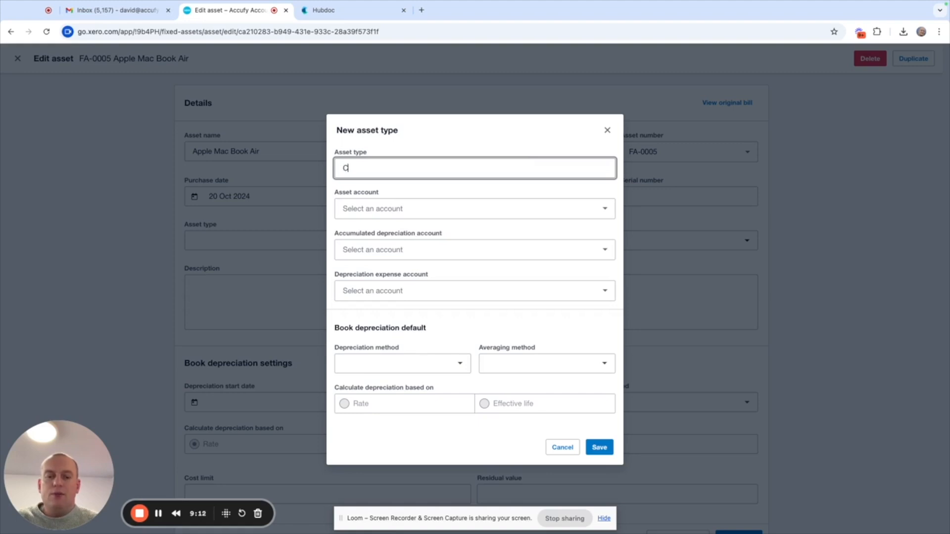
pyautogui.write('omputer ')
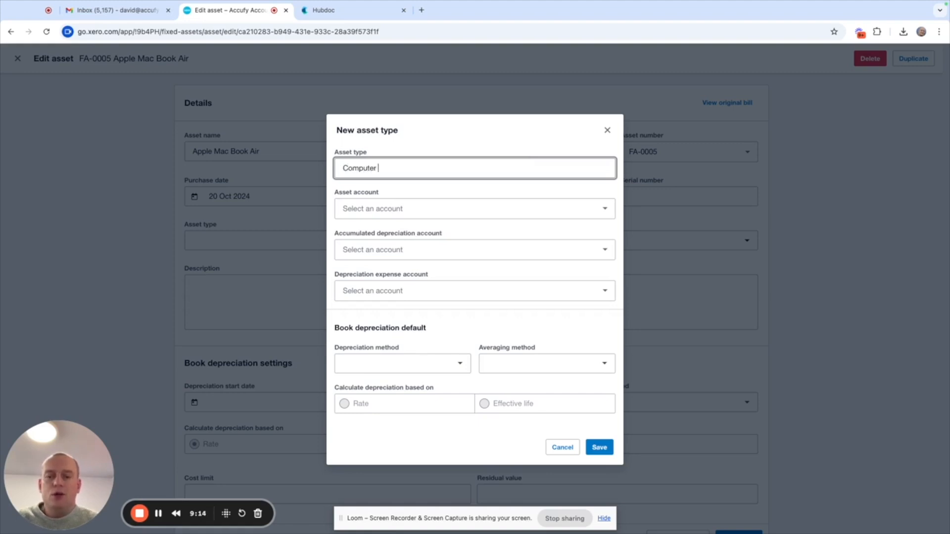
pyautogui.write('Equipment New')
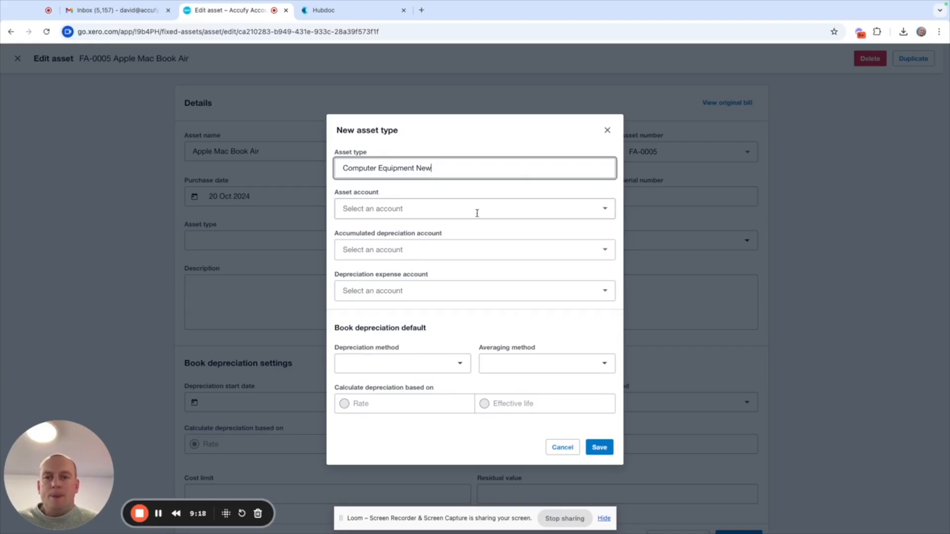
# - Set the asset account to 720 - Computer Equipment and the accumulated depreciation account to 721 - Less Accumulated Depreciation on Computer Equipment
pyautogui.click(604, 217)
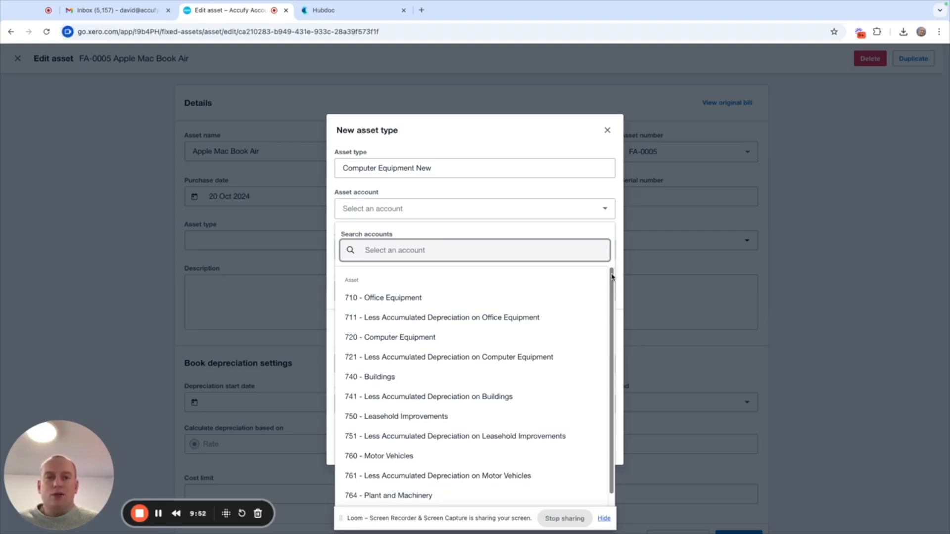
pyautogui.write('comput')
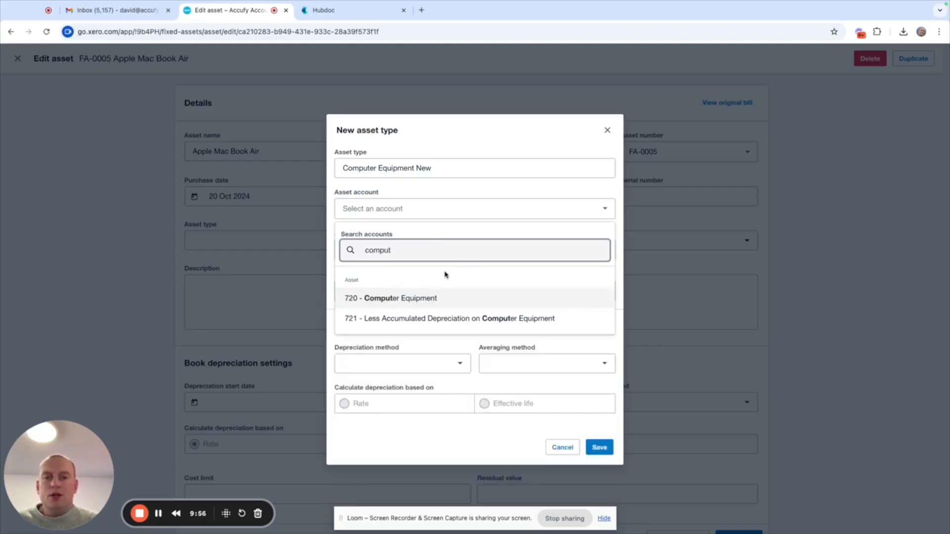
pyautogui.click(419, 300)
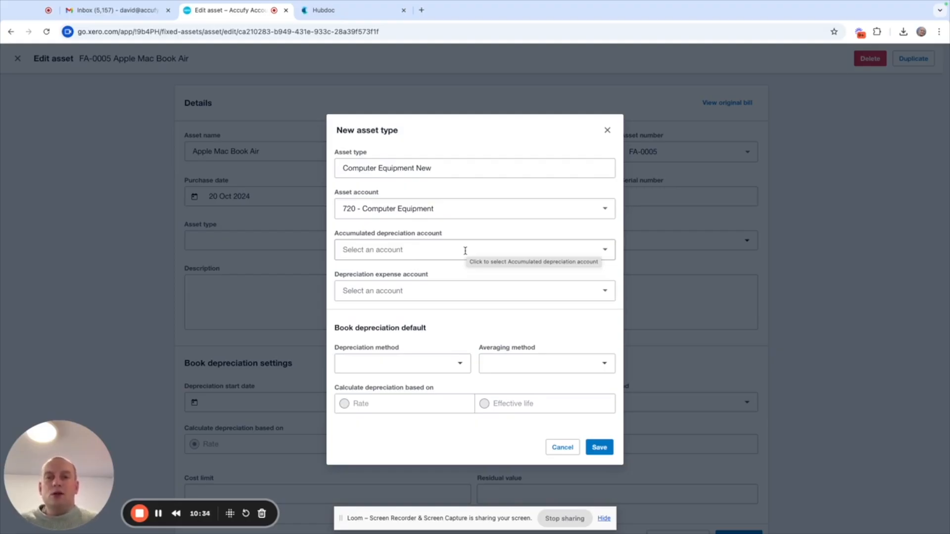
pyautogui.click(606, 251)
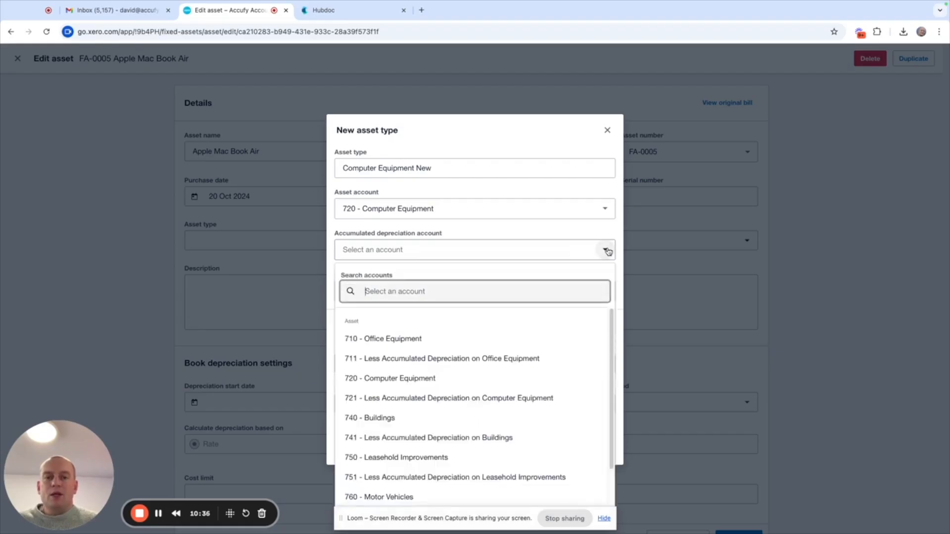
pyautogui.write('comput')
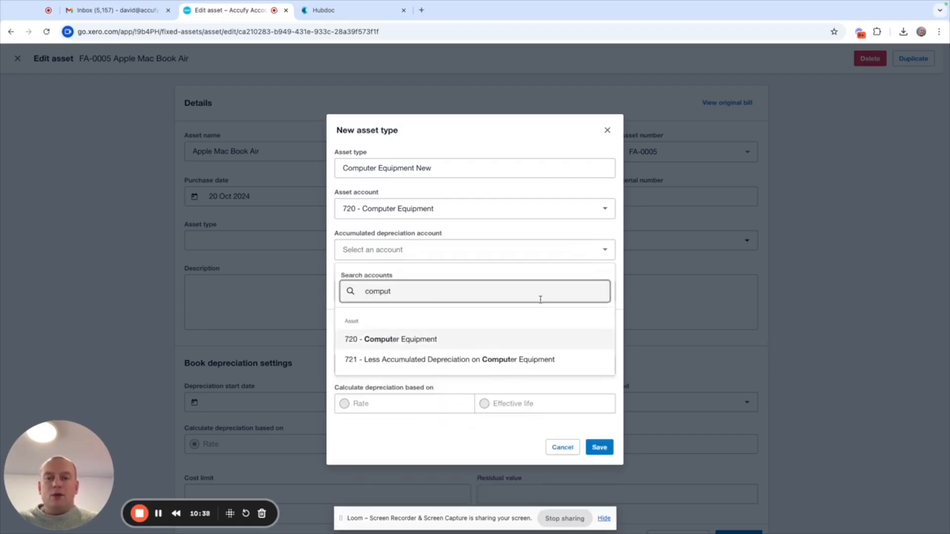
pyautogui.click(442, 368)
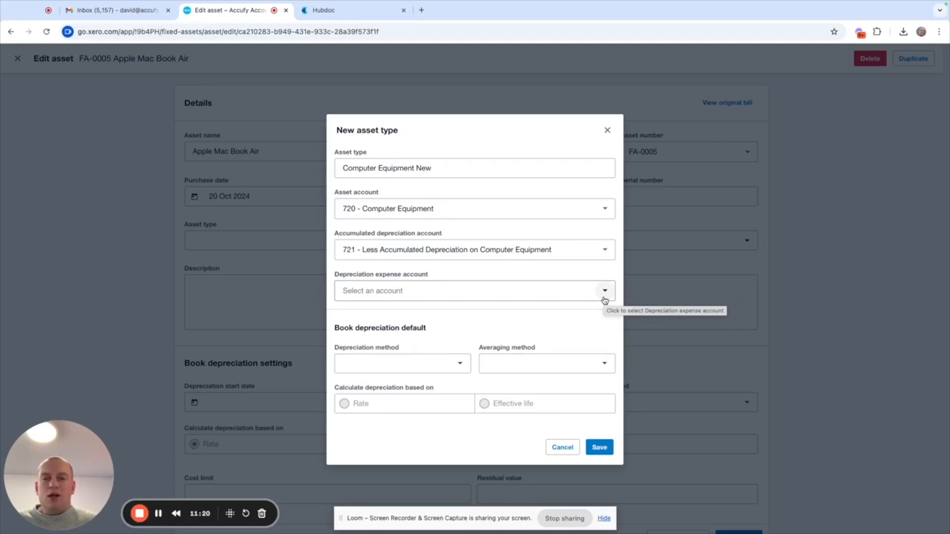
# - Set the new asset type's depreciation expense account to 416 - Depreciation Expense
pyautogui.click(605, 291)
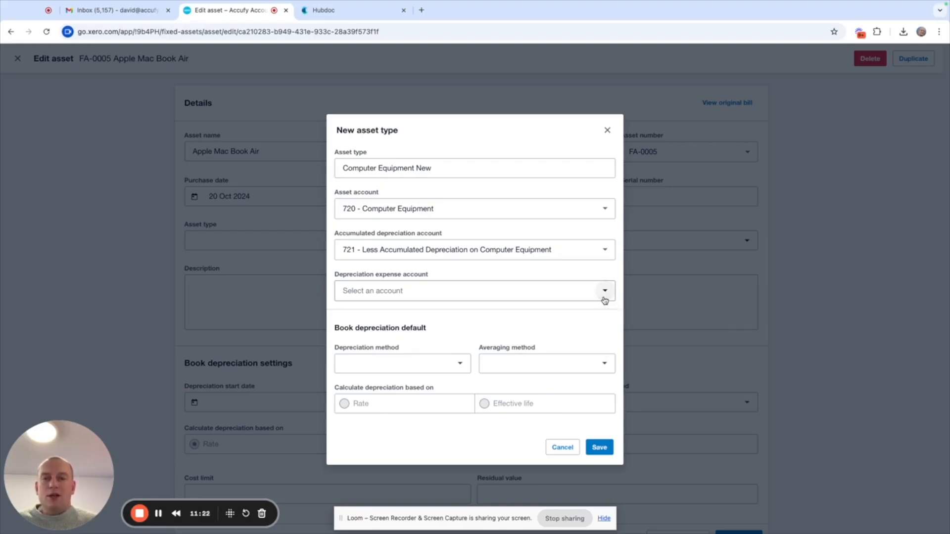
pyautogui.write('com')
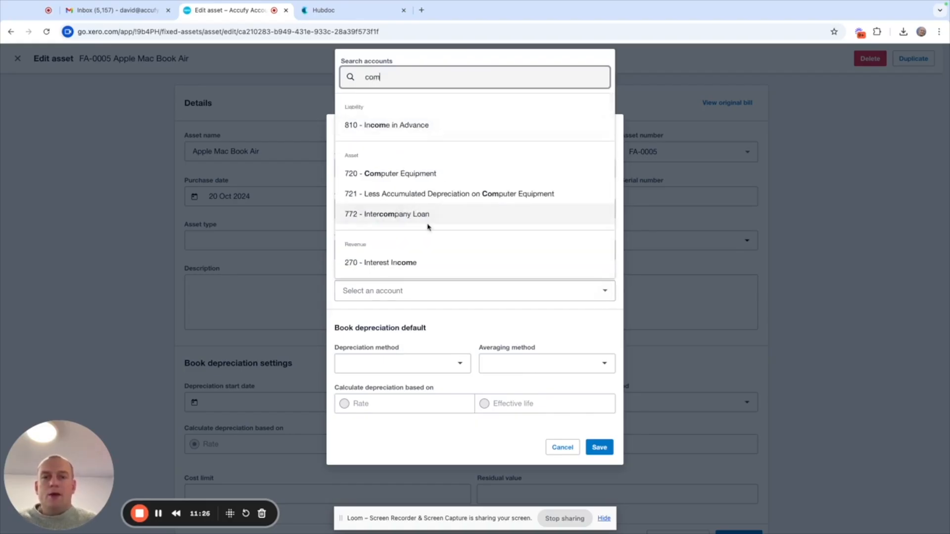
pyautogui.press('BackSpace')
pyautogui.press('BackSpace')
pyautogui.press('BackSpace')
pyautogui.write('depr')
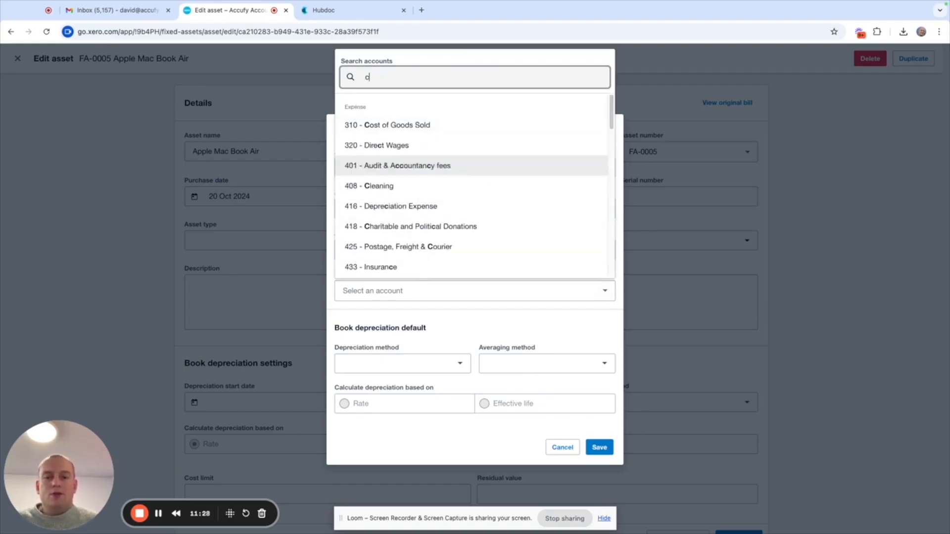
pyautogui.write('e')
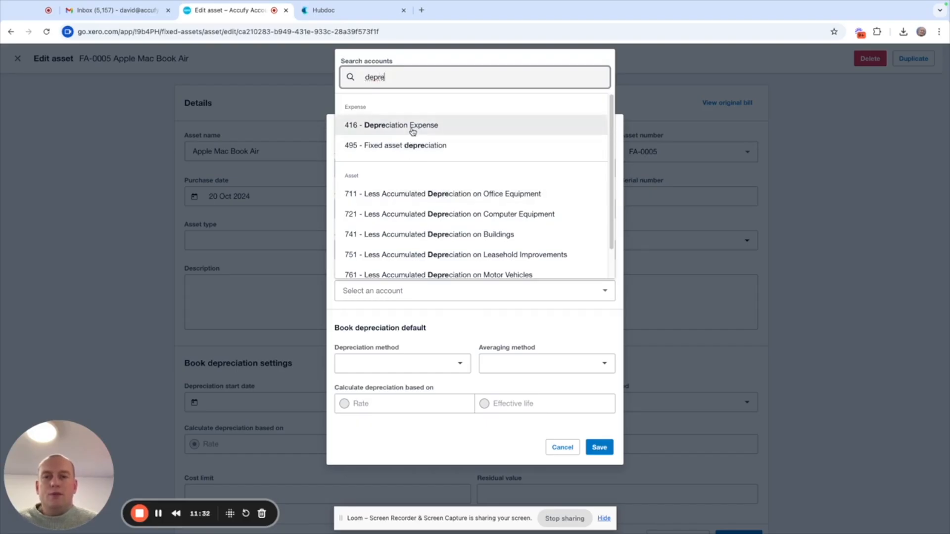
pyautogui.click(464, 131)
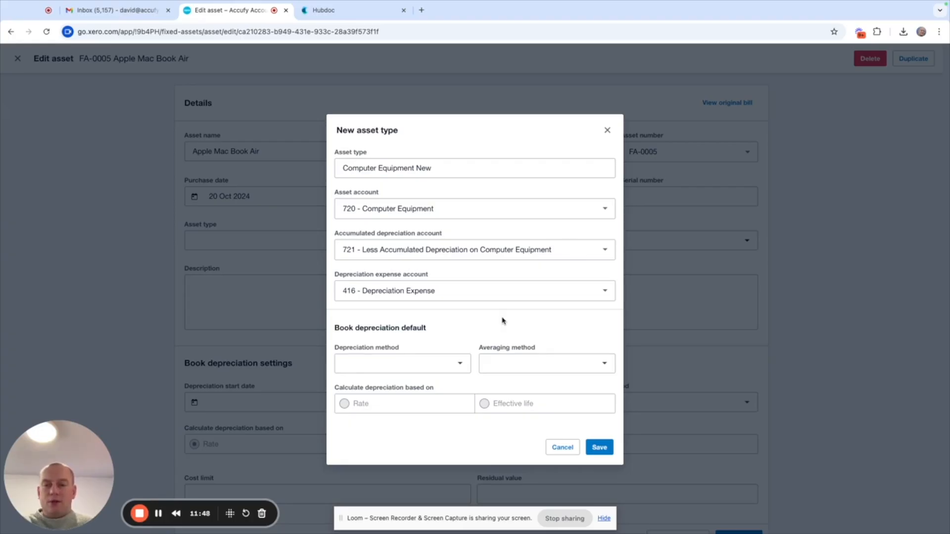
# - Set the asset type's depreciation method to Straight line and its averaging method to Full month
pyautogui.click(460, 367)
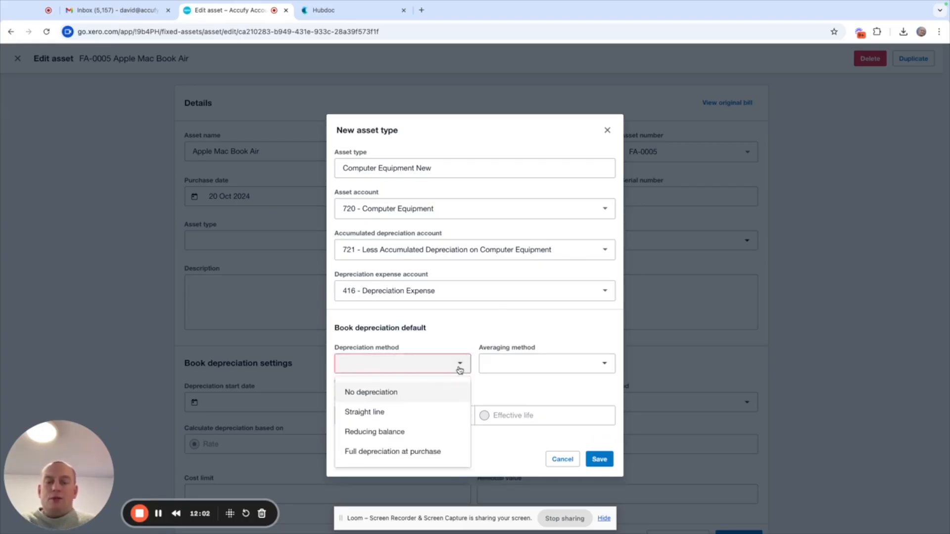
pyautogui.click(419, 413)
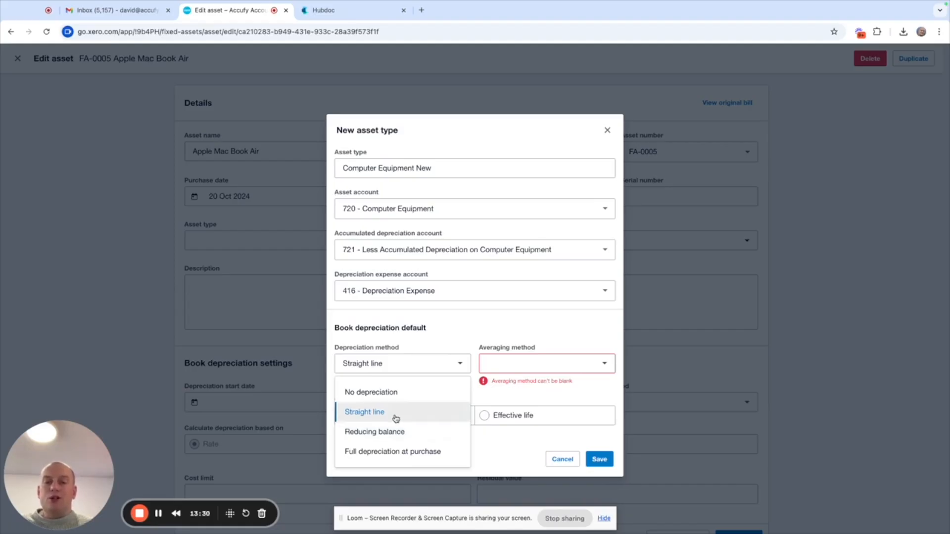
pyautogui.click(396, 418)
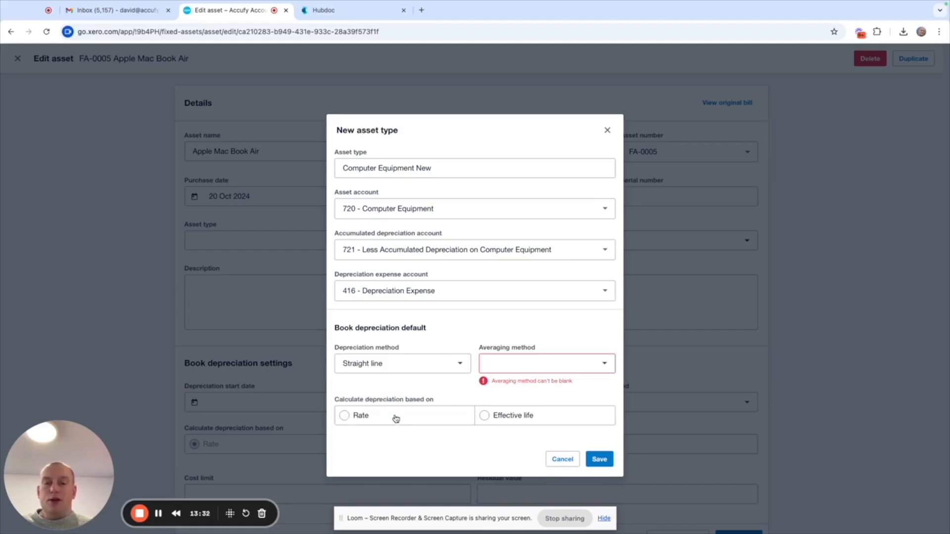
pyautogui.click(604, 367)
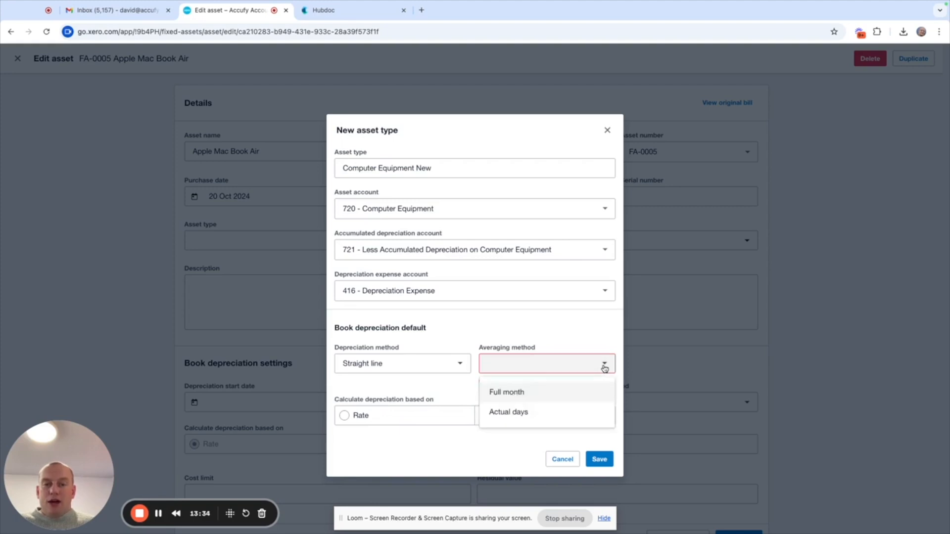
pyautogui.click(544, 397)
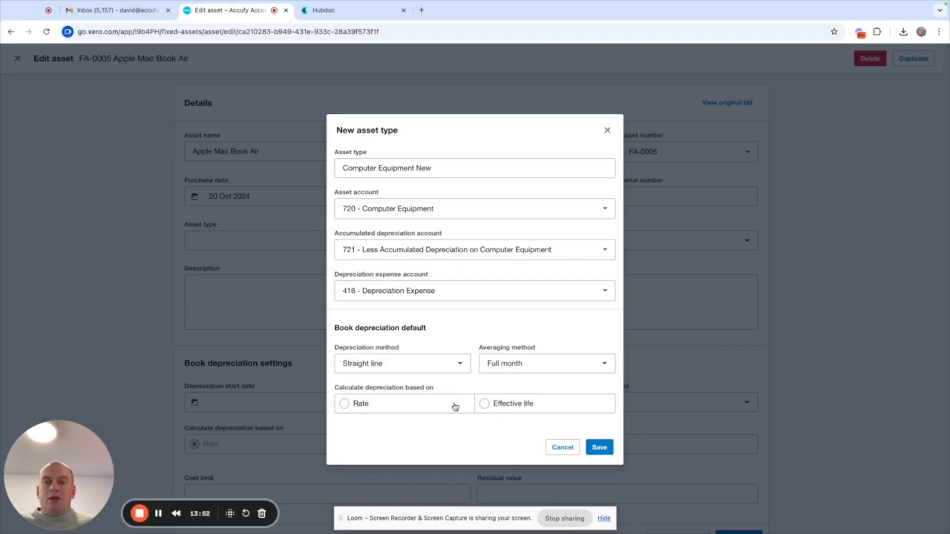
# - Base the depreciation on an effective life of 5 years and save the Computer Equipment New asset type
pyautogui.click(486, 405)
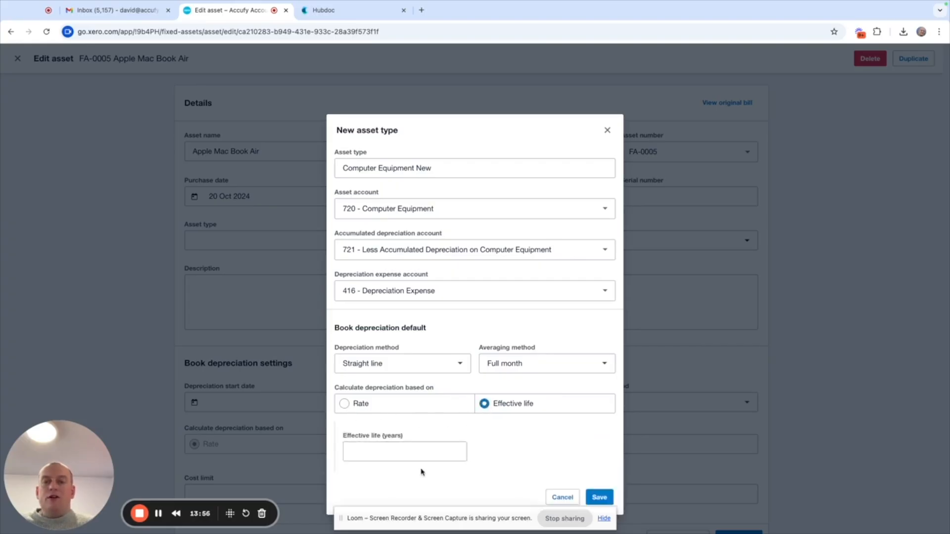
pyautogui.click(413, 451)
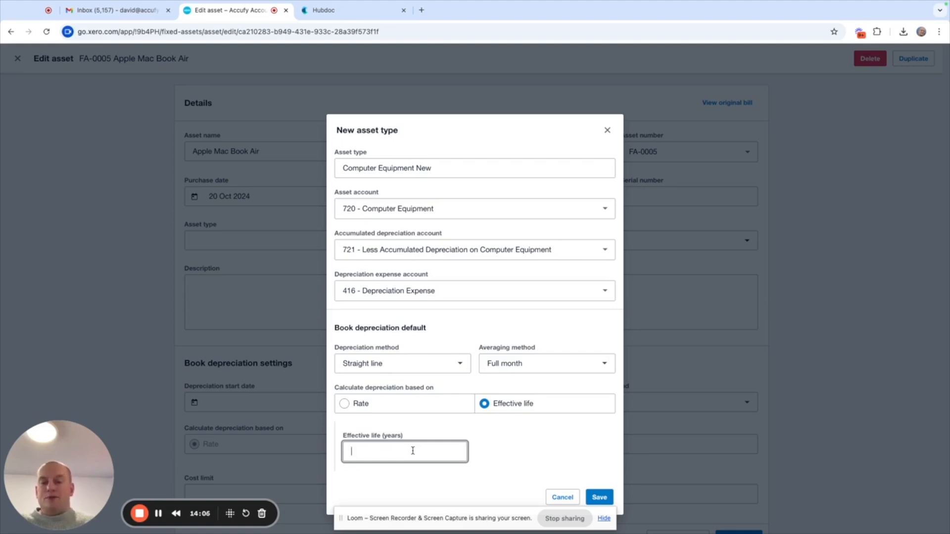
pyautogui.write('5')
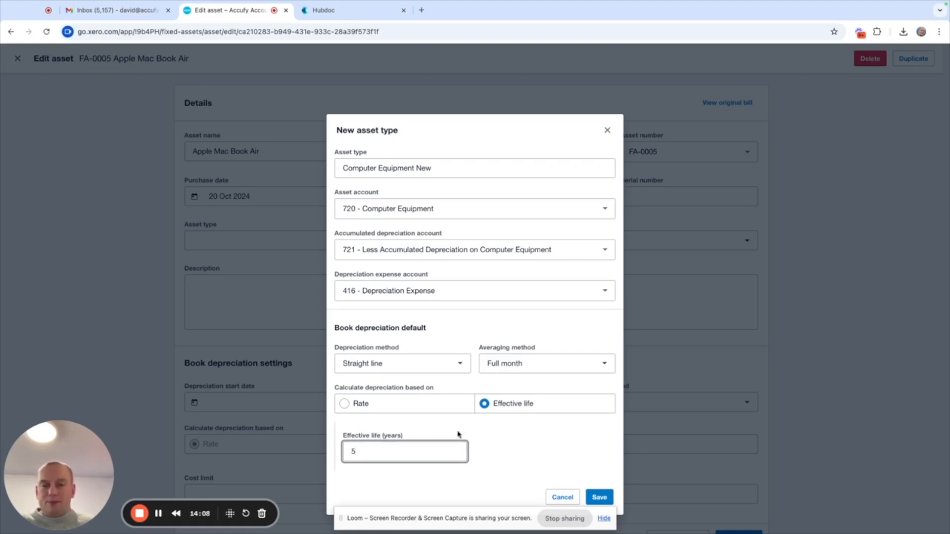
pyautogui.click(533, 444)
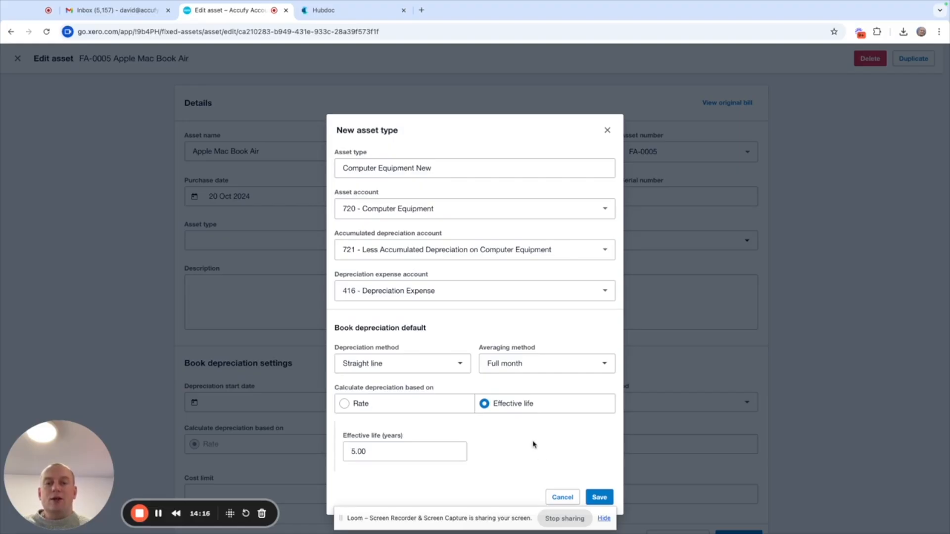
pyautogui.click(598, 499)
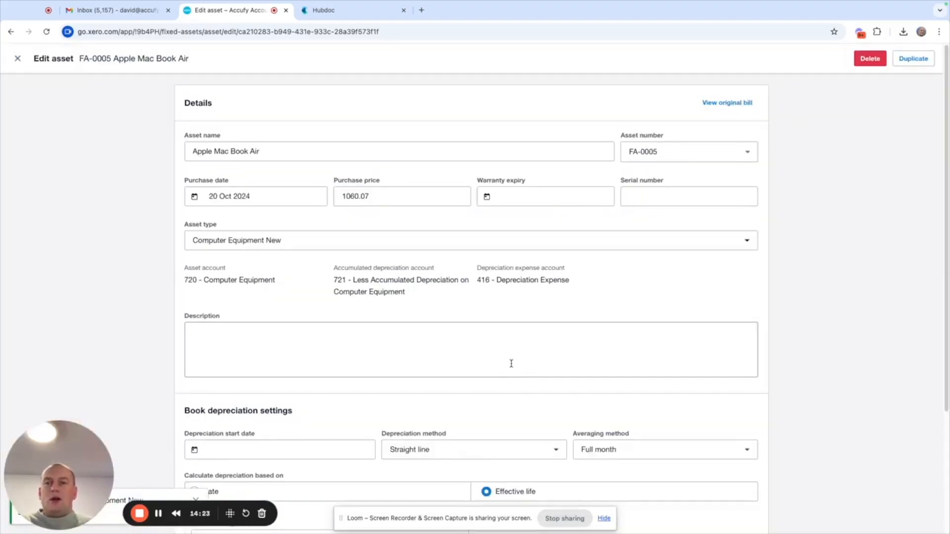
# - Change the asset type of the Apple Mac Book Air to the existing type computer
pyautogui.moveTo(1, 512)
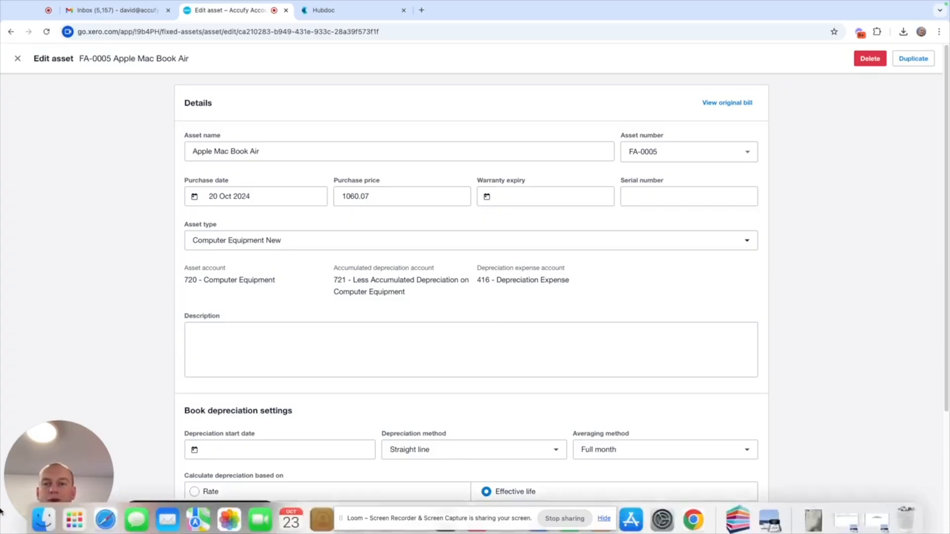
pyautogui.click(288, 241)
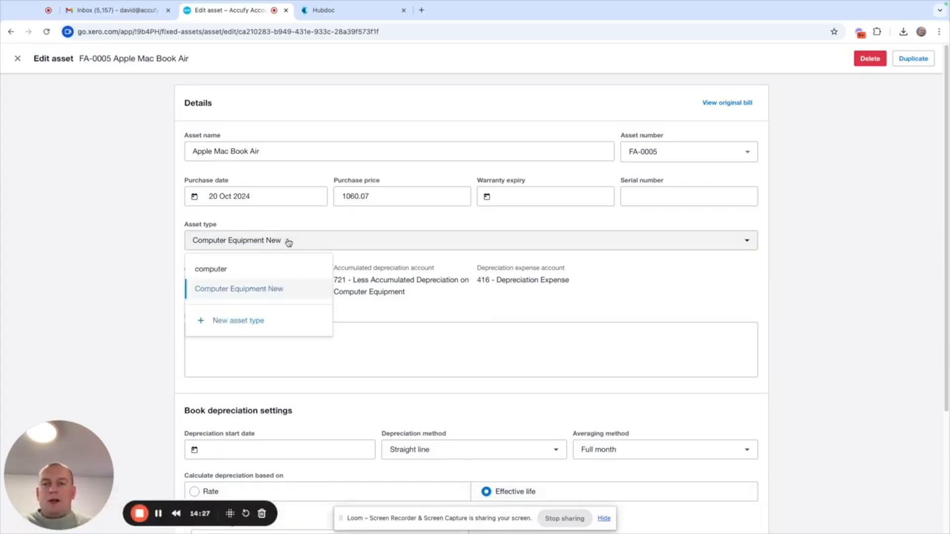
pyautogui.click(268, 270)
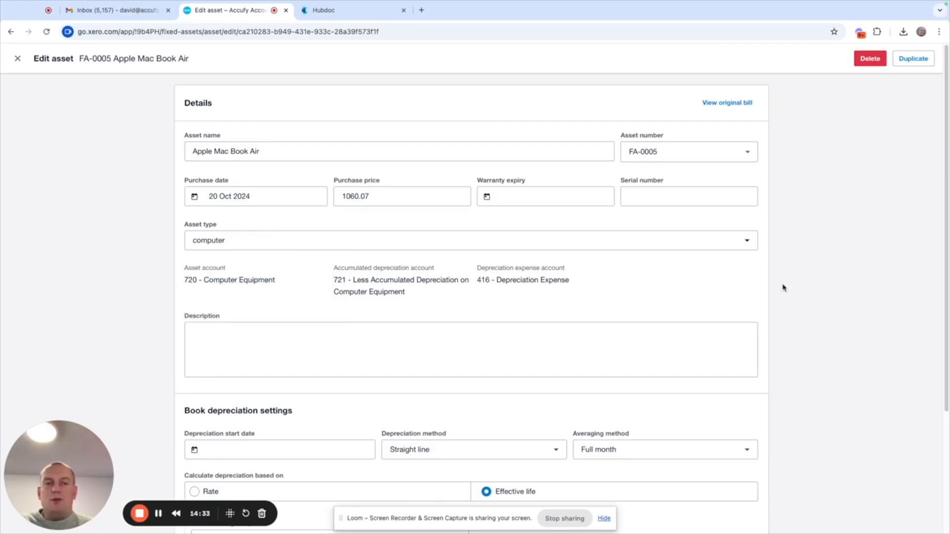
# - Set the depreciation start date of the Apple Mac Book Air to 20 October 2024
pyautogui.scroll(-5, 784, 288)
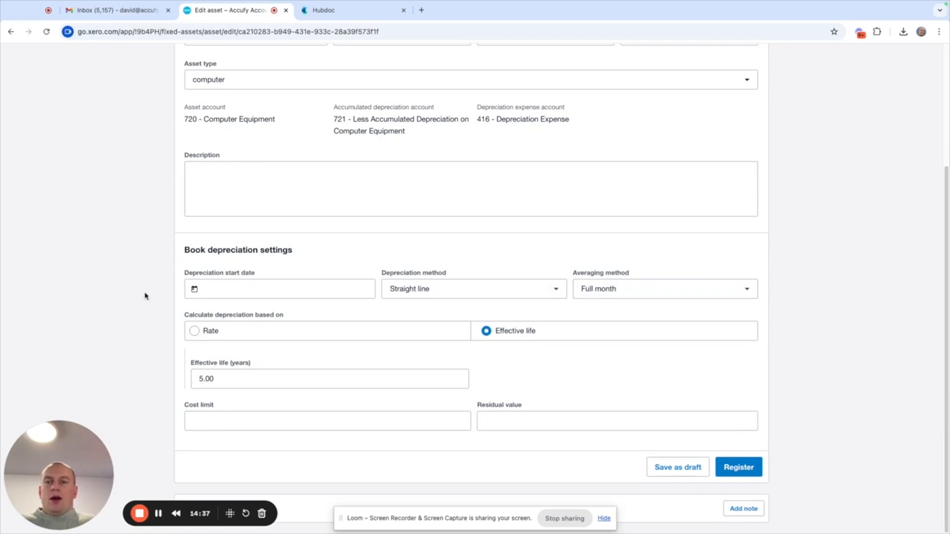
pyautogui.click(235, 291)
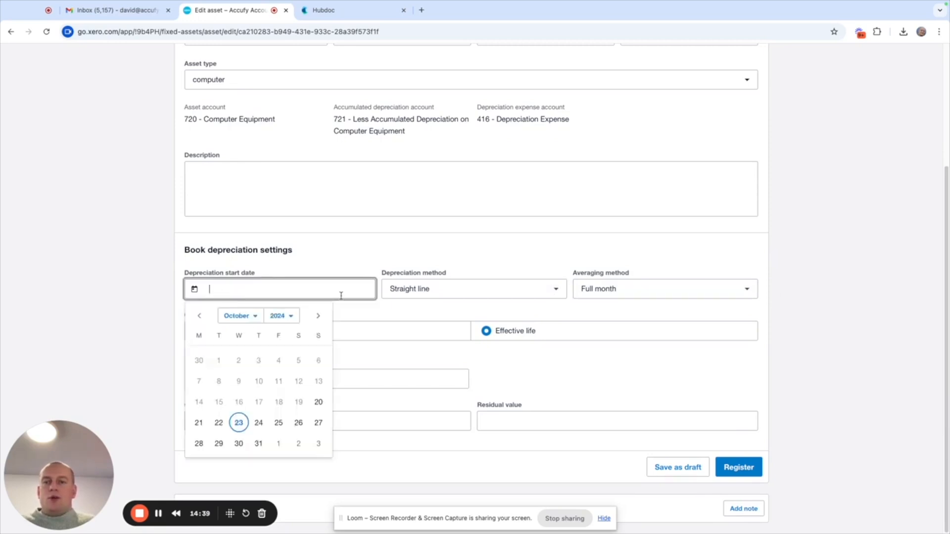
pyautogui.click(800, 272)
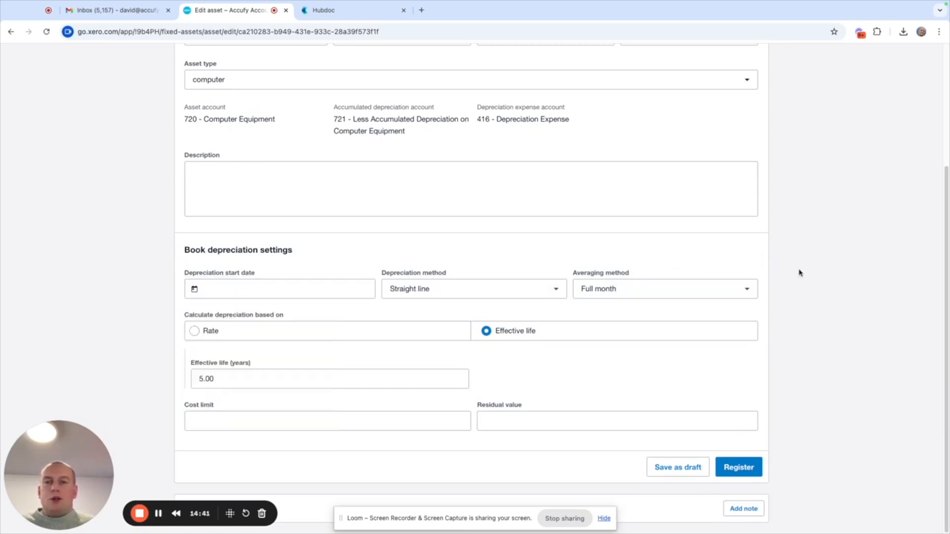
pyautogui.scroll(2, 800, 273)
pyautogui.scroll(-1, 800, 272)
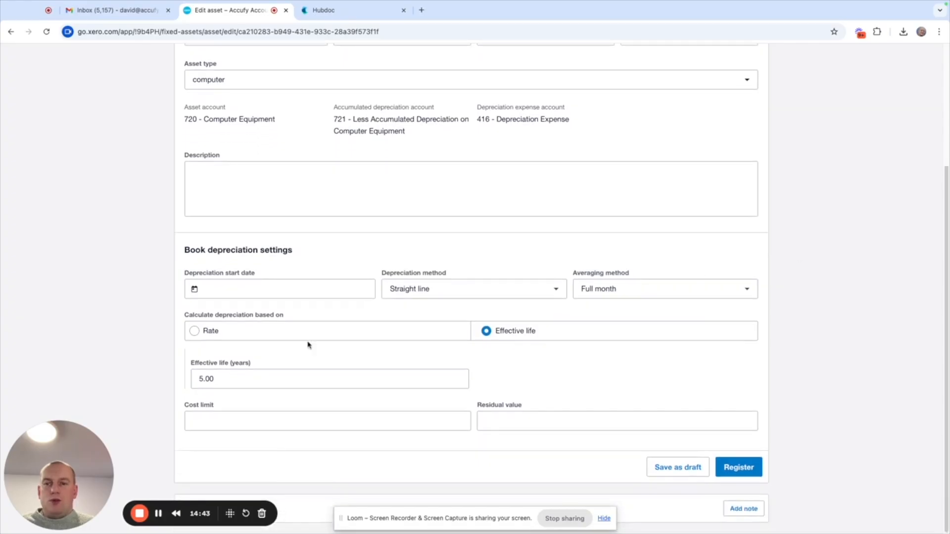
pyautogui.click(231, 289)
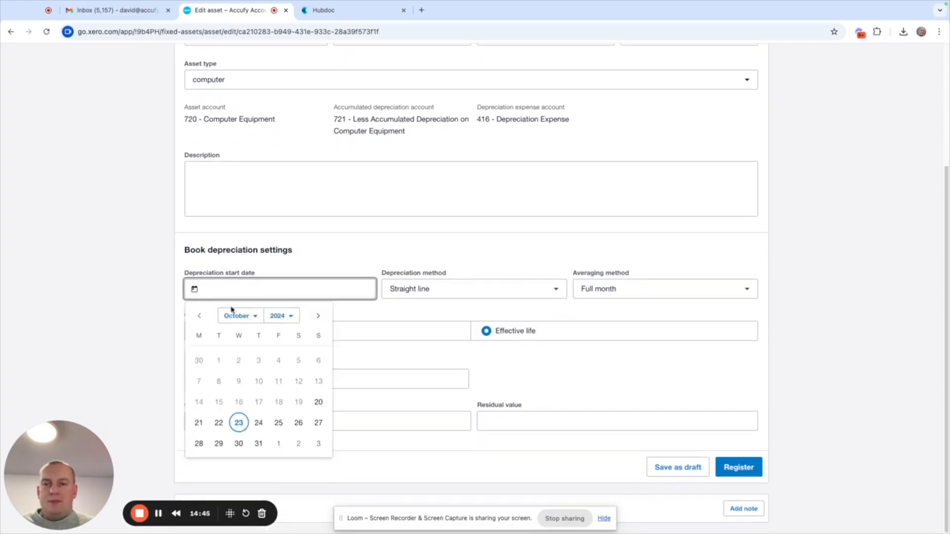
pyautogui.click(319, 402)
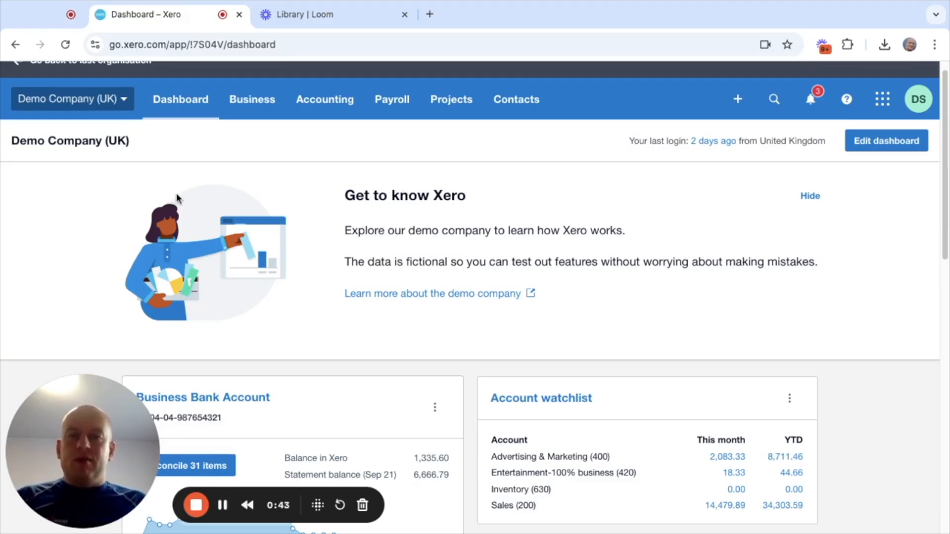
# - Open the reconciliation of the Demo Company (UK) Business Bank Account and examine the 21 Sep 2024 tenancy deposit and protected deposit lines
pyautogui.scroll(-1, 183, 197)
pyautogui.scroll(-5, 185, 197)
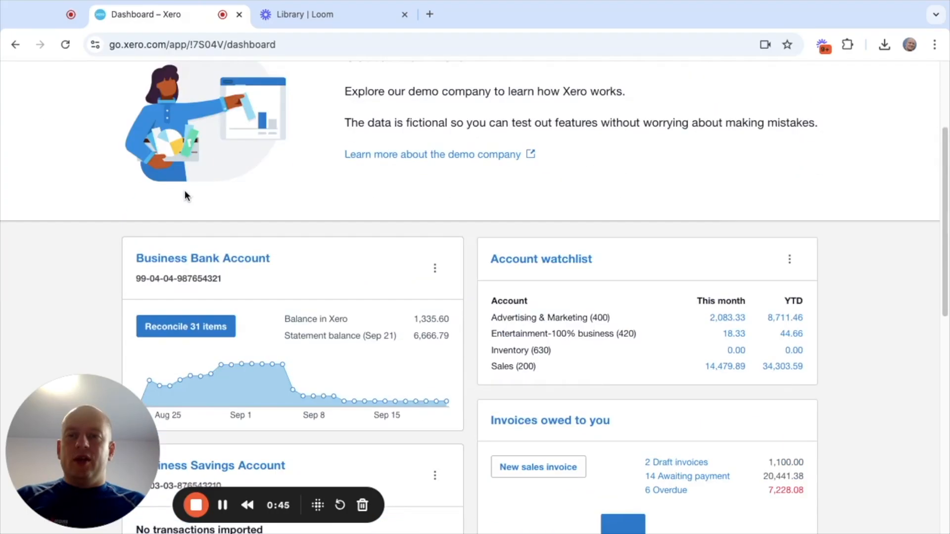
pyautogui.scroll(1, 240, 232)
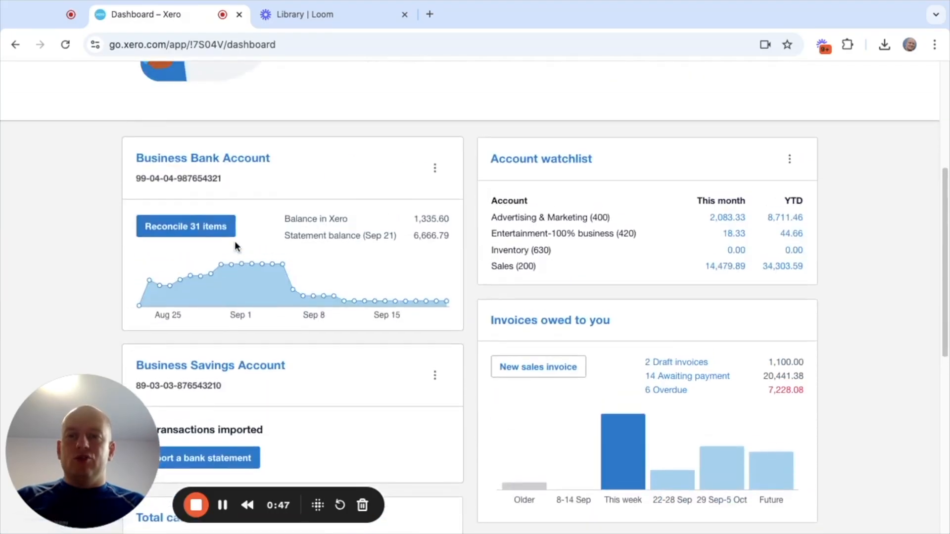
pyautogui.click(194, 227)
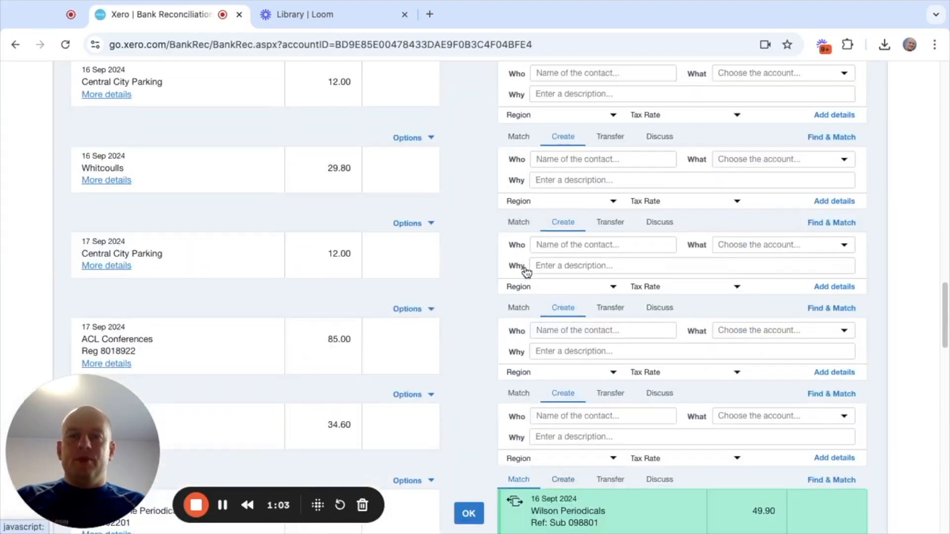
pyautogui.scroll(-10, 523, 269)
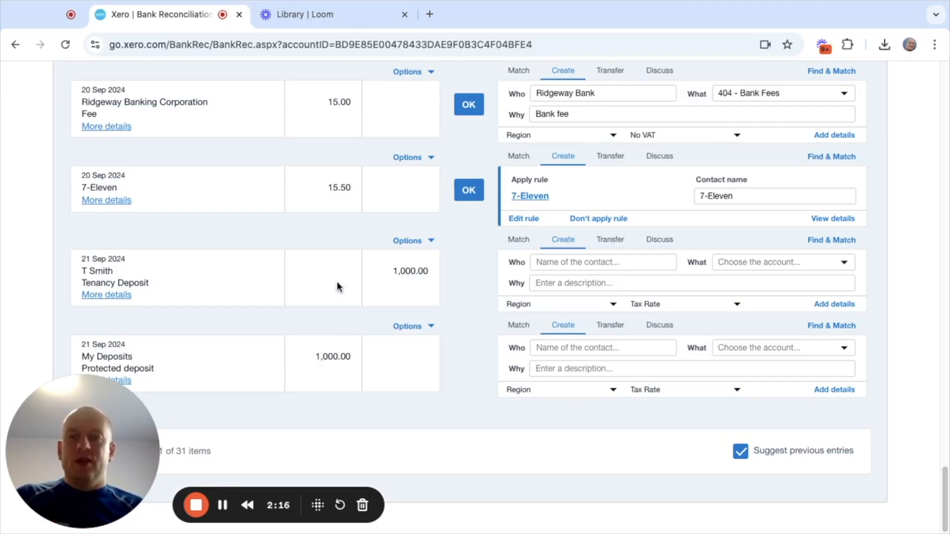
pyautogui.scroll(20, 338, 276)
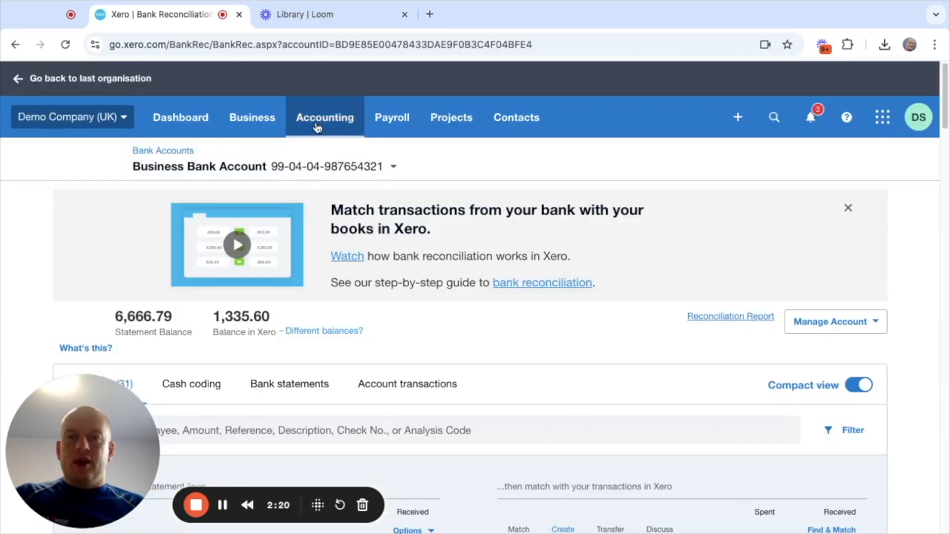
# - Open the chart of accounts, restrict it to liabilities, and look through the liability accounts
pyautogui.click(317, 128)
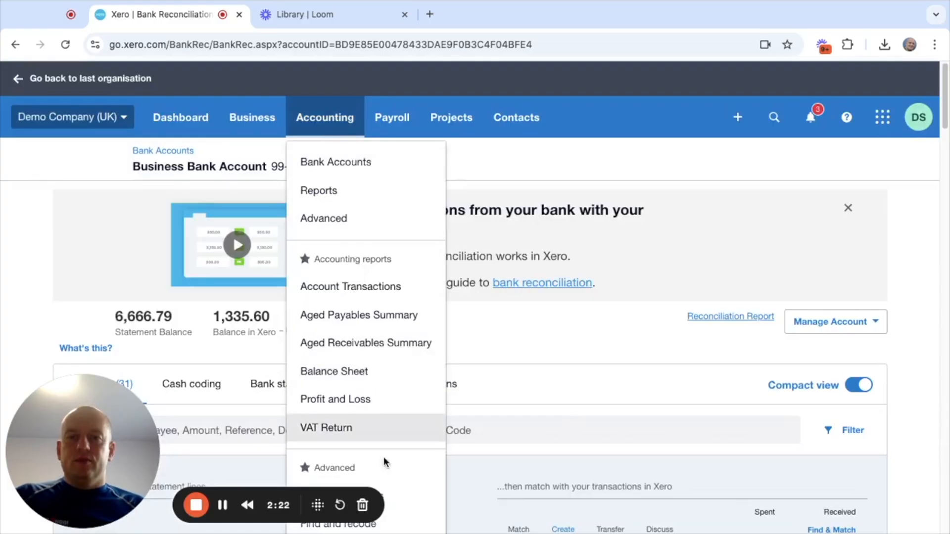
pyautogui.scroll(-1, 387, 461)
pyautogui.scroll(-4, 391, 432)
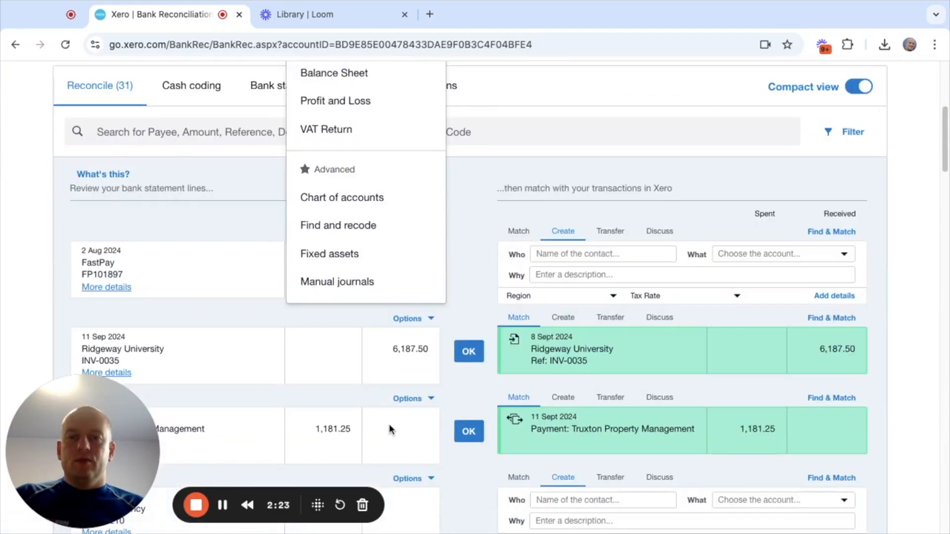
pyautogui.click(350, 198)
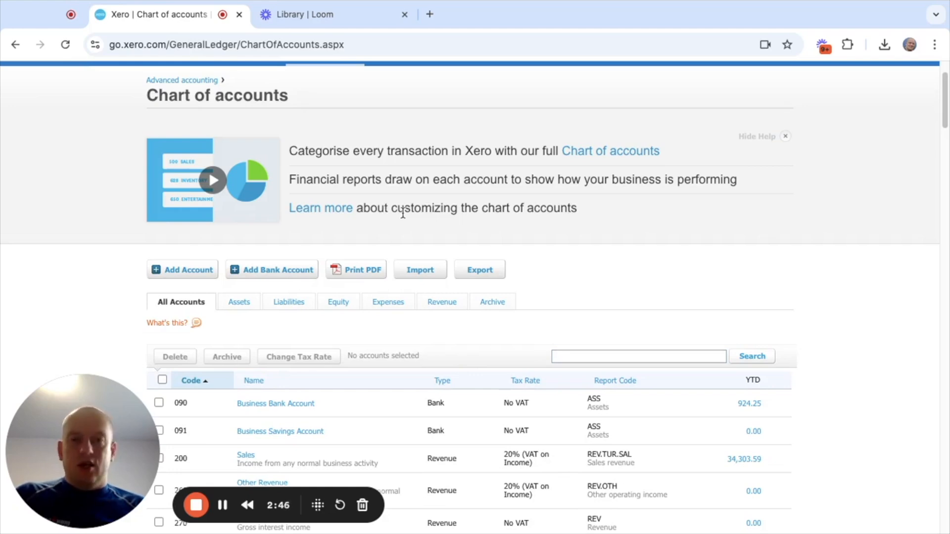
pyautogui.scroll(-2, 404, 231)
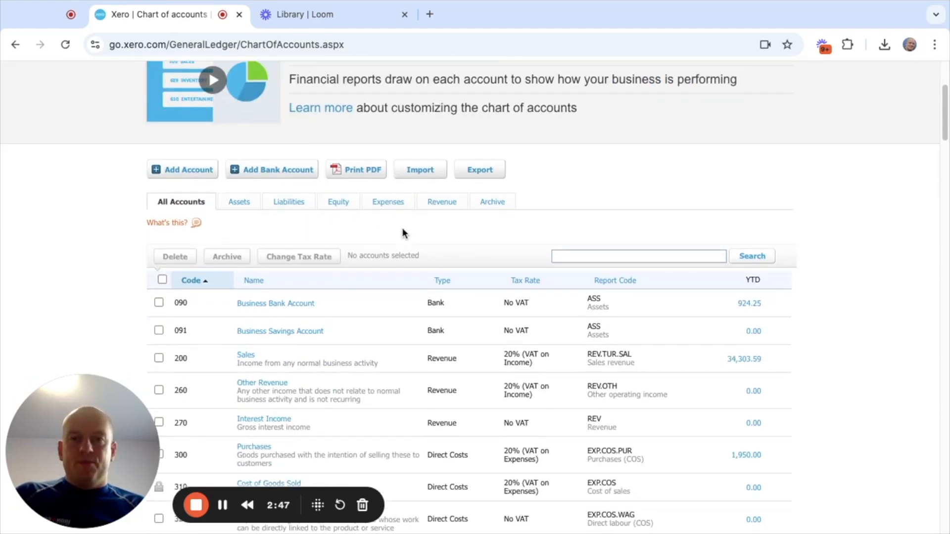
pyautogui.click(296, 203)
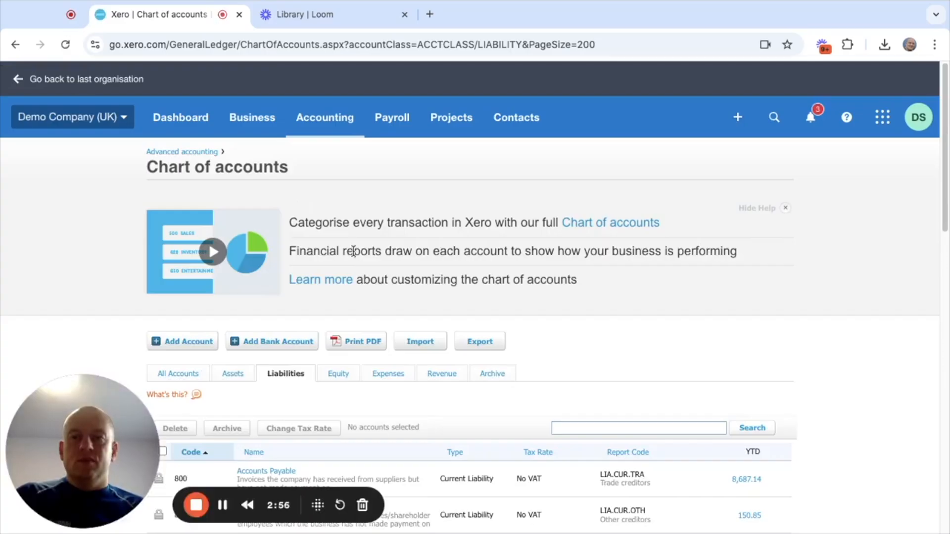
pyautogui.scroll(-15, 353, 251)
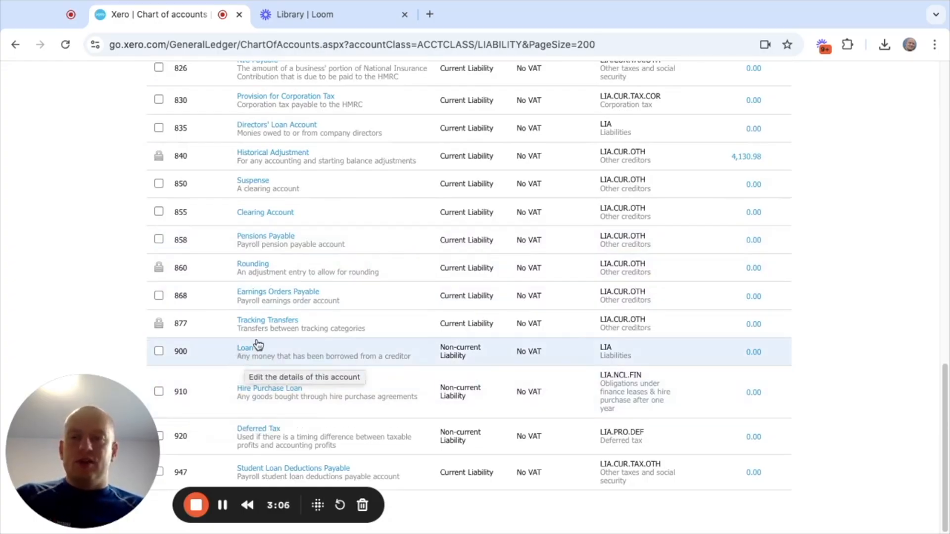
# - Start a new account in the chart of accounts and set its account type to Liability
pyautogui.scroll(15, 251, 338)
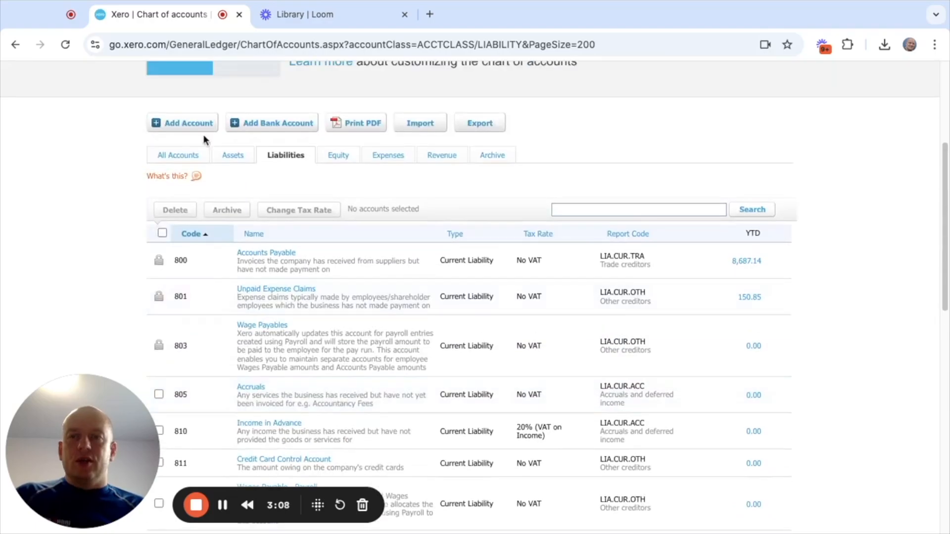
pyautogui.click(187, 124)
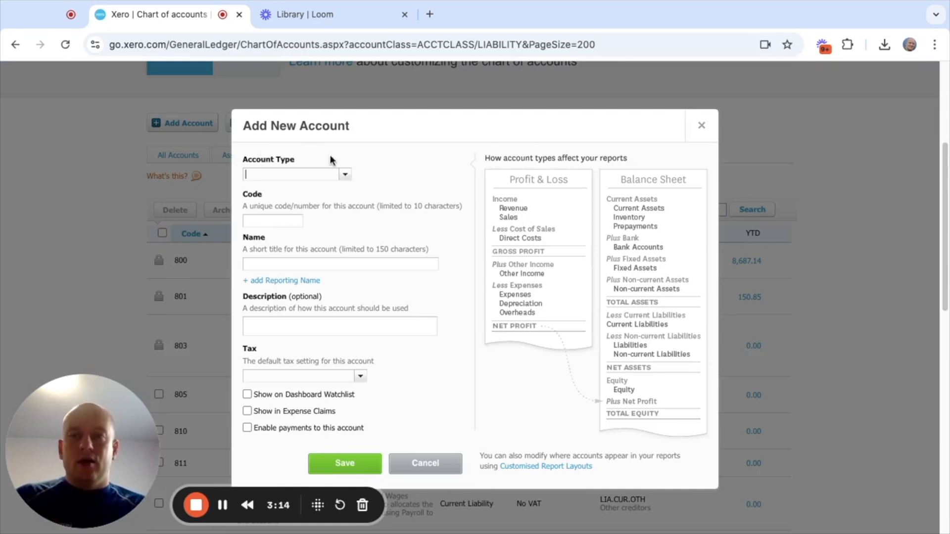
pyautogui.click(345, 177)
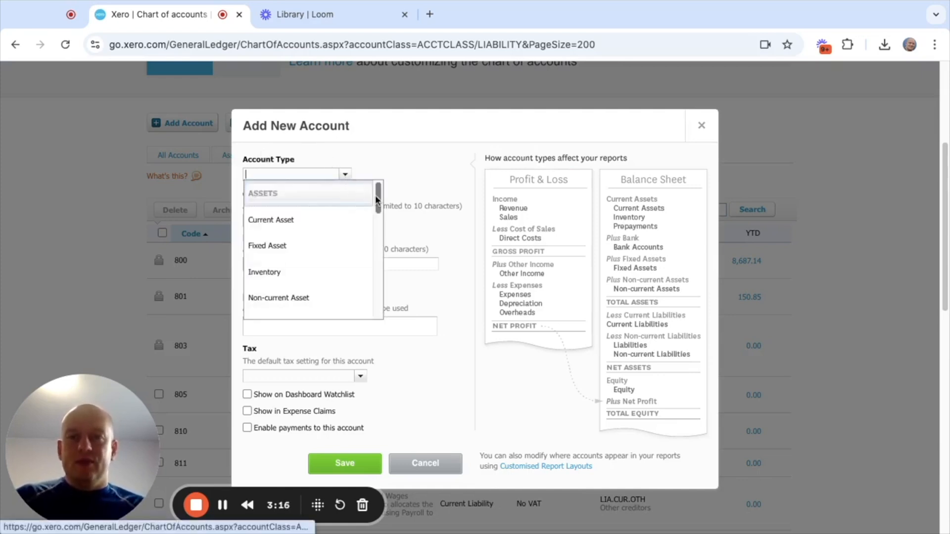
pyautogui.moveTo(378, 198); pyautogui.dragTo(385, 284)
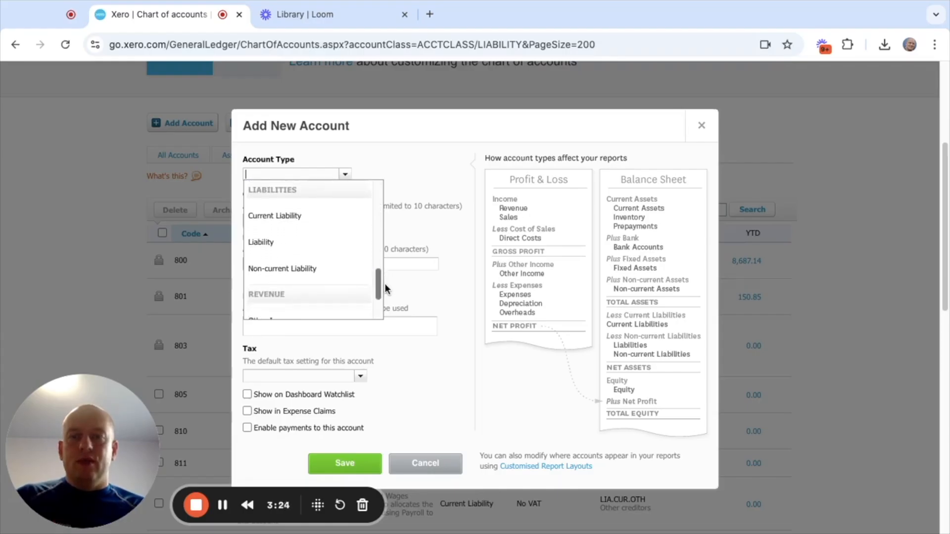
pyautogui.click(345, 253)
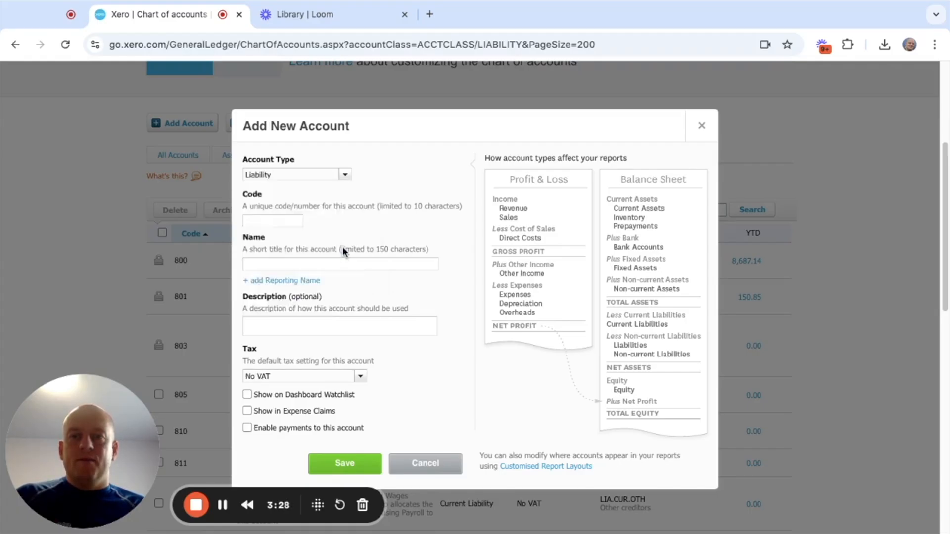
# - Give the new liability account the code 921 and the name Deposits received from tenants, and save it
pyautogui.click(257, 218)
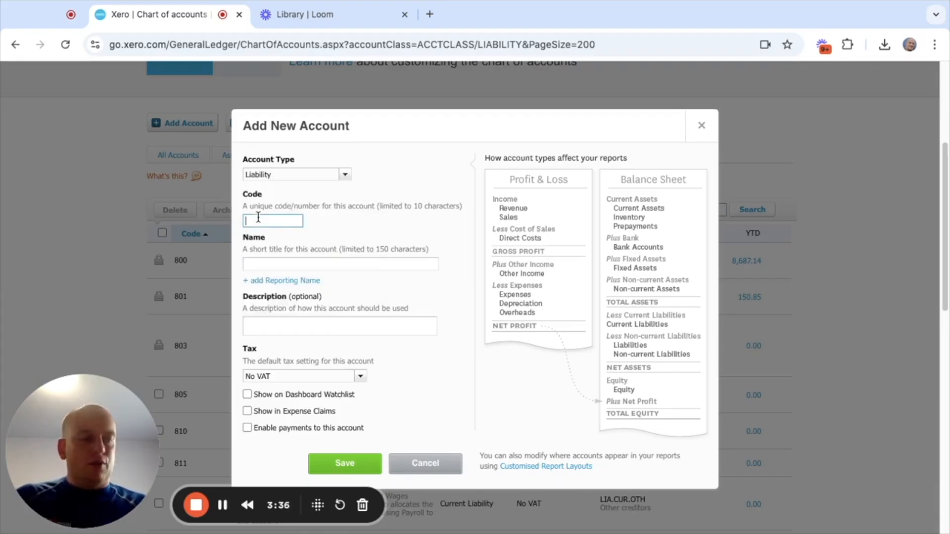
pyautogui.write('921')
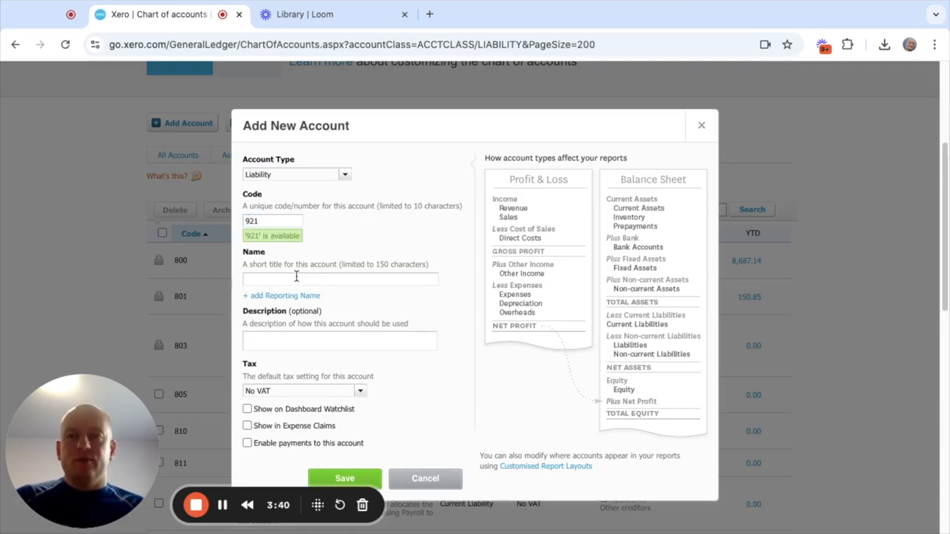
pyautogui.click(295, 278)
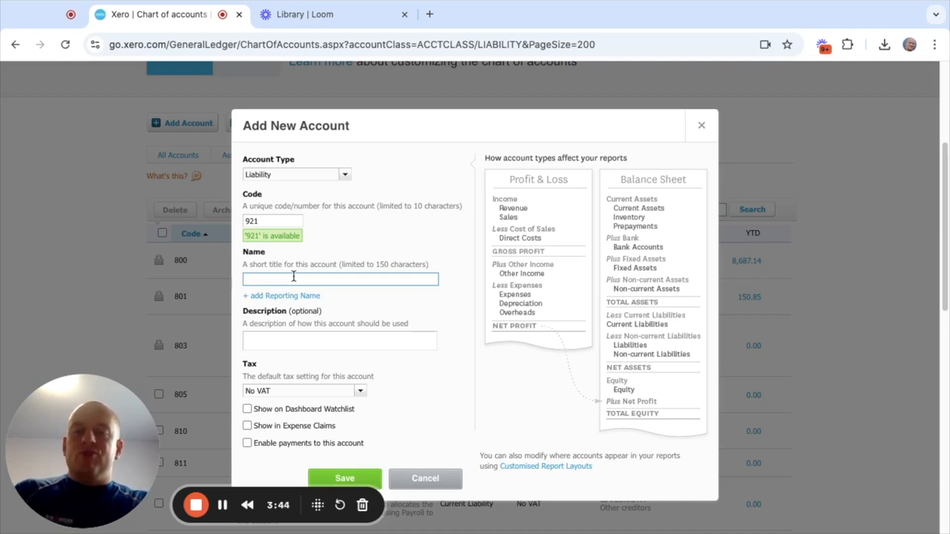
pyautogui.write('Deposits received from tenants')
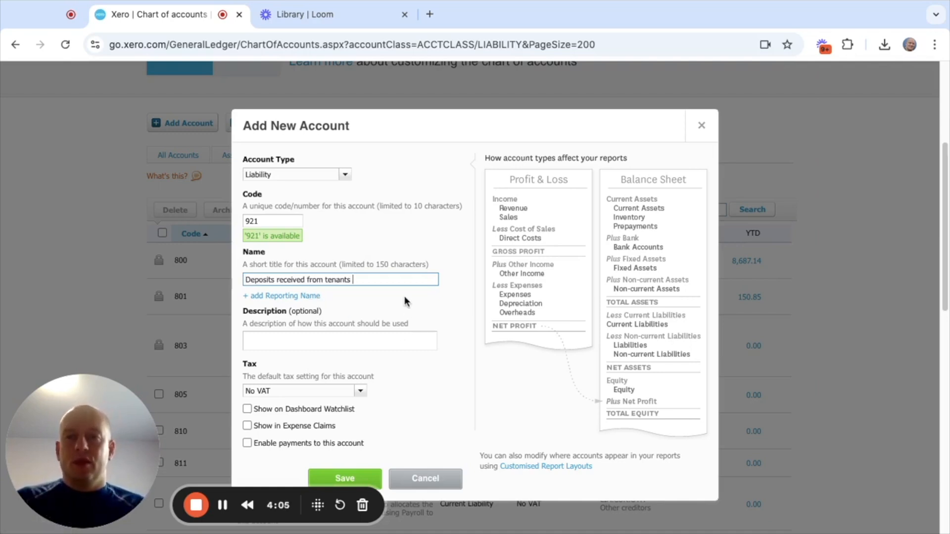
pyautogui.scroll(-1, 347, 327)
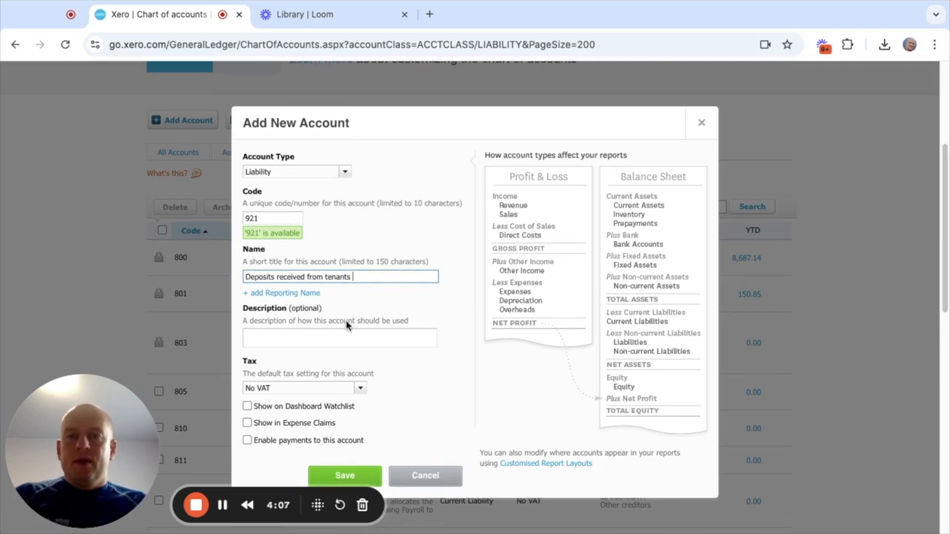
pyautogui.scroll(-1, 360, 318)
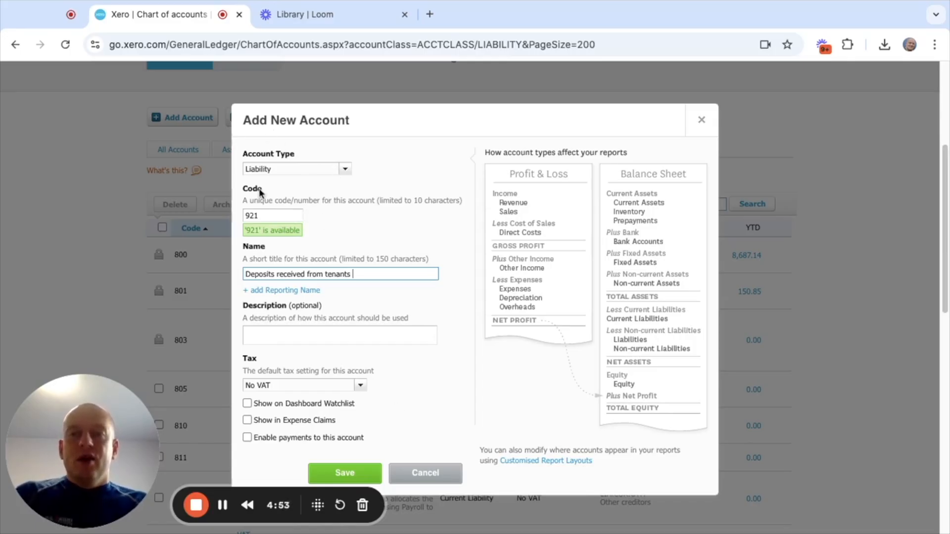
pyautogui.click(344, 473)
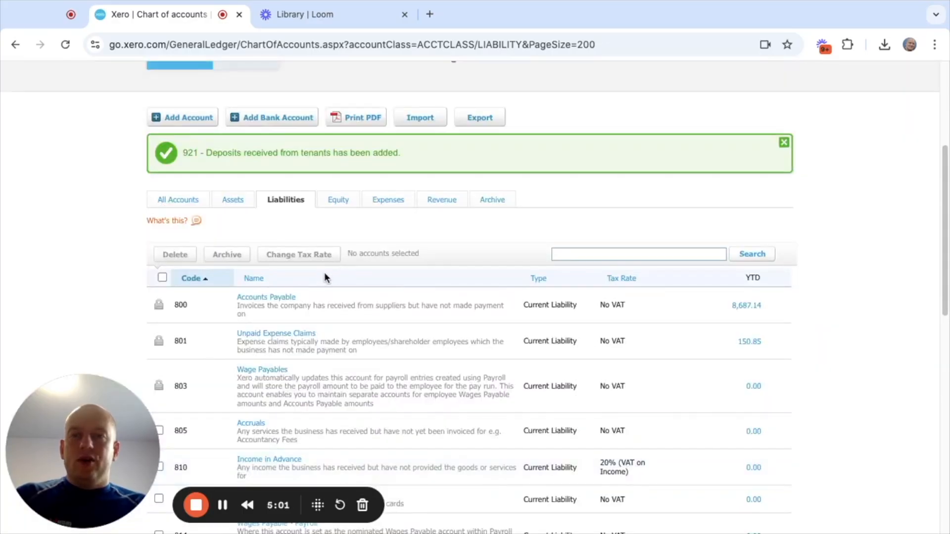
# - Restrict the chart of accounts to assets and look through the asset accounts and their codes
pyautogui.click(227, 204)
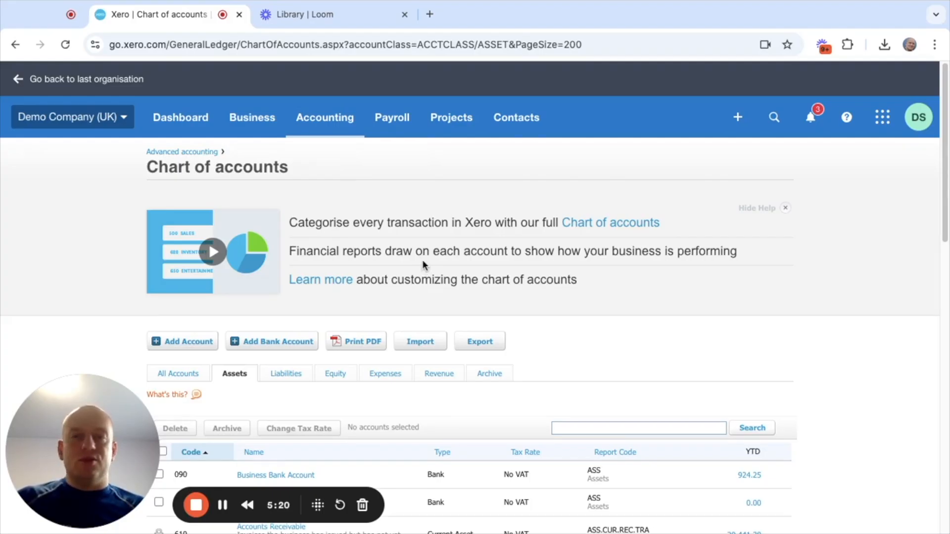
pyautogui.scroll(-8, 433, 289)
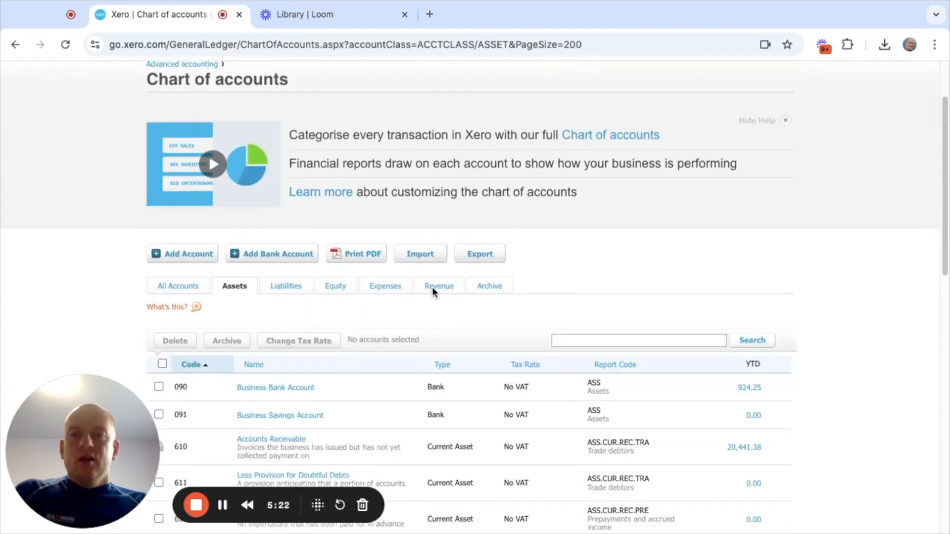
pyautogui.scroll(-2, 432, 289)
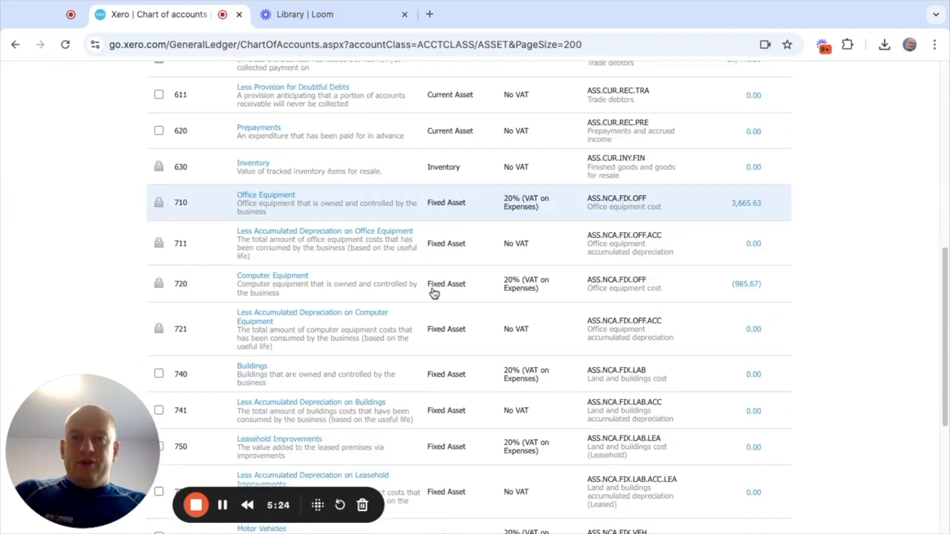
pyautogui.scroll(-5, 426, 289)
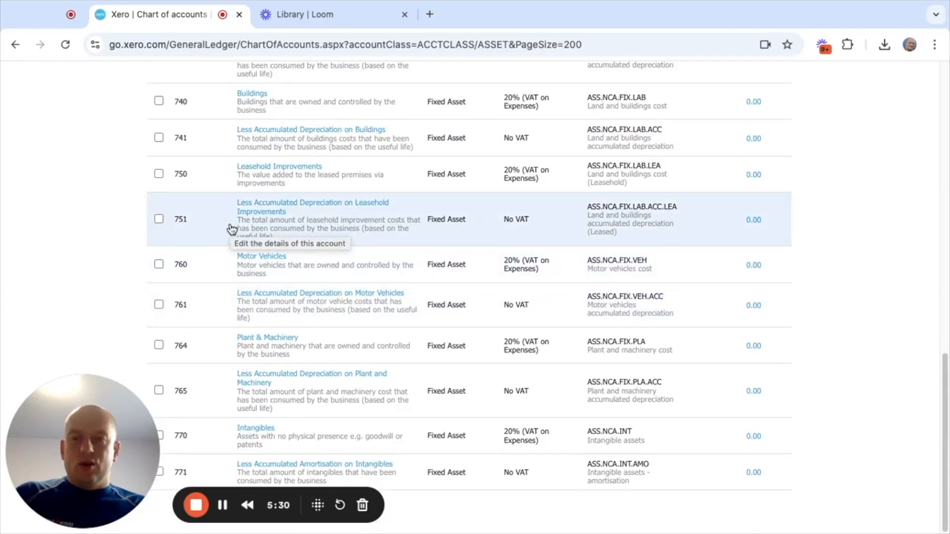
pyautogui.scroll(20, 232, 229)
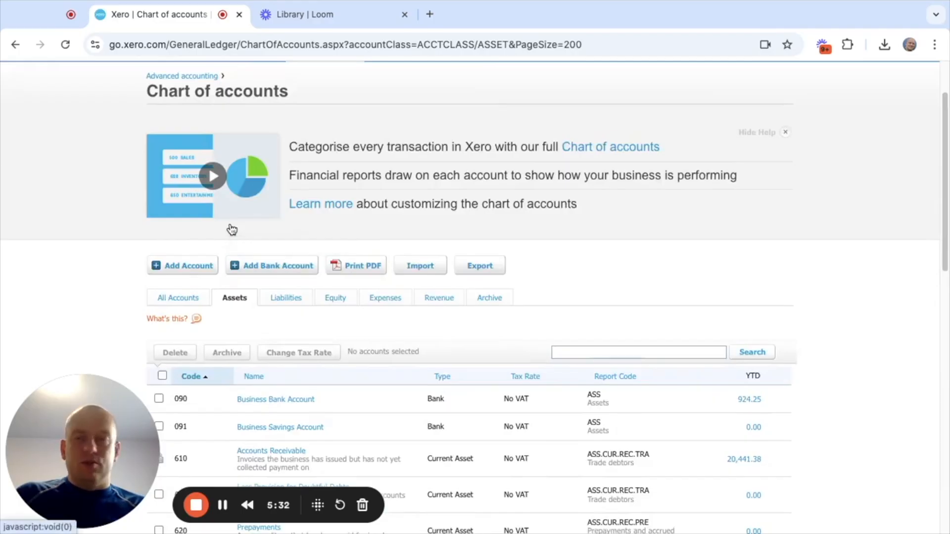
pyautogui.scroll(2, 231, 230)
pyautogui.scroll(-3, 234, 255)
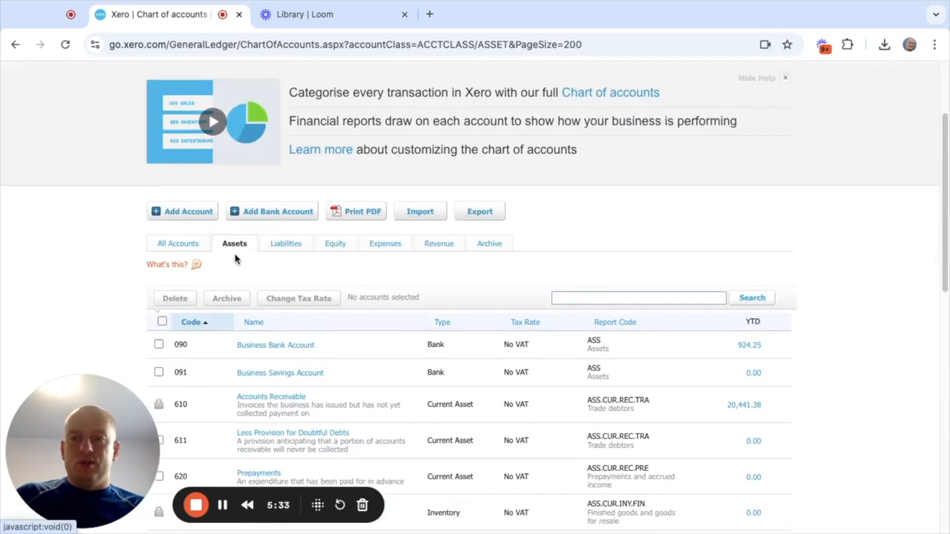
# - Start another new account and set its account type to Non-current Asset
pyautogui.click(188, 213)
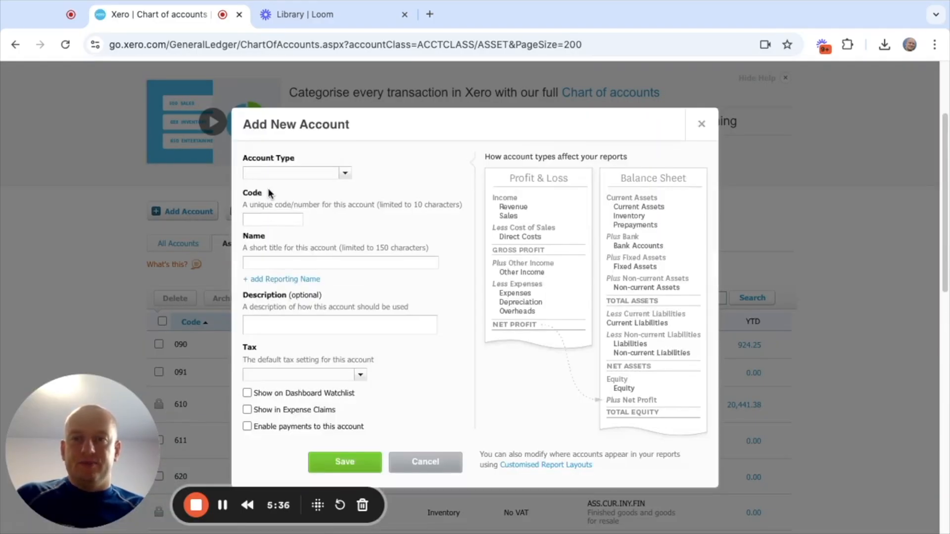
pyautogui.click(345, 174)
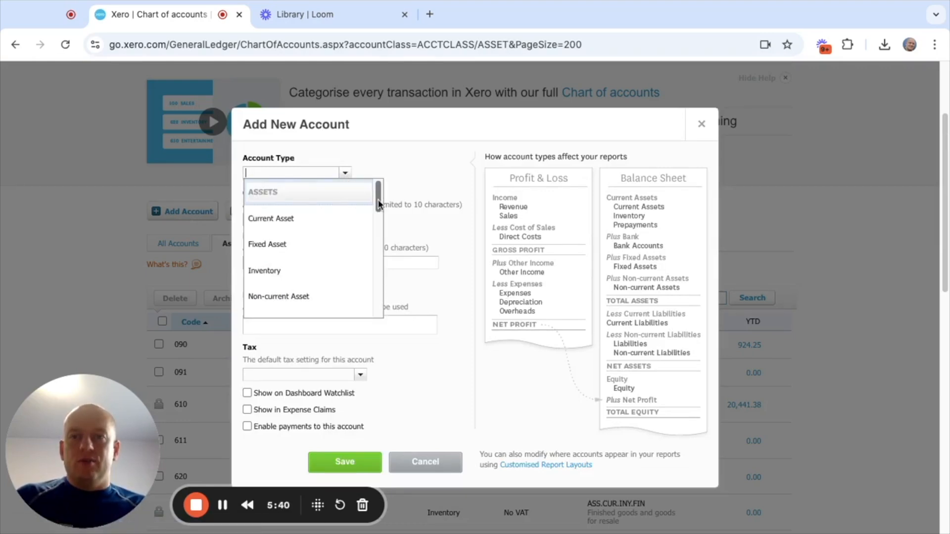
pyautogui.moveTo(378, 200)
pyautogui.mouseDown()
pyautogui.moveTo(378, 212)
pyautogui.moveTo(380, 204)
pyautogui.mouseUp()
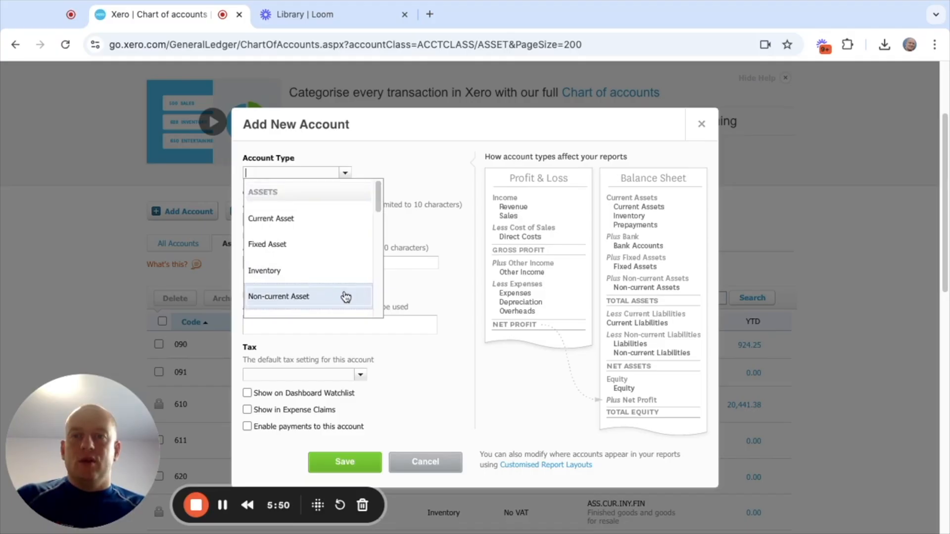
pyautogui.click(346, 295)
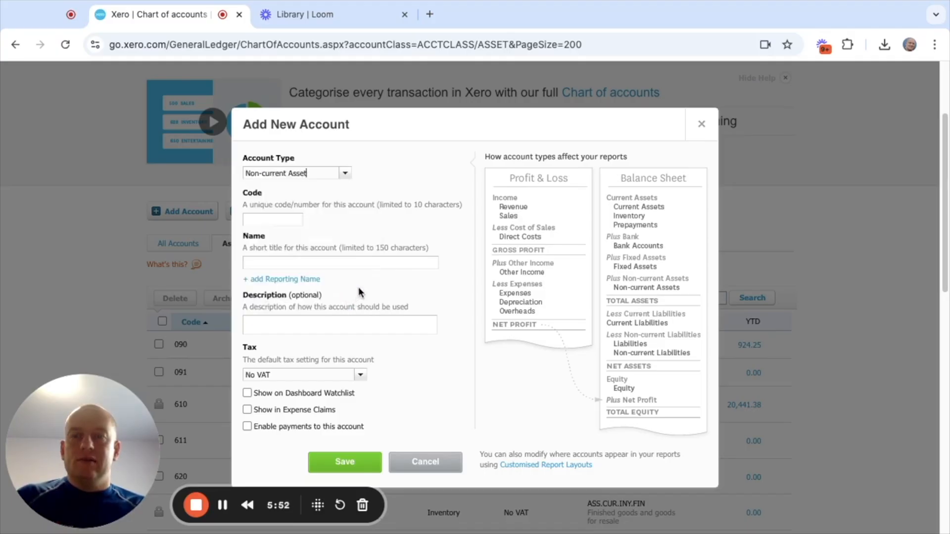
# - Give the new non-current asset account the code 772 and the name Tenants deposits protected in scheme, and save it
pyautogui.click(270, 220)
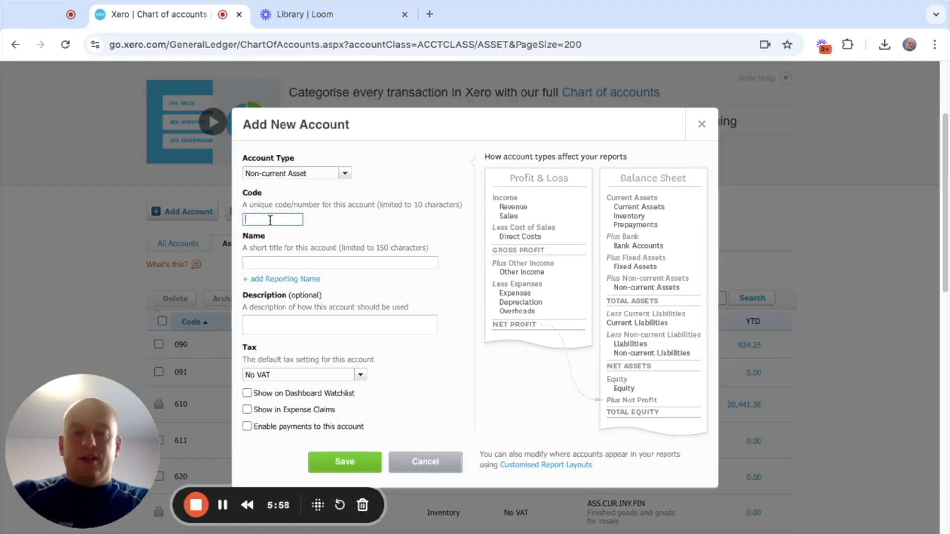
pyautogui.write('772')
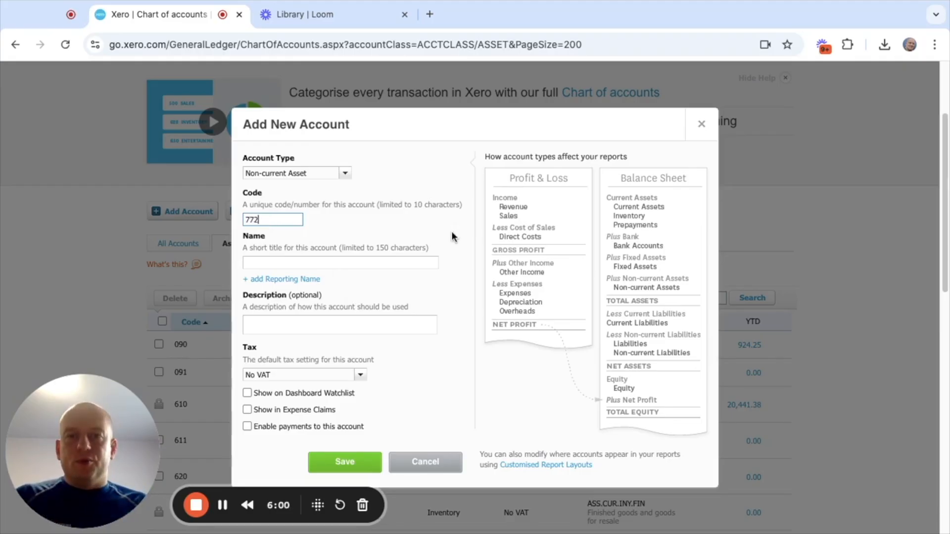
pyautogui.click(452, 231)
pyautogui.click(293, 277)
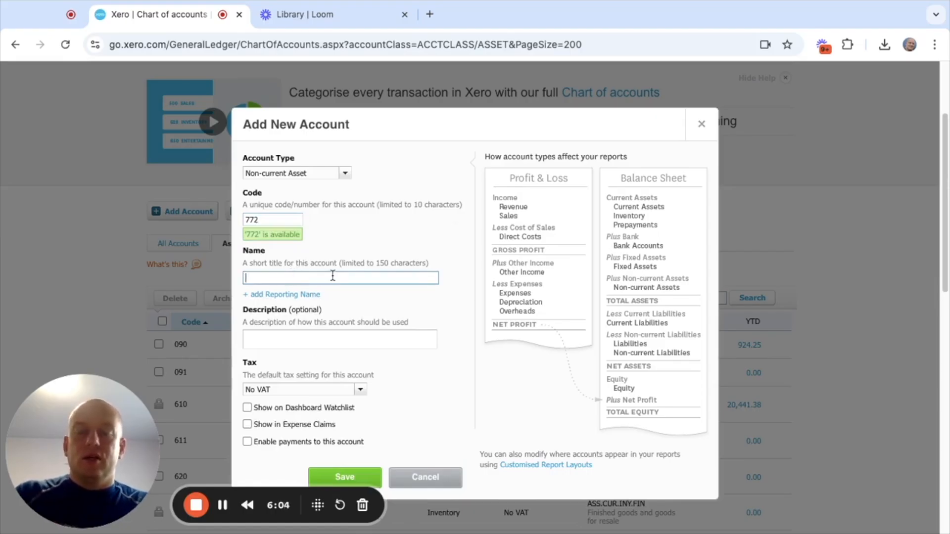
pyautogui.write('Tenant')
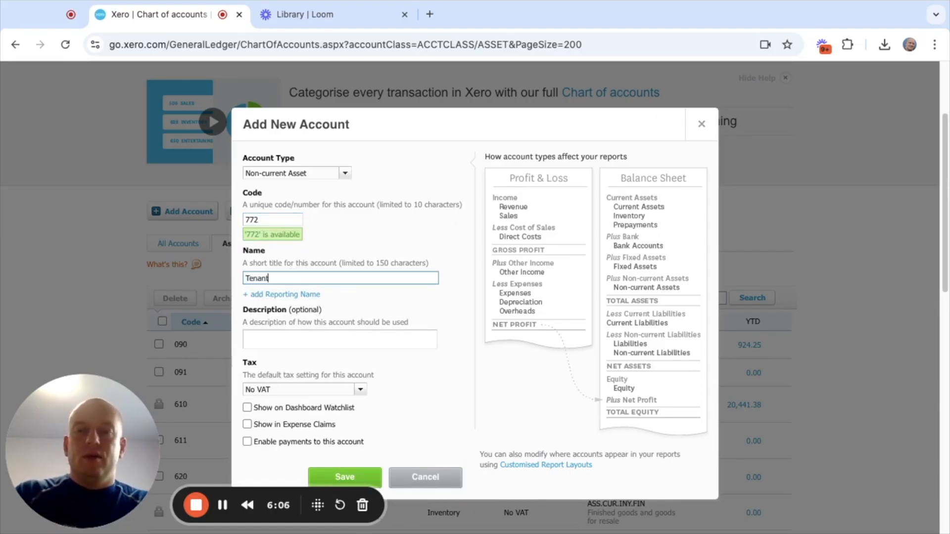
pyautogui.write('s deposi')
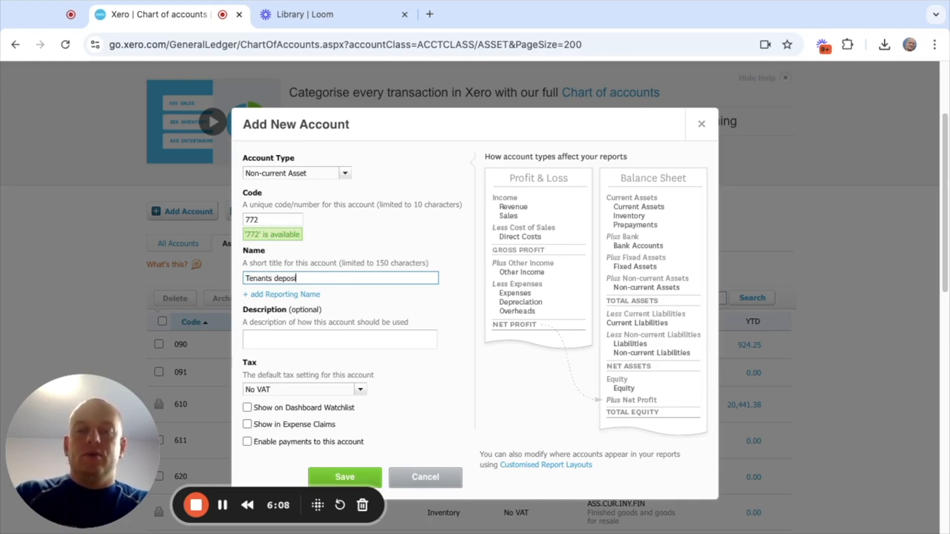
pyautogui.write('ts prote')
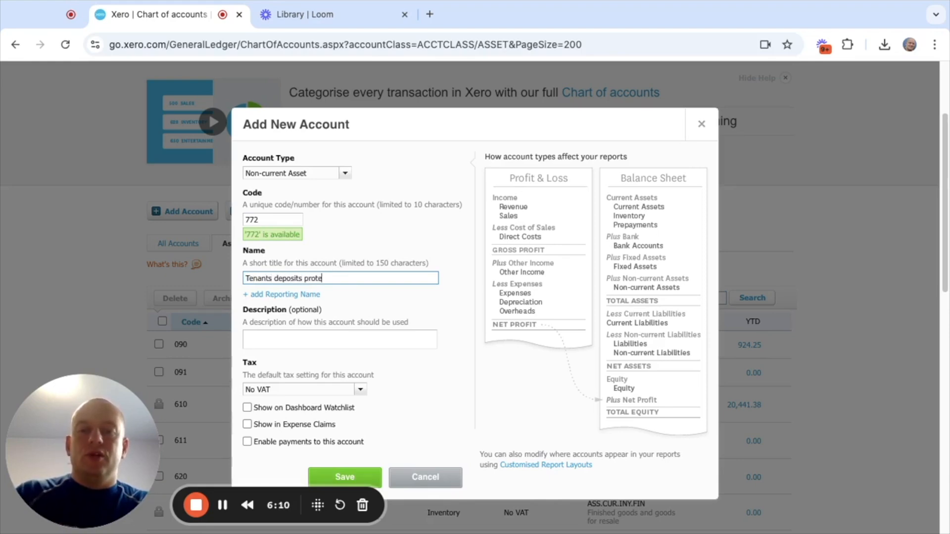
pyautogui.write('cted in scheme')
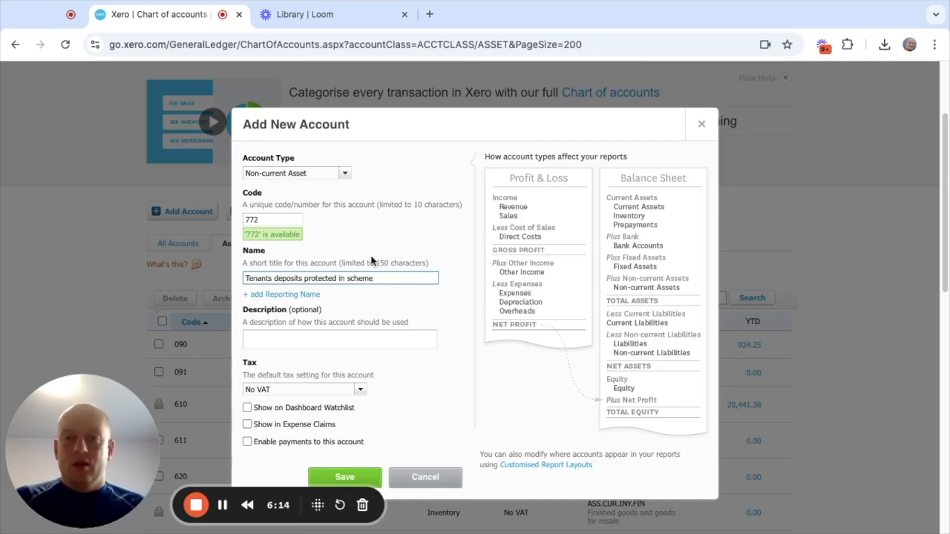
pyautogui.scroll(-2, 368, 262)
pyautogui.scroll(1, 365, 269)
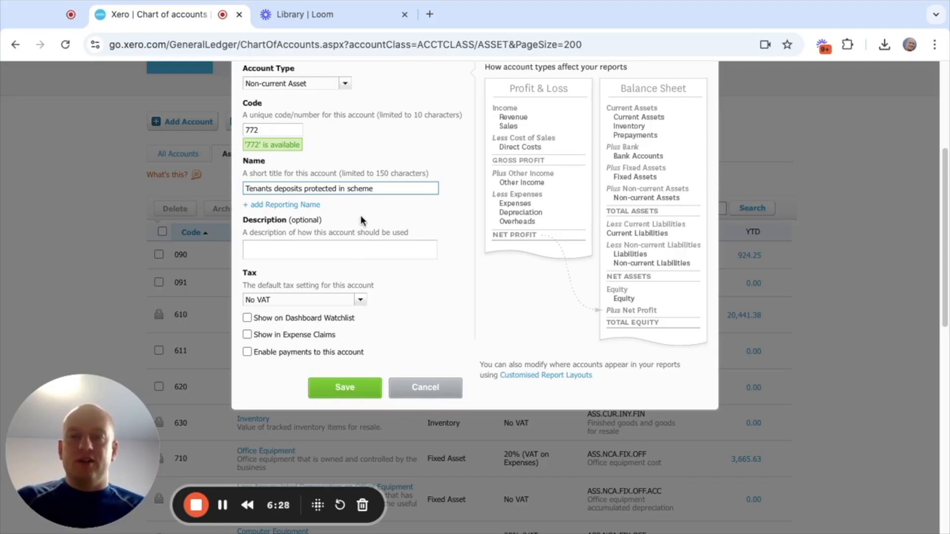
pyautogui.scroll(1, 361, 223)
pyautogui.scroll(1, 363, 225)
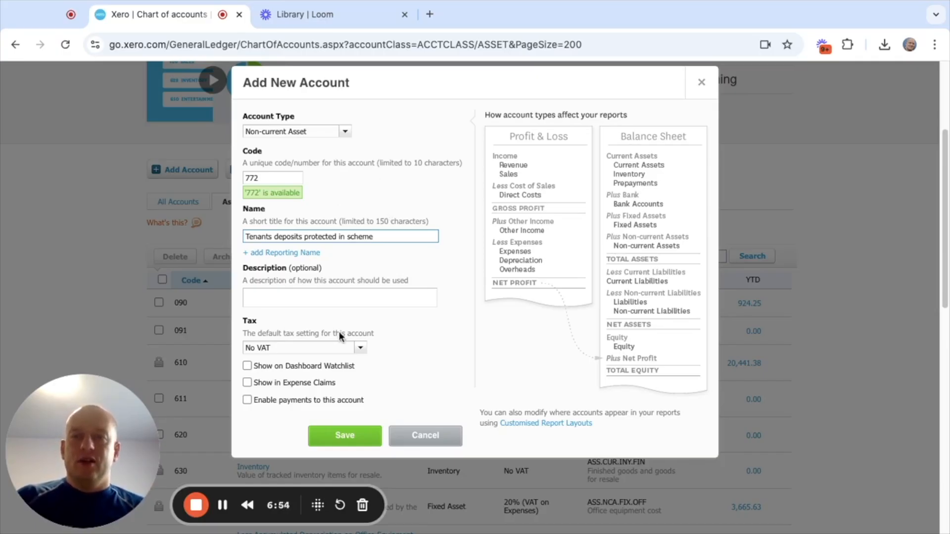
pyautogui.click(345, 436)
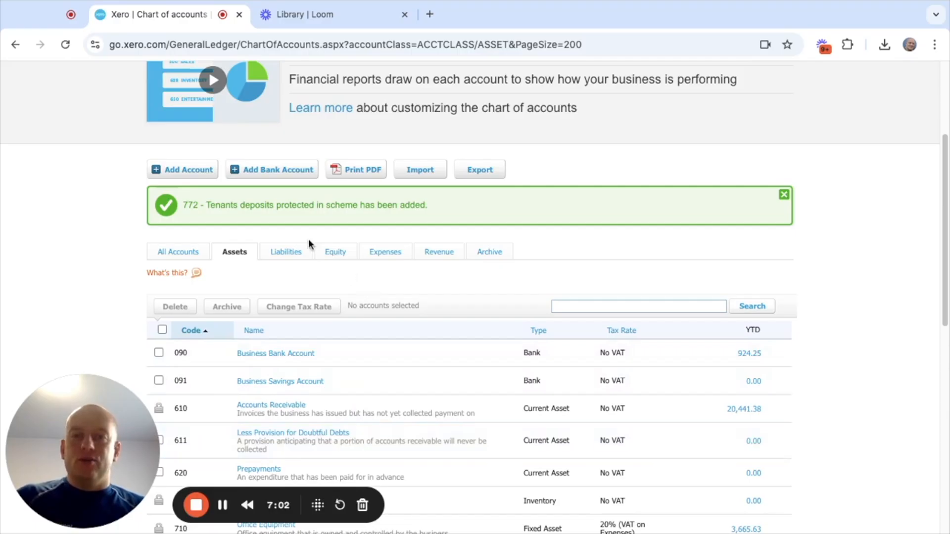
# - Open the reconciliation of the Business Bank Account and find the two deposit lines dated 21 Sep 2024
pyautogui.scroll(4, 308, 239)
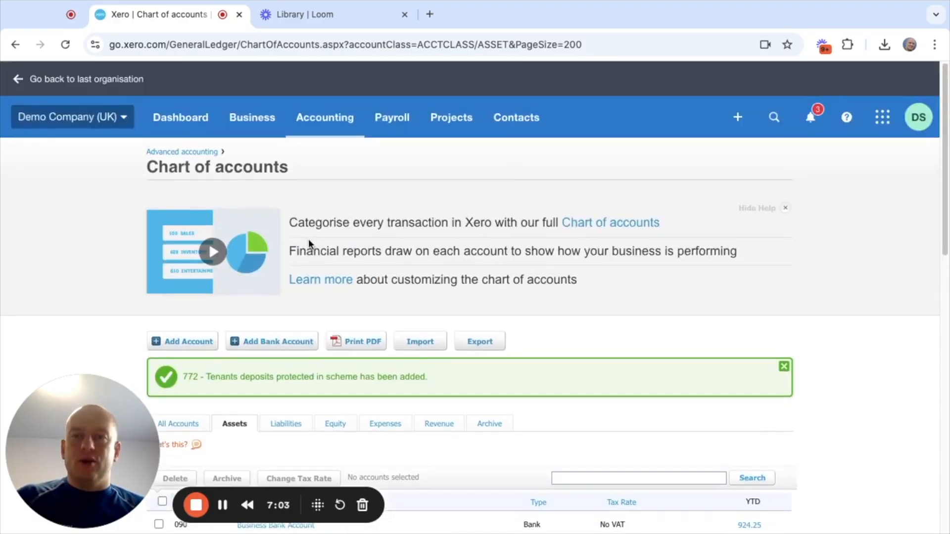
pyautogui.click(167, 127)
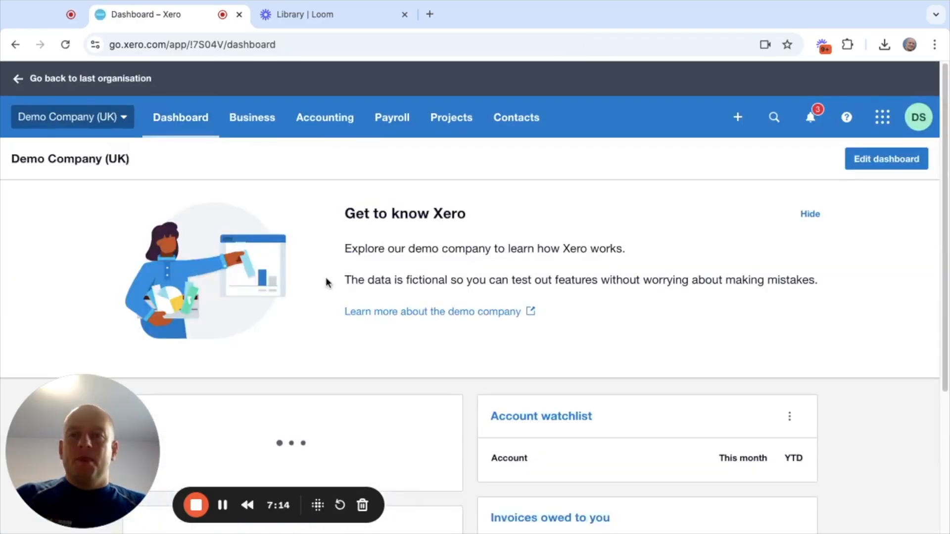
pyautogui.scroll(-5, 327, 282)
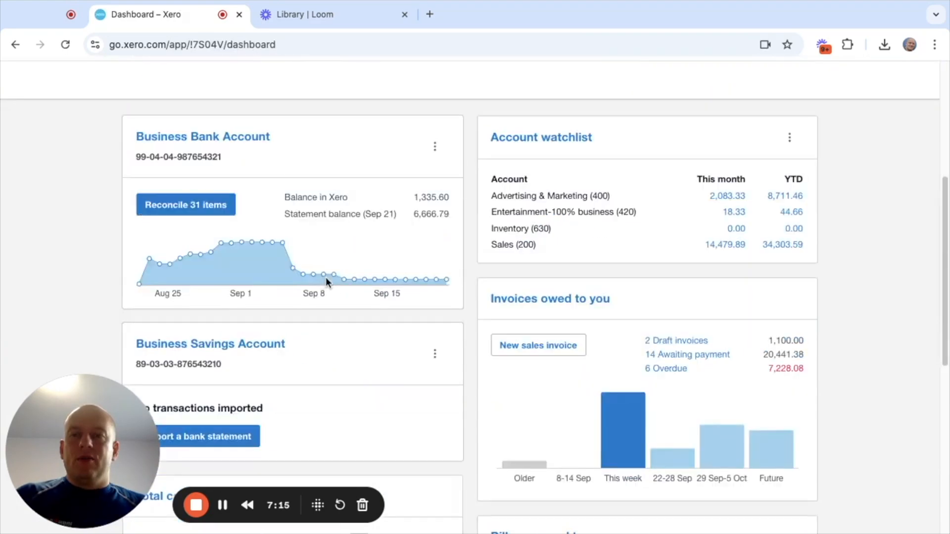
pyautogui.click(206, 214)
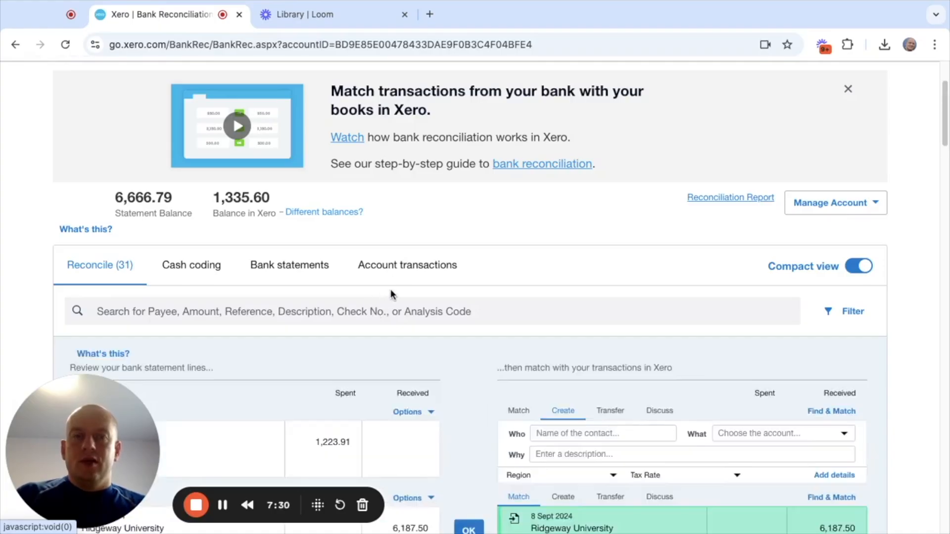
pyautogui.scroll(-10, 390, 292)
pyautogui.scroll(-10, 392, 296)
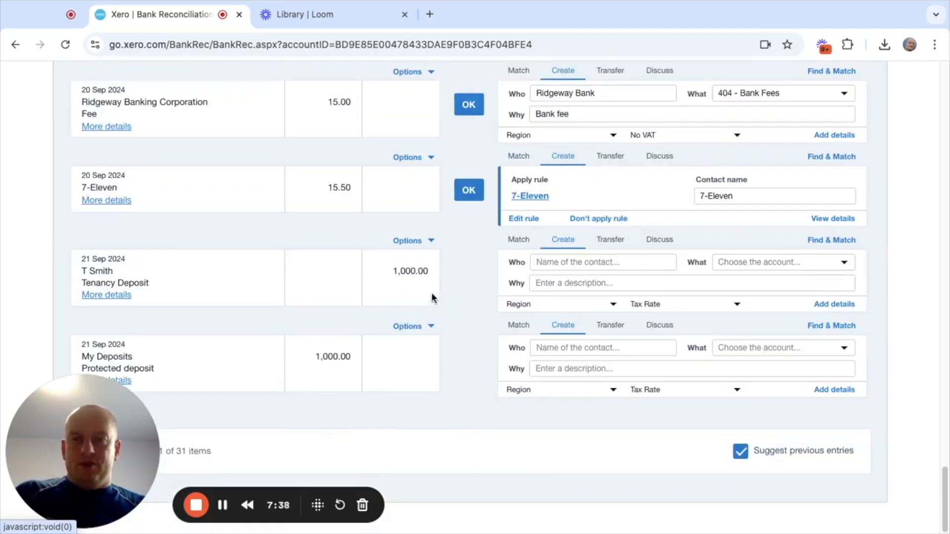
# - Assign the 1,000.00 Tenancy Deposit receipt to a new contact with the tenant's name and to account 921 - Deposits received from tenants
pyautogui.click(557, 263)
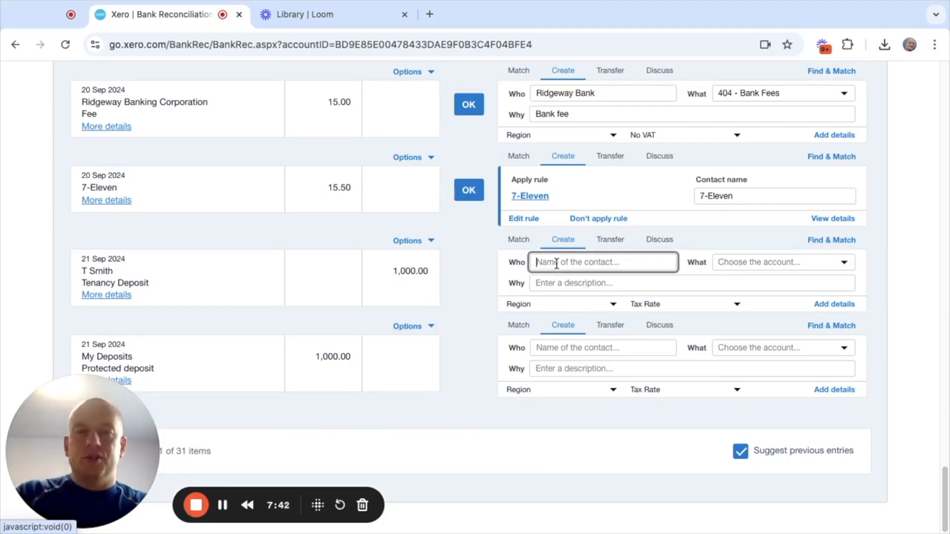
pyautogui.write('T')
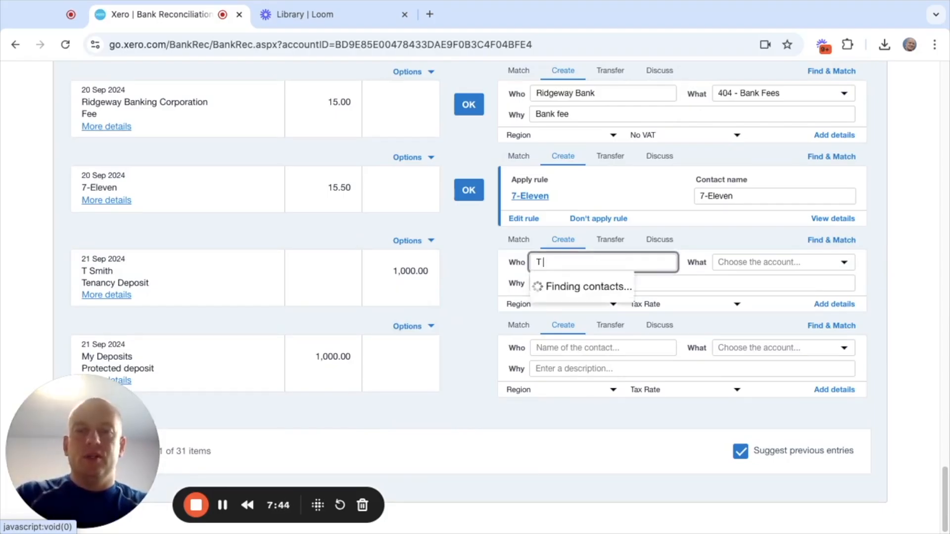
pyautogui.write(' Smith')
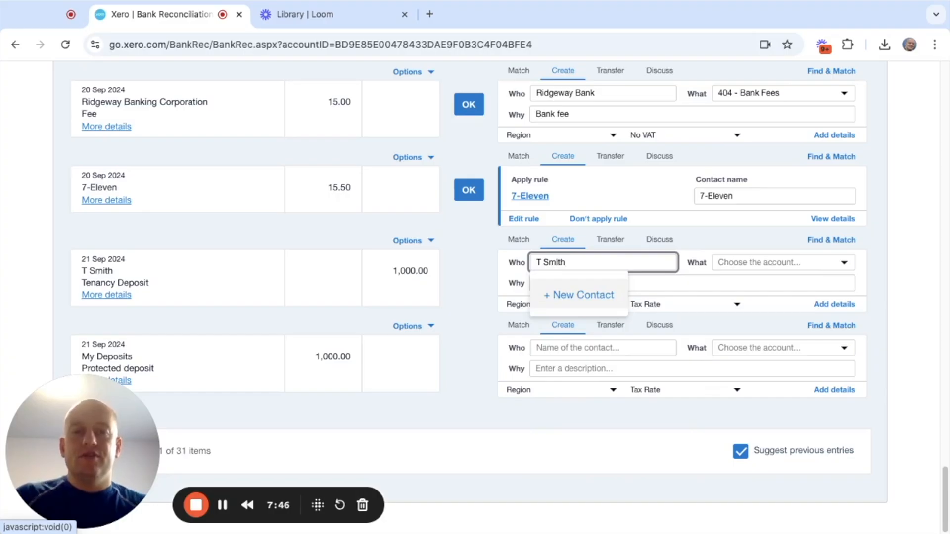
pyautogui.click(580, 295)
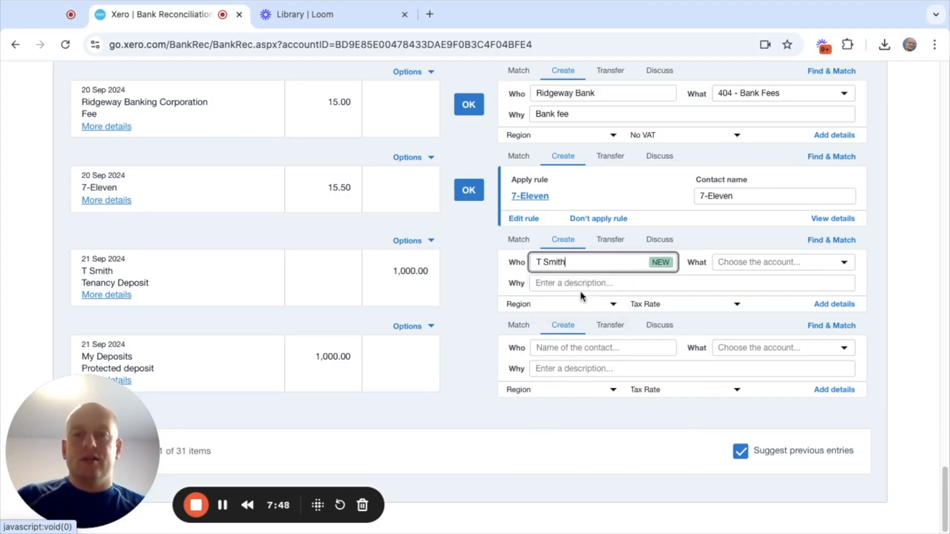
pyautogui.click(722, 263)
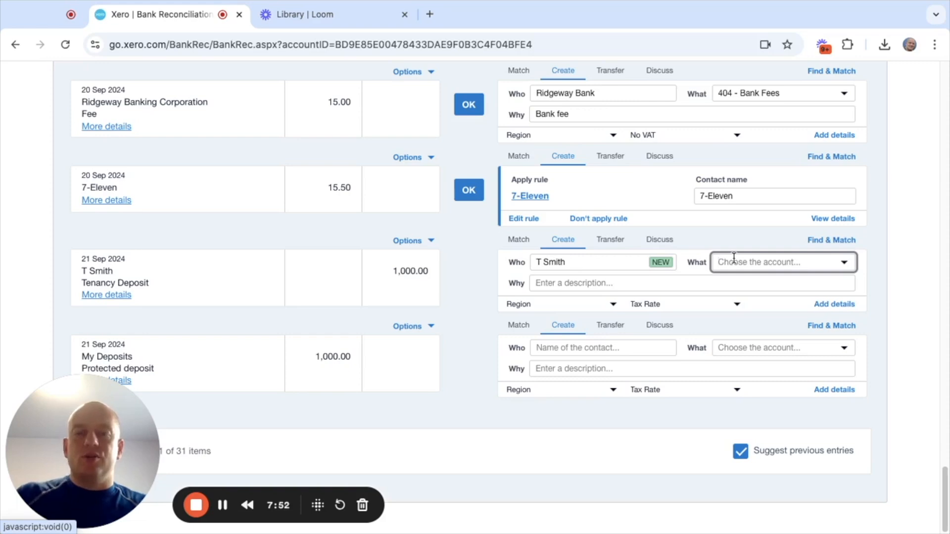
pyautogui.write('depos')
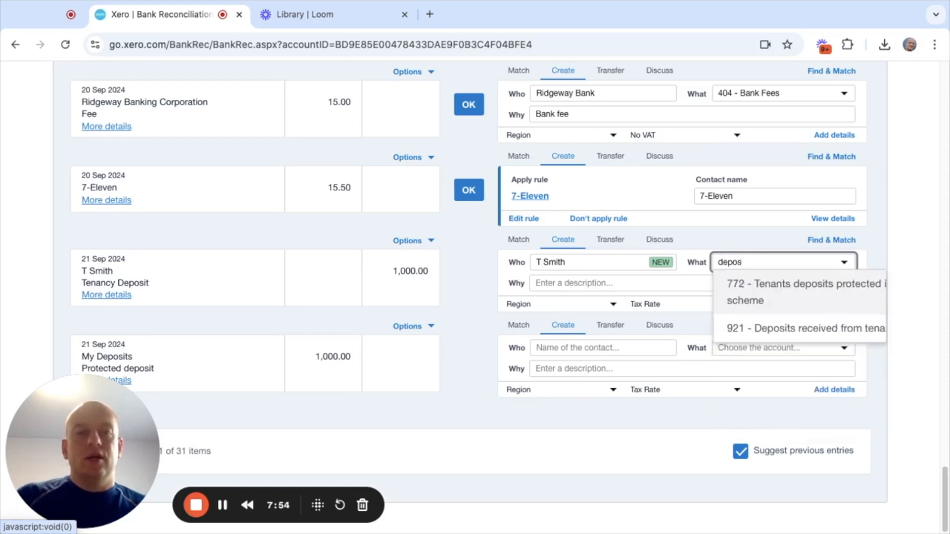
pyautogui.click(767, 332)
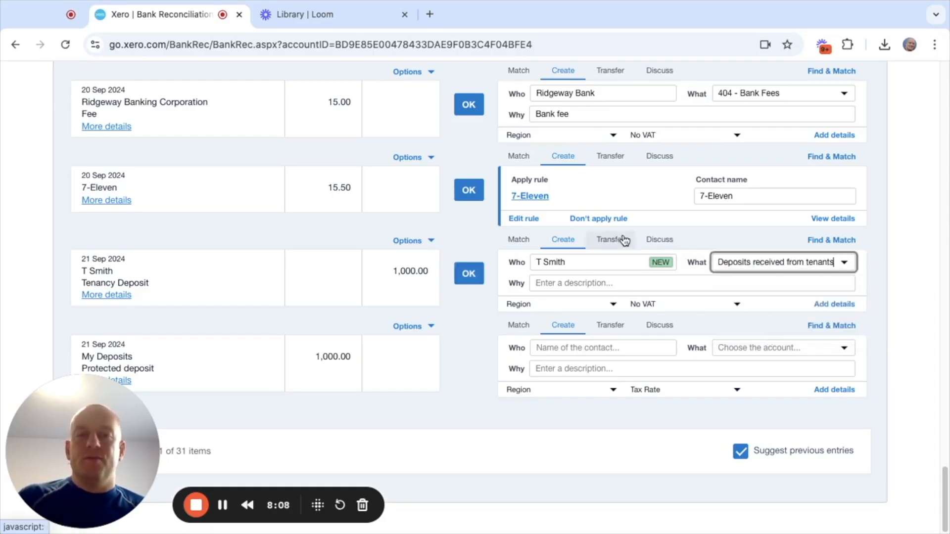
# - Give the Tenancy Deposit receipt the description "deposit for name of property" and reconcile it
pyautogui.press('Tab')
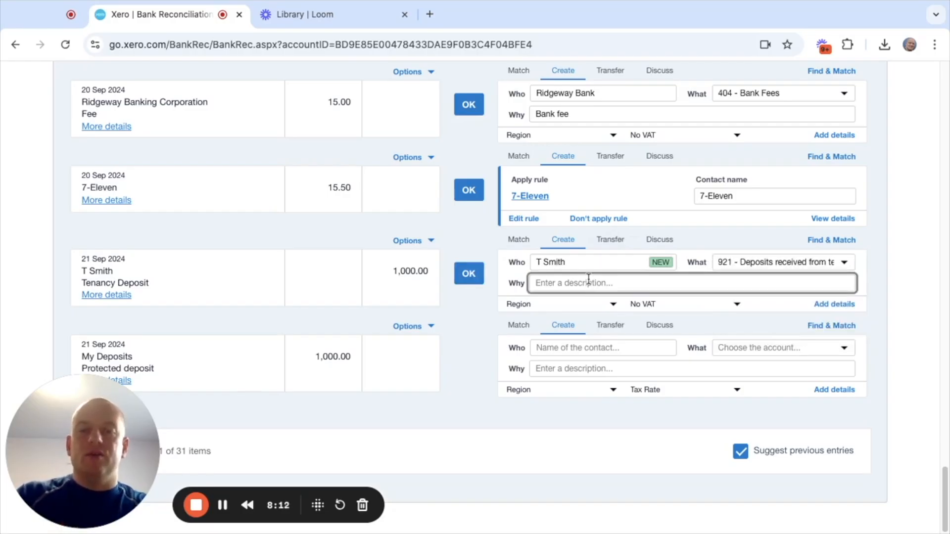
pyautogui.write('depsoits')
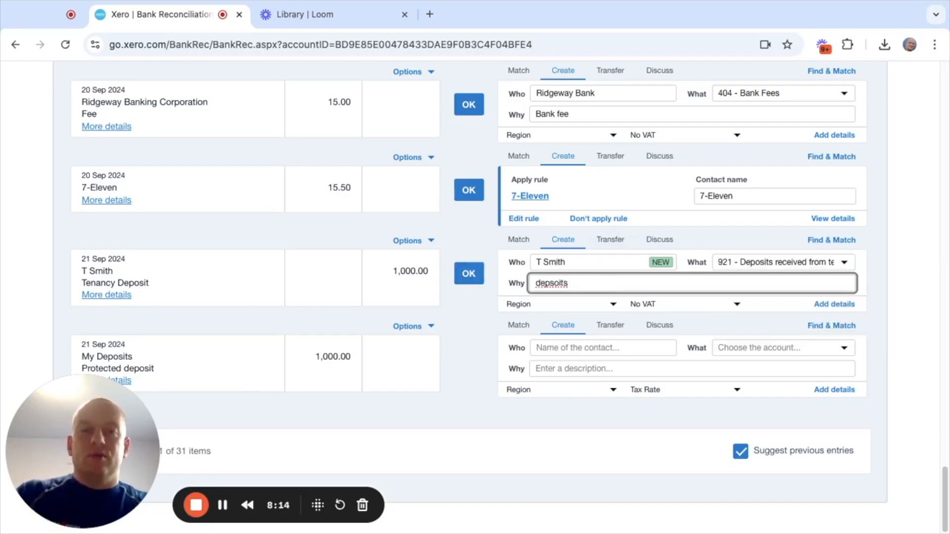
pyautogui.press('BackSpace')
pyautogui.write('for ')
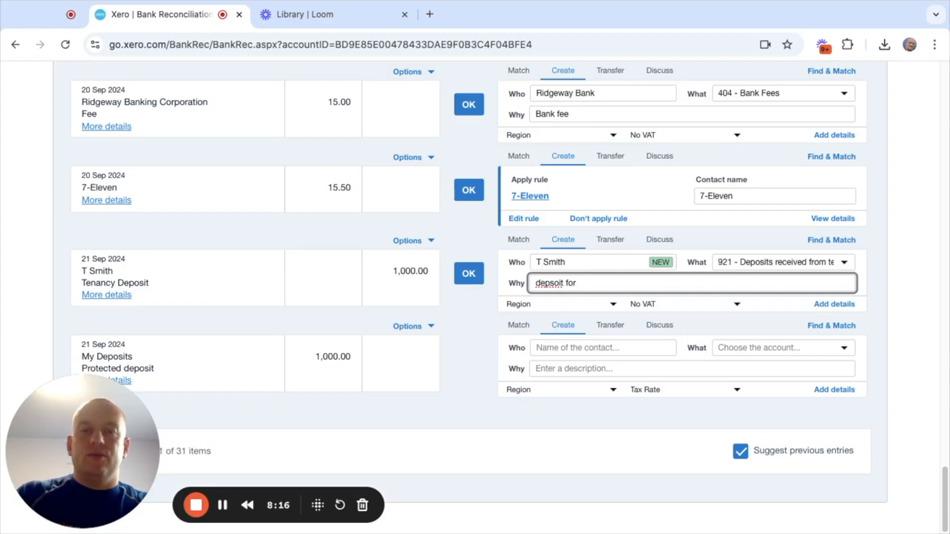
pyautogui.write('name of ')
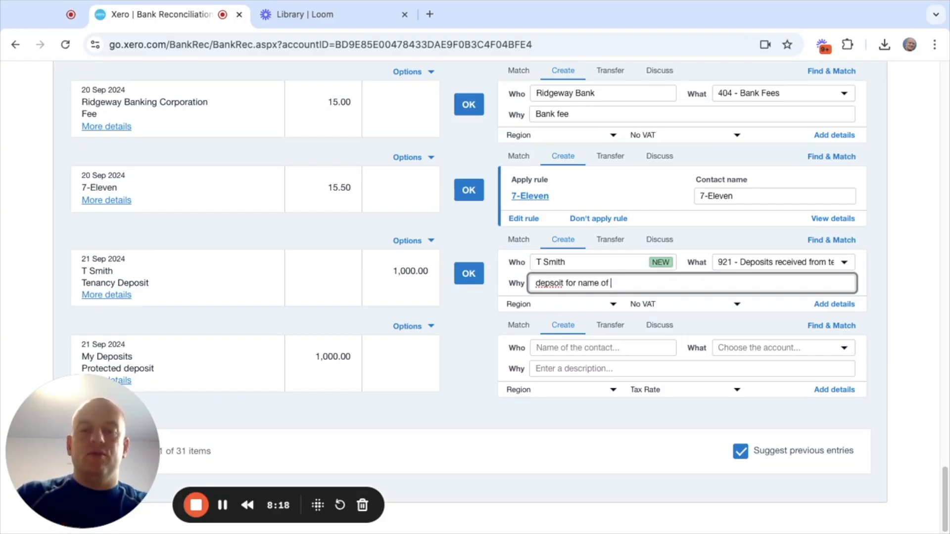
pyautogui.write('property')
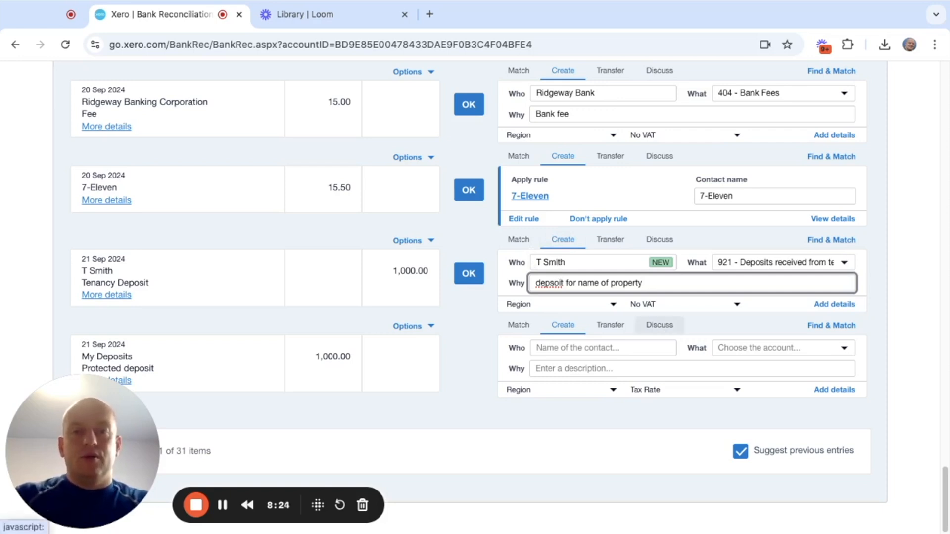
pyautogui.click(560, 283)
pyautogui.press('BackSpace')
pyautogui.press('BackSpace')
pyautogui.press('BackSpace')
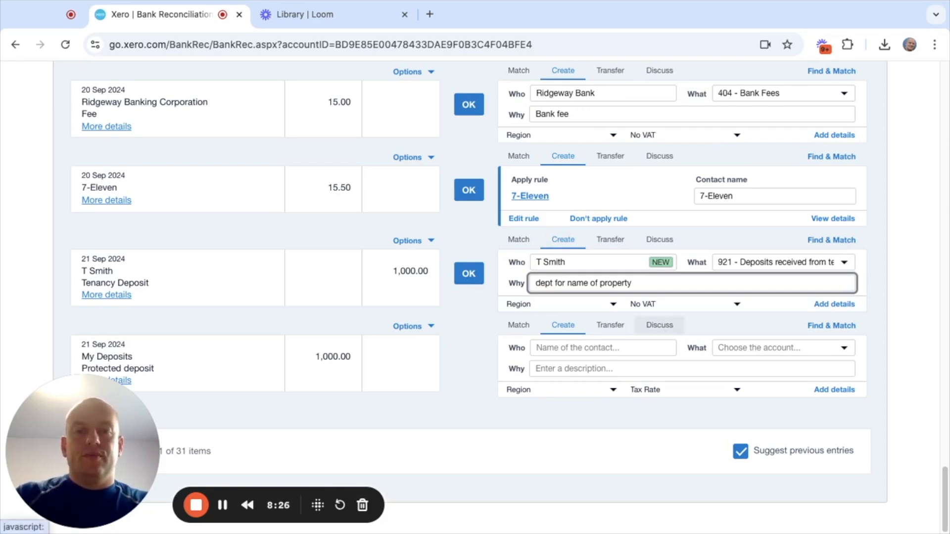
pyautogui.write('so')
pyautogui.write('it')
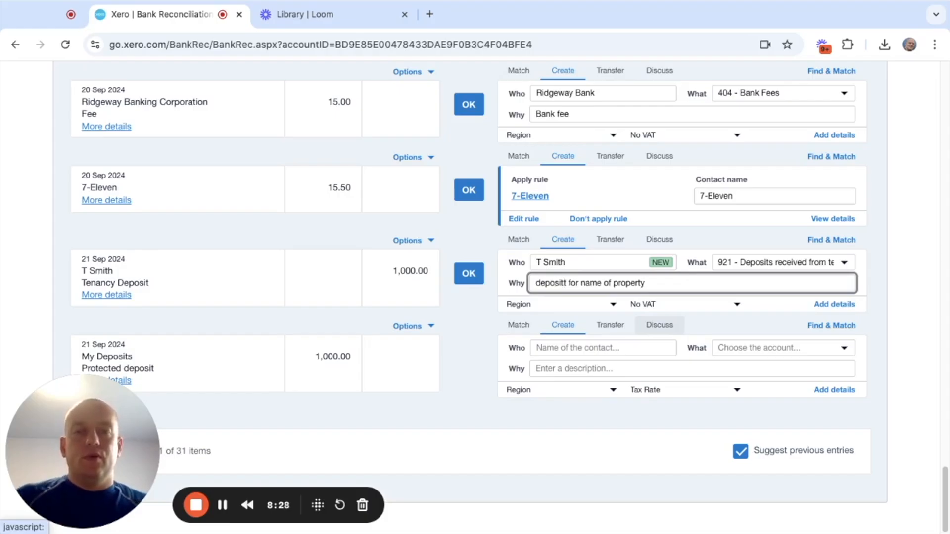
pyautogui.press('BackSpace')
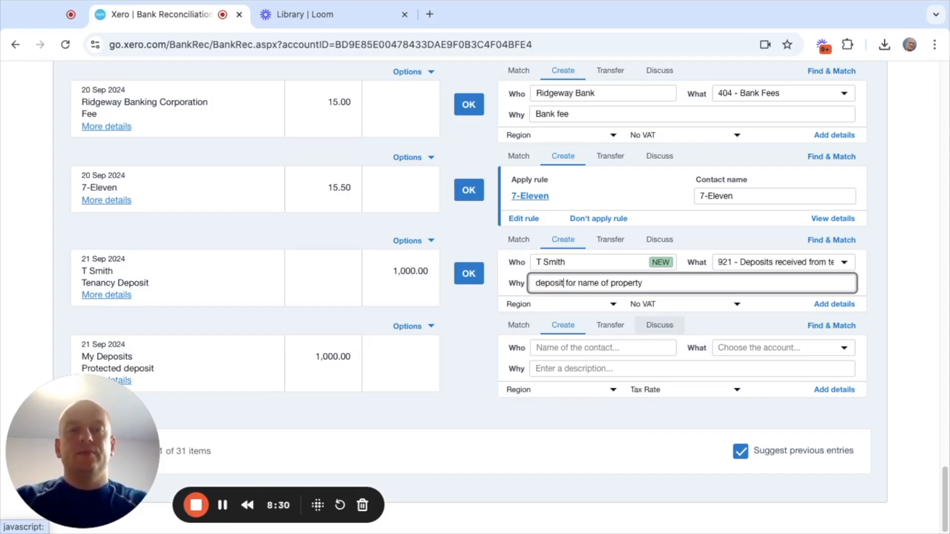
pyautogui.click(469, 273)
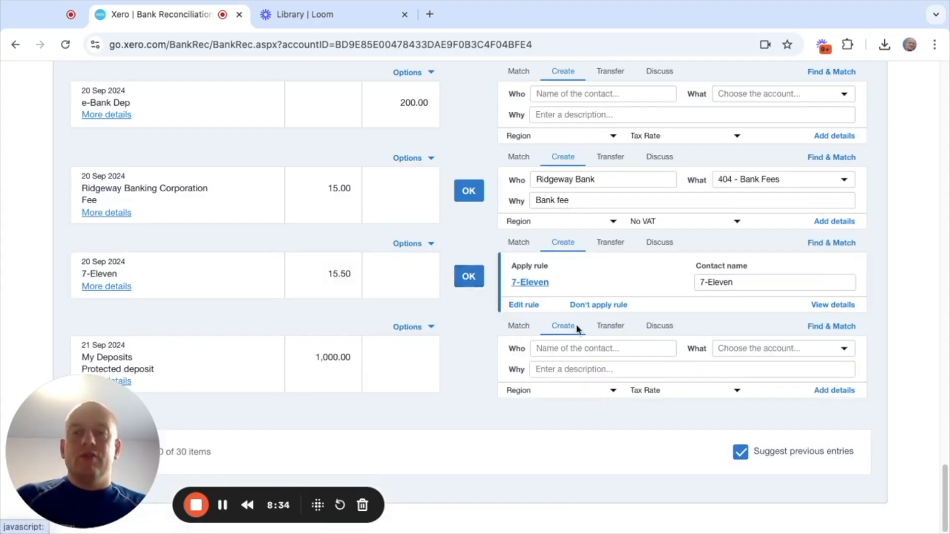
# - Assign the 1,000.00 My Deposits payment to a new contact named my deposits and to account 772 - Tenants deposits protected in scheme
pyautogui.click(568, 352)
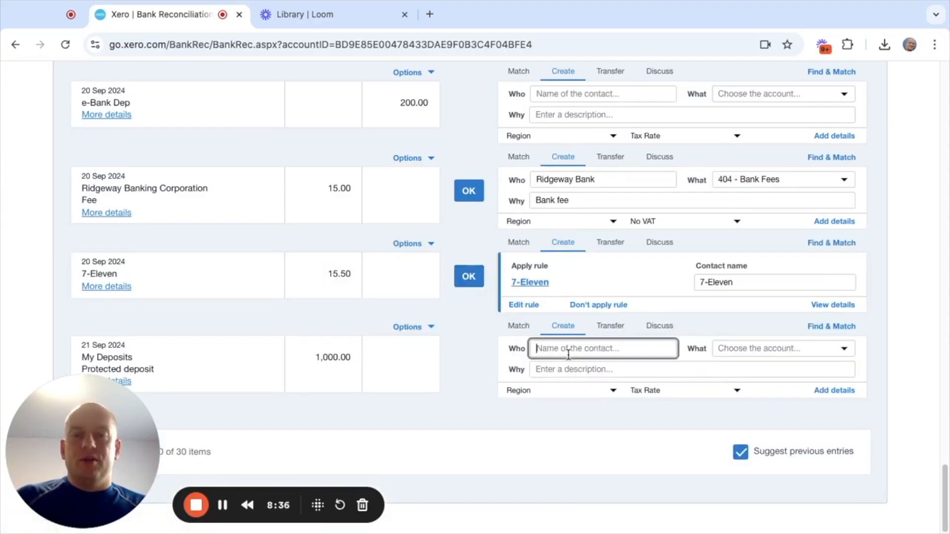
pyautogui.write('my depso')
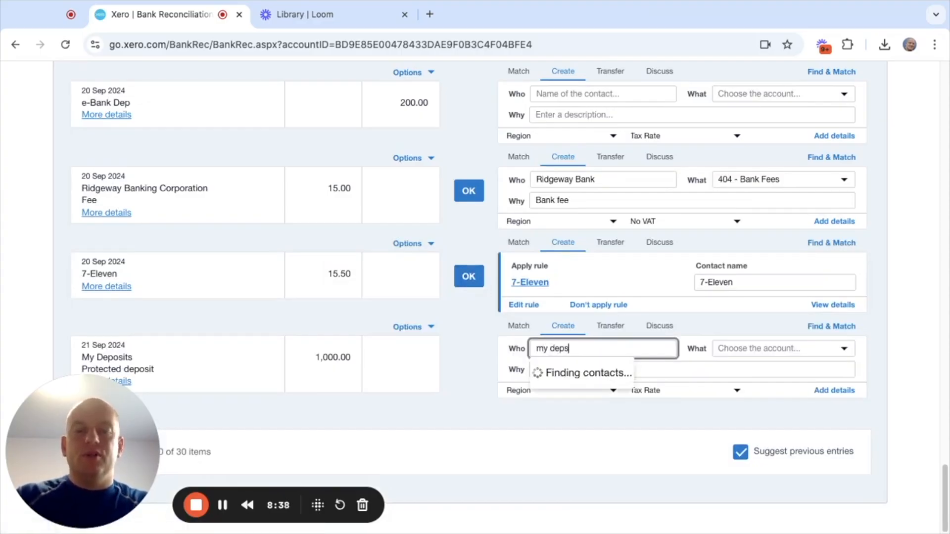
pyautogui.press('BackSpace')
pyautogui.press('BackSpace')
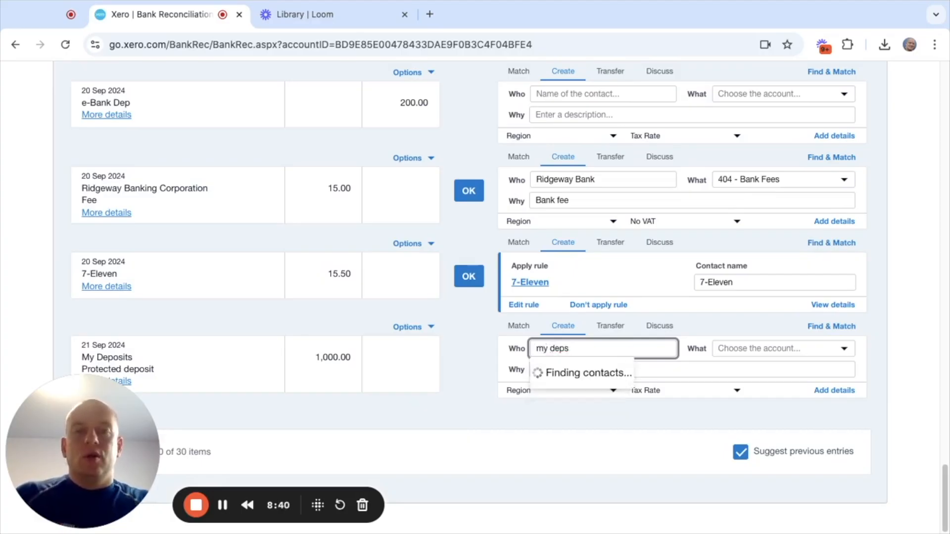
pyautogui.write('osits')
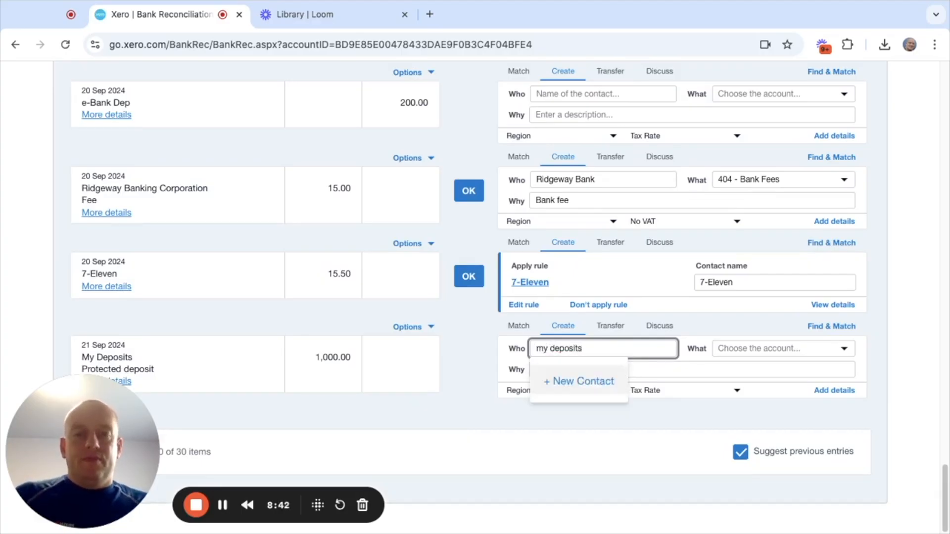
pyautogui.press('BackSpace')
pyautogui.press('BackSpace')
pyautogui.press('BackSpace')
pyautogui.press('BackSpace')
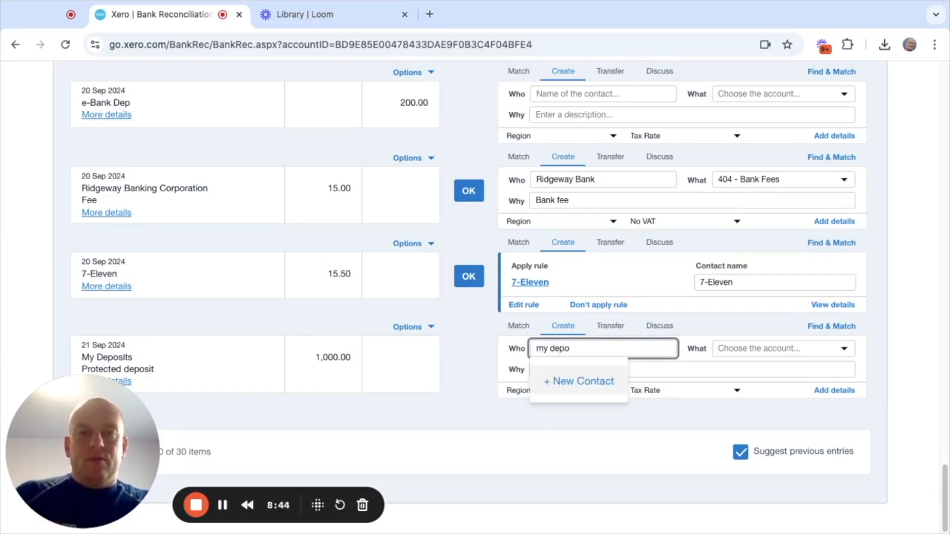
pyautogui.write('sits')
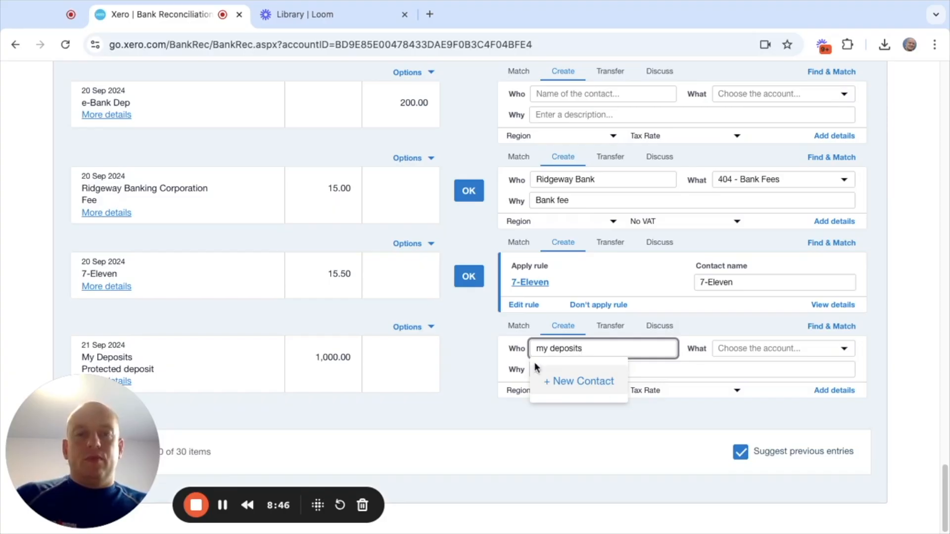
pyautogui.click(588, 386)
pyautogui.click(779, 348)
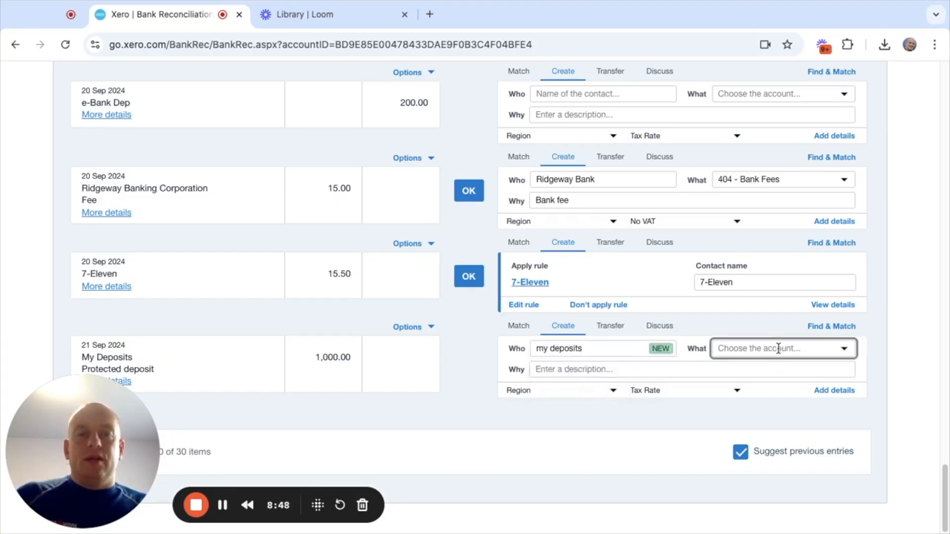
pyautogui.write('depo')
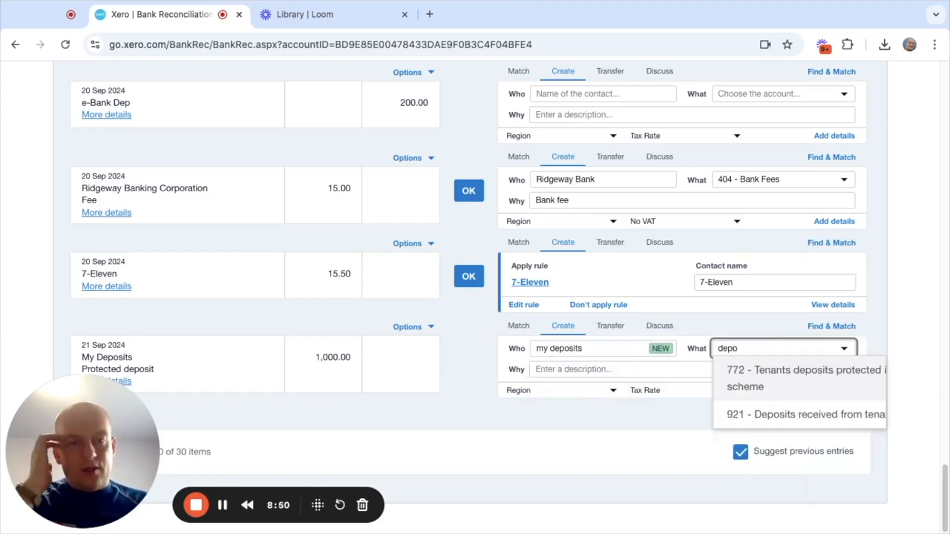
pyautogui.click(791, 384)
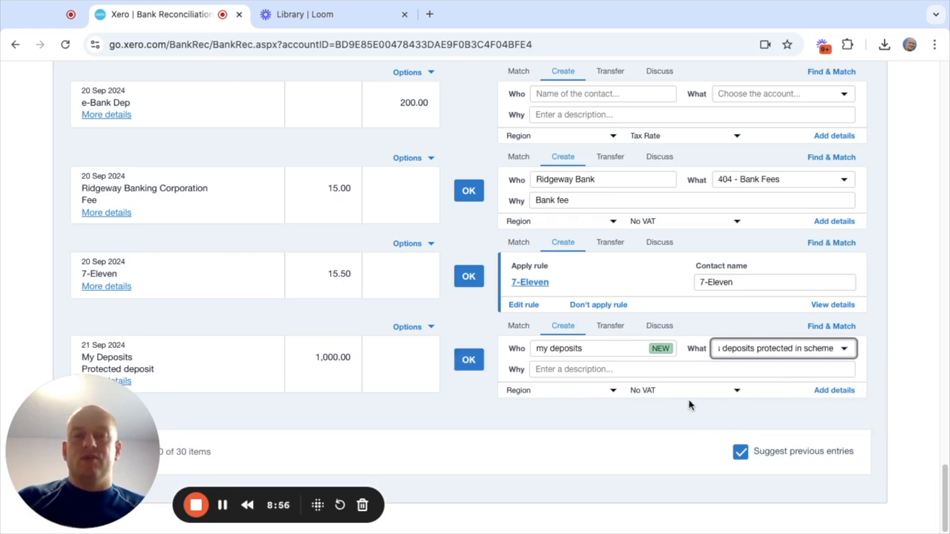
# - Give the 1,000.00 My Deposits payment the description "deposit for name of property" and reconcile it
pyautogui.click(587, 373)
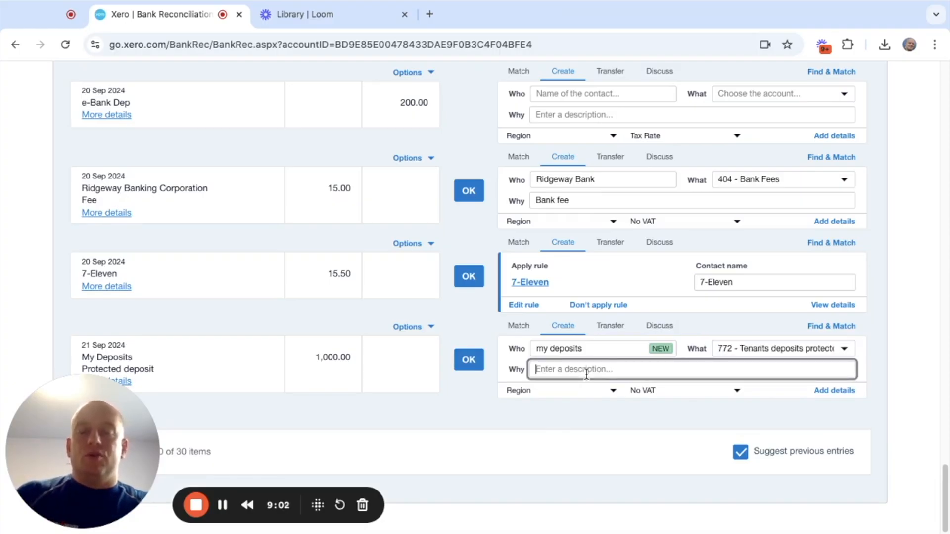
pyautogui.write('de')
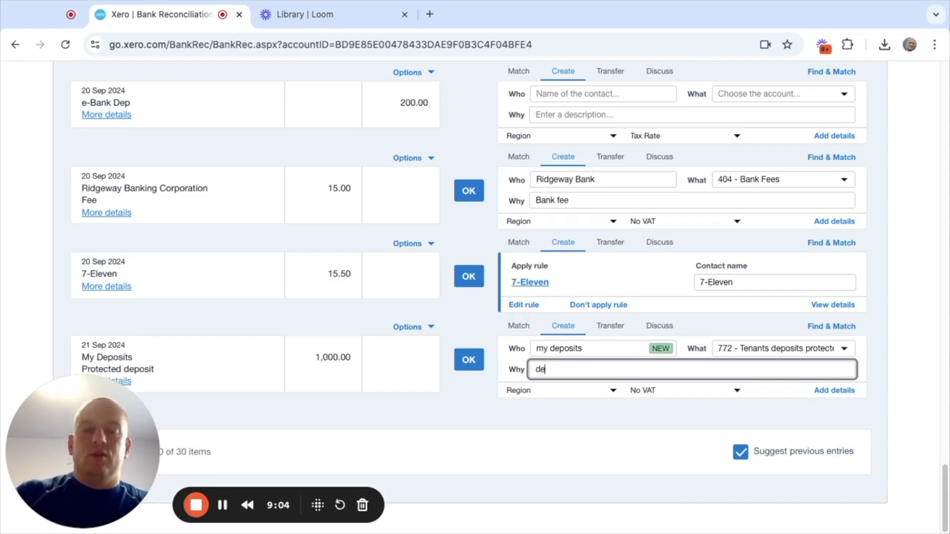
pyautogui.write('psoit for ')
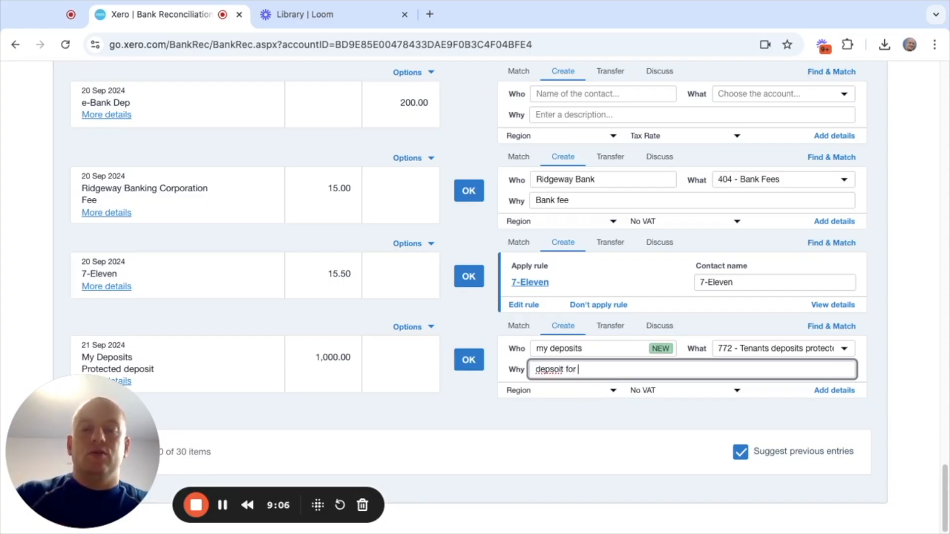
pyautogui.write('name of propert')
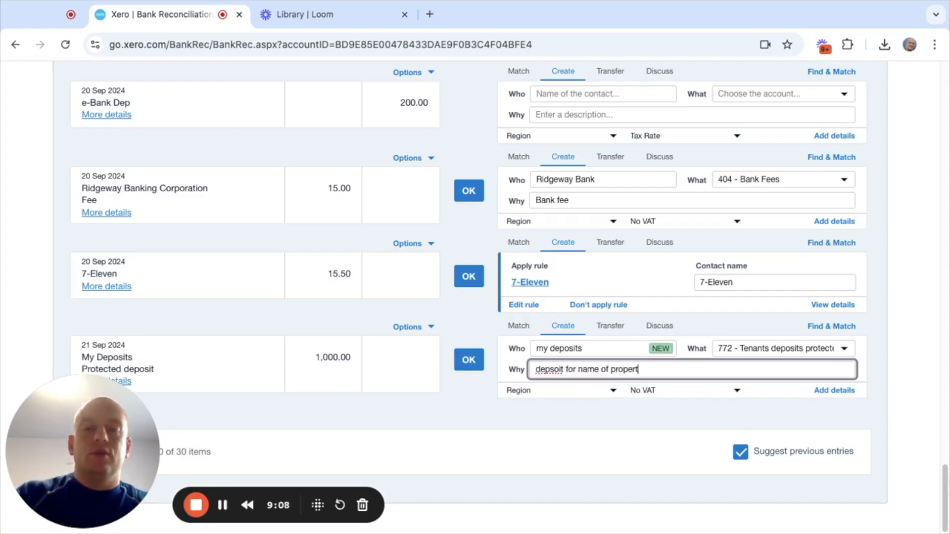
pyautogui.write('y')
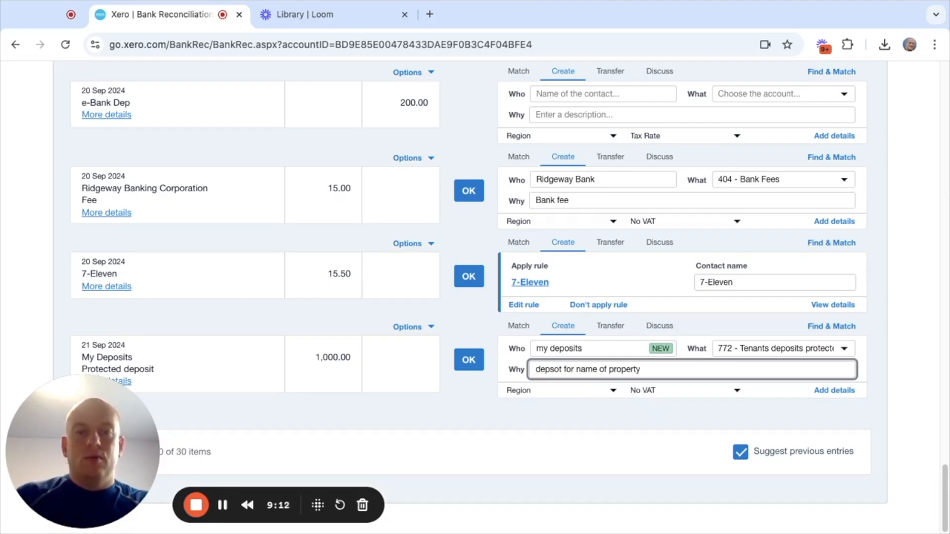
pyautogui.press('BackSpace')
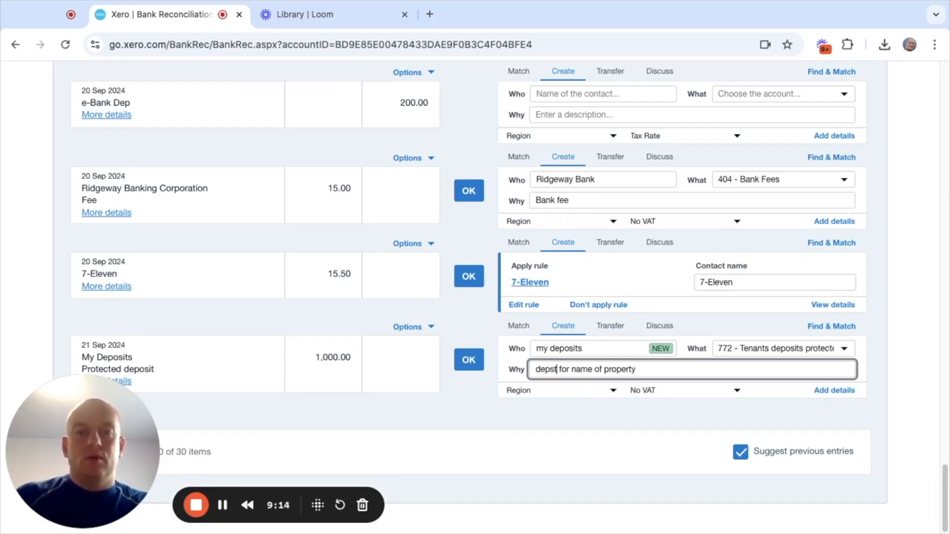
pyautogui.press('BackSpace')
pyautogui.press('BackSpace')
pyautogui.press('Delete')
pyautogui.write('osit')
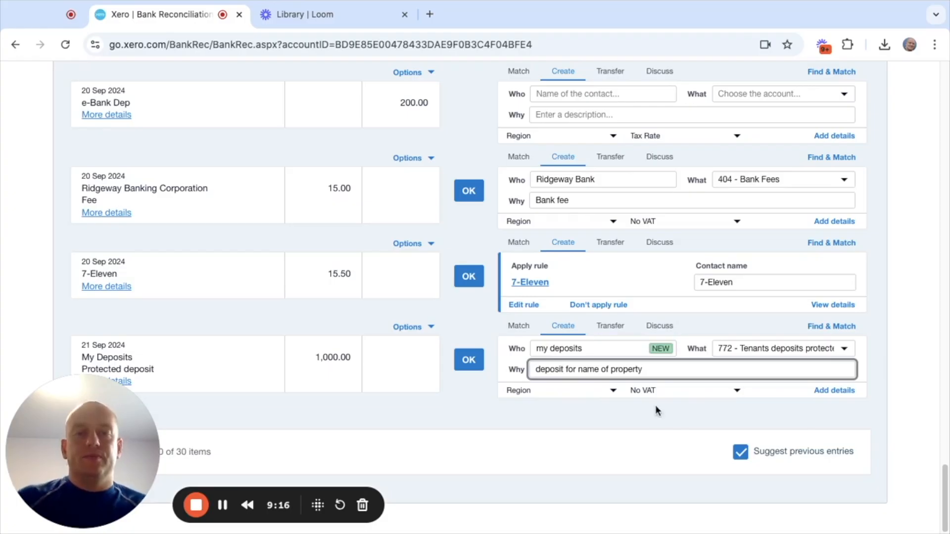
pyautogui.click(892, 323)
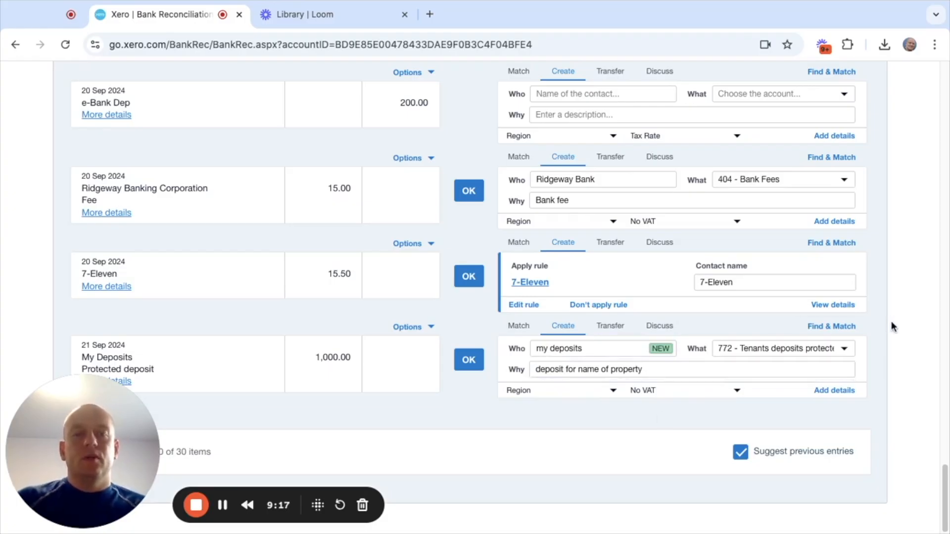
pyautogui.click(461, 361)
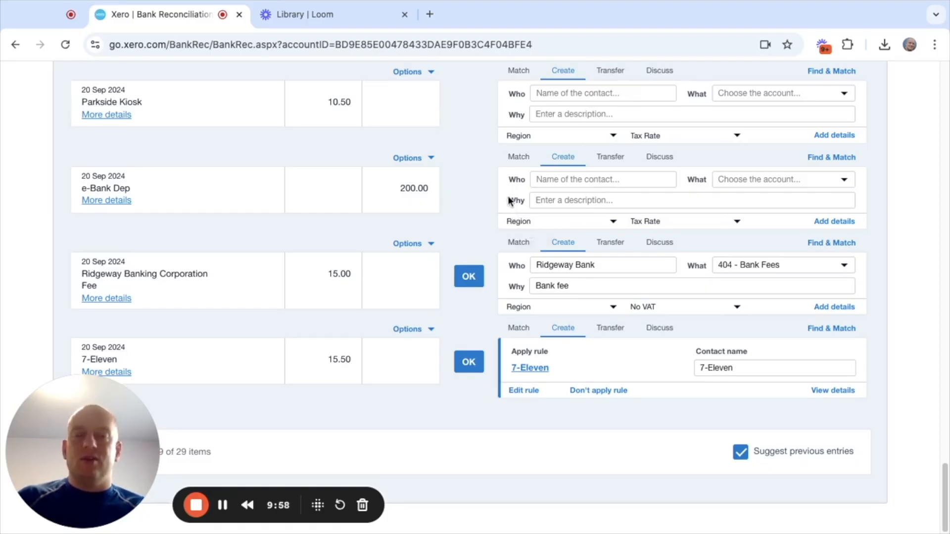
# - Open the Balance Sheet report for the demo company
pyautogui.scroll(5, 512, 200)
pyautogui.scroll(10, 512, 200)
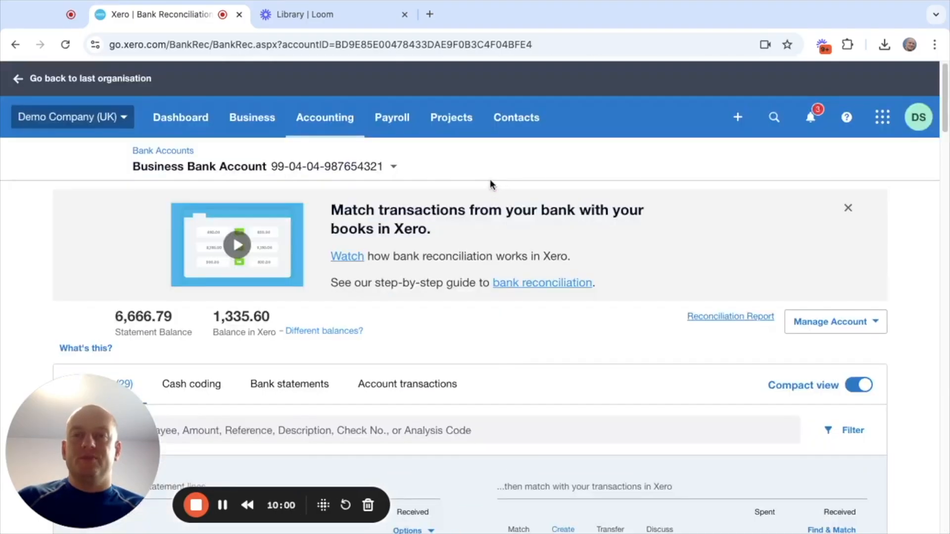
pyautogui.click(324, 118)
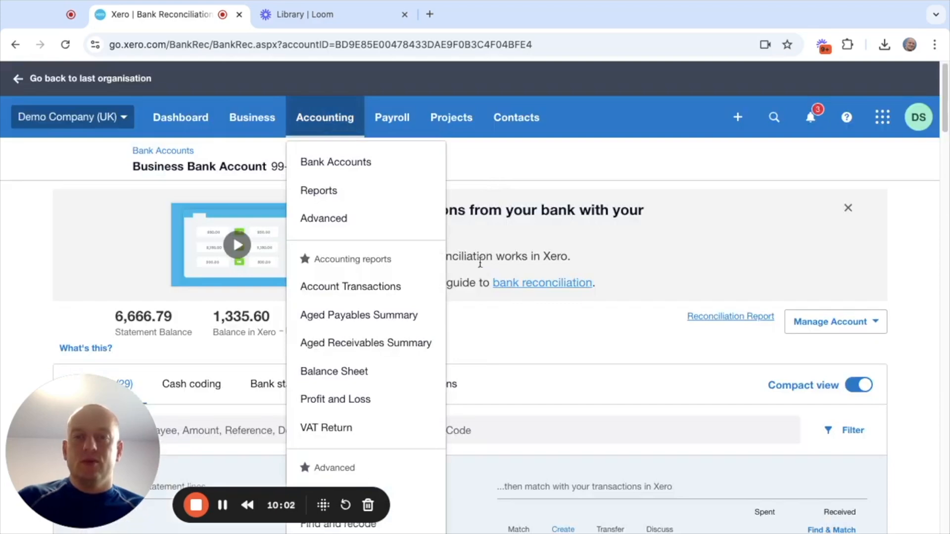
pyautogui.click(361, 375)
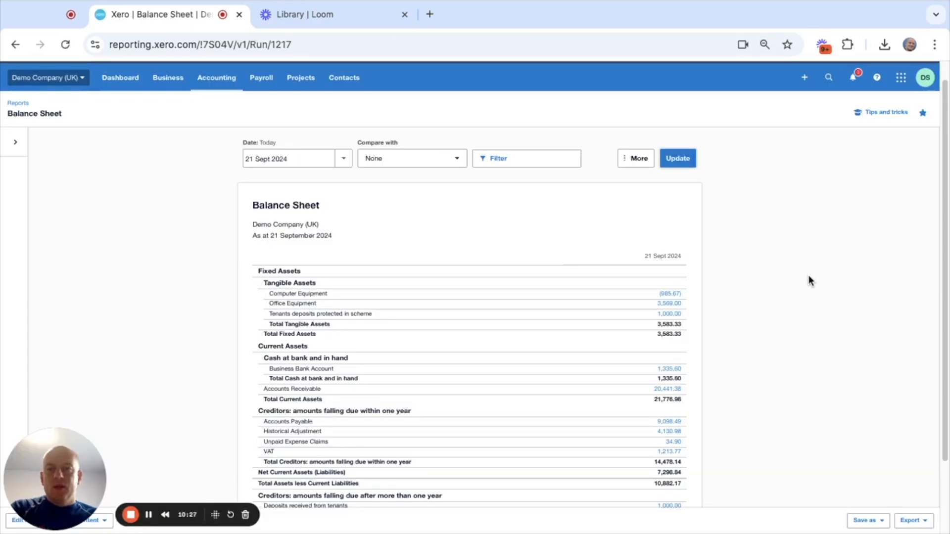
# - Examine the tenants deposits protected in scheme and deposits received from tenants lines on the Balance Sheet
pyautogui.scroll(-1, 808, 276)
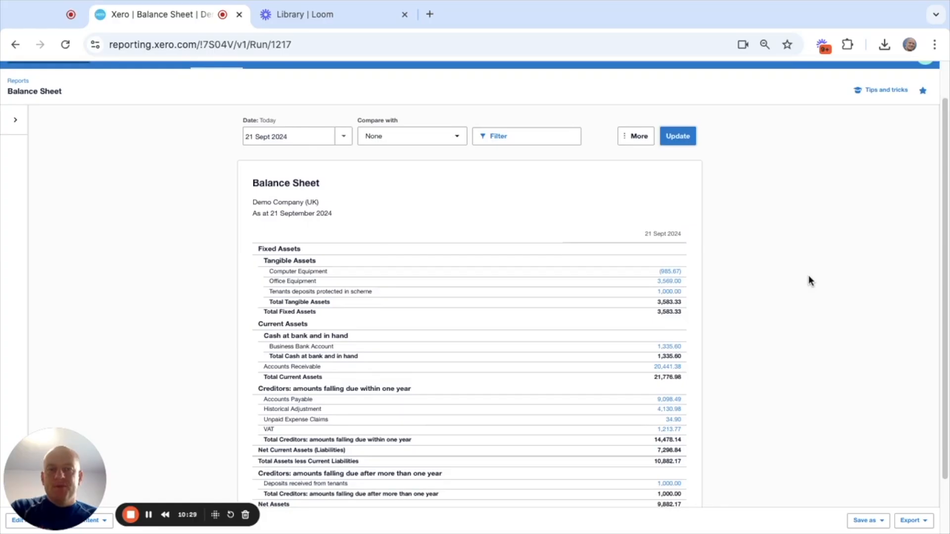
pyautogui.scroll(-1, 809, 280)
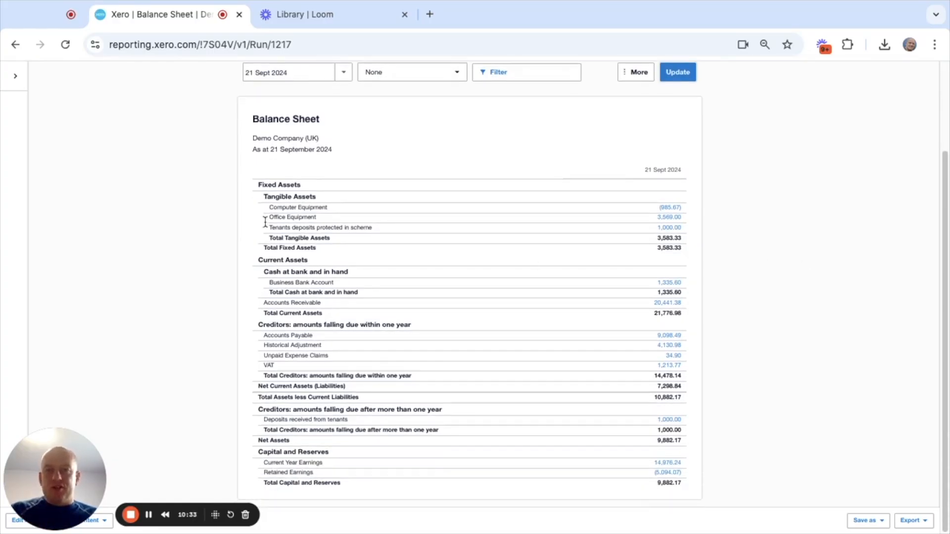
pyautogui.moveTo(268, 227); pyautogui.dragTo(418, 224)
pyautogui.moveTo(642, 228); pyautogui.dragTo(678, 224)
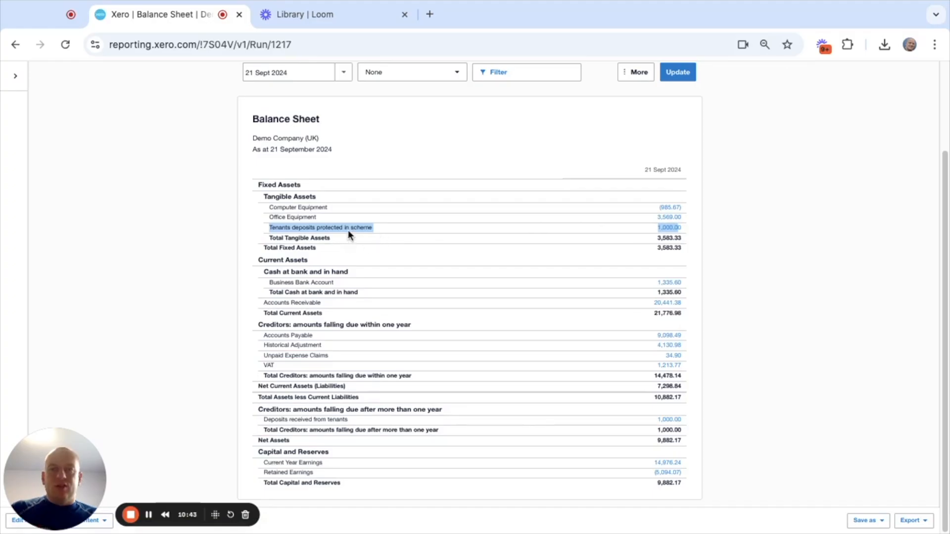
pyautogui.moveTo(699, 420); pyautogui.dragTo(327, 423)
pyautogui.click(260, 424)
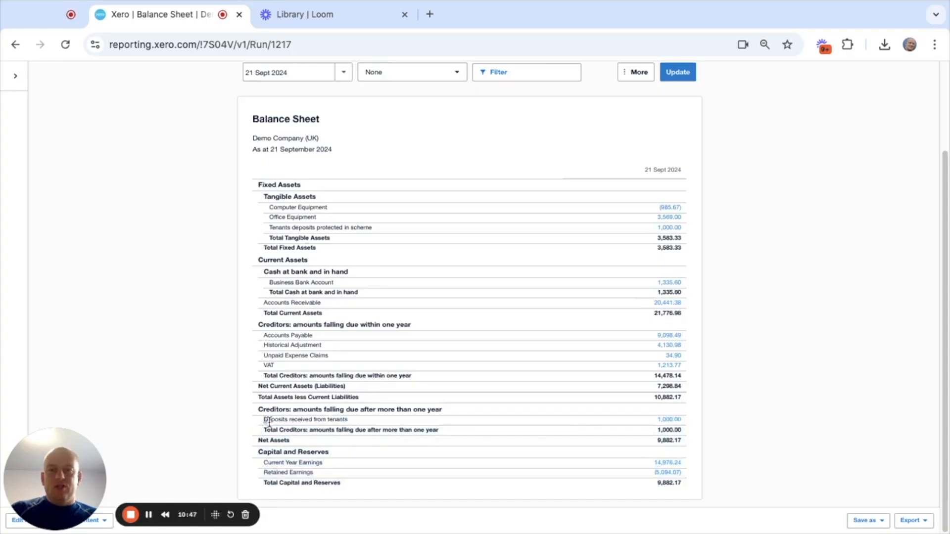
pyautogui.moveTo(269, 422); pyautogui.dragTo(631, 415)
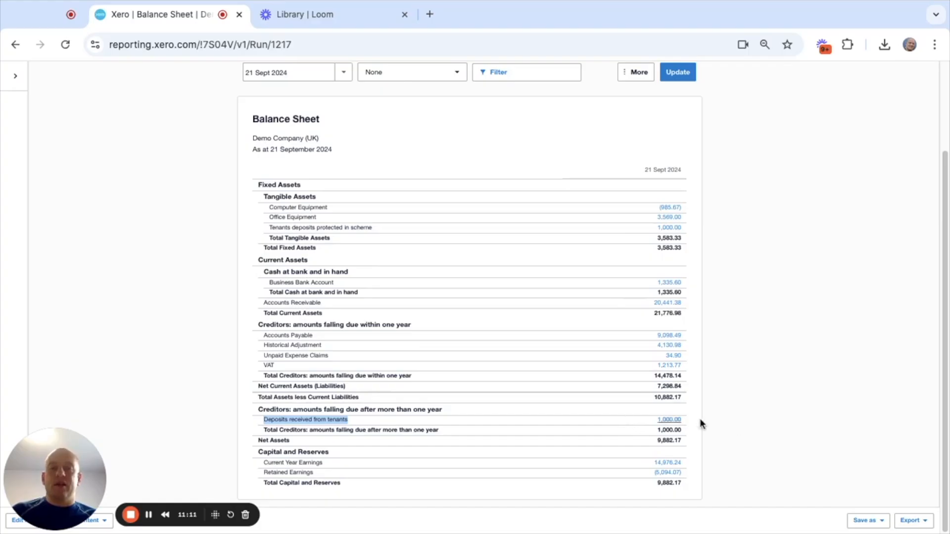
pyautogui.click(731, 424)
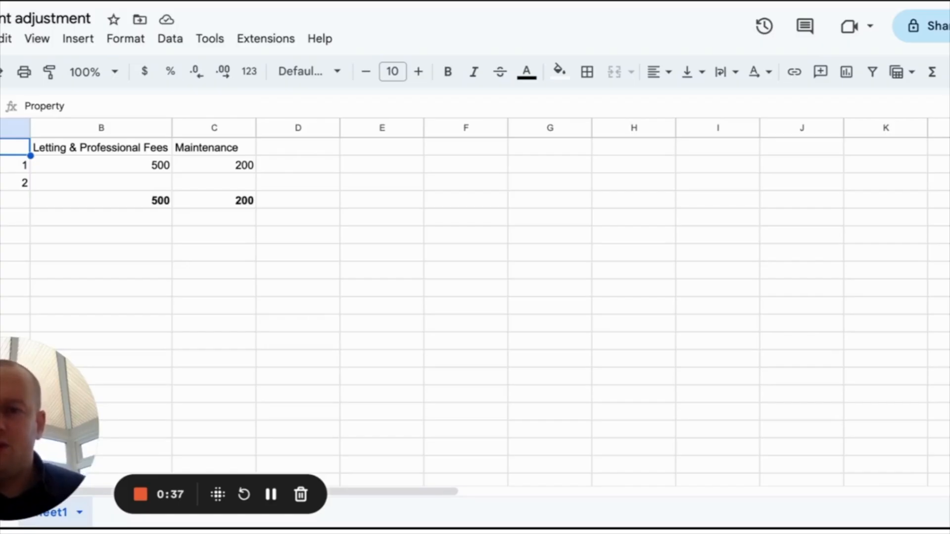
# - In the Google Sheets adjustment spreadsheet, enter 124.2 as the Letting & Professional Fees for property 2
pyautogui.click(101, 182)
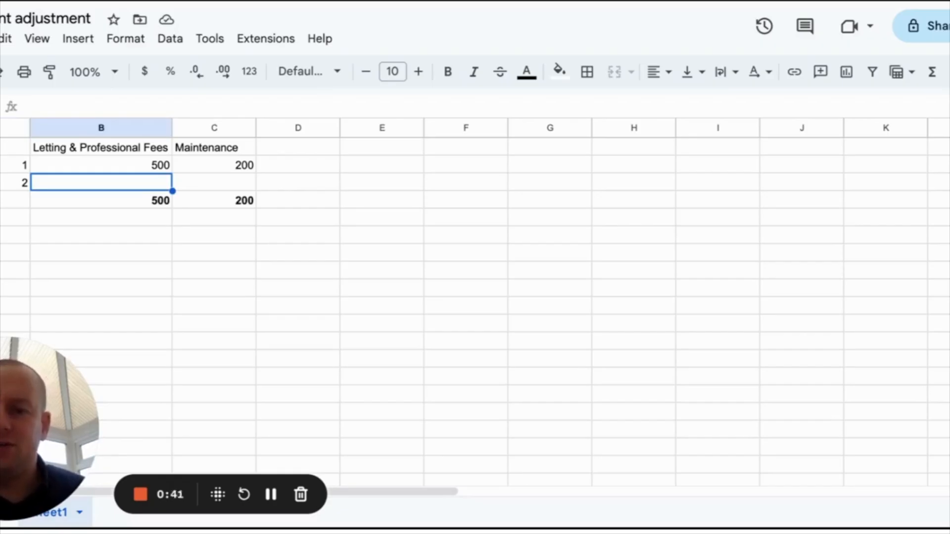
pyautogui.write('124.2')
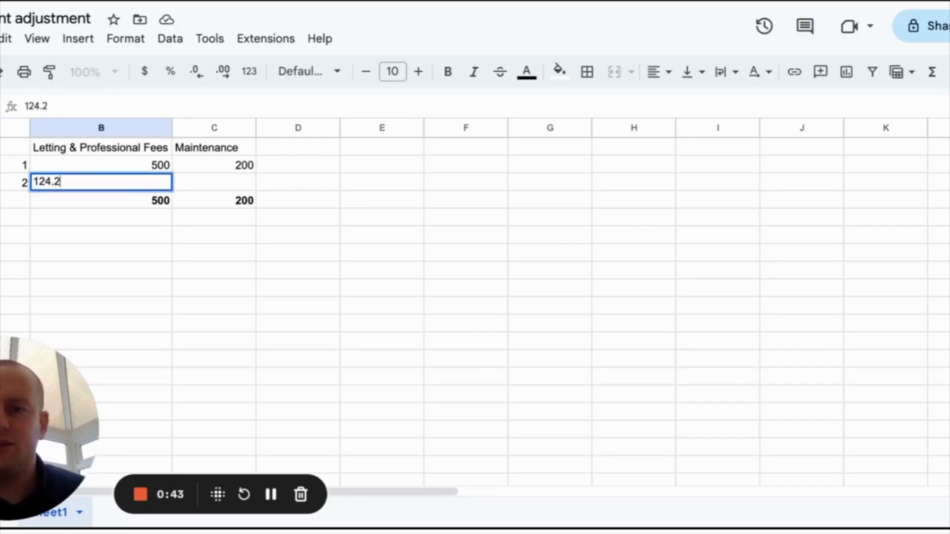
pyautogui.press('Return')
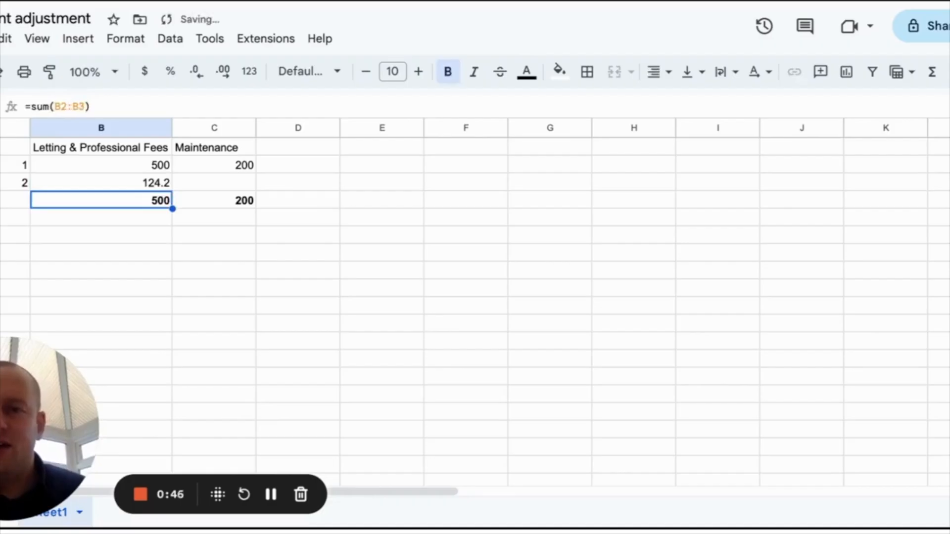
pyautogui.press('Down')
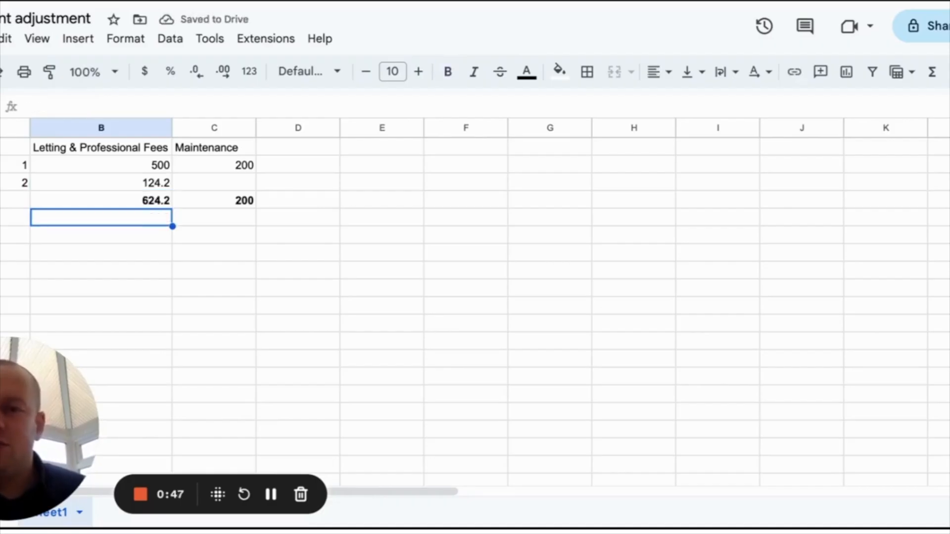
pyautogui.press('Up')
pyautogui.press('Up')
pyautogui.press('Up')
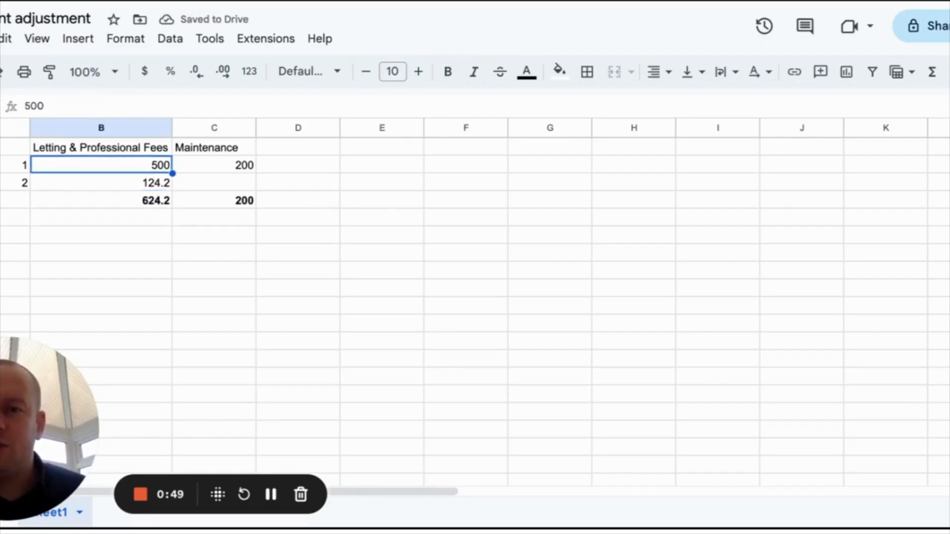
pyautogui.press('Right')
pyautogui.press('Right')
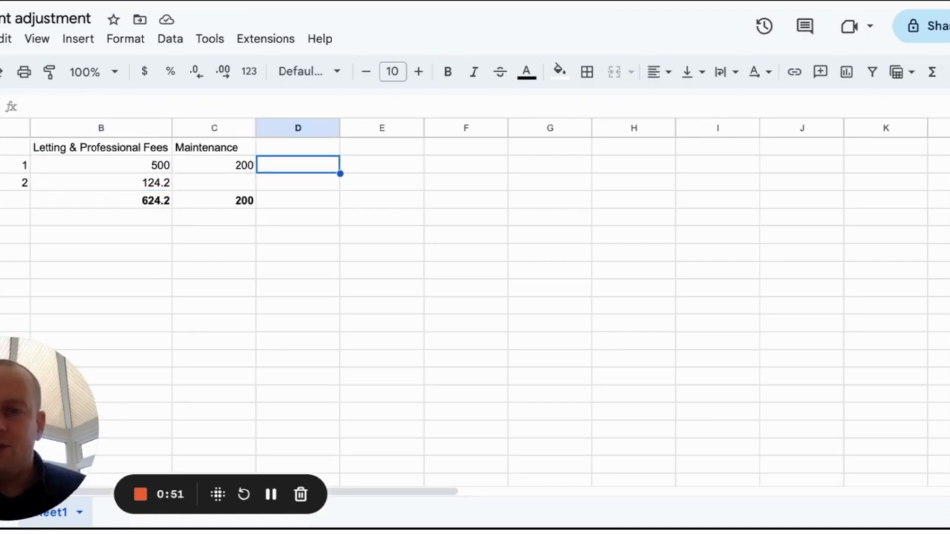
pyautogui.press('Down')
pyautogui.press('Down')
pyautogui.press('Down')
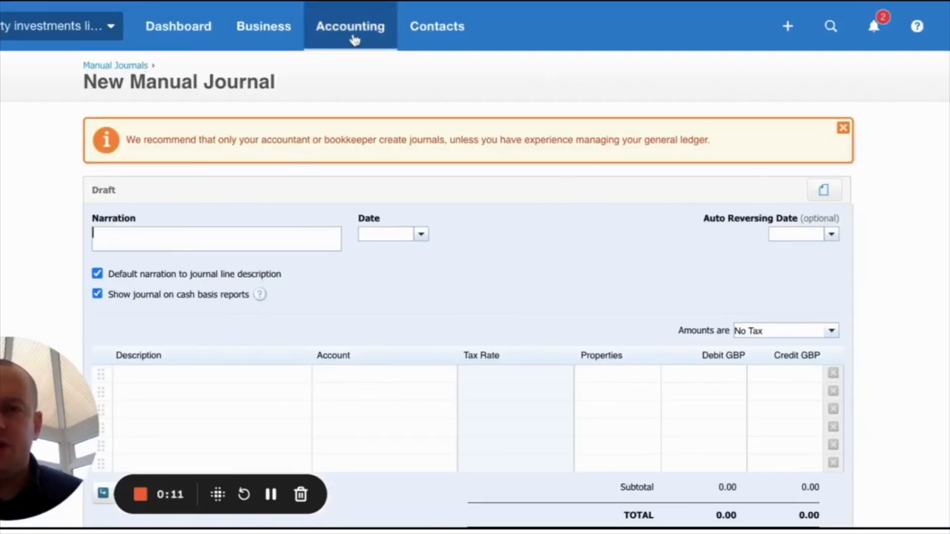
pyautogui.click(354, 39)
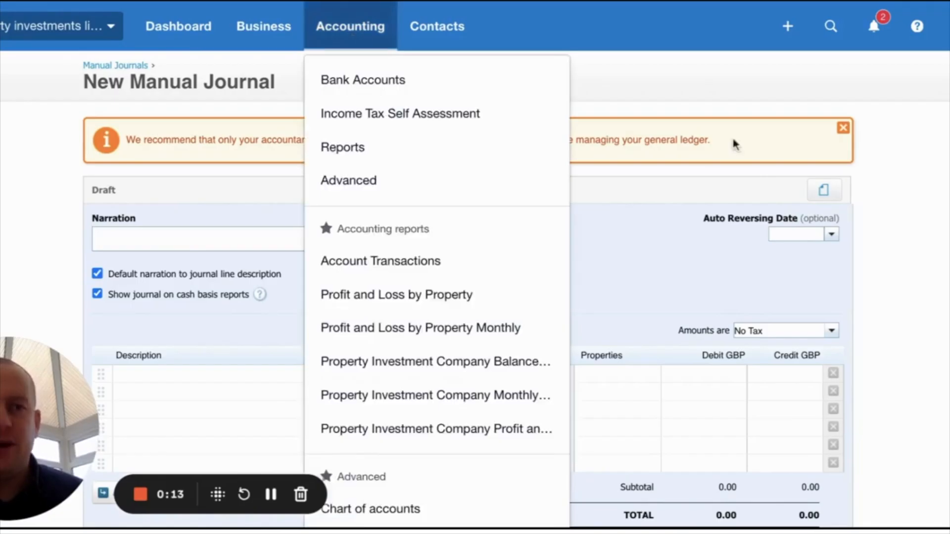
pyautogui.scroll(-4, 468, 267)
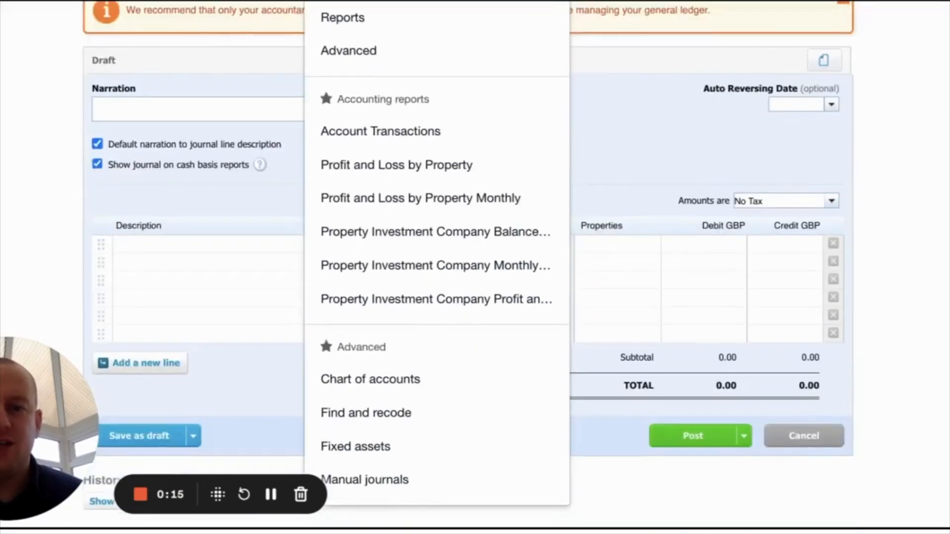
pyautogui.scroll(2, 468, 267)
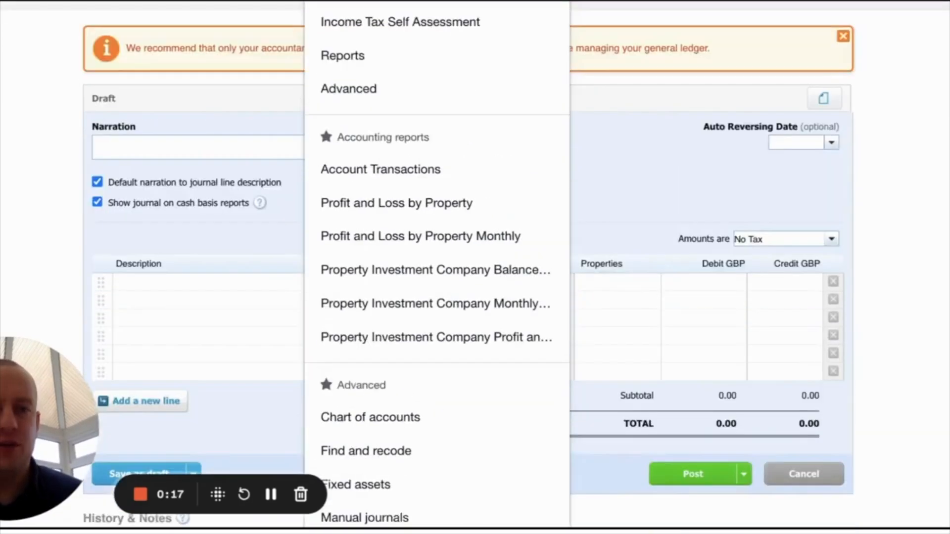
# - In Xero's new manual journal, enter the narration "Net rent adjustment" and set the date to 19 Nov 2023
pyautogui.click(291, 149)
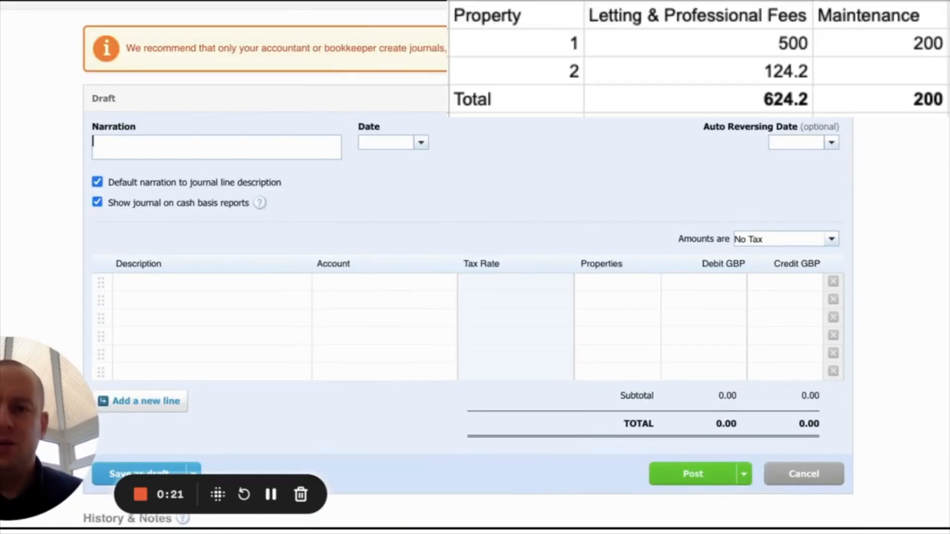
pyautogui.write('Net ')
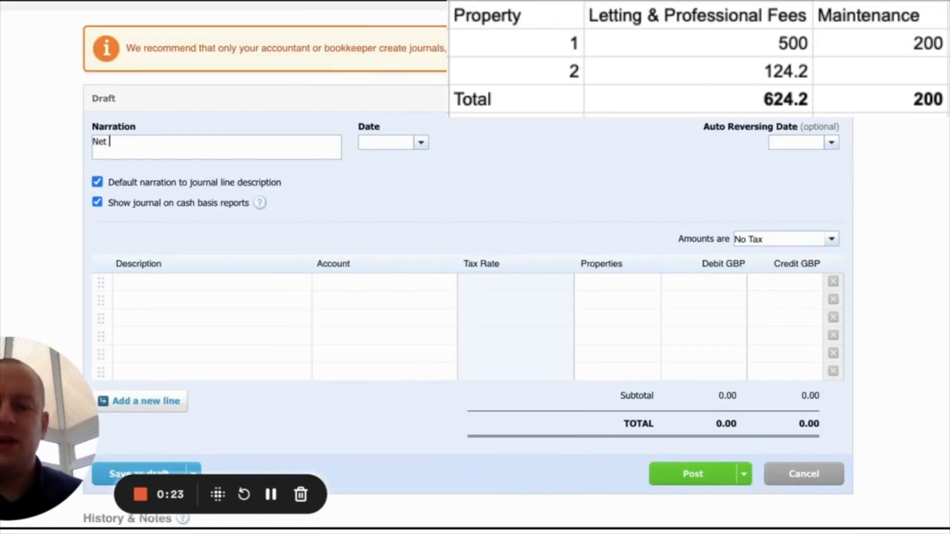
pyautogui.write('rent adjustm')
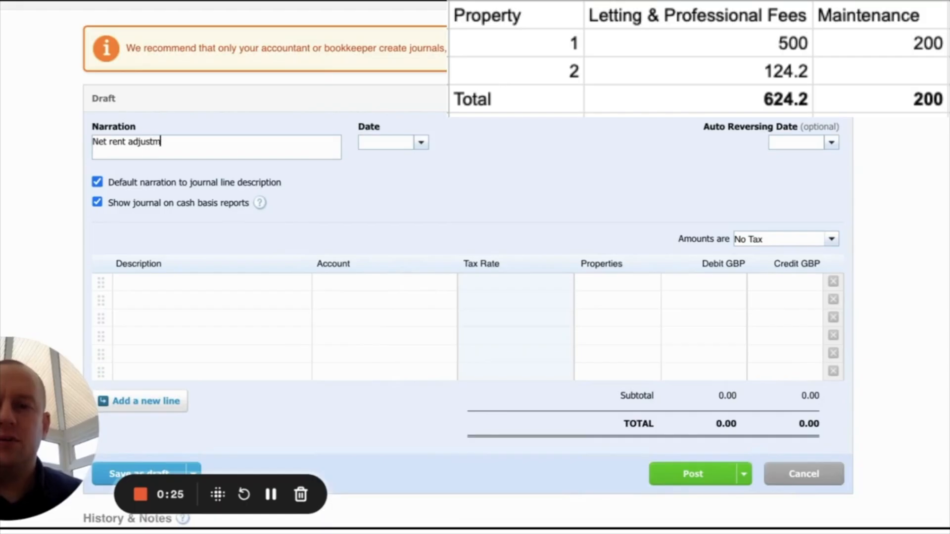
pyautogui.write('ent')
pyautogui.click(392, 146)
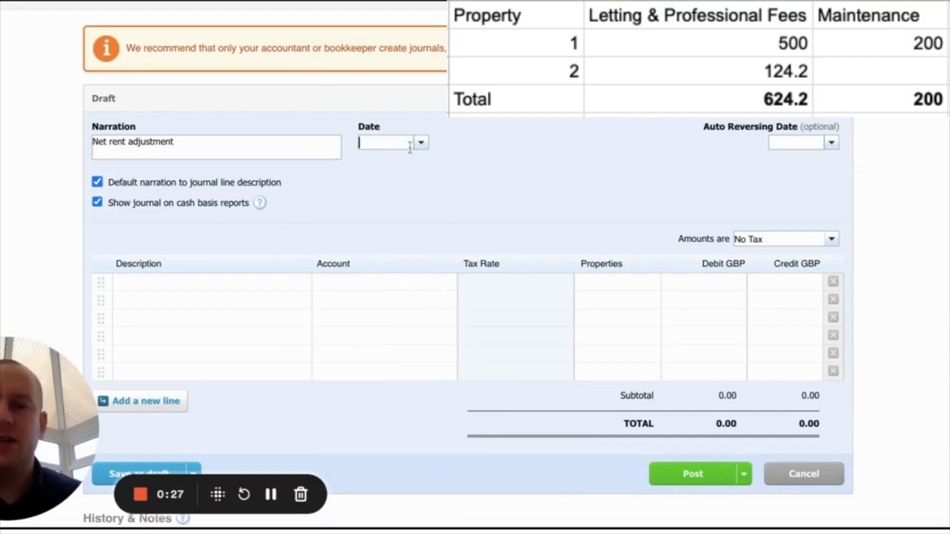
pyautogui.click(420, 143)
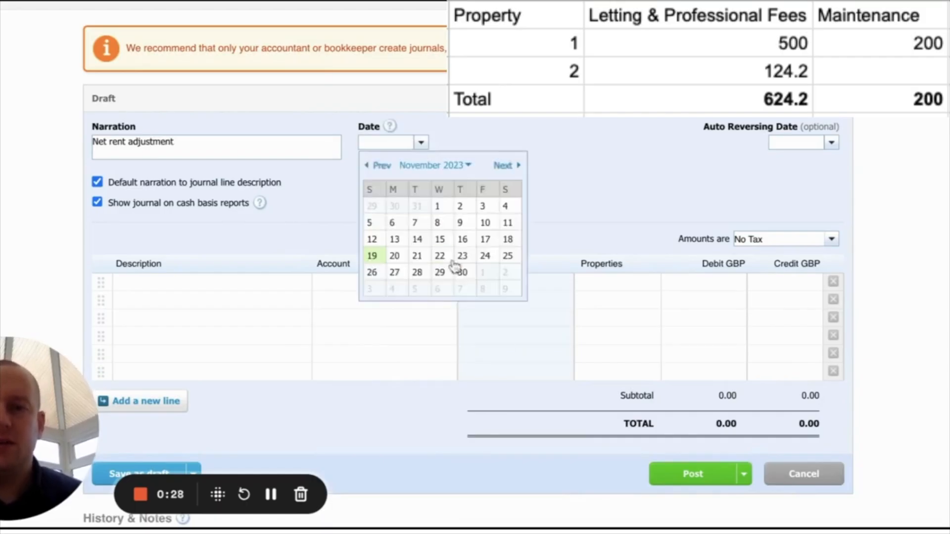
pyautogui.click(377, 259)
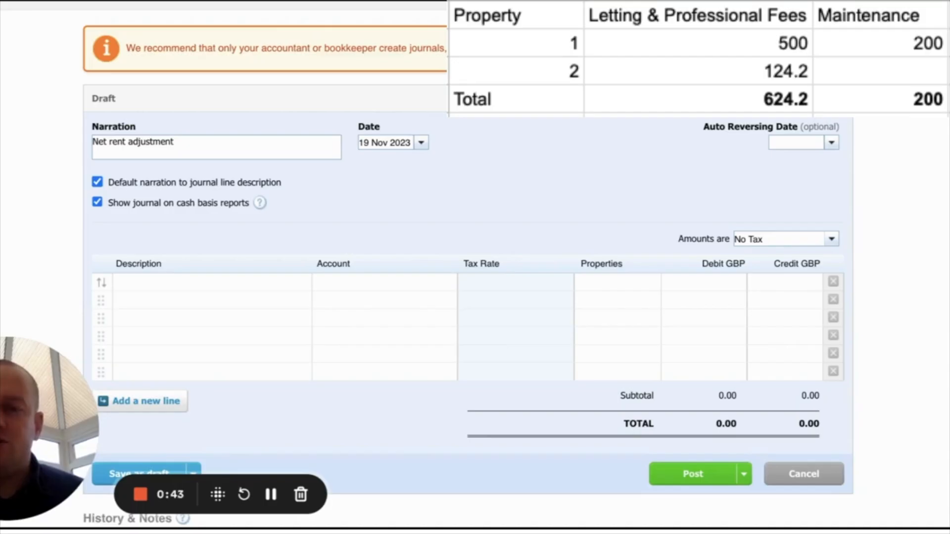
# - Fill the descriptions of the first three journal lines with the default narration "Net rent adjustment"
pyautogui.click(268, 282)
pyautogui.click(273, 240)
pyautogui.click(231, 300)
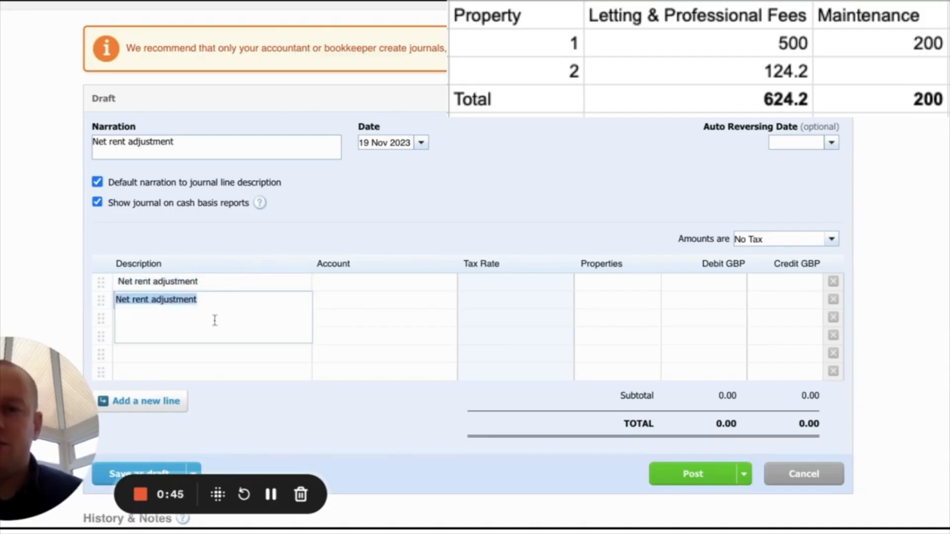
pyautogui.click(240, 253)
pyautogui.click(203, 324)
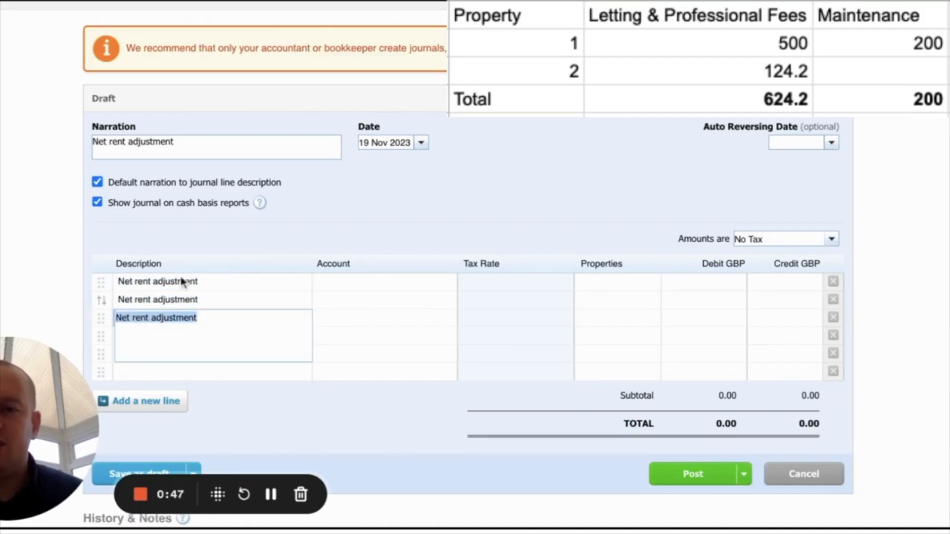
# - Assign account 363 - Letting and professional fees to the first journal line and 475 - Repairs and renewals to the second
pyautogui.click(345, 283)
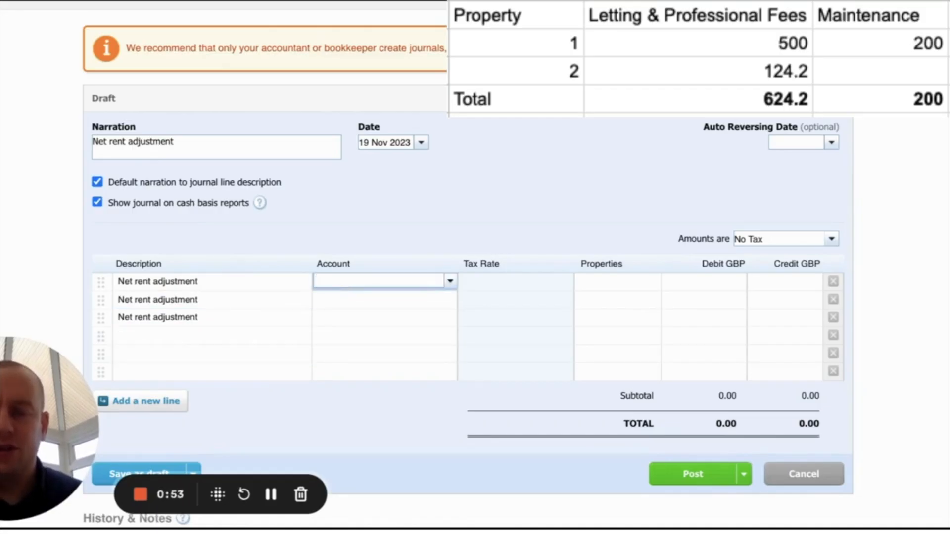
pyautogui.write('lett')
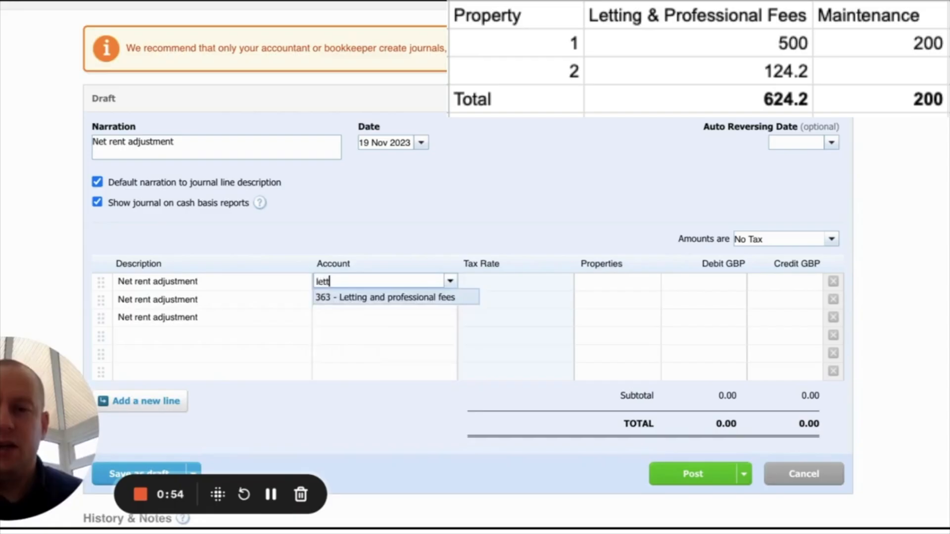
pyautogui.click(351, 300)
pyautogui.click(333, 307)
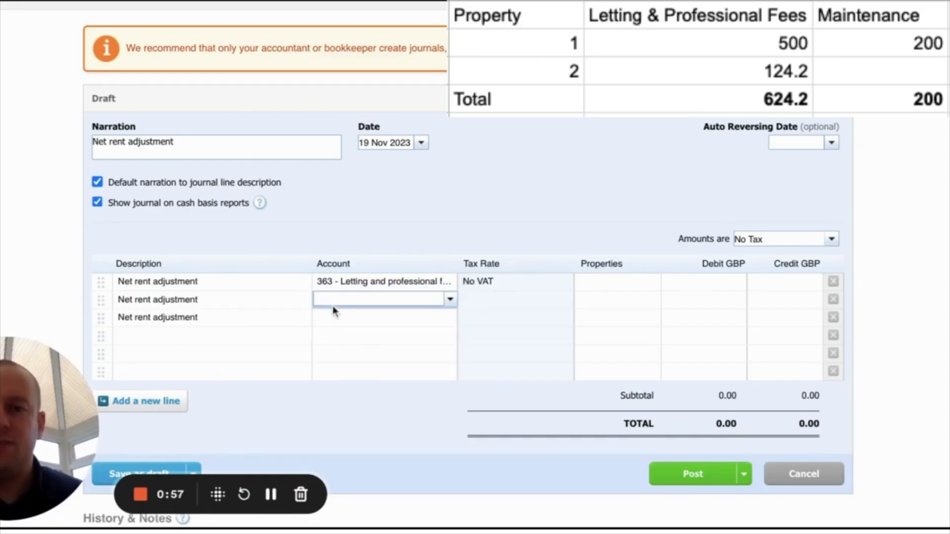
pyautogui.write('main')
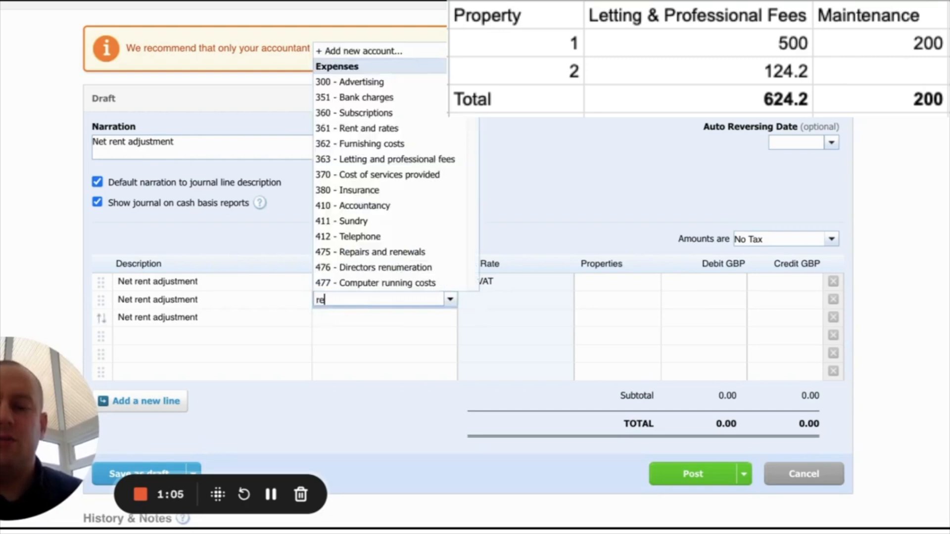
pyautogui.write('par')
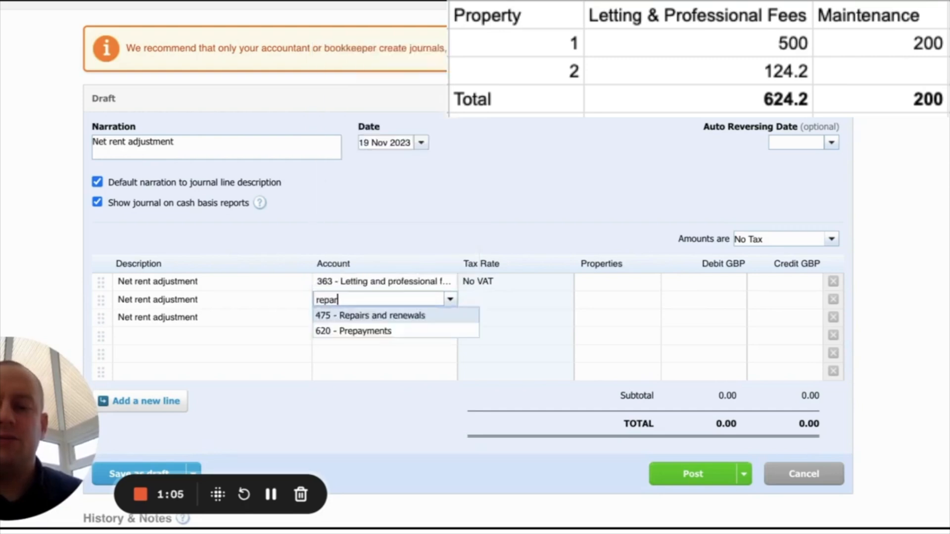
pyautogui.press('BackSpace')
pyautogui.write('i')
pyautogui.click(354, 317)
# - Assign account 200 - Rents receivable to the third journal line
pyautogui.click(354, 319)
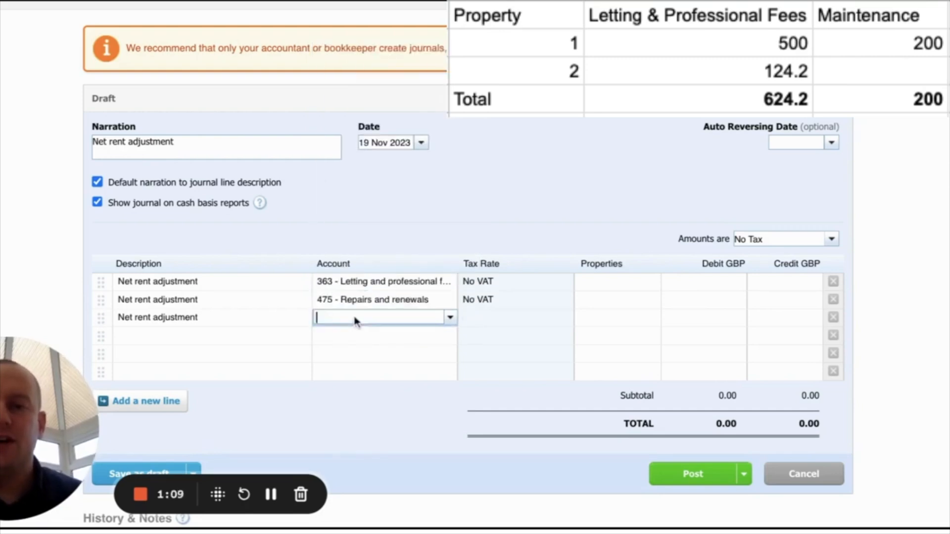
pyautogui.write('rents')
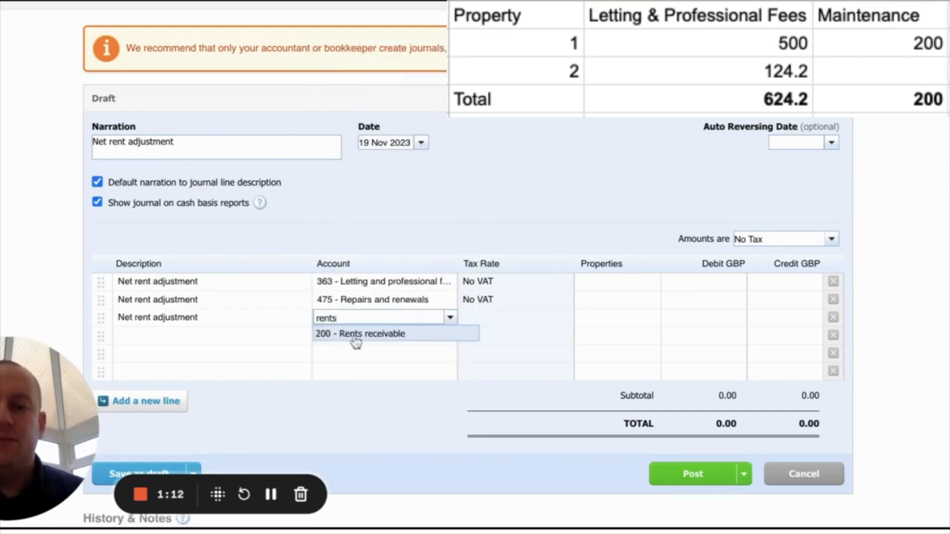
pyautogui.click(355, 337)
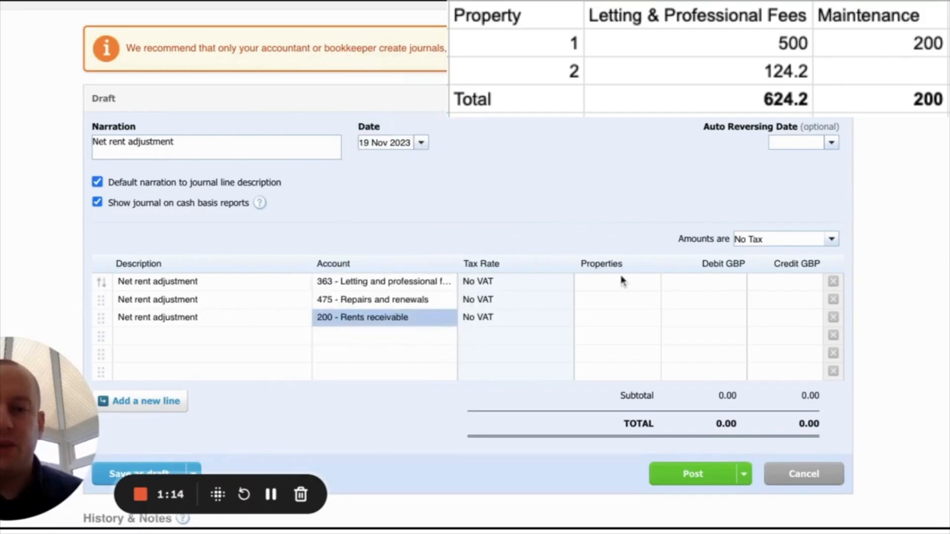
# - Enter debits of 624.20 on the letting and professional fees line and 200 on the repairs and renewals line
pyautogui.click(609, 290)
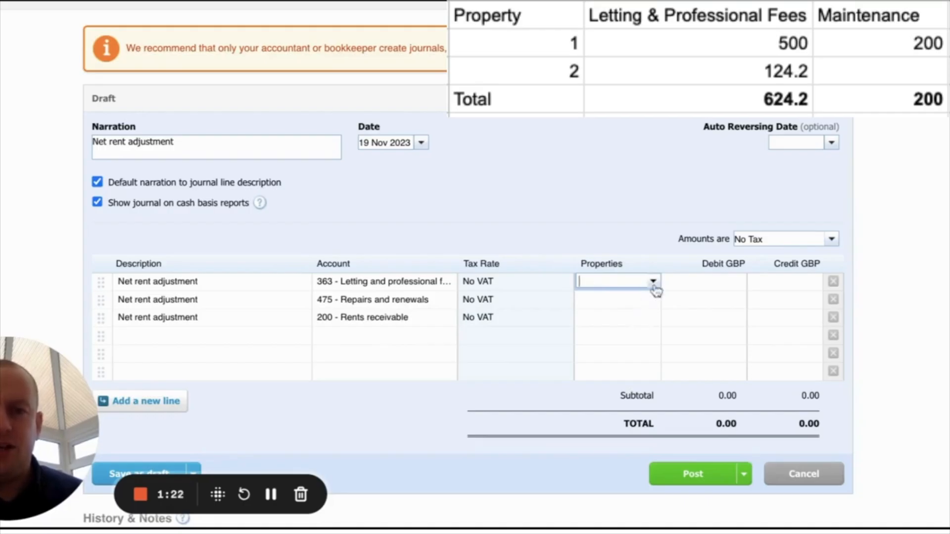
pyautogui.click(645, 253)
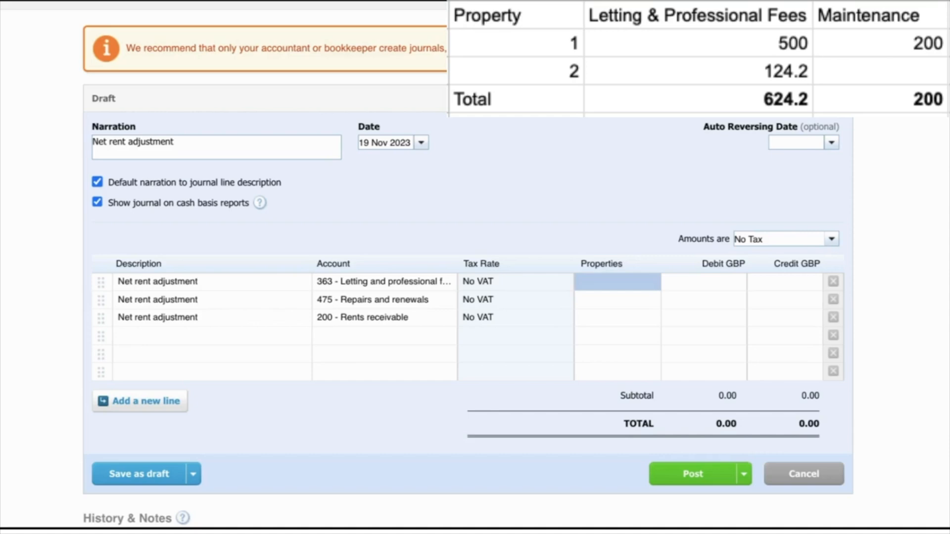
pyautogui.click(702, 282)
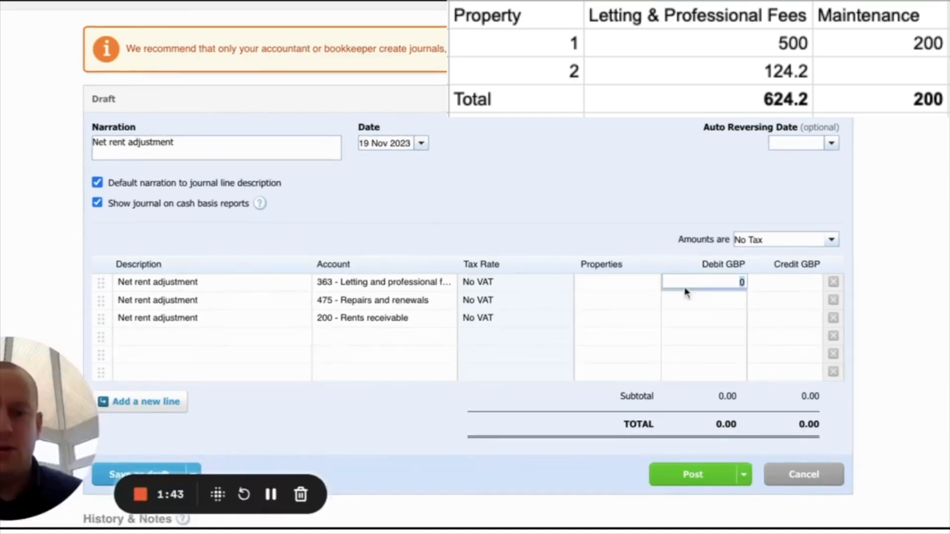
pyautogui.write('624')
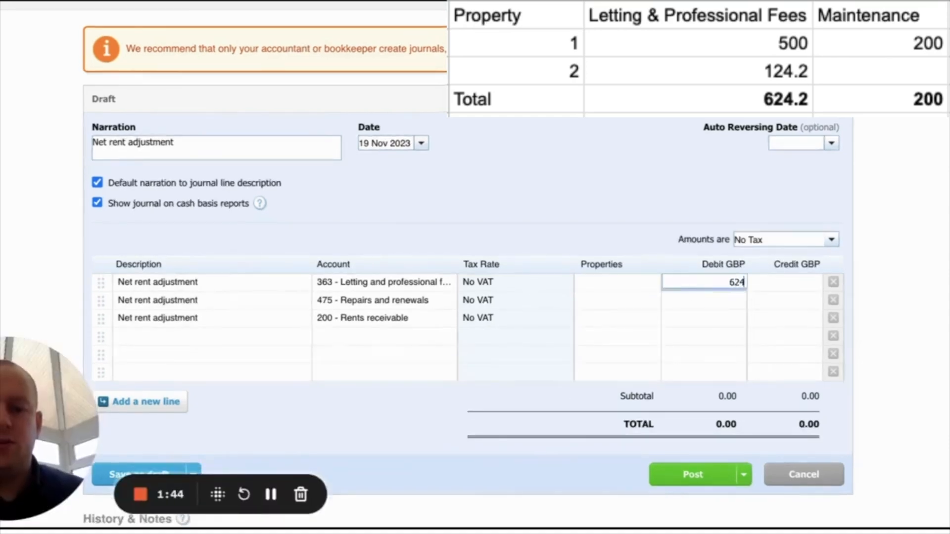
pyautogui.write('.20')
pyautogui.click(604, 218)
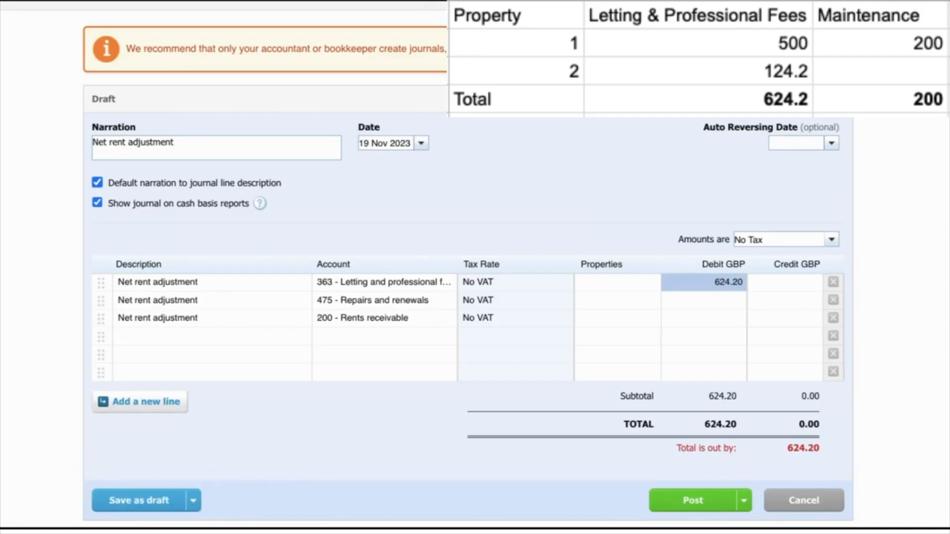
pyautogui.click(727, 308)
pyautogui.write('200')
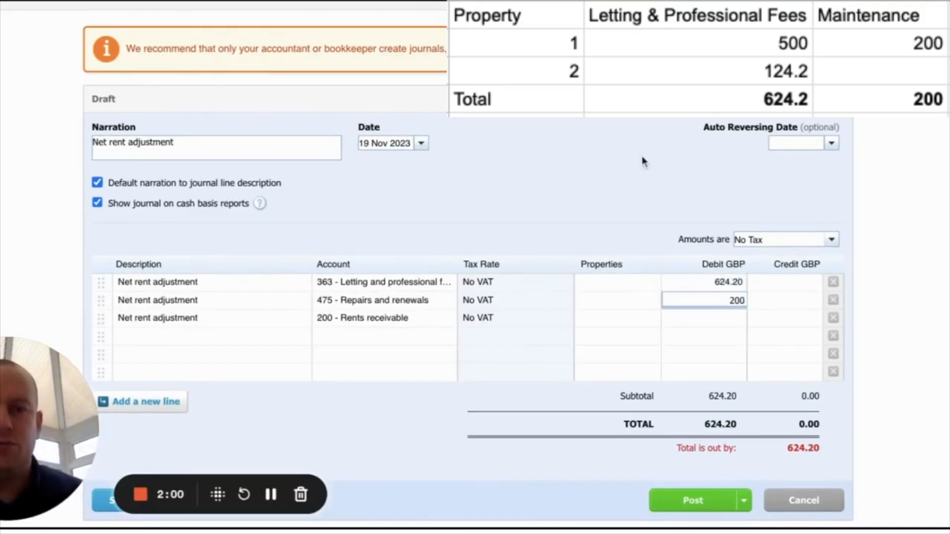
pyautogui.click(643, 163)
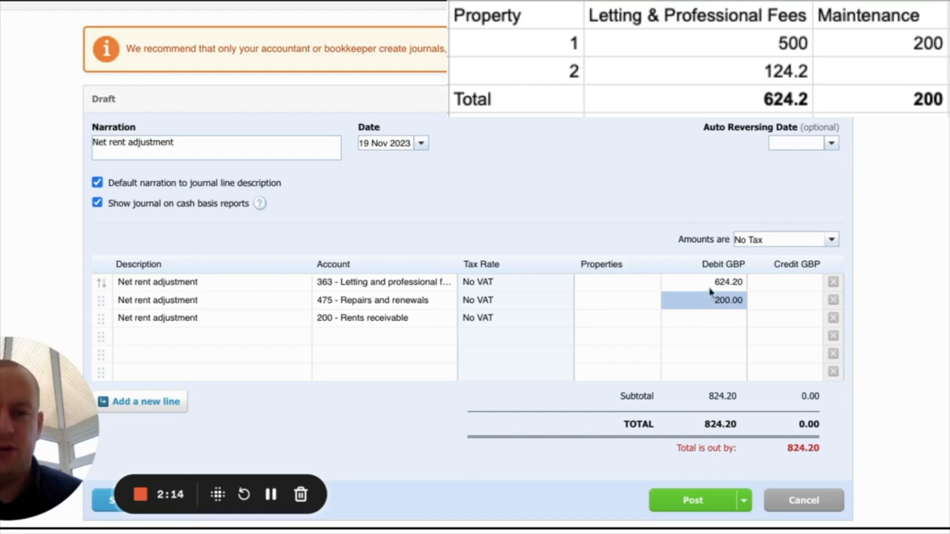
# - Enter a credit of 824.20 on the rents receivable line to balance the journal
pyautogui.click(776, 320)
pyautogui.write('0')
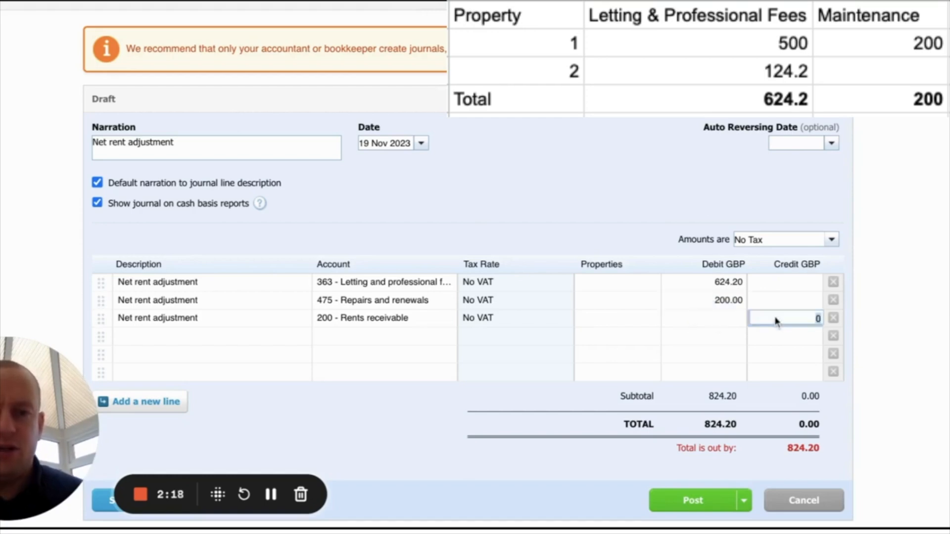
pyautogui.write('824.')
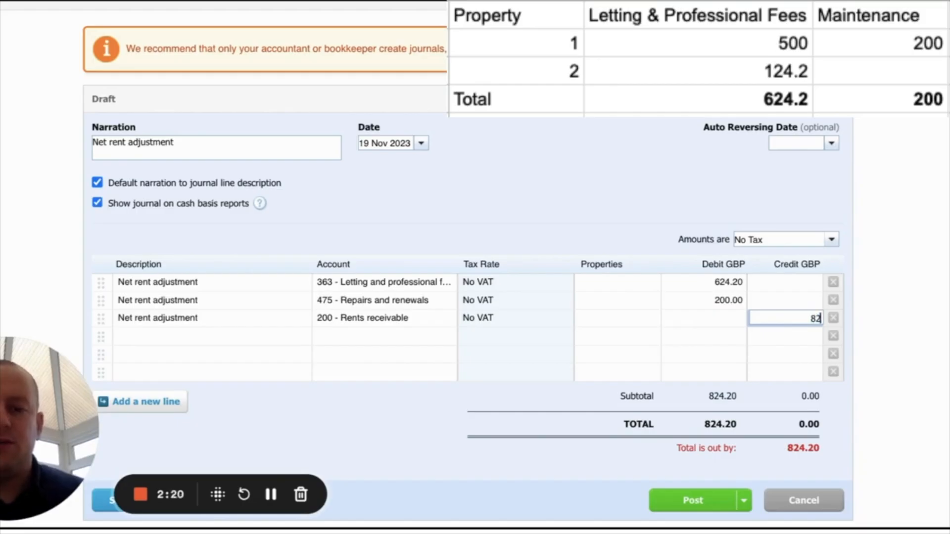
pyautogui.write('2')
pyautogui.click(636, 180)
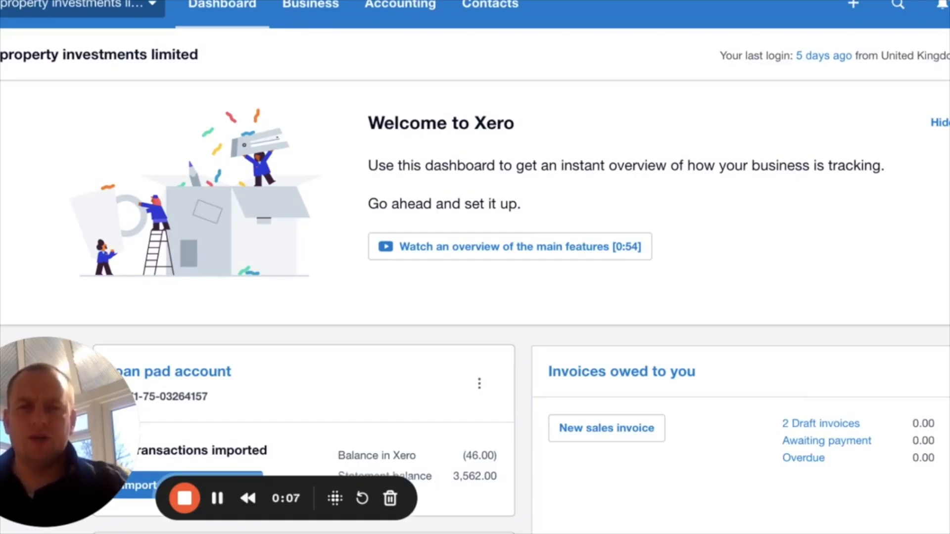
# - Open the custom Profit and Loss report from the property investment company's financial statements reports
pyautogui.click(414, 8)
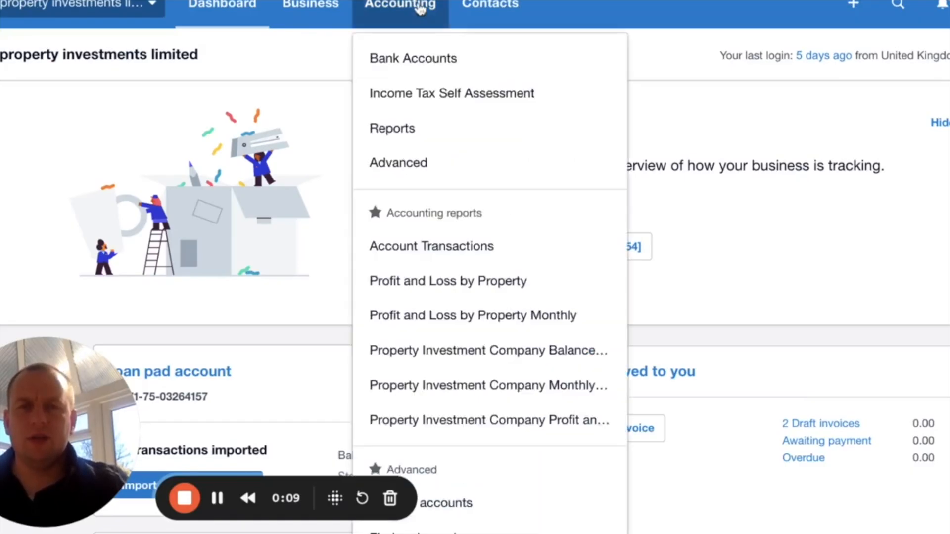
pyautogui.click(424, 129)
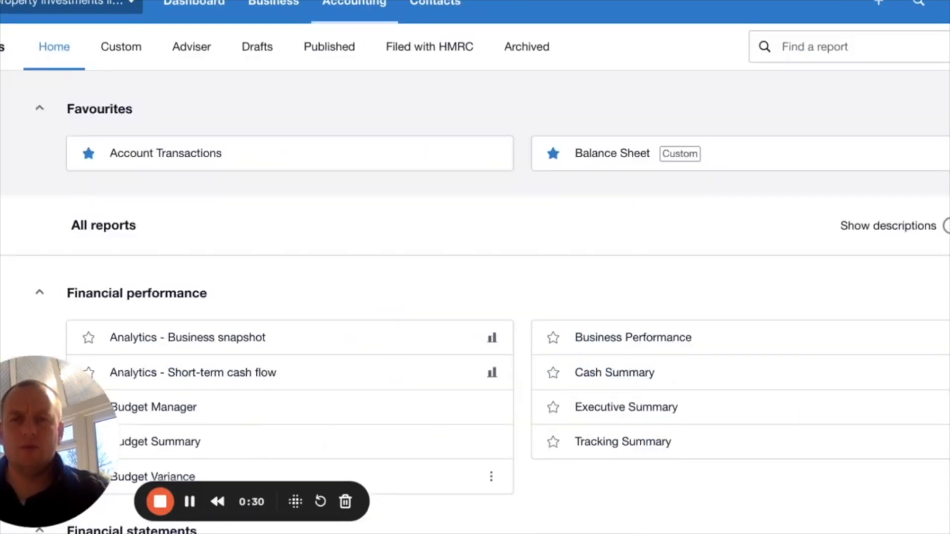
pyautogui.scroll(-6, 475, 267)
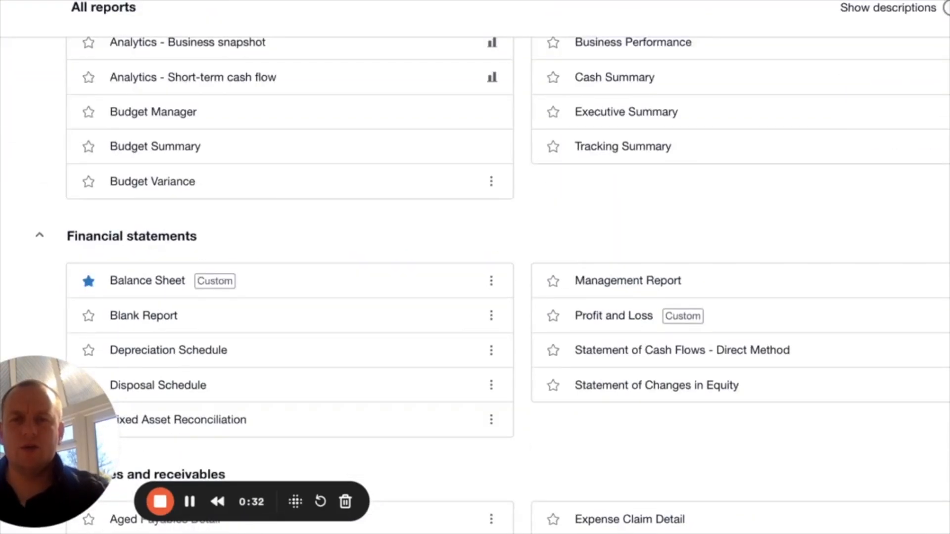
pyautogui.scroll(-1, 476, 268)
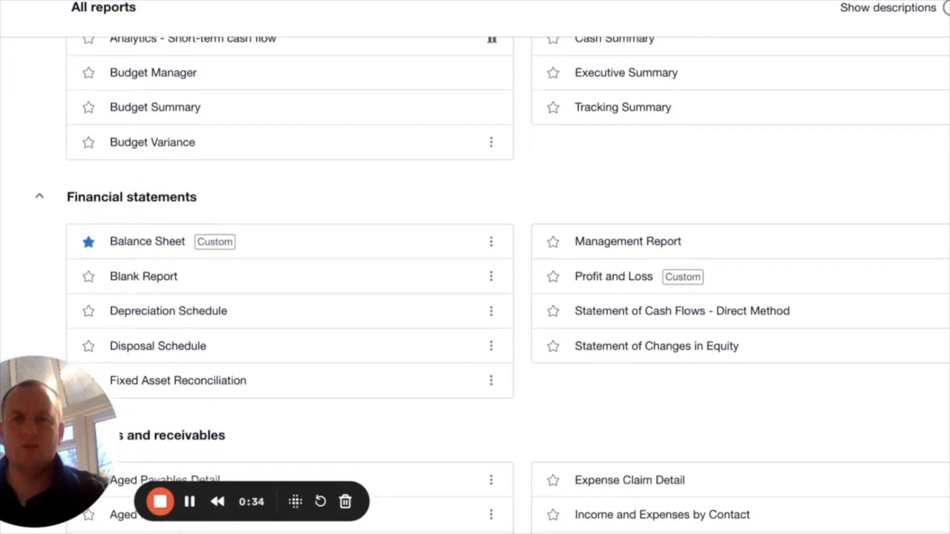
pyautogui.scroll(-1, 475, 267)
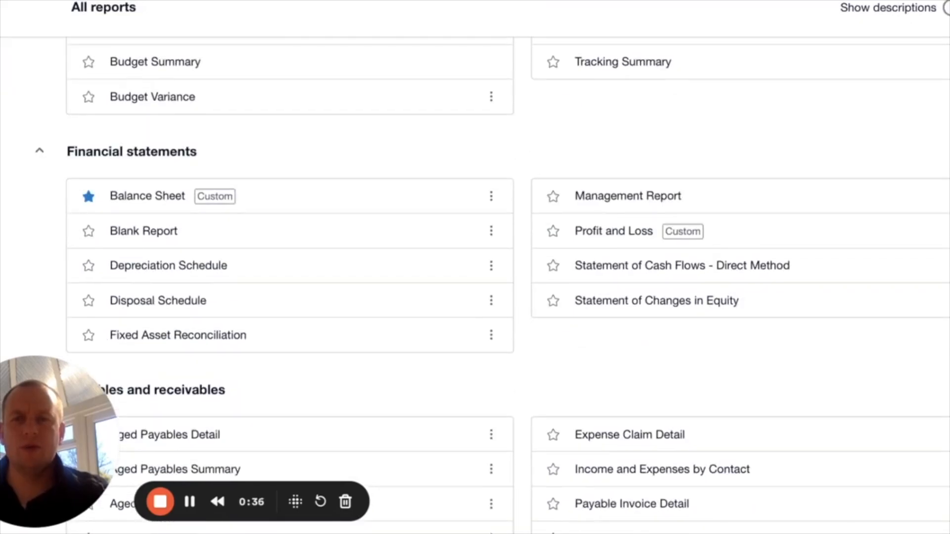
pyautogui.scroll(-1, 653, 203)
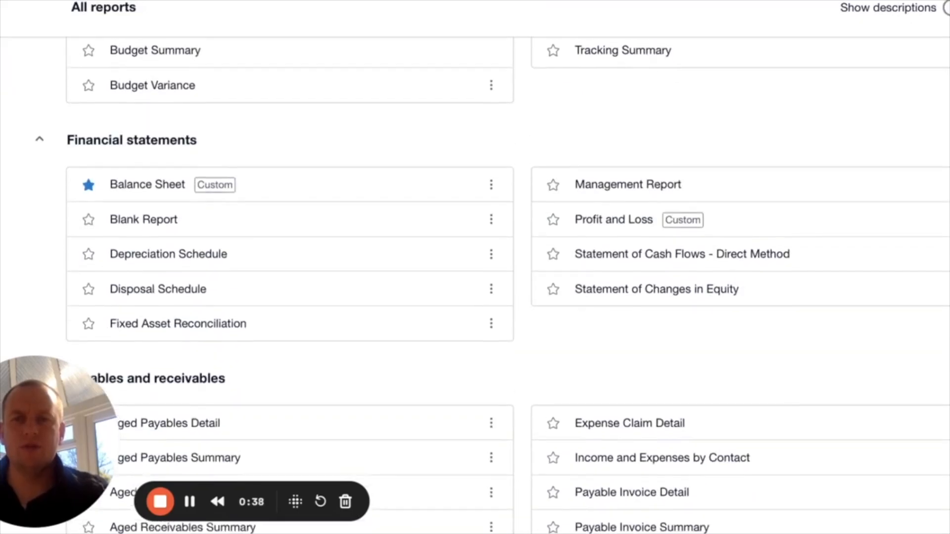
pyautogui.click(595, 217)
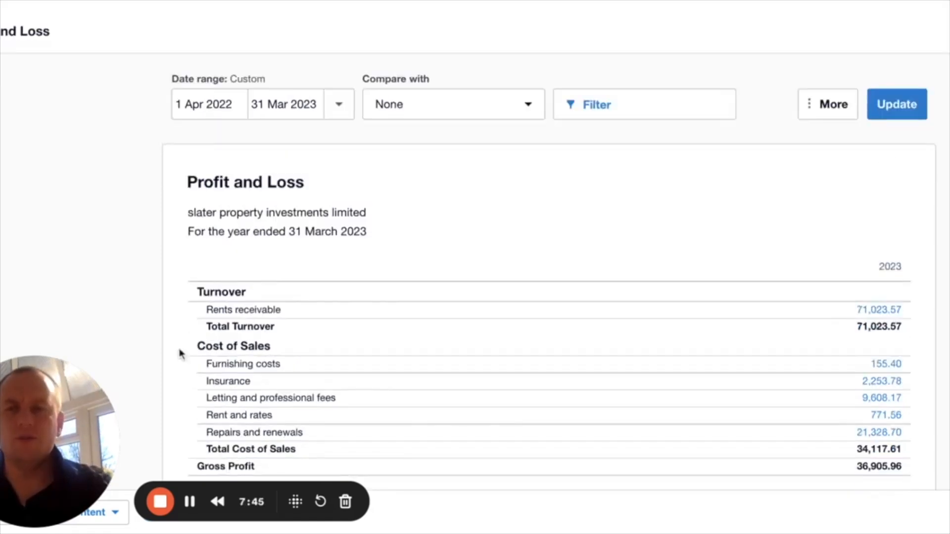
# - Add three tracking columns to the Profit and Loss report layout
pyautogui.moveTo(46, 426); pyautogui.dragTo(62, 327)
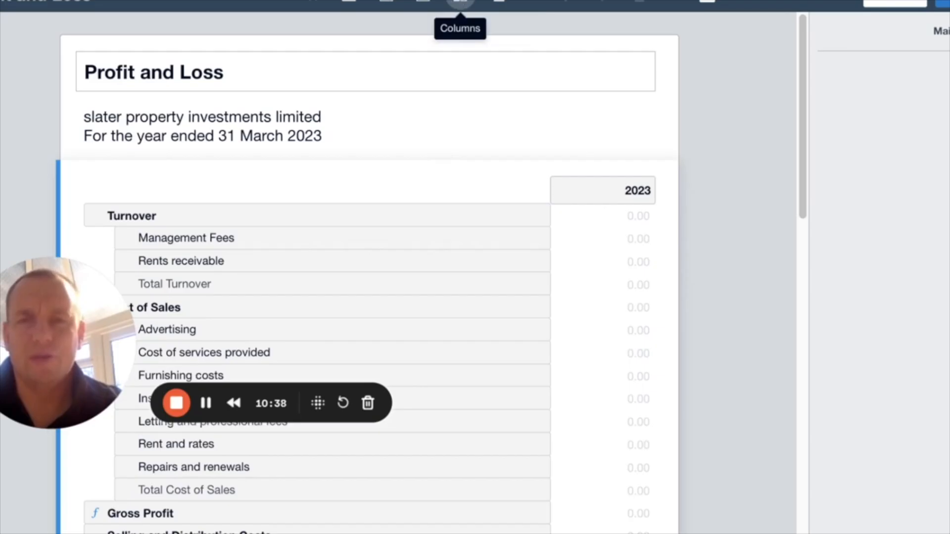
pyautogui.click(460, 4)
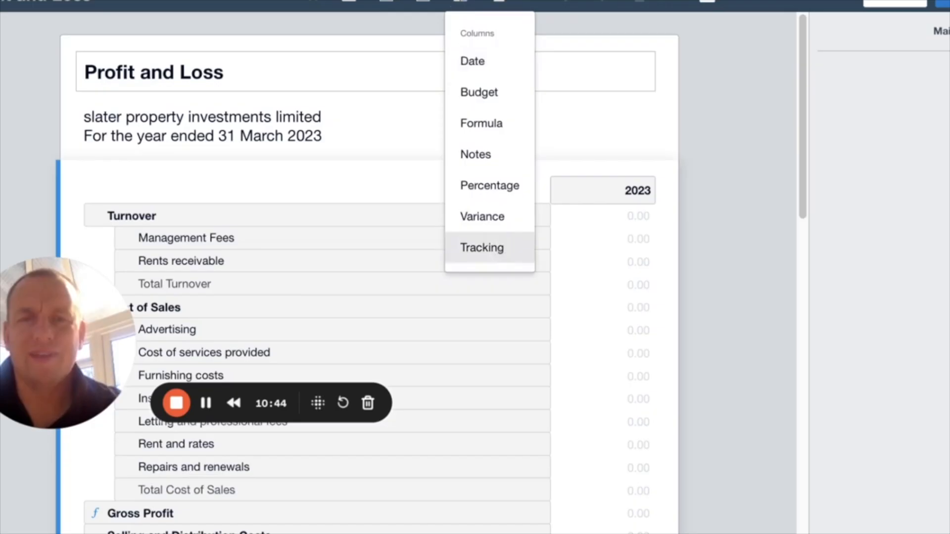
pyautogui.click(501, 253)
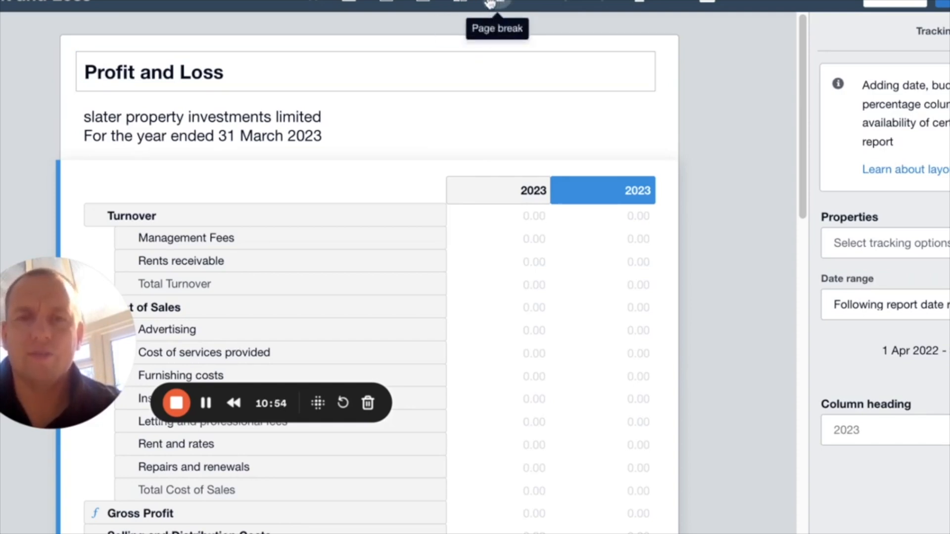
pyautogui.click(464, 4)
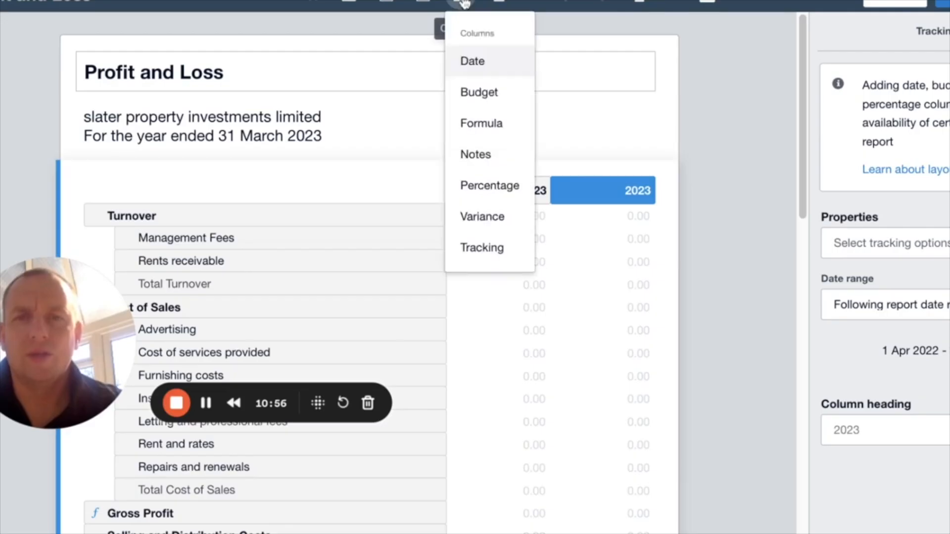
pyautogui.click(495, 250)
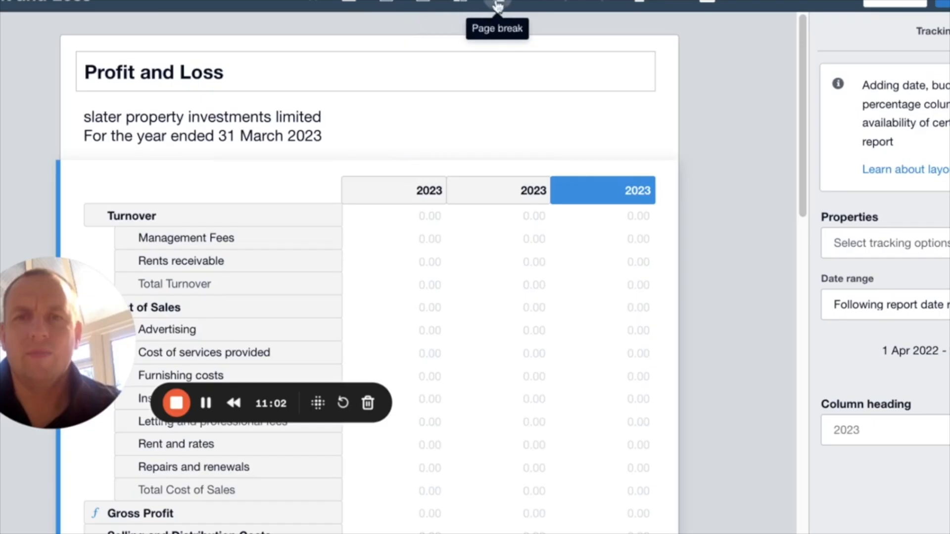
pyautogui.click(463, 7)
pyautogui.click(483, 247)
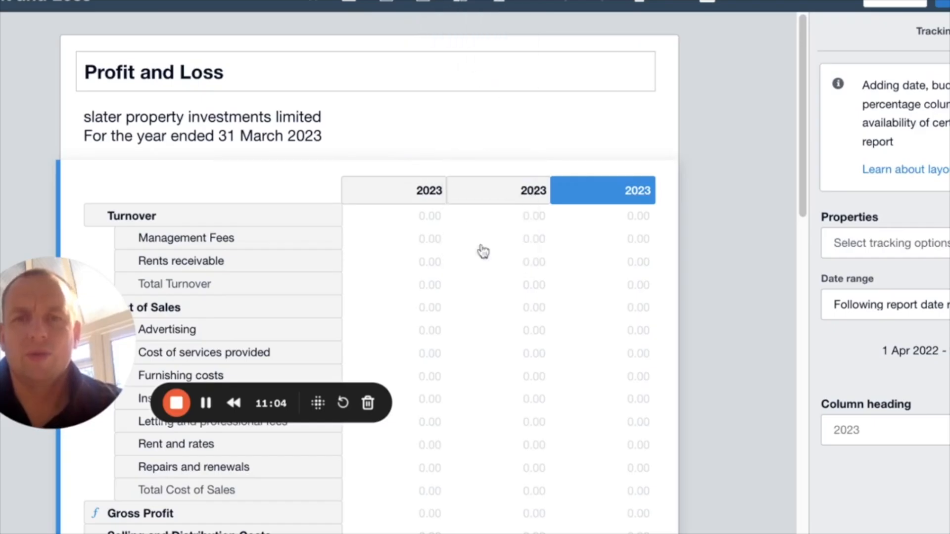
# - Assign the first tracking column of the Profit and Loss layout to property 12CB
pyautogui.click(405, 190)
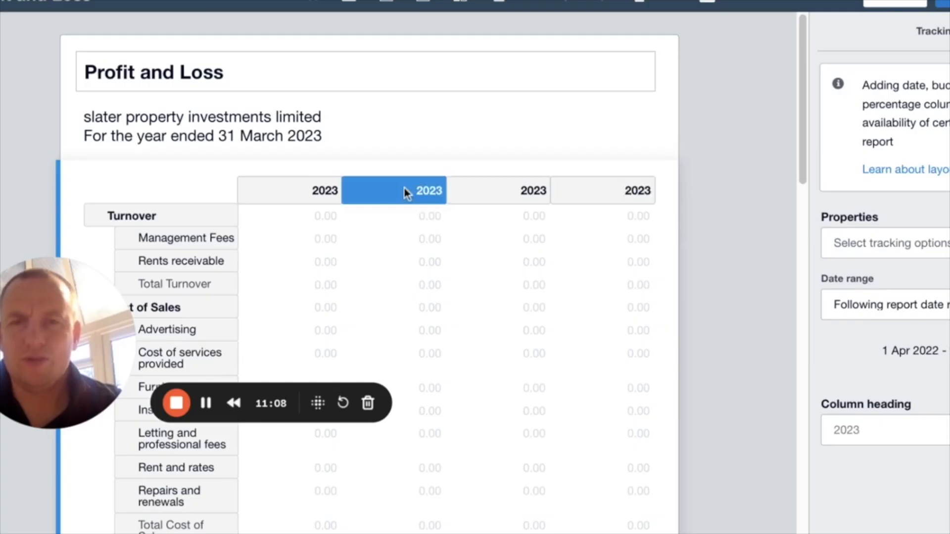
pyautogui.click(405, 188)
pyautogui.click(431, 246)
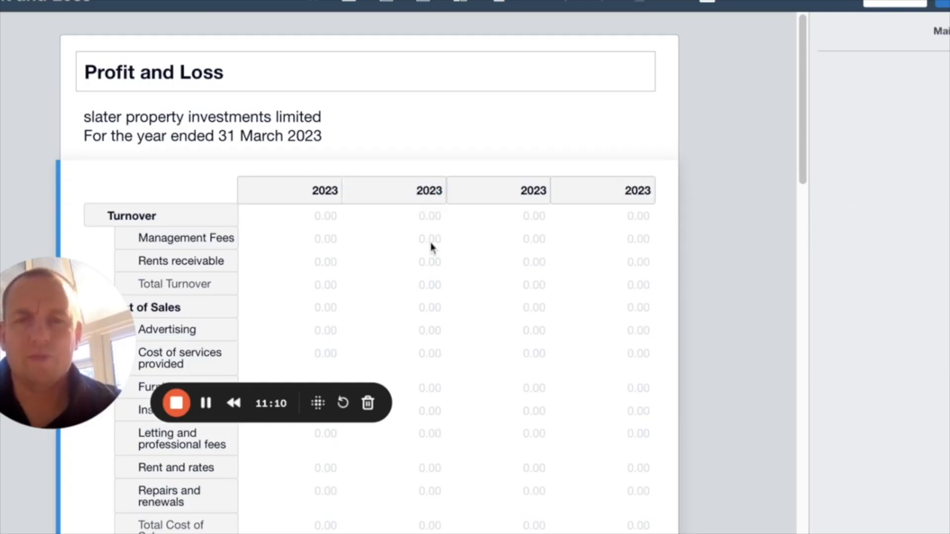
pyautogui.click(403, 194)
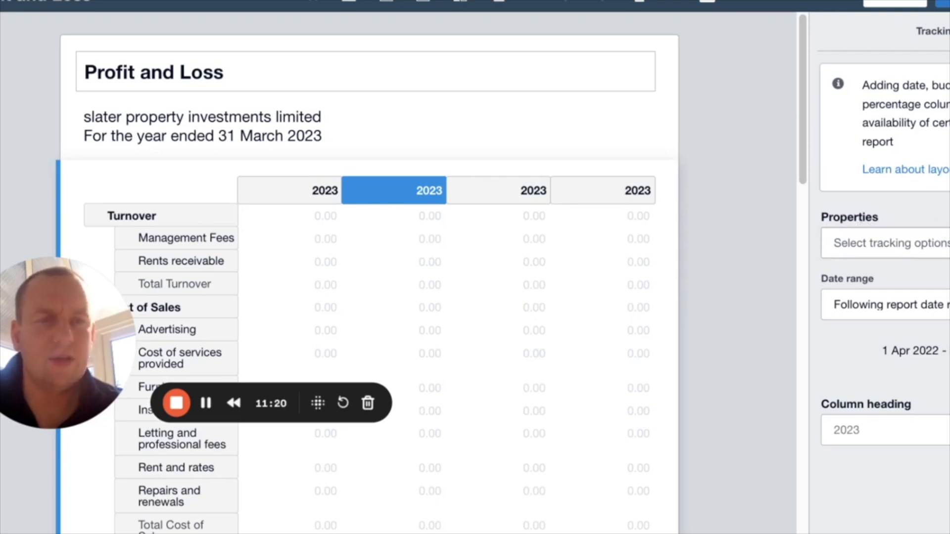
pyautogui.click(892, 242)
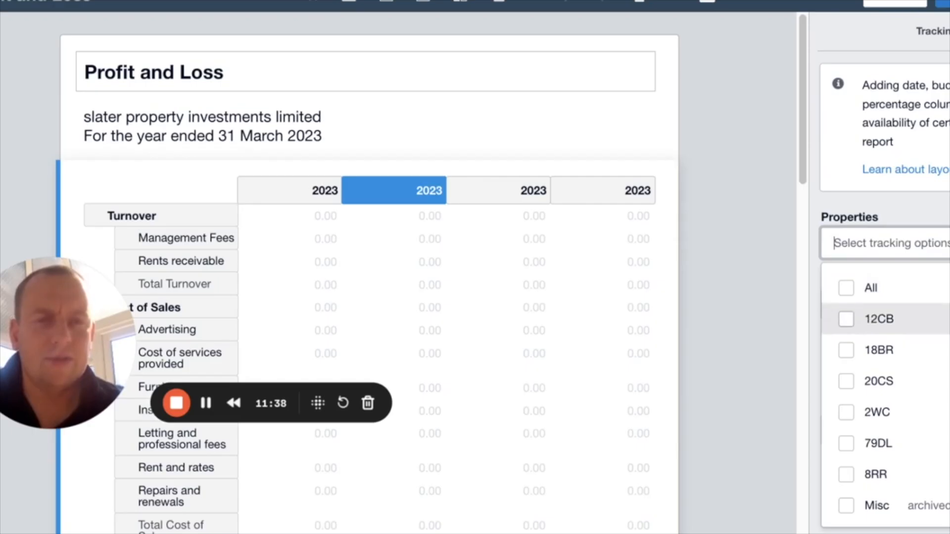
pyautogui.click(846, 319)
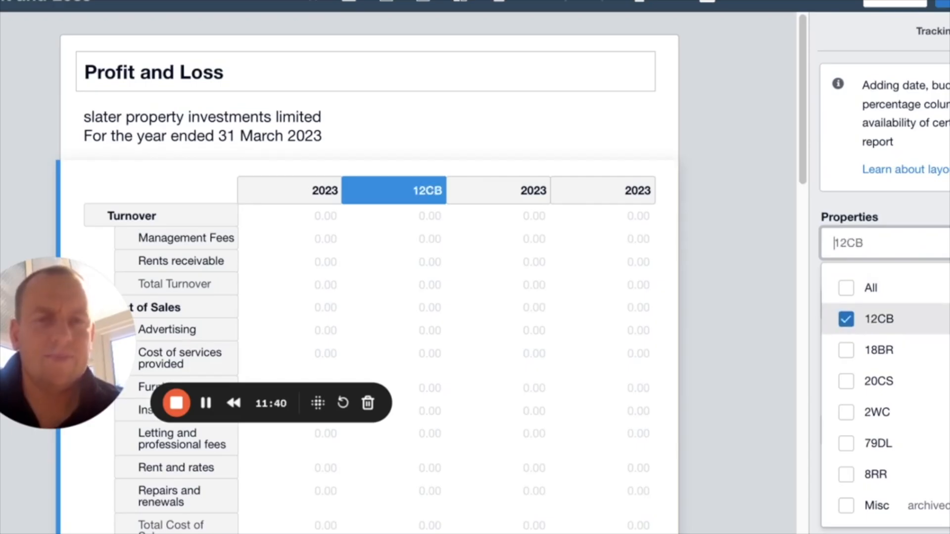
pyautogui.scroll(-1, 886, 396)
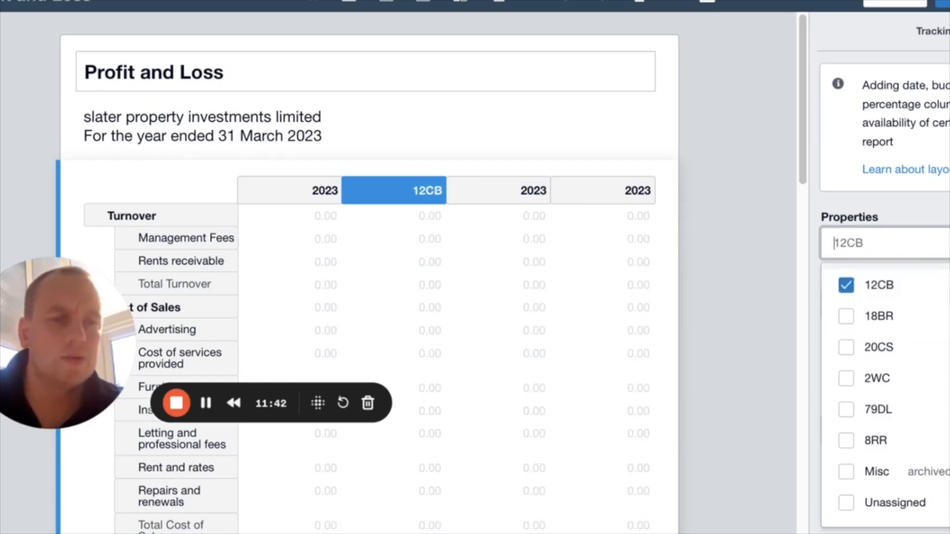
pyautogui.scroll(1, 886, 396)
pyautogui.press('Escape')
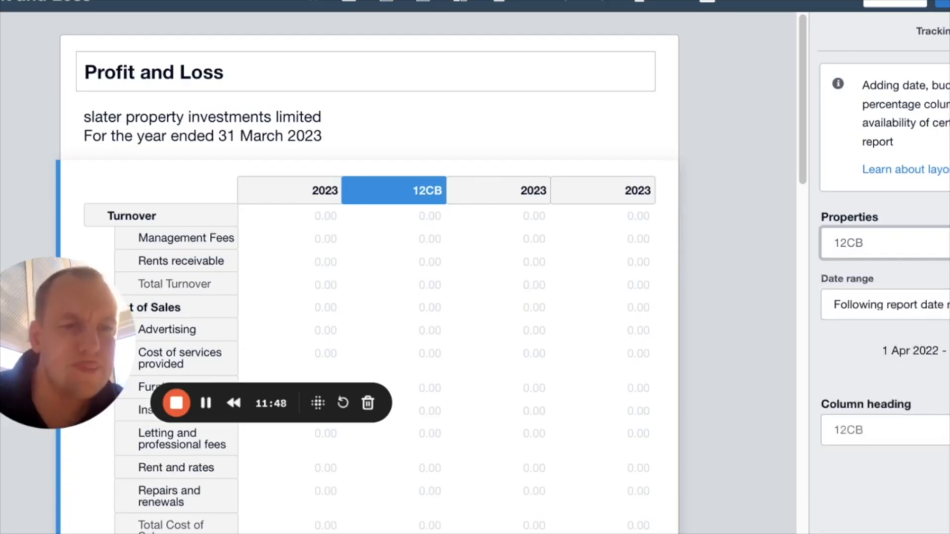
pyautogui.click(865, 358)
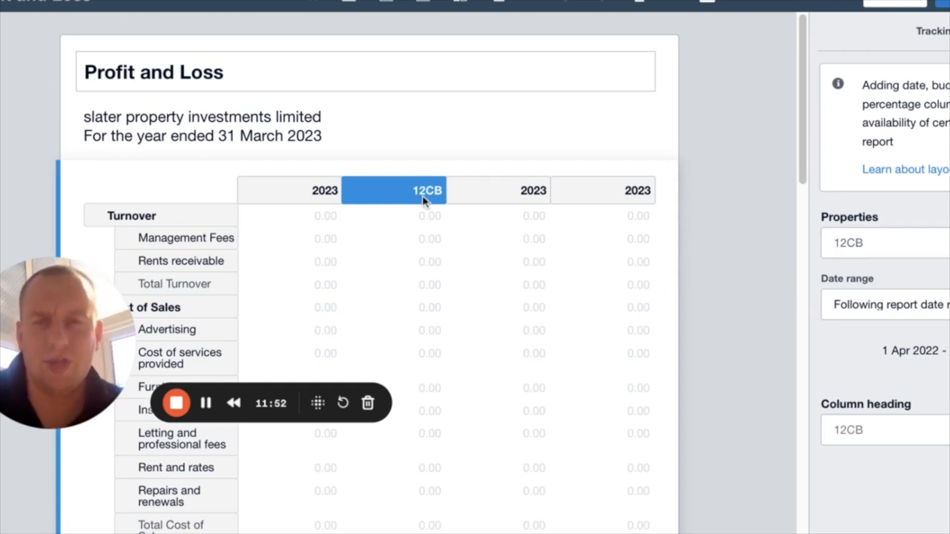
# - Assign the other two tracking columns to properties 18BR and 2WC and apply the updated report layout
pyautogui.click(503, 192)
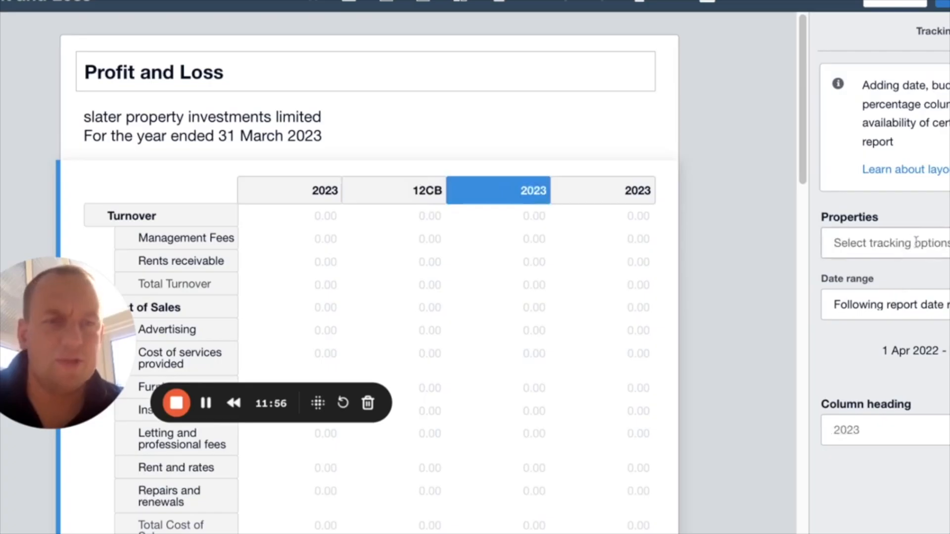
pyautogui.click(886, 243)
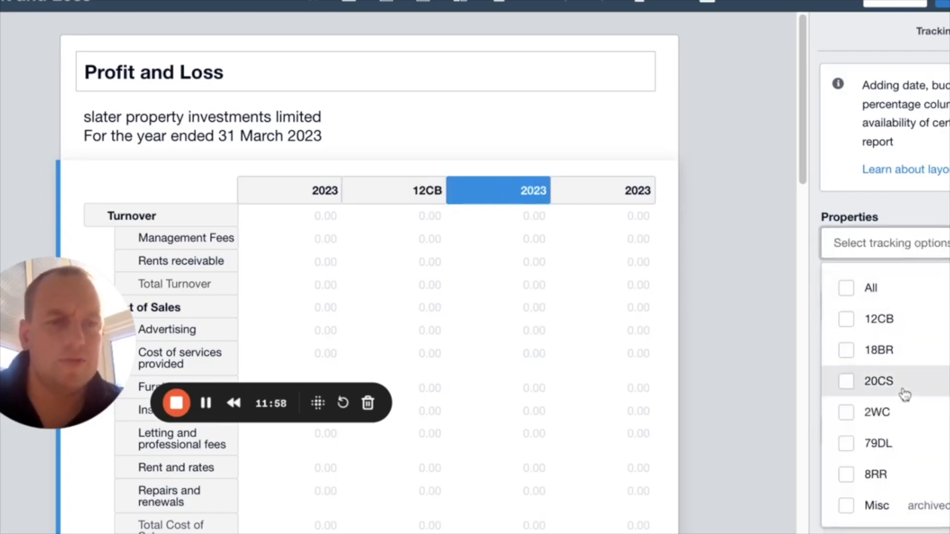
pyautogui.click(846, 351)
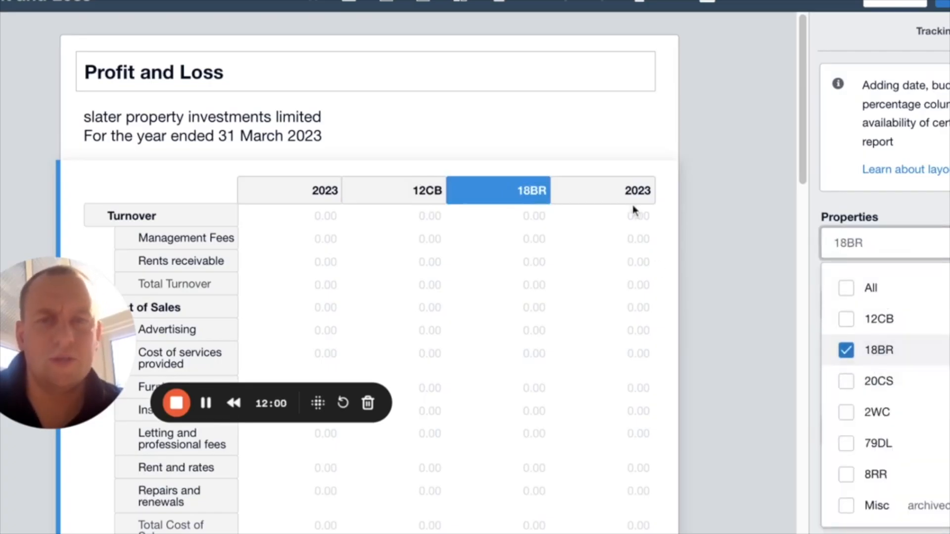
pyautogui.click(622, 191)
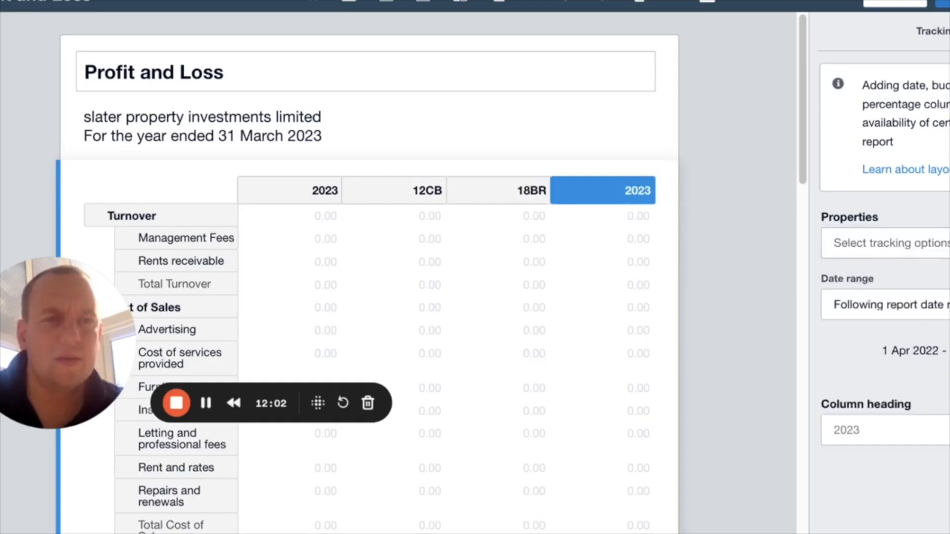
pyautogui.click(886, 243)
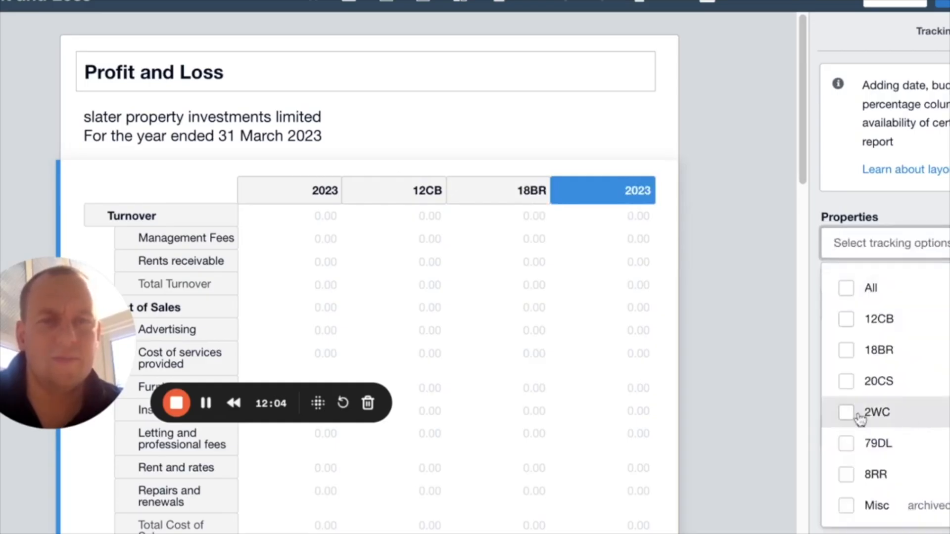
pyautogui.click(846, 413)
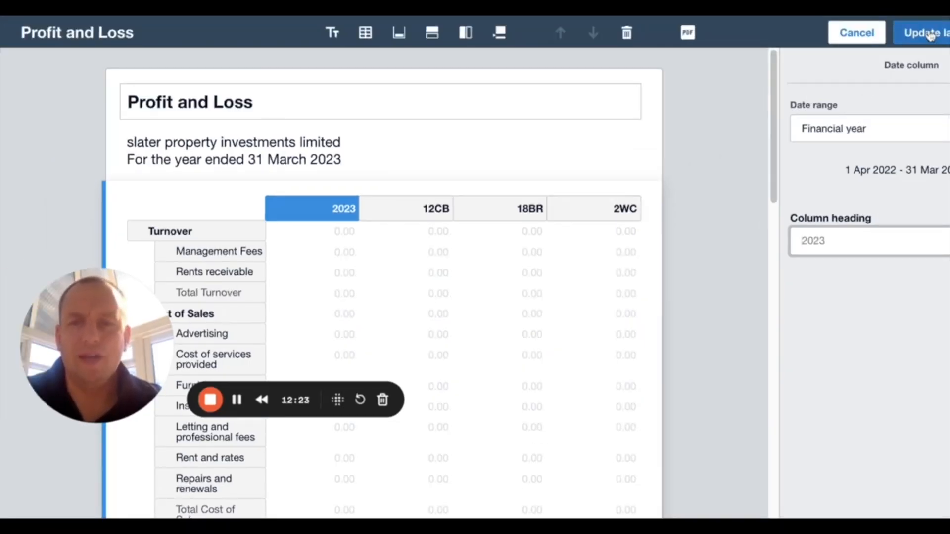
pyautogui.click(920, 33)
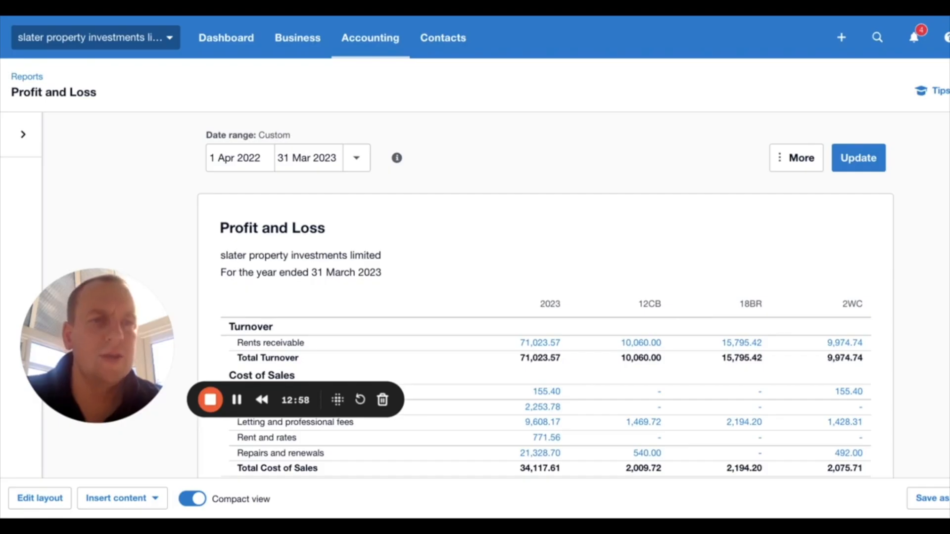
# - Try to save the report as a custom report named "Profit and Loss by property" without making it the default
pyautogui.scroll(-5, 475, 297)
pyautogui.scroll(4, 475, 297)
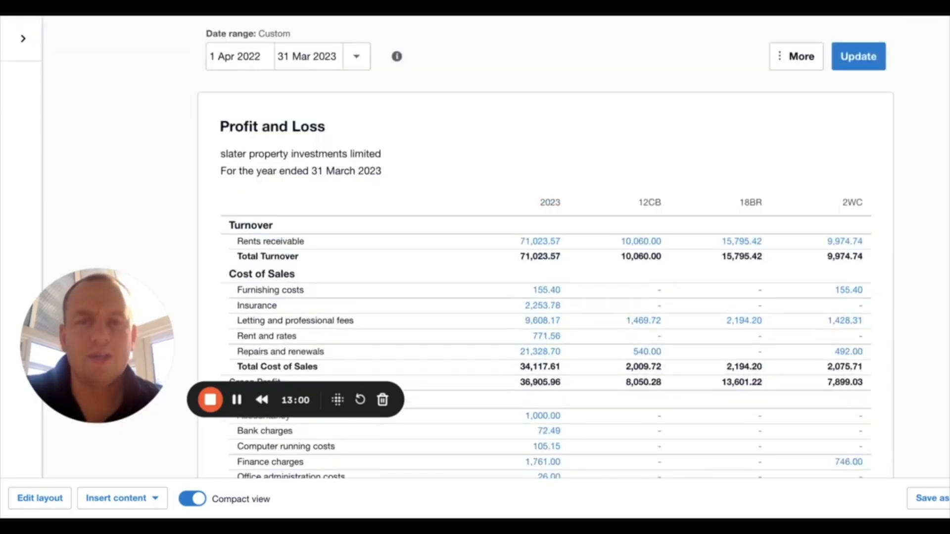
pyautogui.scroll(1, 475, 247)
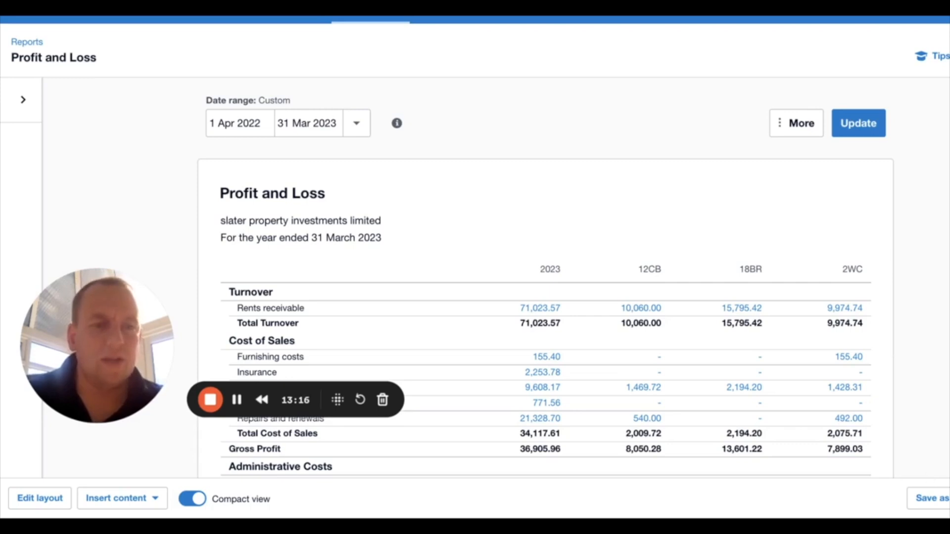
pyautogui.click(935, 498)
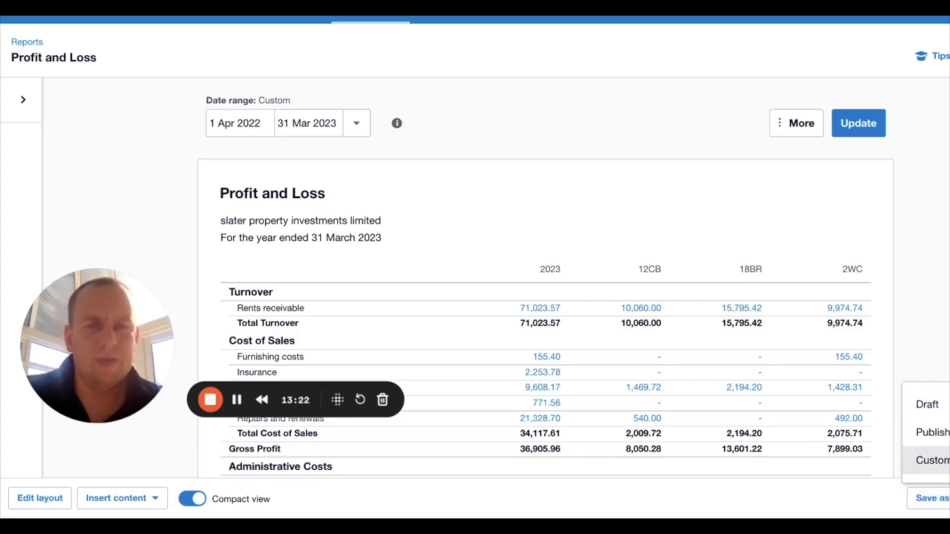
pyautogui.click(930, 460)
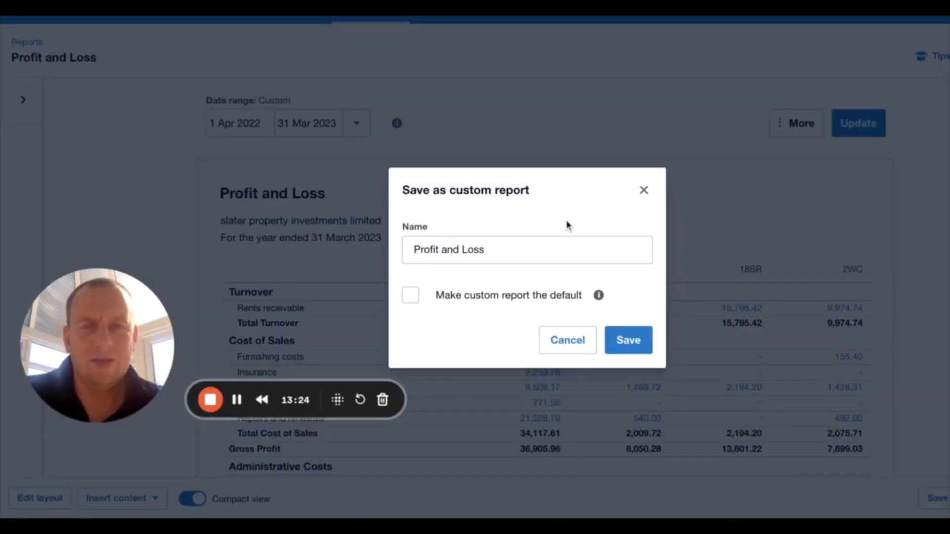
pyautogui.click(516, 249)
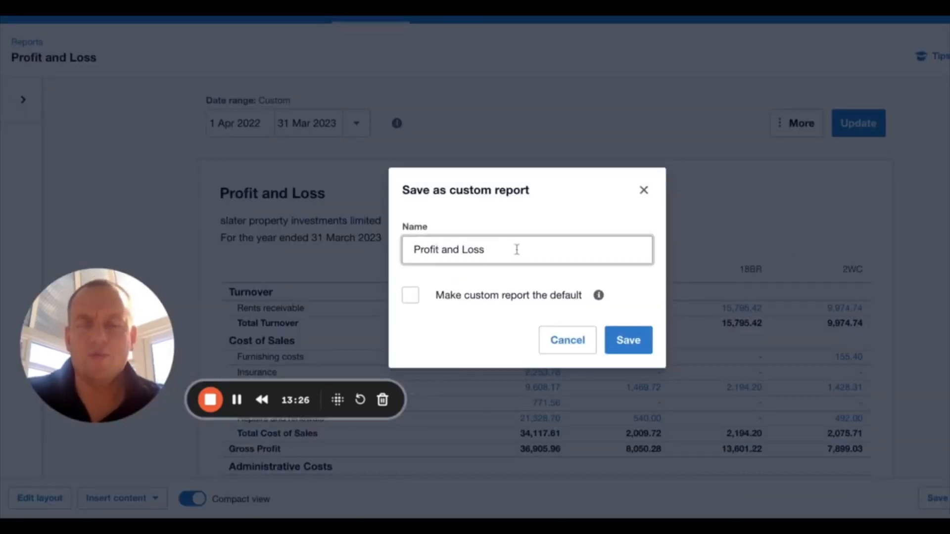
pyautogui.write('b')
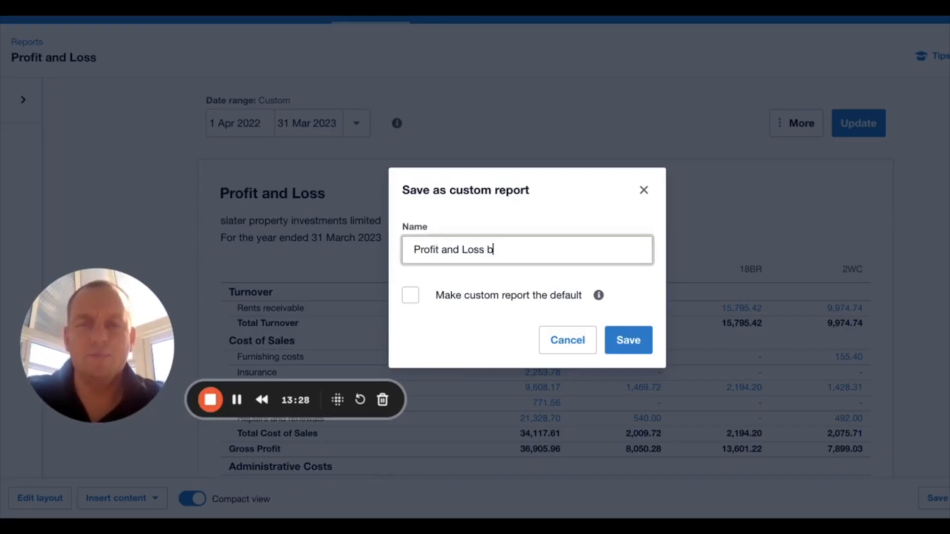
pyautogui.write('y property')
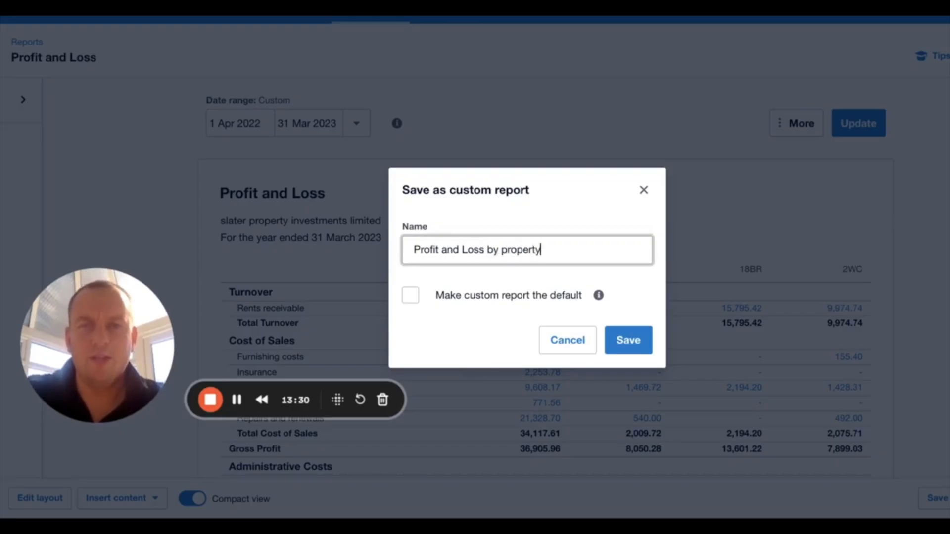
pyautogui.click(414, 294)
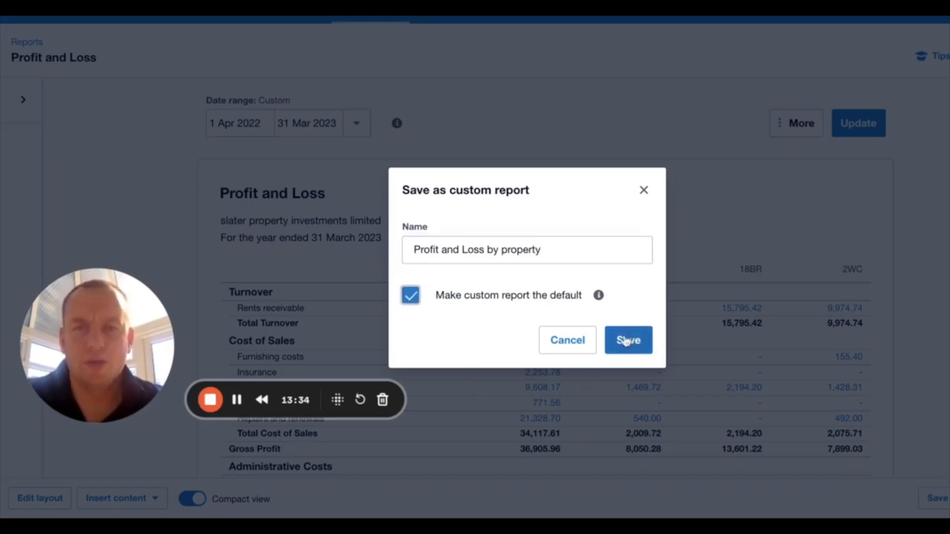
pyautogui.click(411, 297)
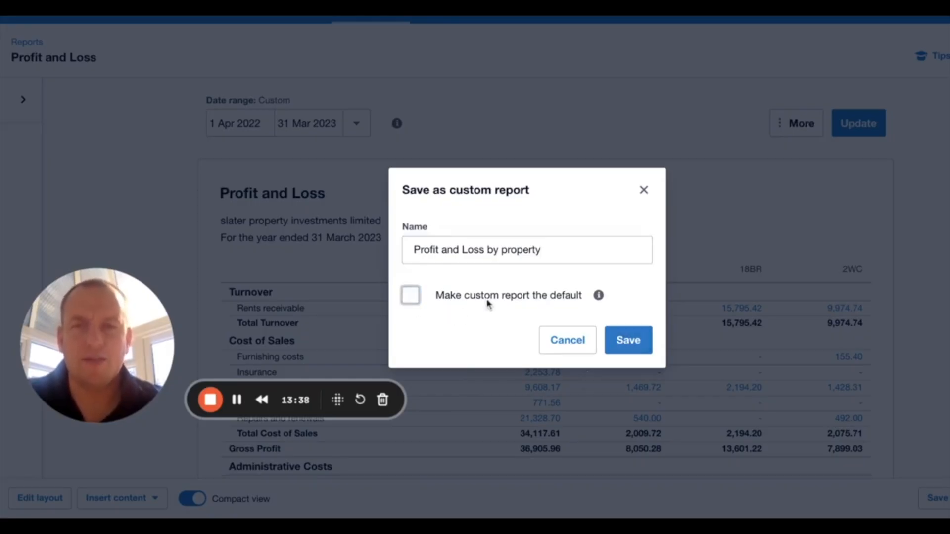
pyautogui.click(638, 341)
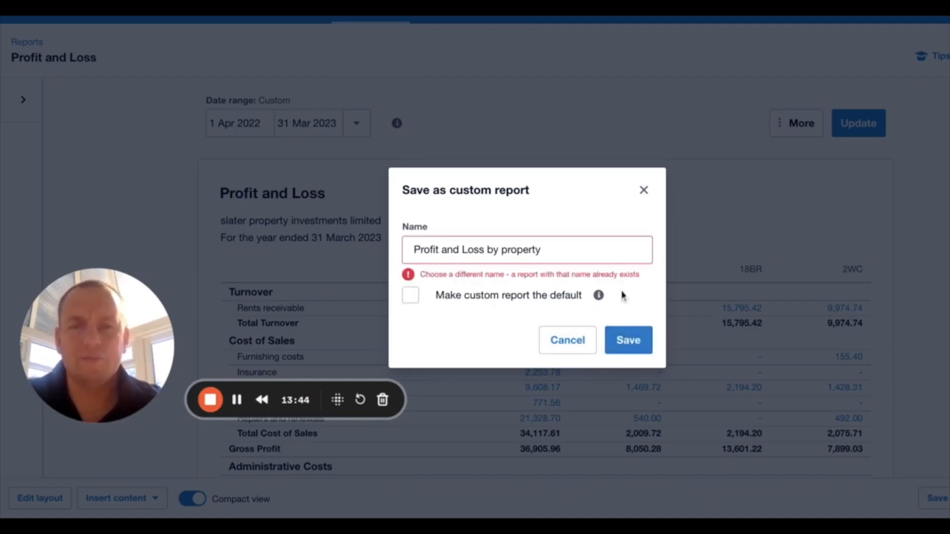
# - Change the custom report's name to "Profit and Loss by property 2" and save it
pyautogui.click(612, 244)
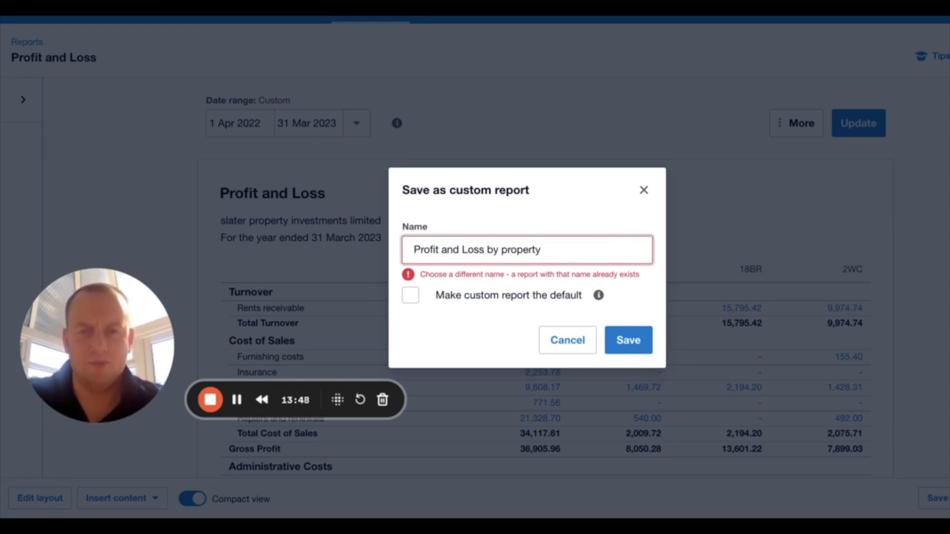
pyautogui.write('2')
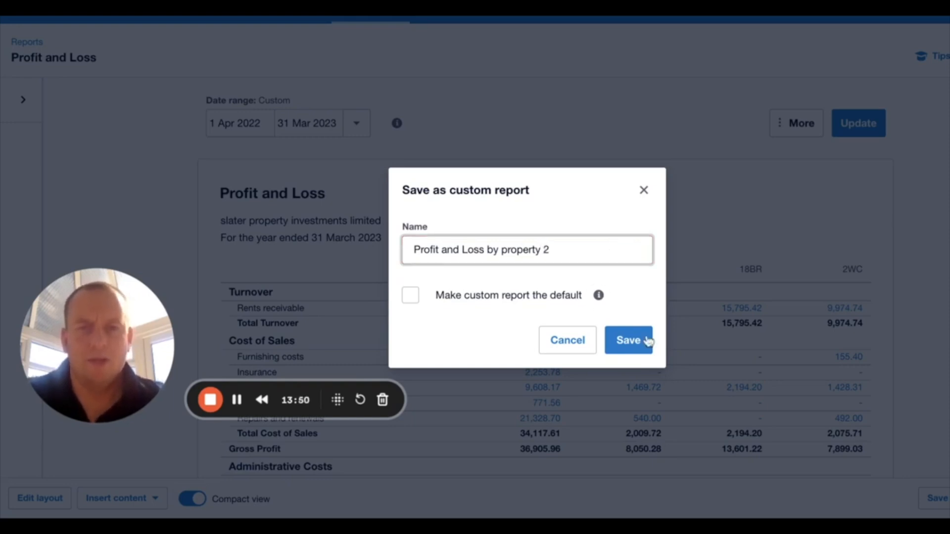
pyautogui.click(618, 340)
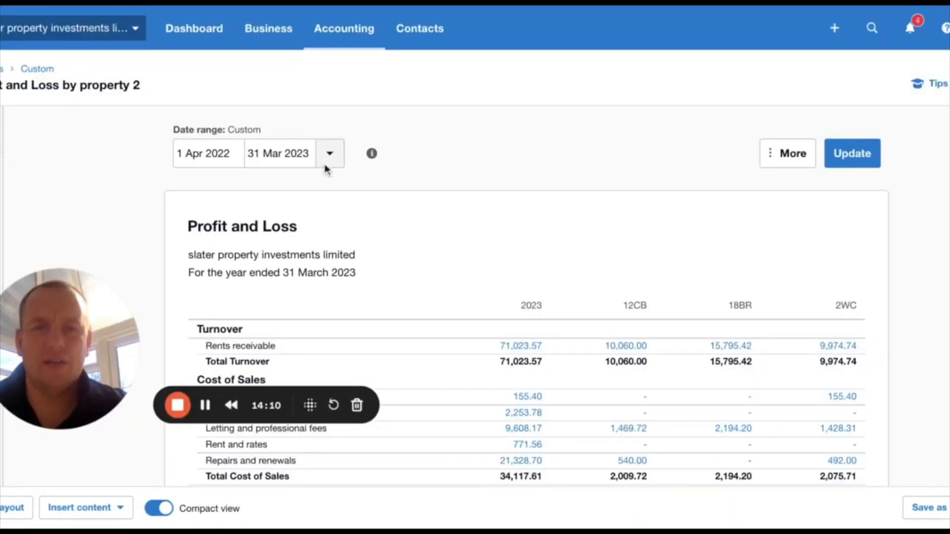
# - Open the list of custom reports and mark "Profit and Loss by property 2" as a favourite
pyautogui.click(345, 28)
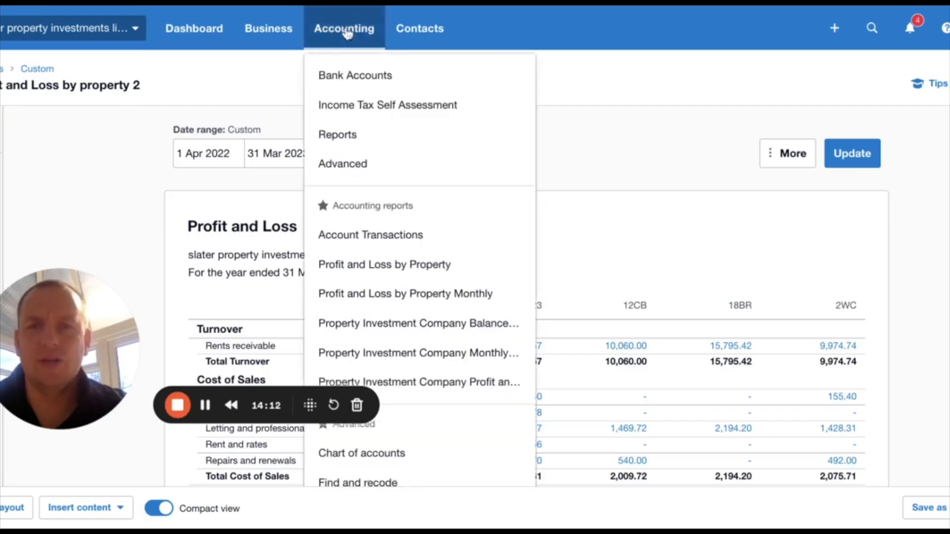
pyautogui.click(373, 138)
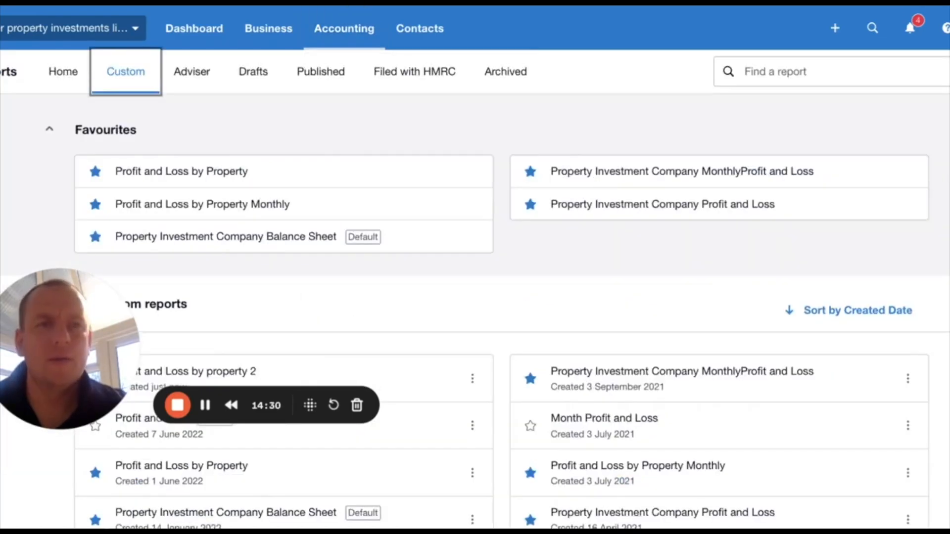
pyautogui.scroll(-2, 475, 268)
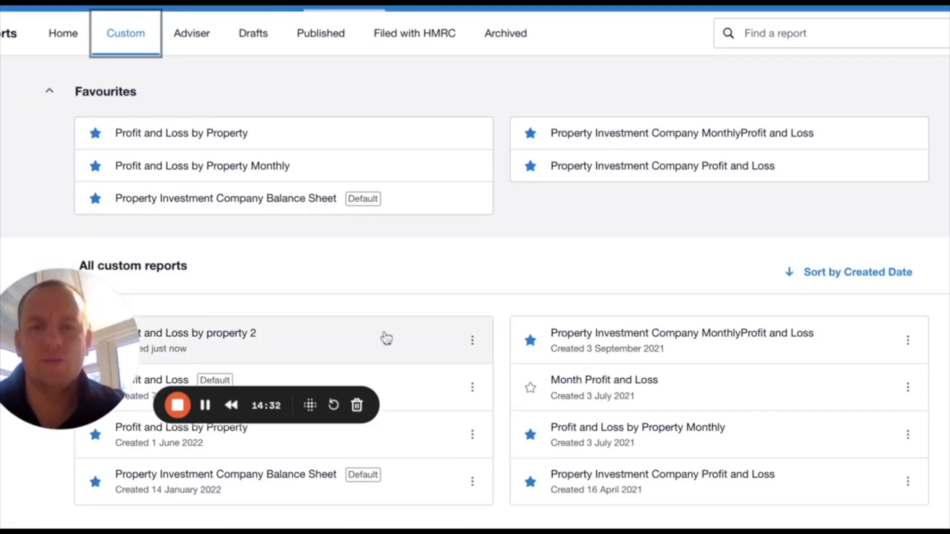
pyautogui.moveTo(40, 355); pyautogui.dragTo(113, 206)
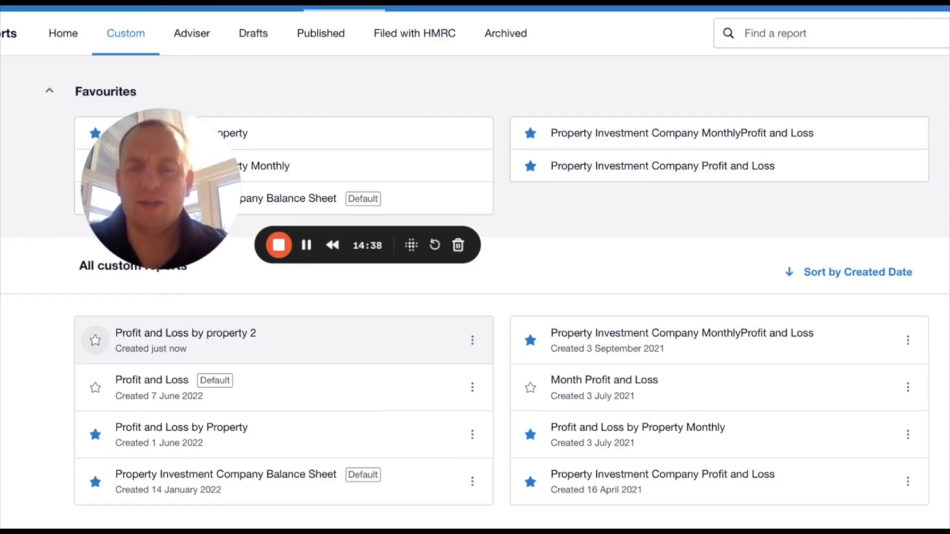
pyautogui.click(96, 340)
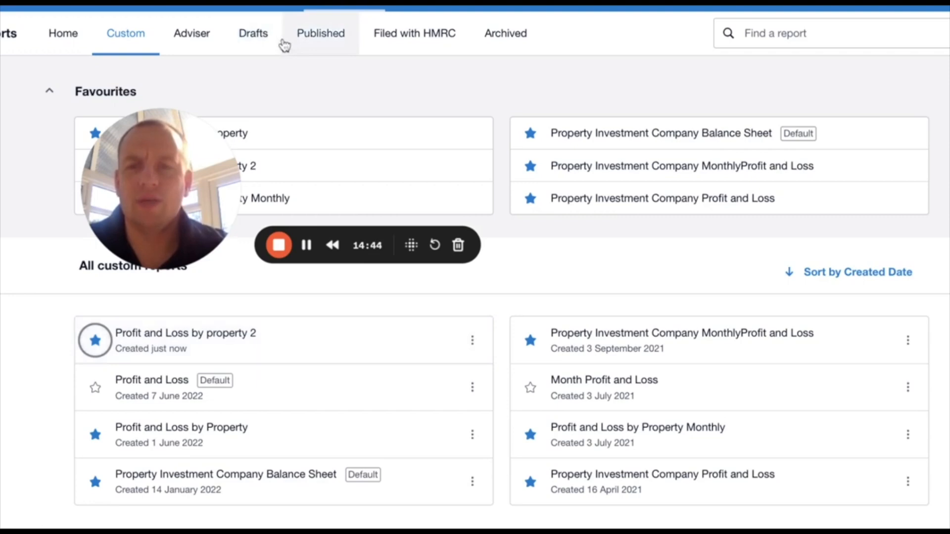
# - Remove Profit and Loss by Property, Property Investment Company Balance Sheet and Property Investment Company MonthlyProfit and Loss from the favourites
pyautogui.click(96, 434)
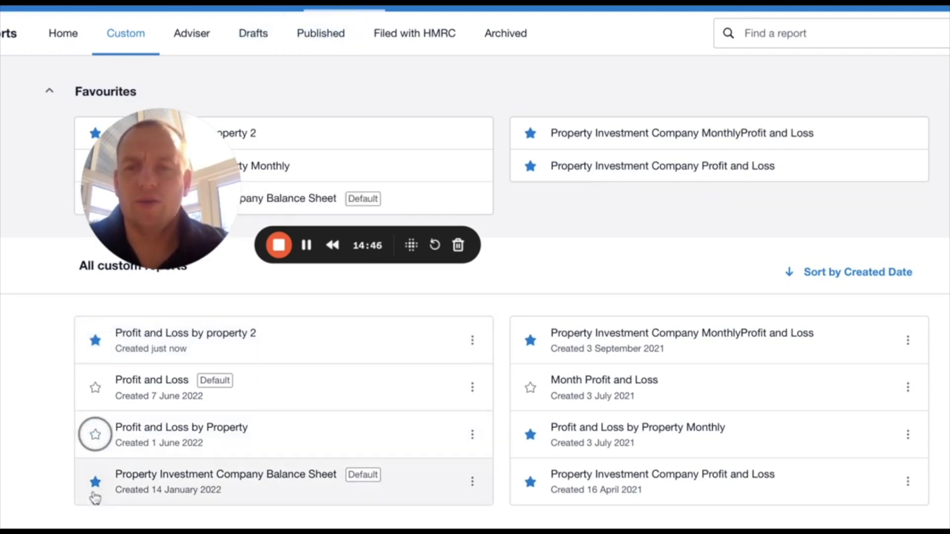
pyautogui.click(95, 482)
pyautogui.click(530, 340)
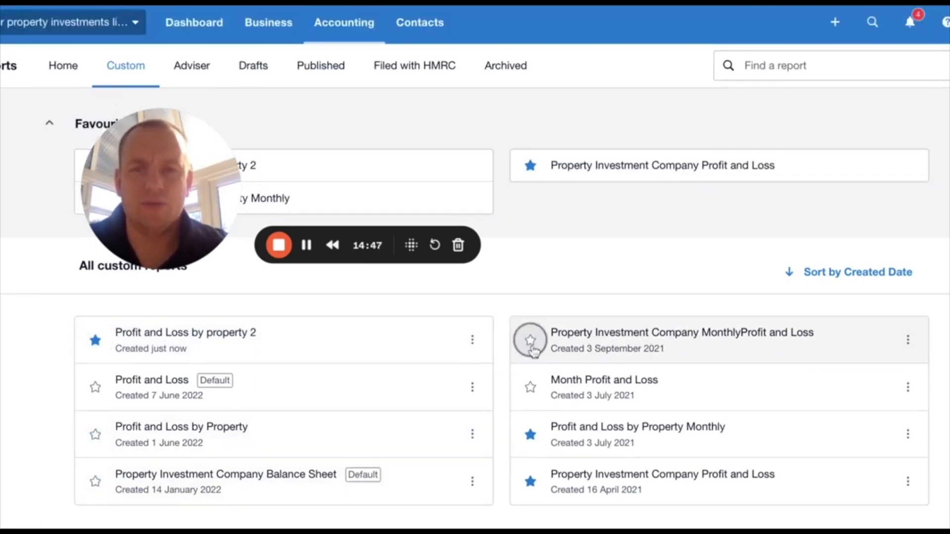
# - Remove Profit and Loss by Property Monthly and Property Investment Company Profit and Loss from the favourites
pyautogui.click(531, 435)
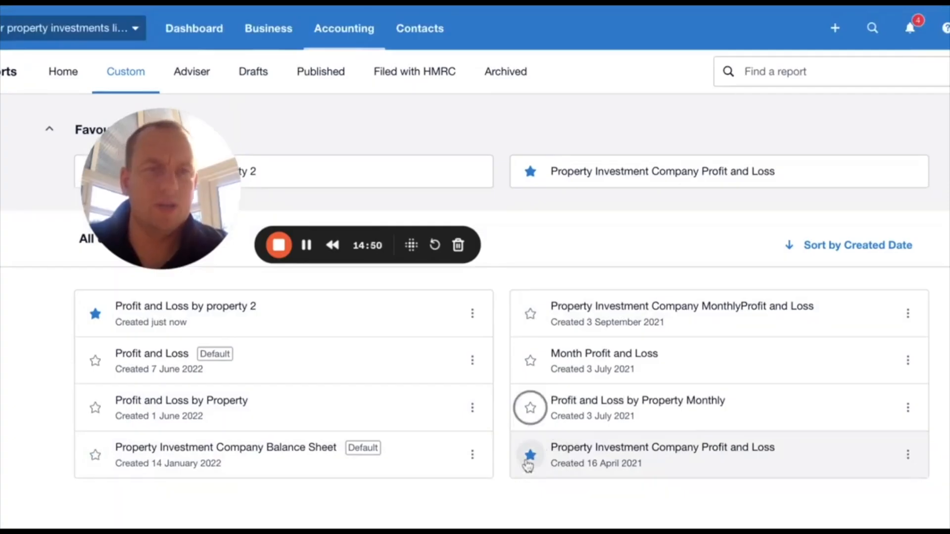
pyautogui.click(530, 457)
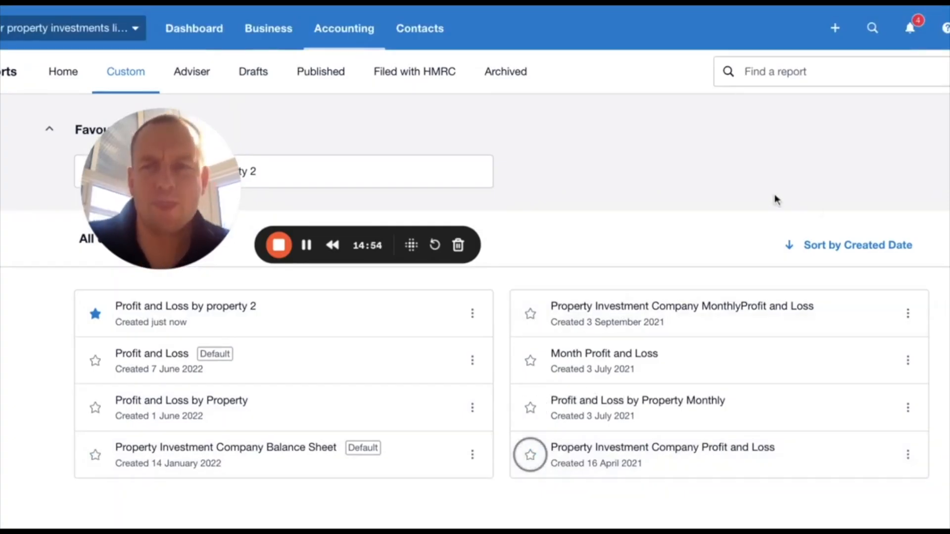
# - Check the favourite accounting reports for the shortcut to Profit and Loss by property 2
pyautogui.click(351, 33)
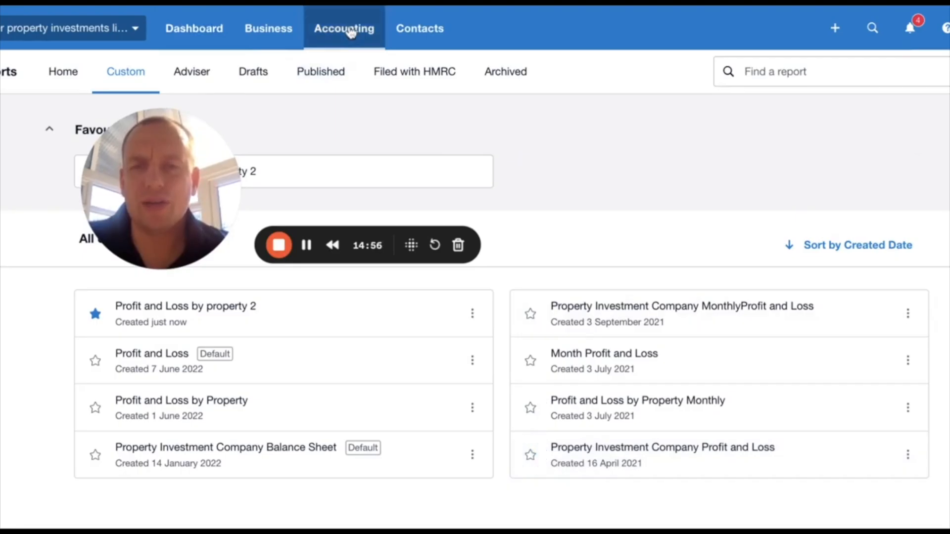
pyautogui.moveTo(181, 188); pyautogui.dragTo(165, 234)
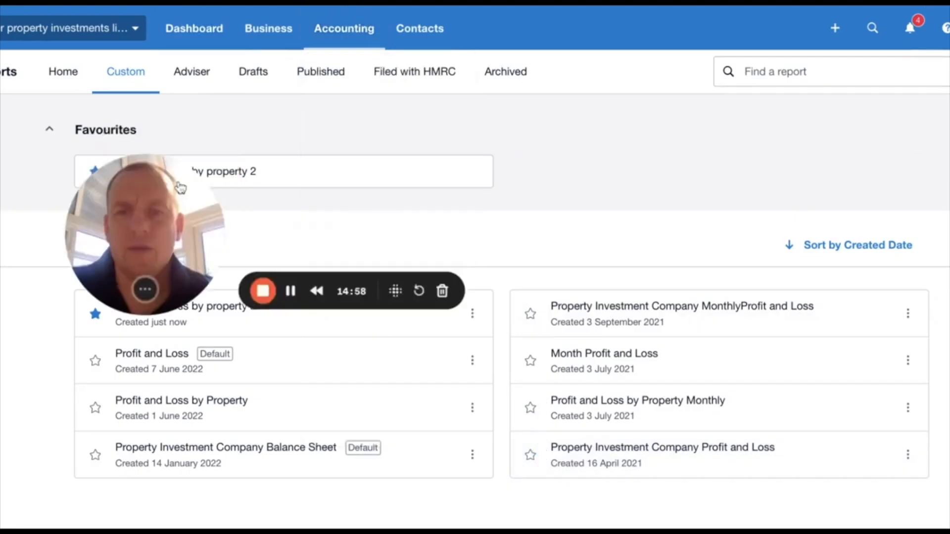
pyautogui.click(336, 37)
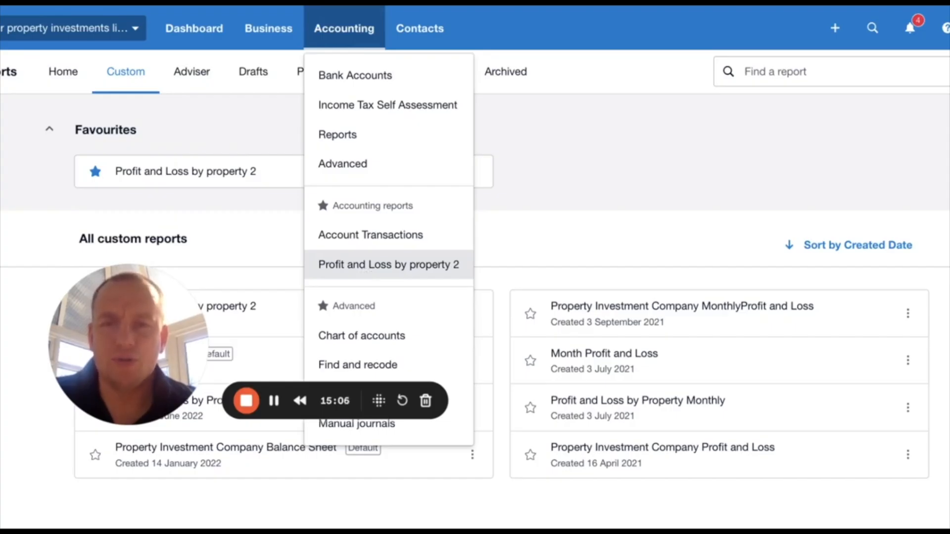
pyautogui.click(388, 265)
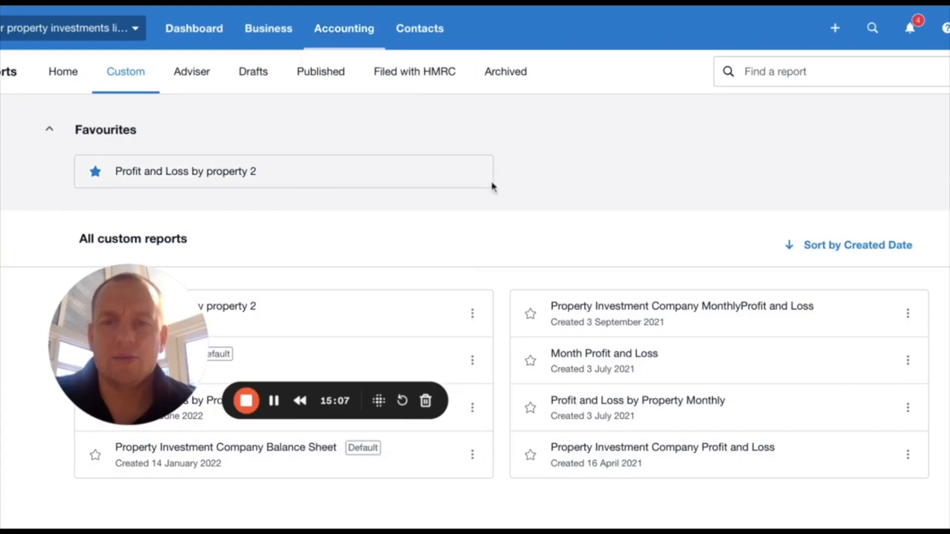